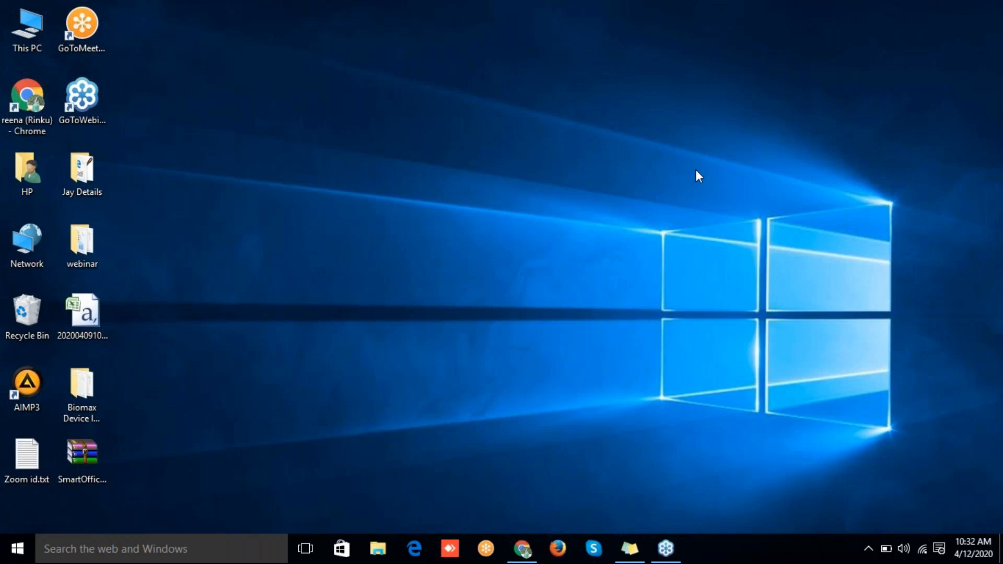
Step: Restore the Chrome window showing the GoToWebinar event page and open a new blank tab
click(523, 554)
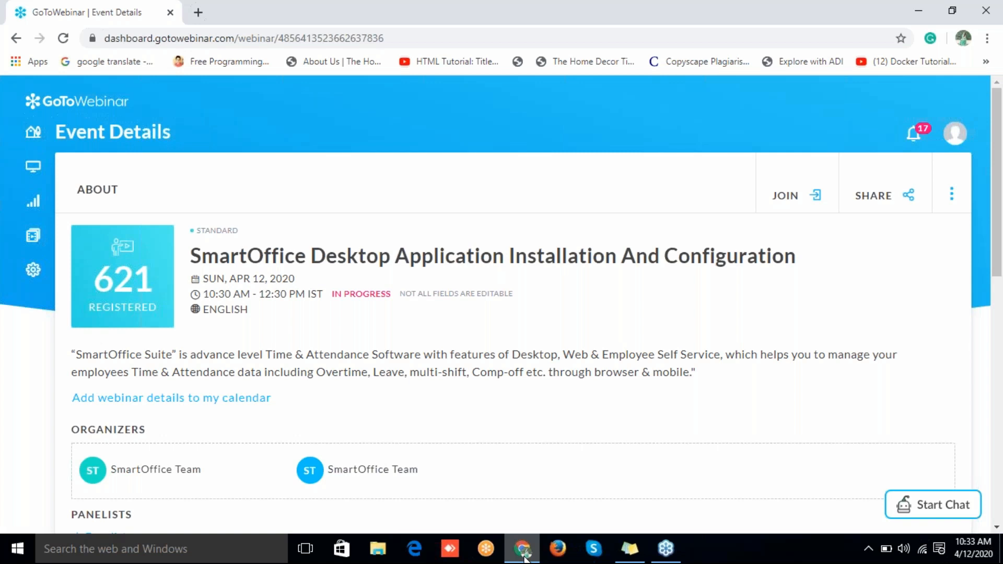
click(198, 12)
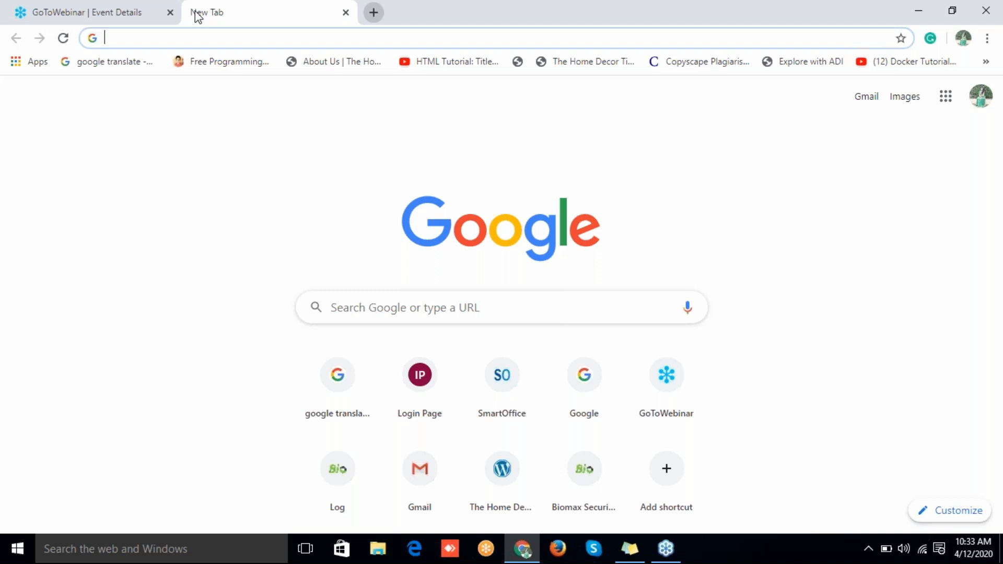
Step: Load smartofficesuite.in and go to its Downloads page listing SmartOffice Desktop
text(sma)
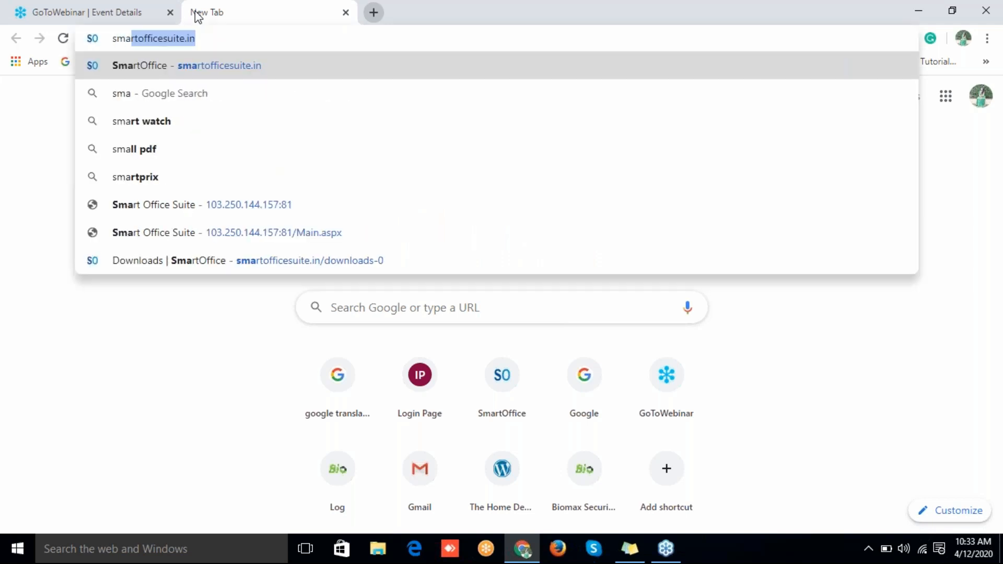
text(rt)
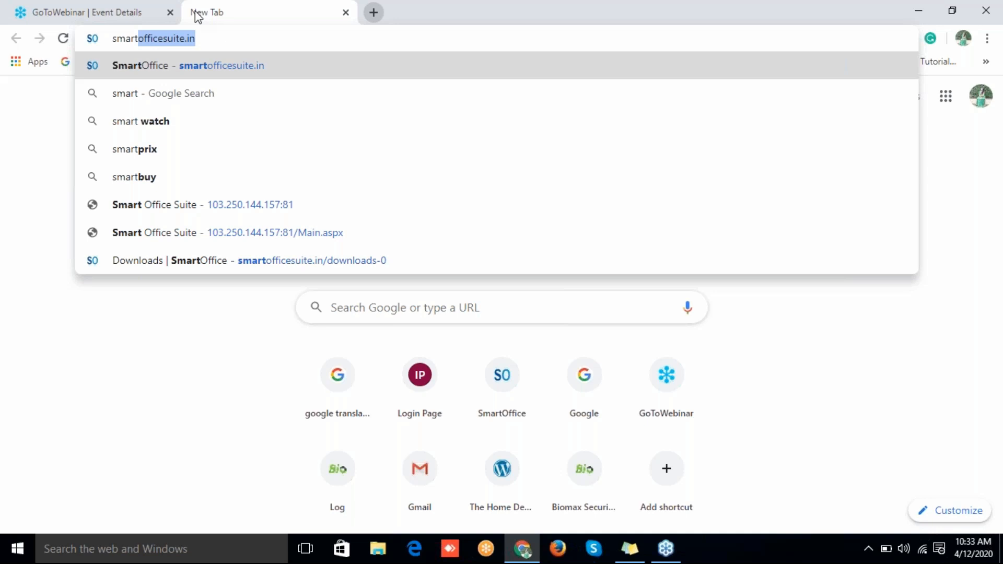
key(Right)
key(Return)
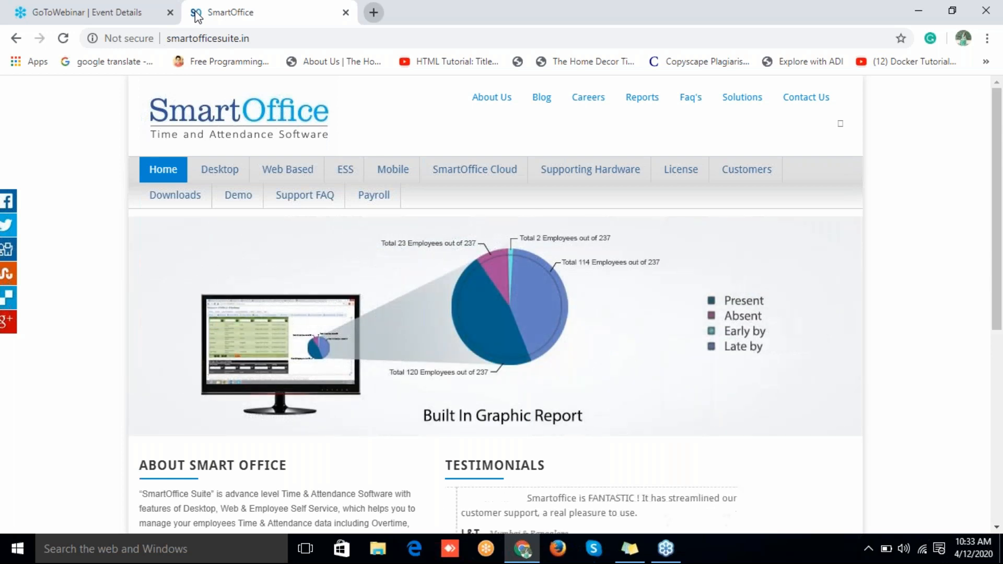
click(189, 199)
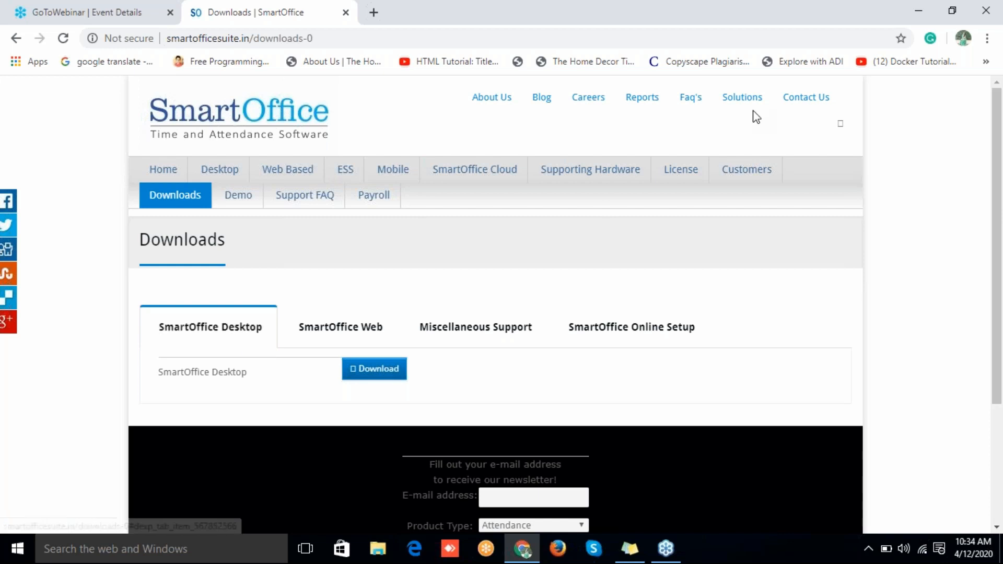
Step: Minimize Chrome, select the 43.8 MB SmartOffice.zip archive on the desktop, and open File Explorer
click(923, 10)
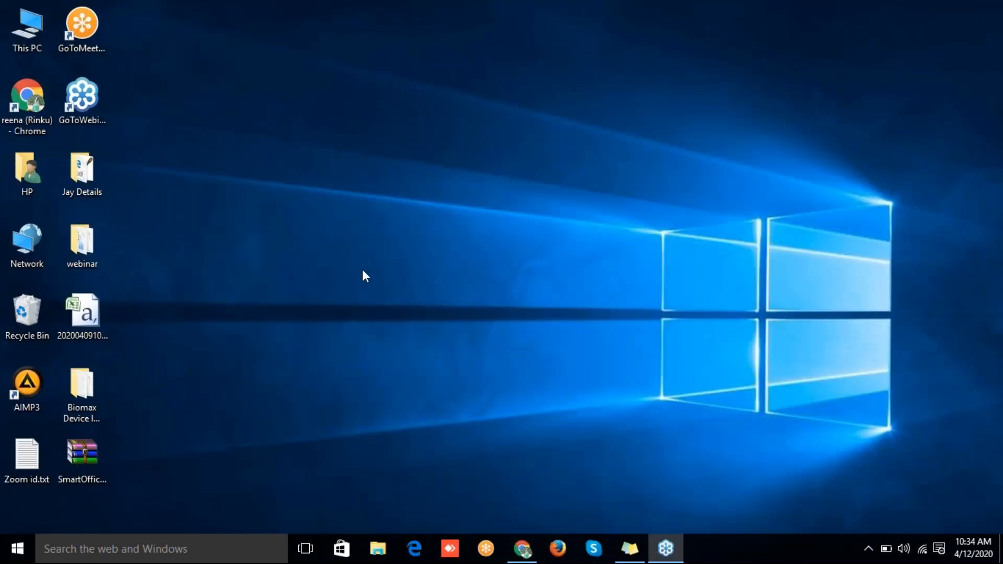
click(95, 464)
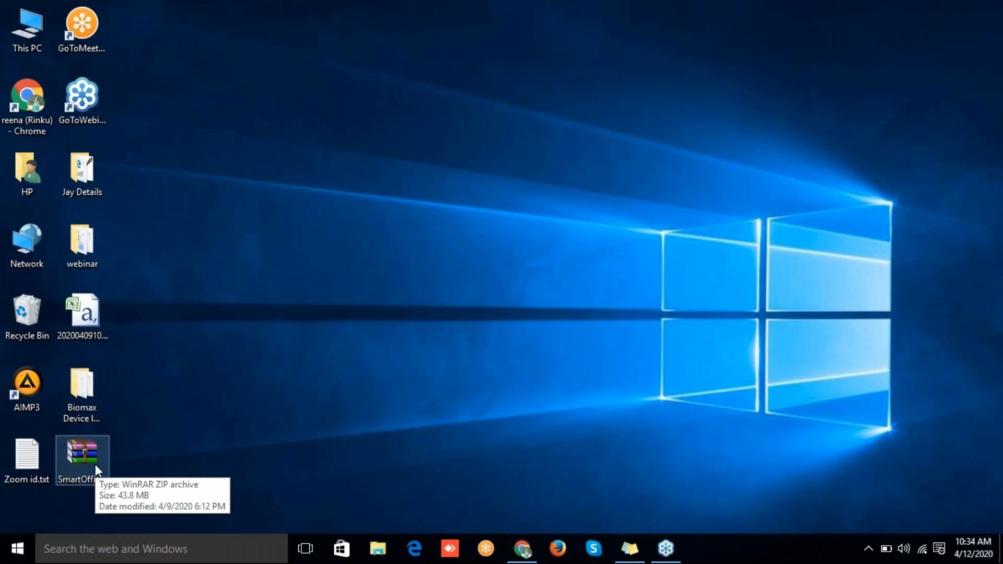
key(super+e)
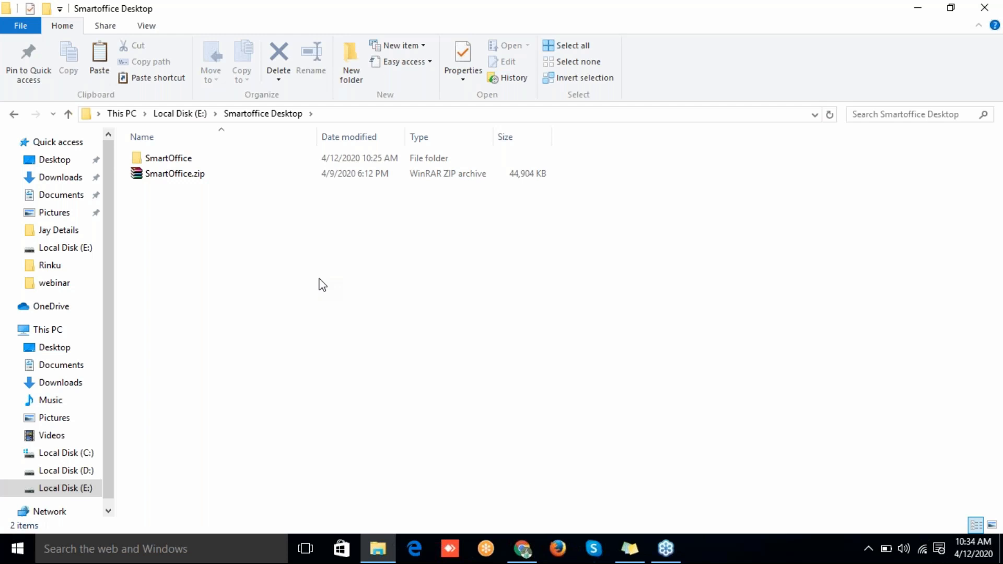
Step: Open the extracted SmartOffice folder and run setup.exe to launch the Smart Office Suite Setup Wizard
click(347, 175)
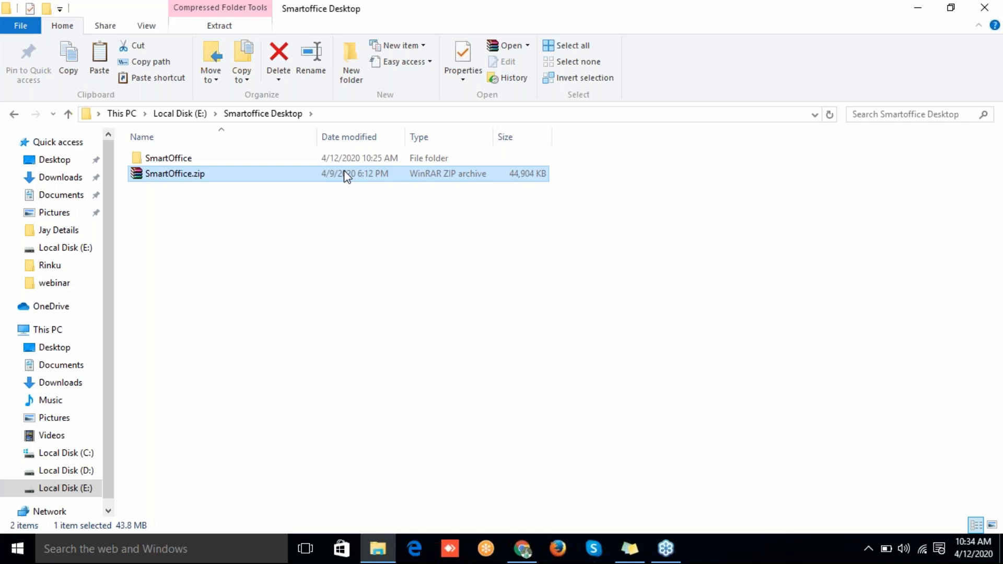
right_click(347, 175)
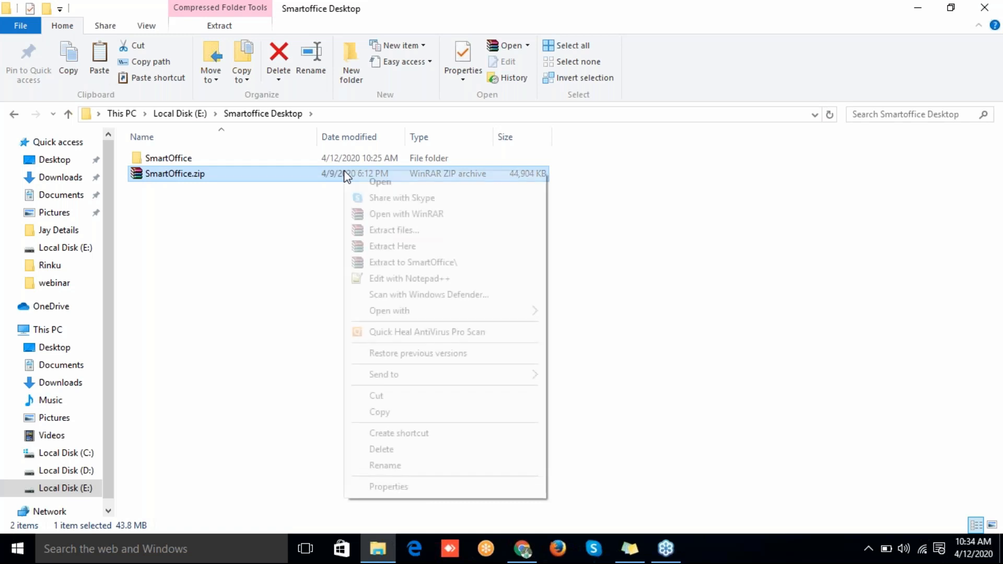
double_click(262, 160)
click(269, 178)
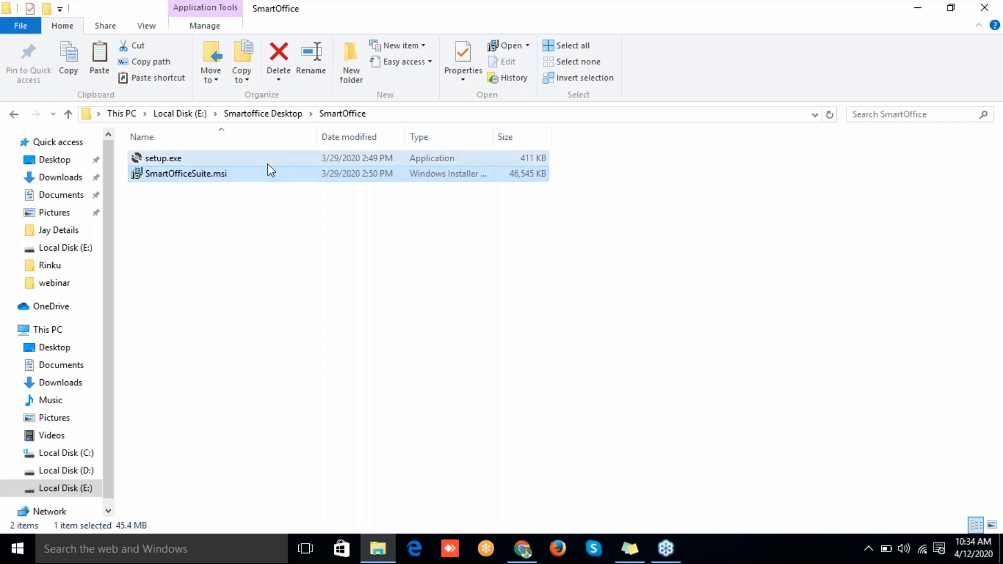
click(267, 164)
double_click(267, 164)
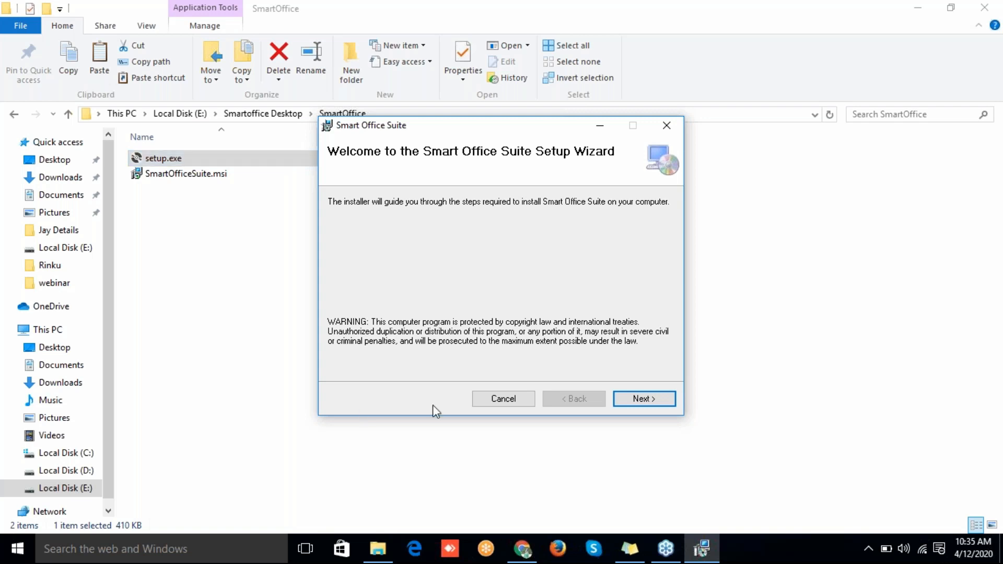
Step: Pass the welcome page, choose to install for Everyone, and bring up Browse for Folder
click(672, 403)
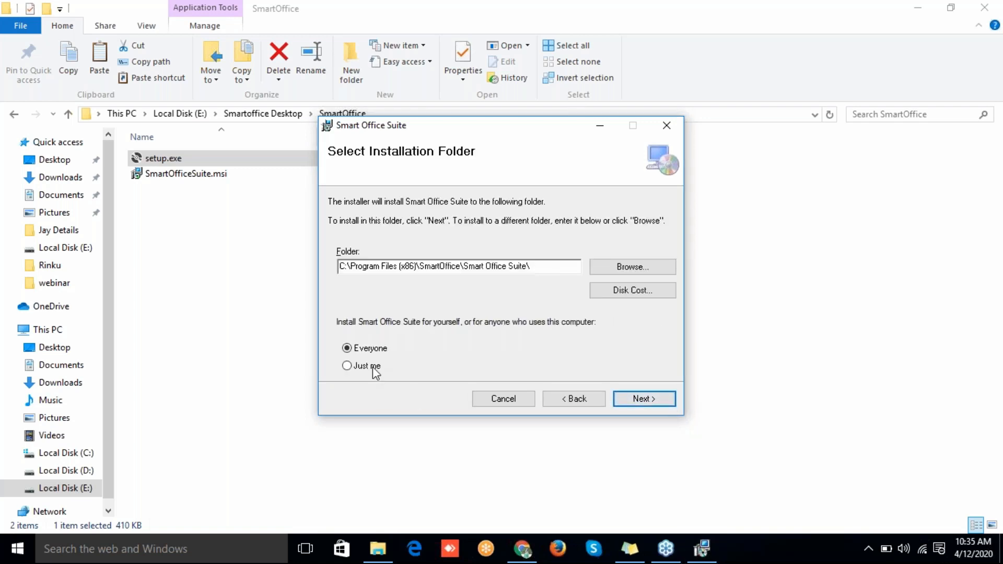
click(347, 352)
click(602, 273)
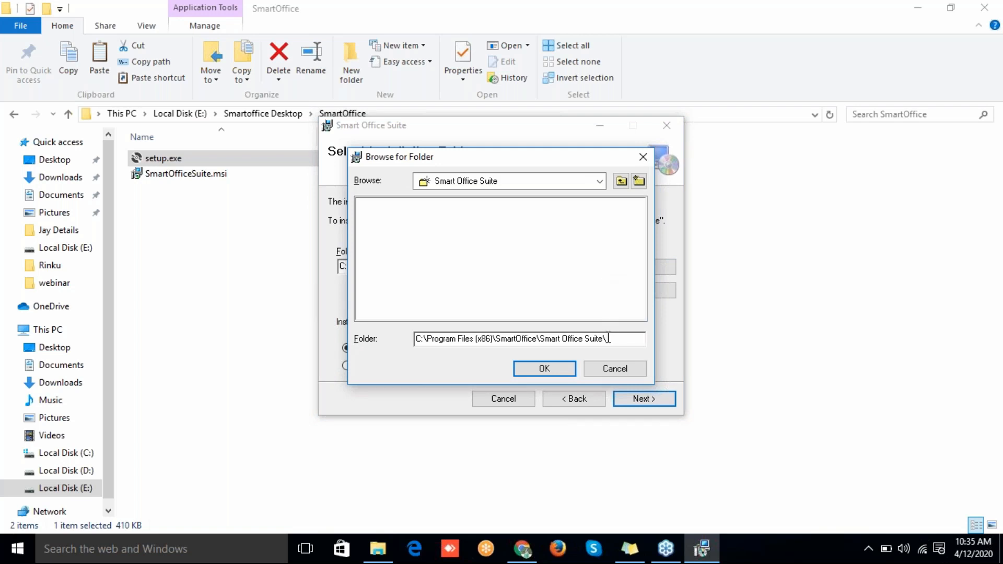
Step: Create a new 'smartoffice' folder on Local Disk (D:) and set D:\smartoffice\ as the install folder
click(600, 181)
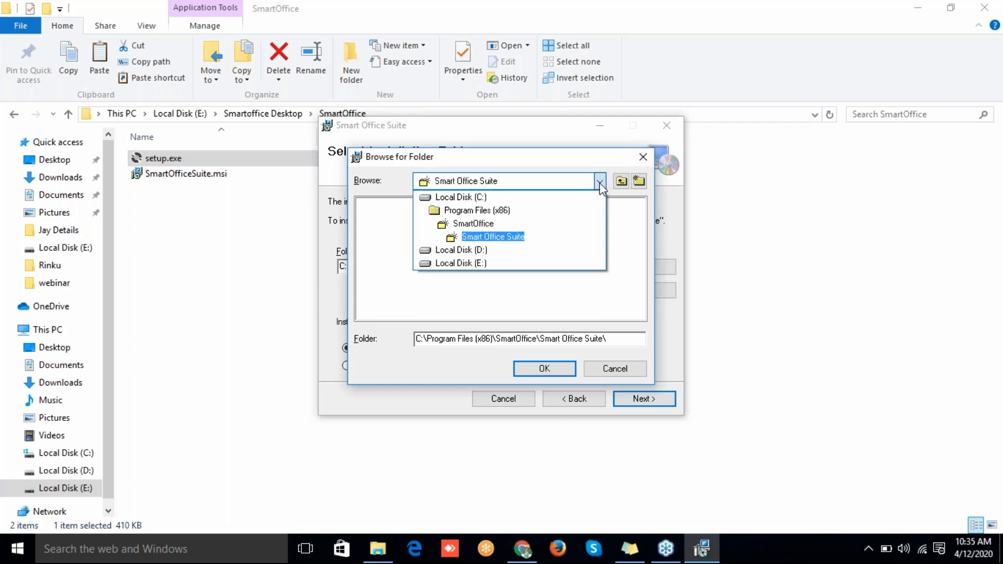
click(437, 198)
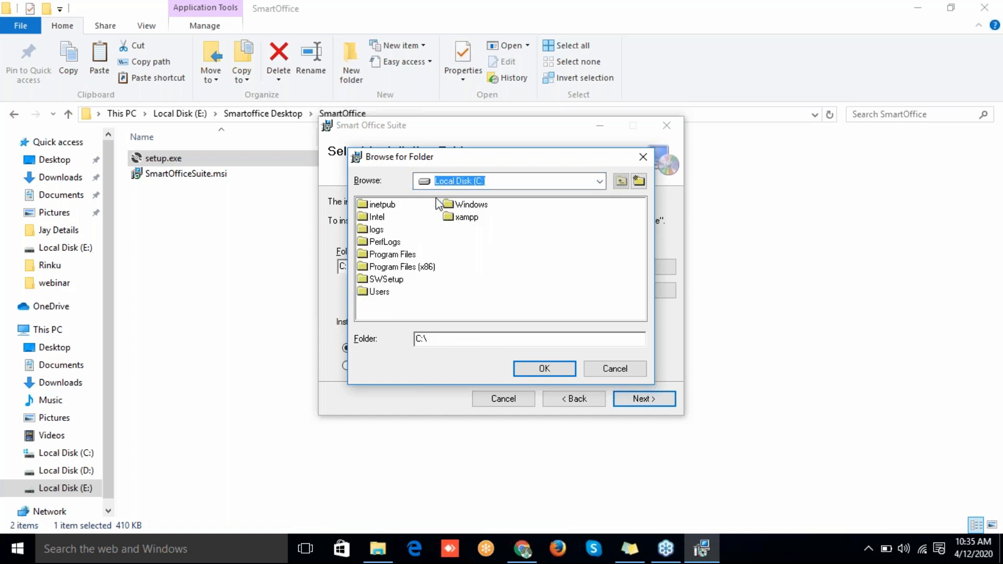
click(433, 183)
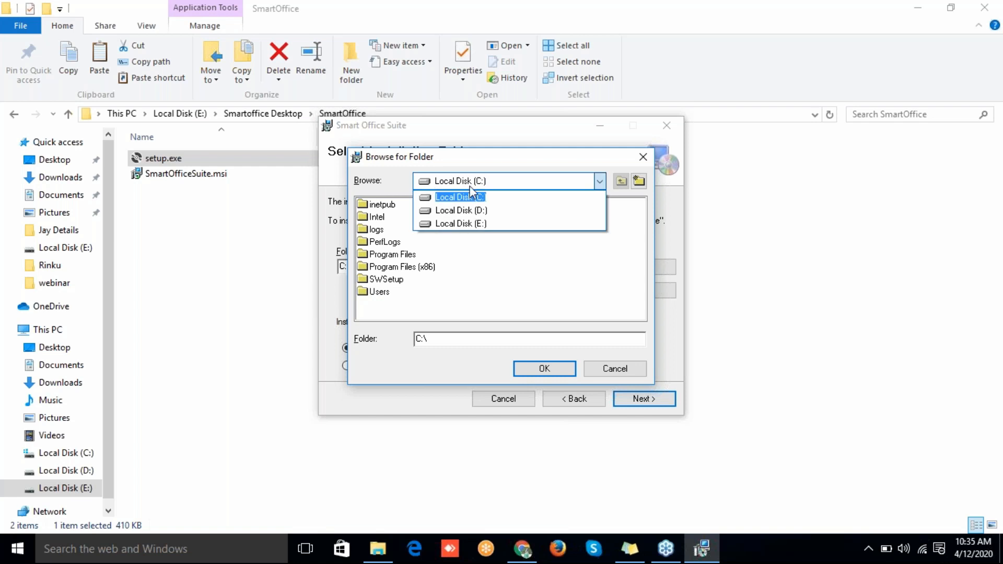
click(485, 212)
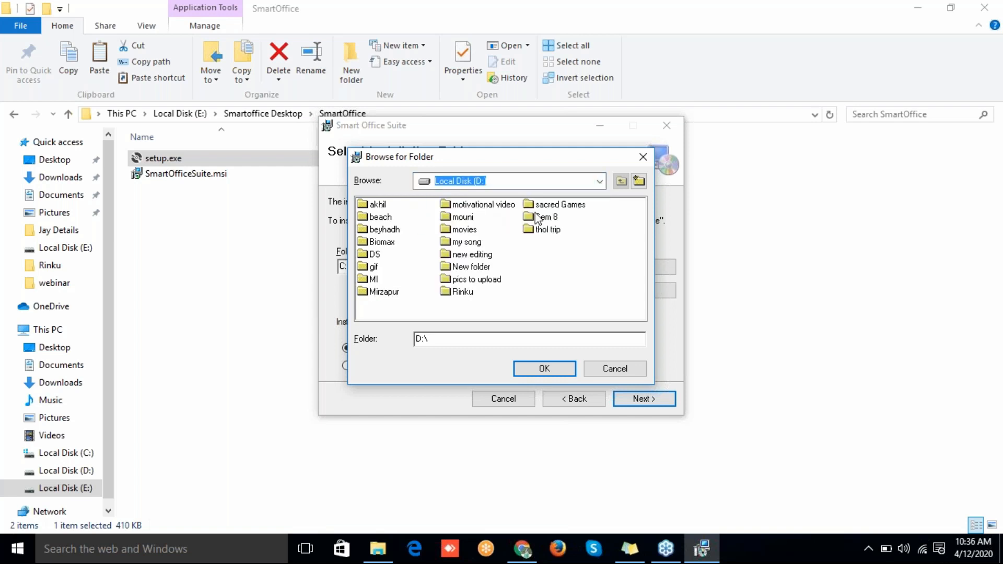
click(639, 181)
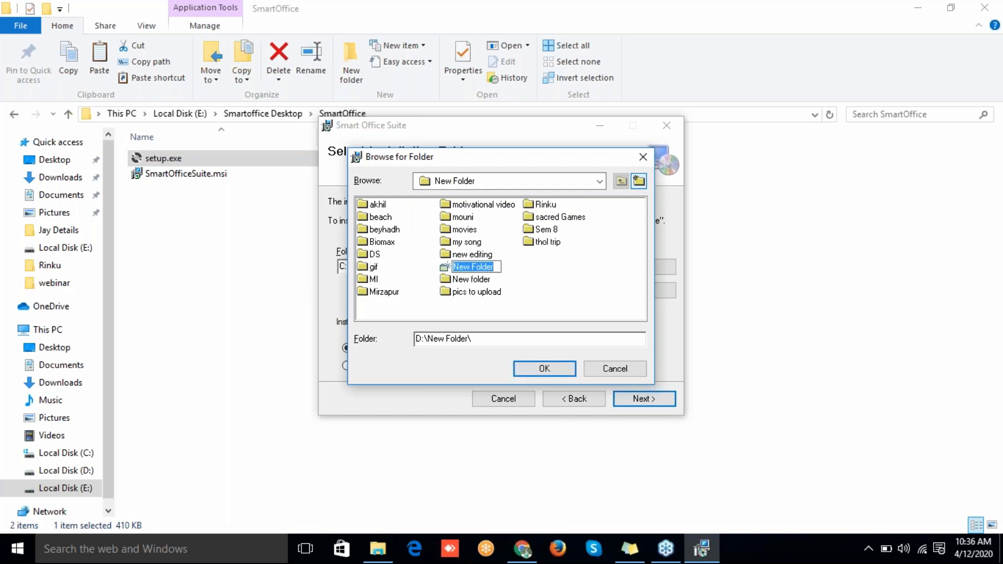
text(smartoffice)
key(Return)
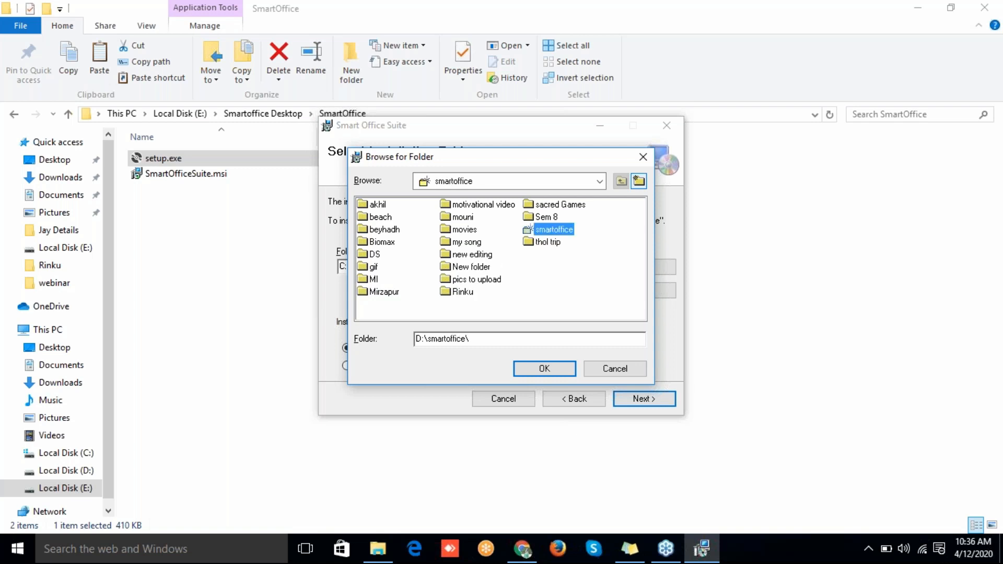
double_click(546, 231)
click(523, 372)
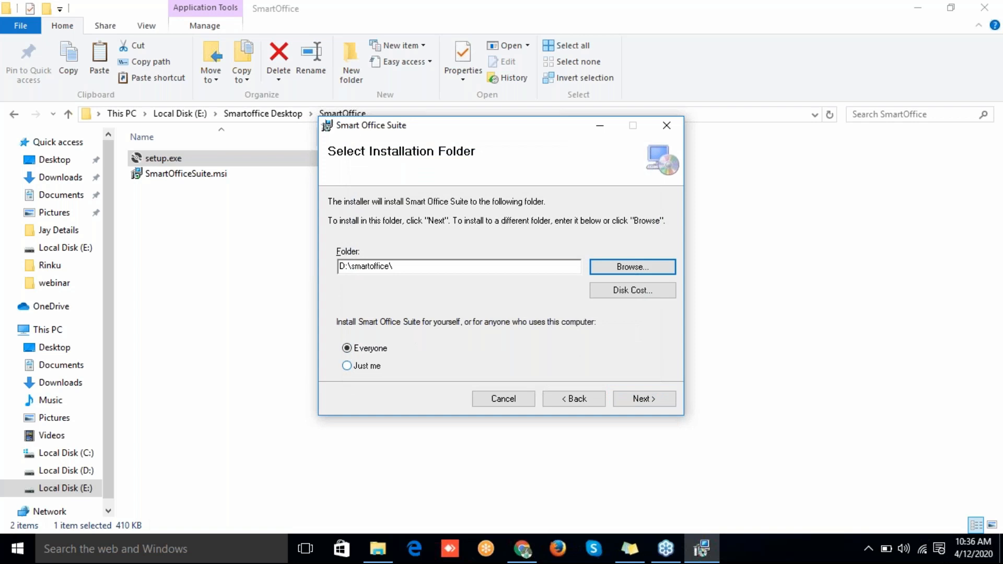
Step: Confirm and run the Smart Office Suite installation, then close the completed installer
click(643, 400)
key(Return)
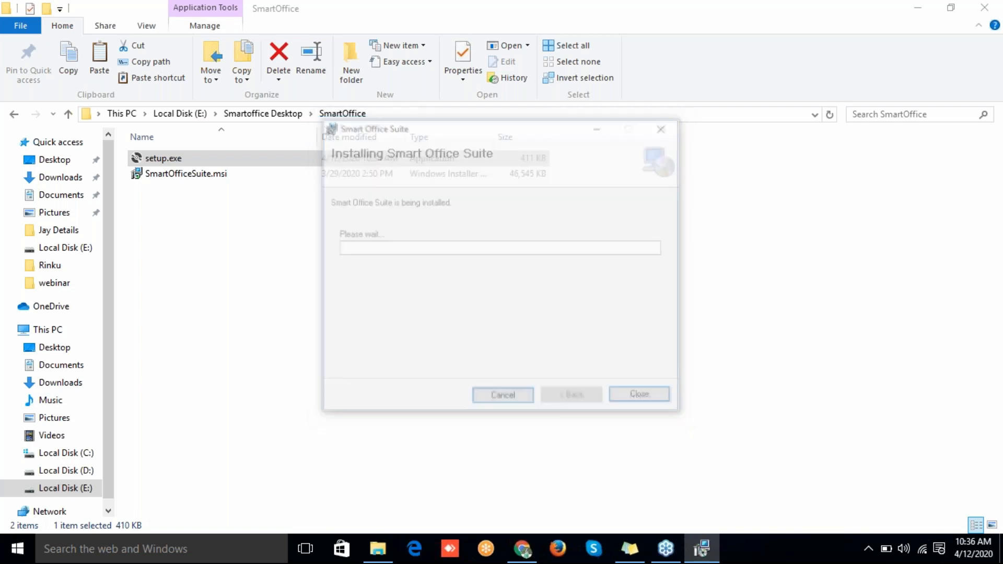
click(634, 398)
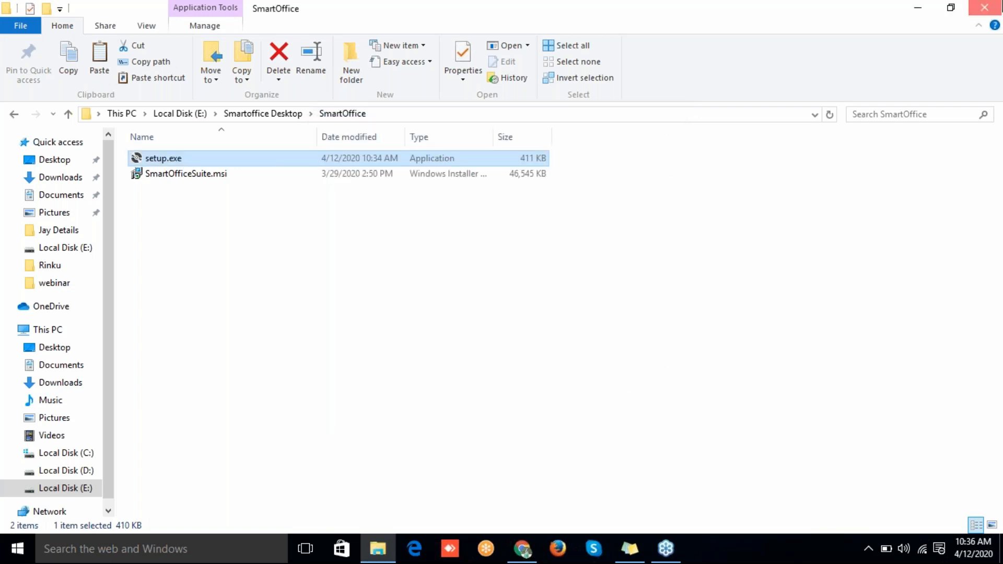
Step: Close File Explorer, refresh the desktop, and clear a Windows search started for 'smar'
click(984, 7)
right_click(464, 98)
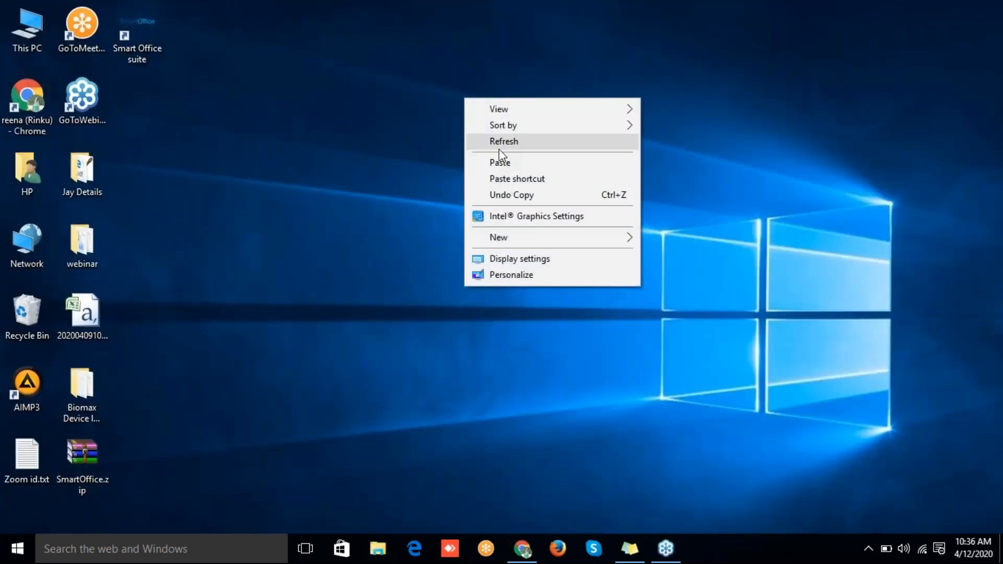
click(499, 149)
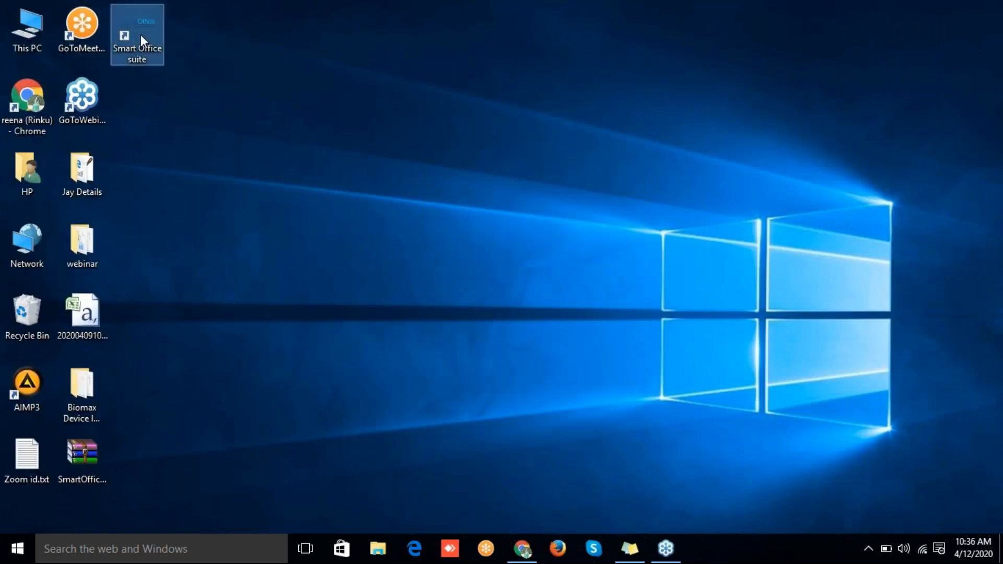
click(109, 554)
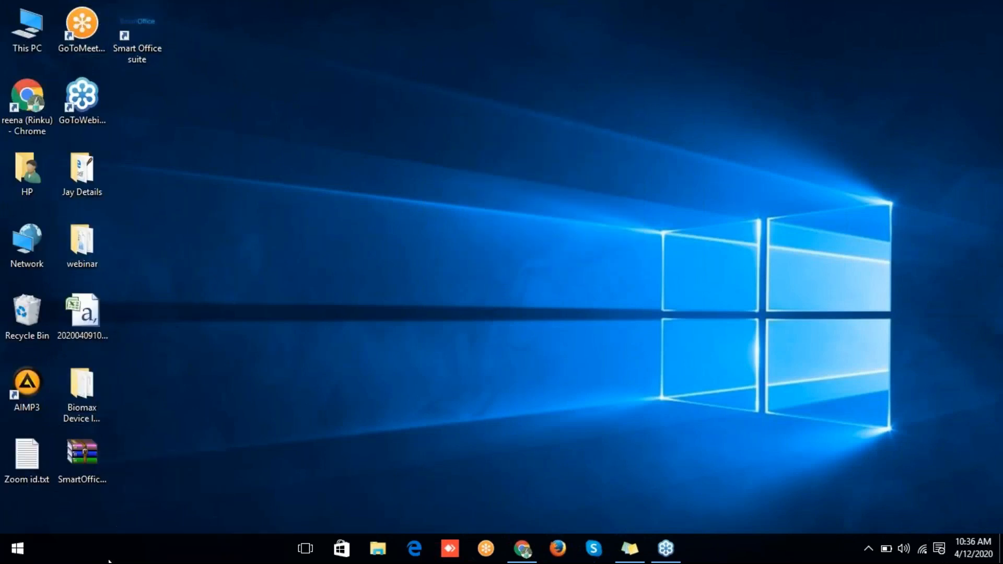
text(smar)
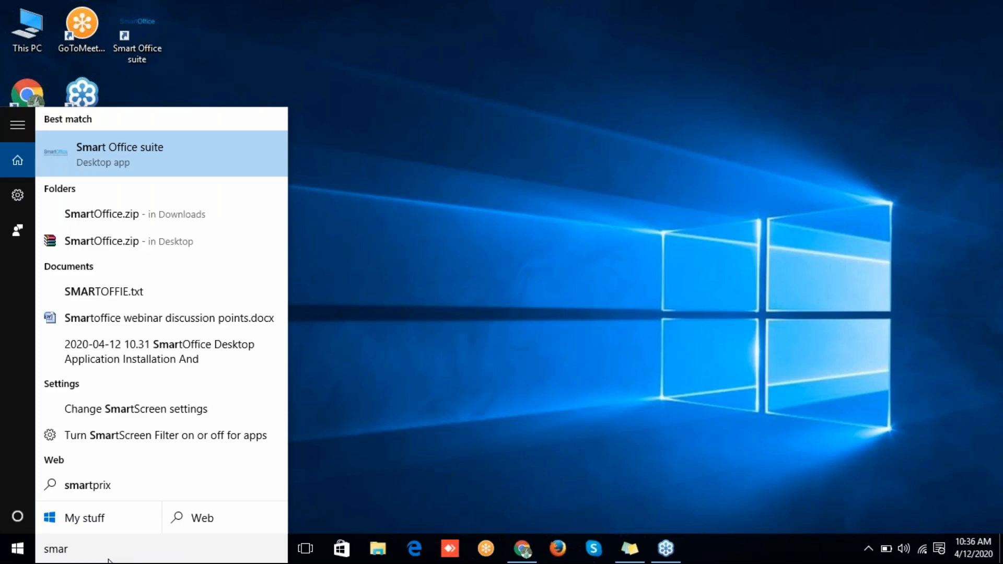
key(BackSpace)
key(BackSpace)
key(BackSpace)
key(BackSpace)
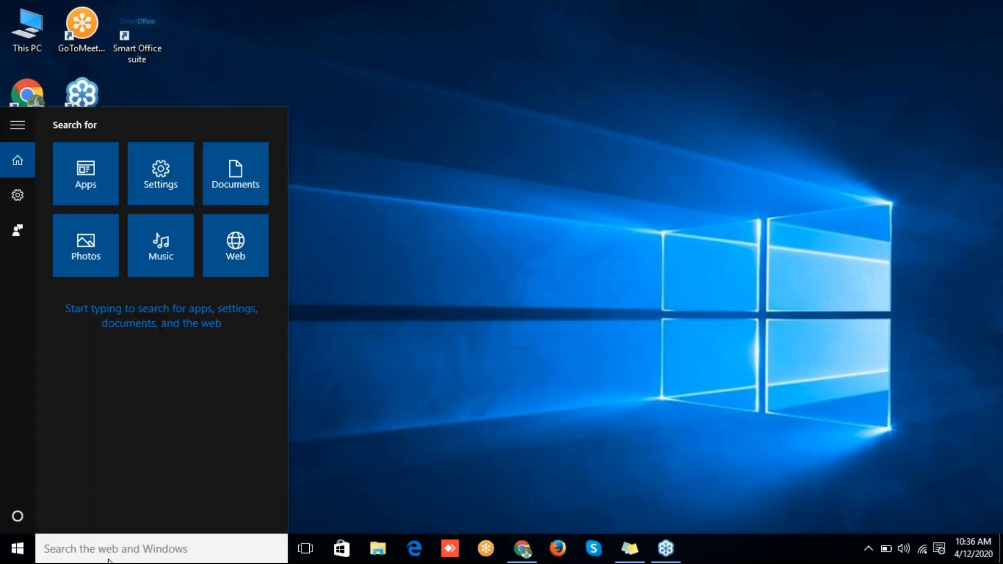
click(349, 355)
Step: Refresh the desktop again and launch Smart Office suite from its new shortcut
right_click(349, 356)
click(408, 206)
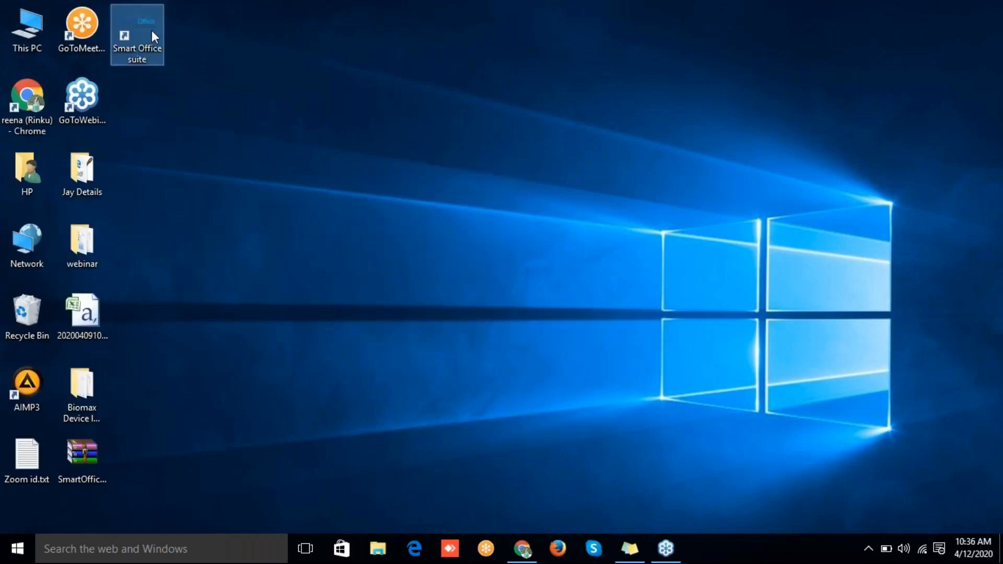
double_click(152, 31)
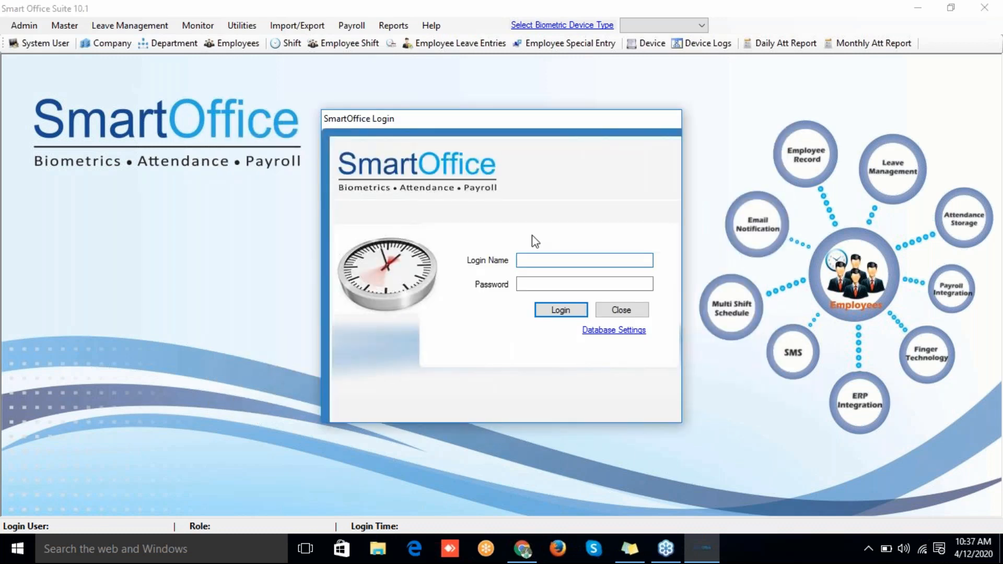
Step: In Database Settings, try SQL Server and Oracle, then choose MS Access as the database type
click(600, 330)
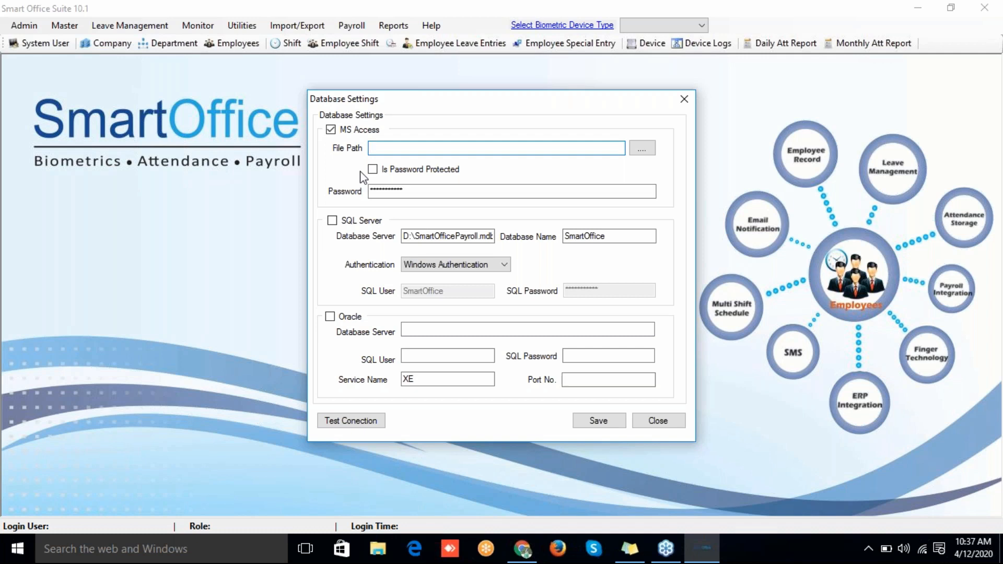
click(332, 221)
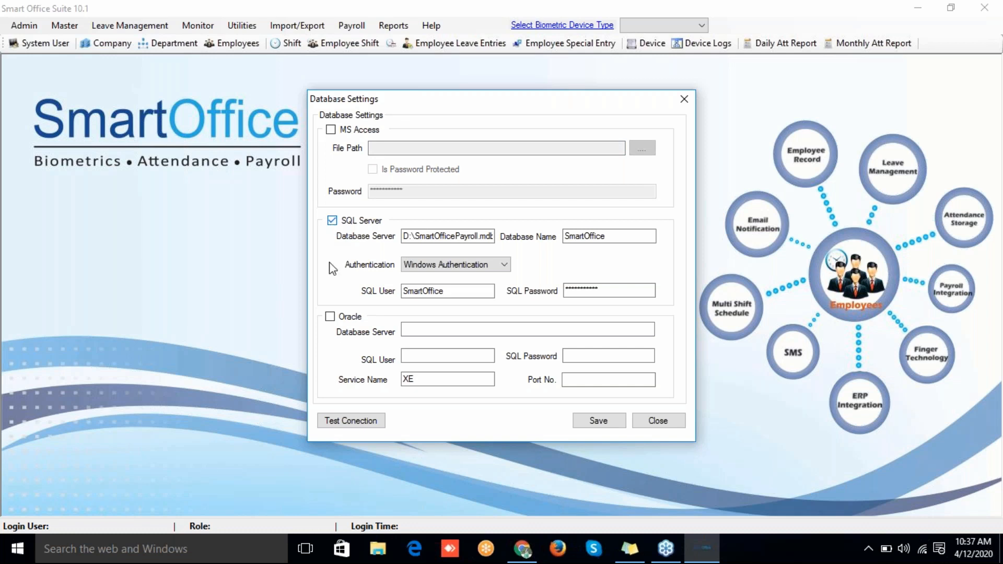
click(330, 317)
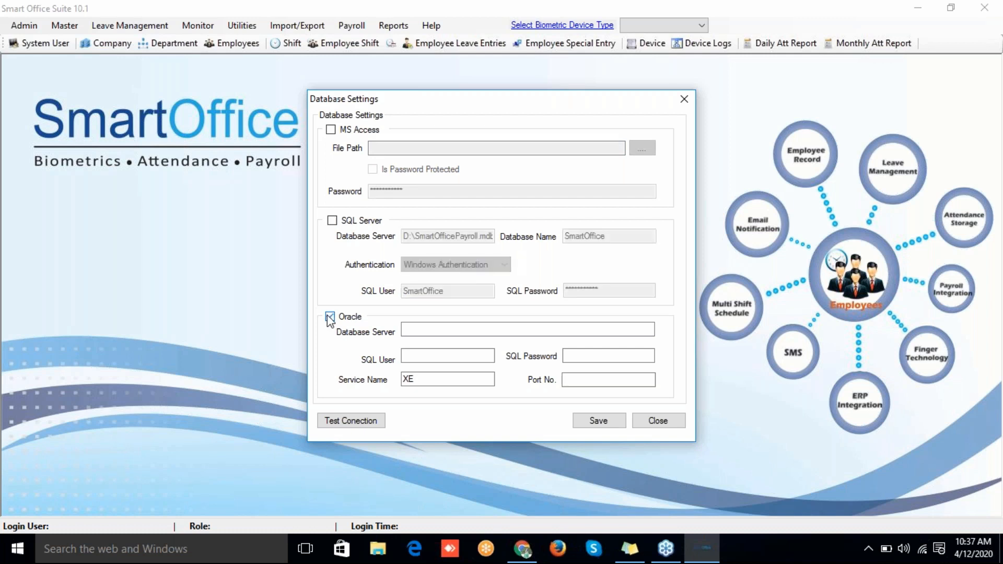
click(330, 223)
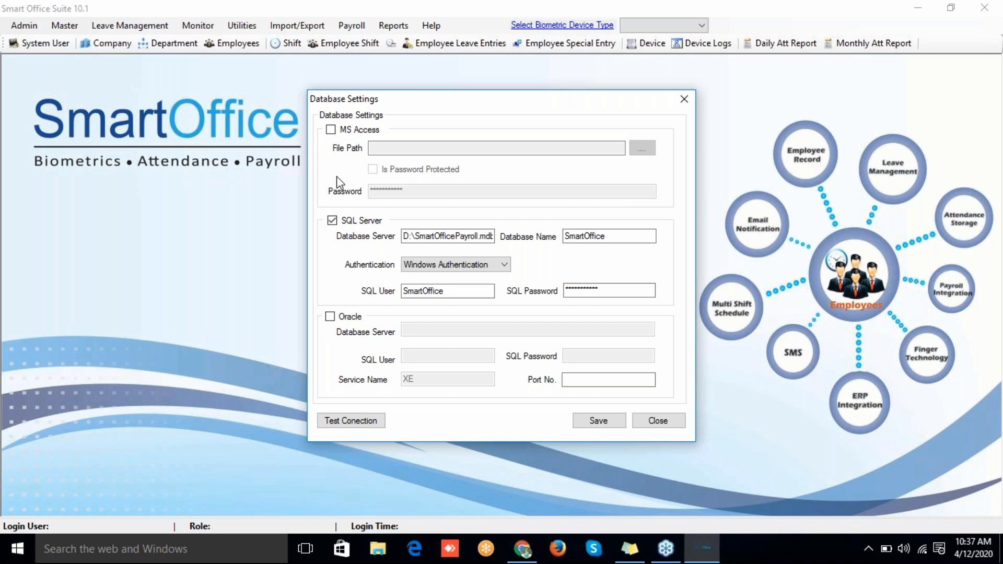
click(330, 130)
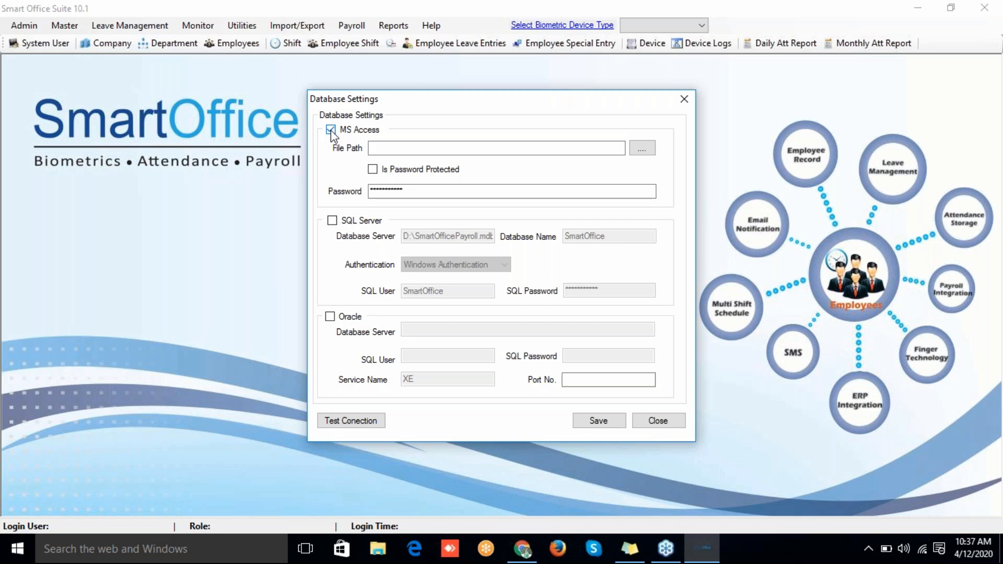
Step: Select D:\smartoffice\SmartOffice.mdb as the Access database file
click(642, 150)
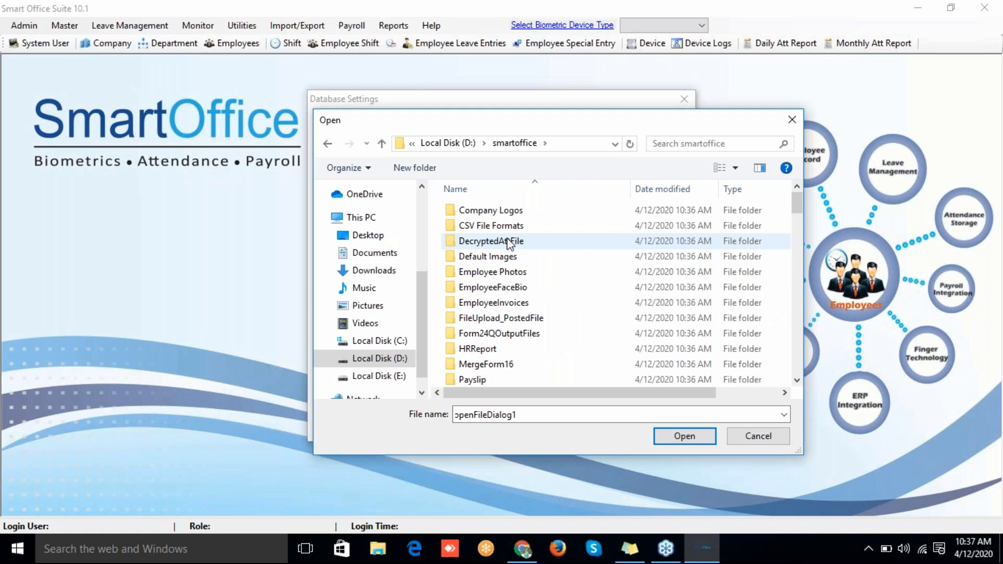
click(500, 211)
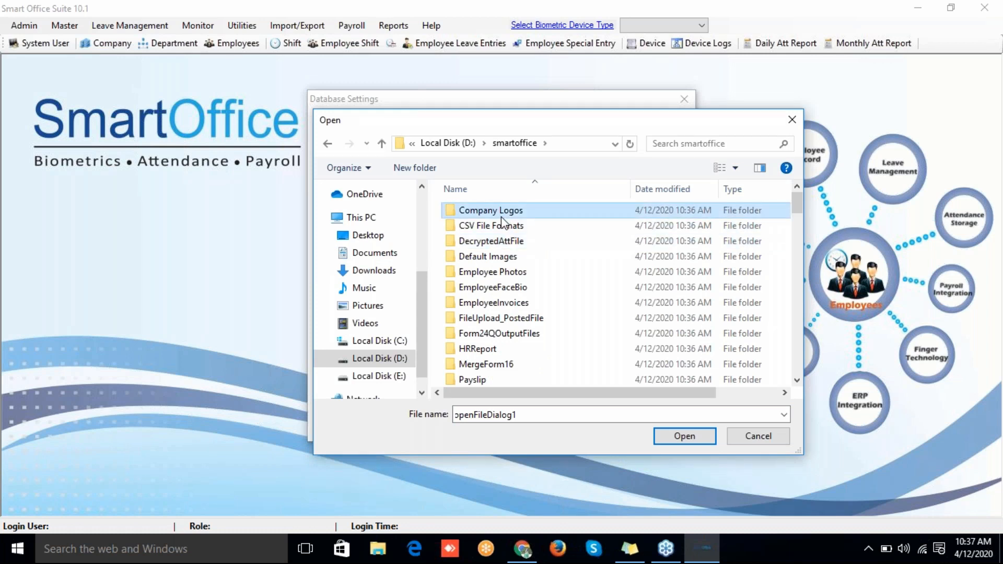
key(s)
key(s)
key(s)
key(s)
key(s)
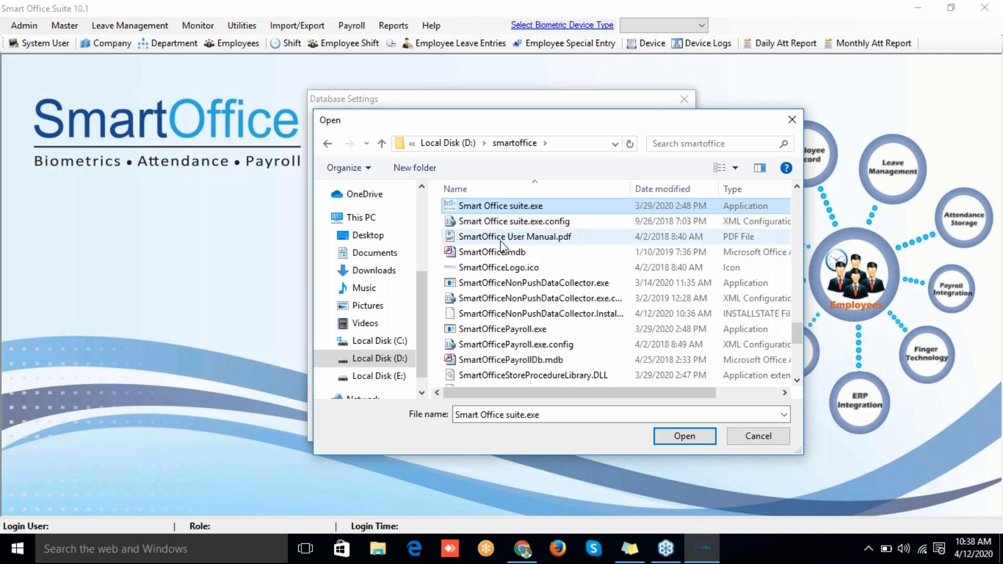
click(500, 244)
click(500, 251)
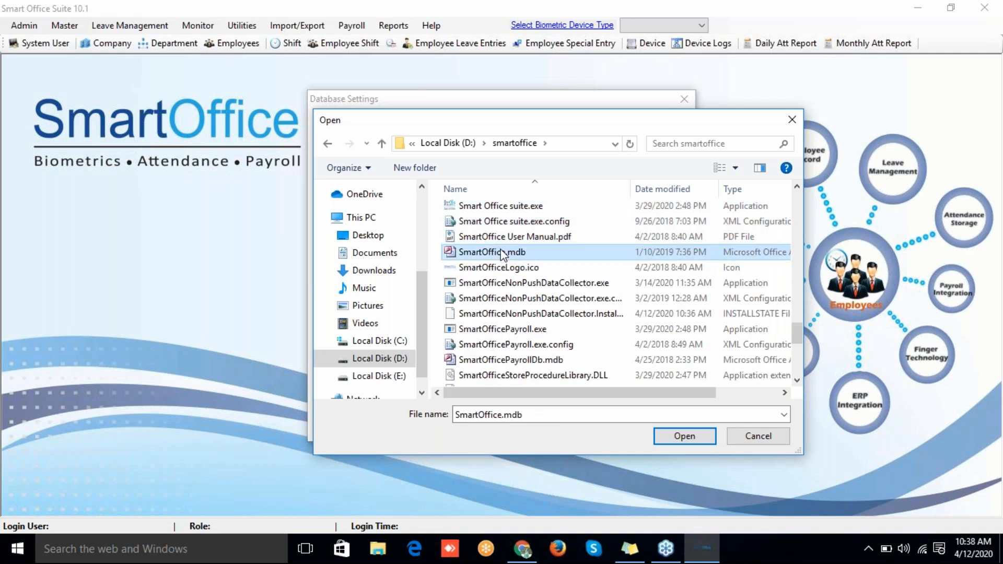
drag(497, 388, 460, 406)
click(682, 435)
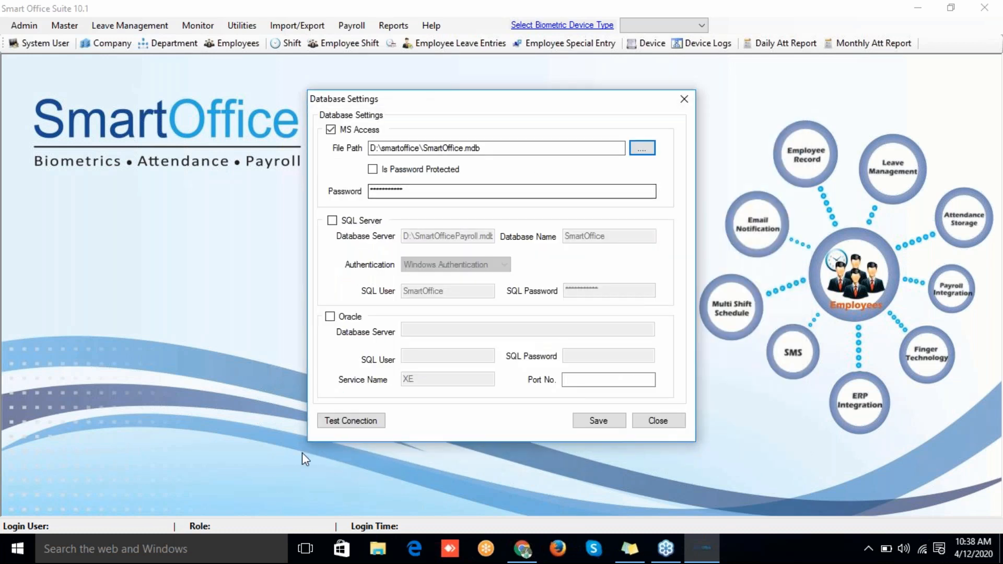
Step: Test the database connection successfully and save the settings
click(349, 421)
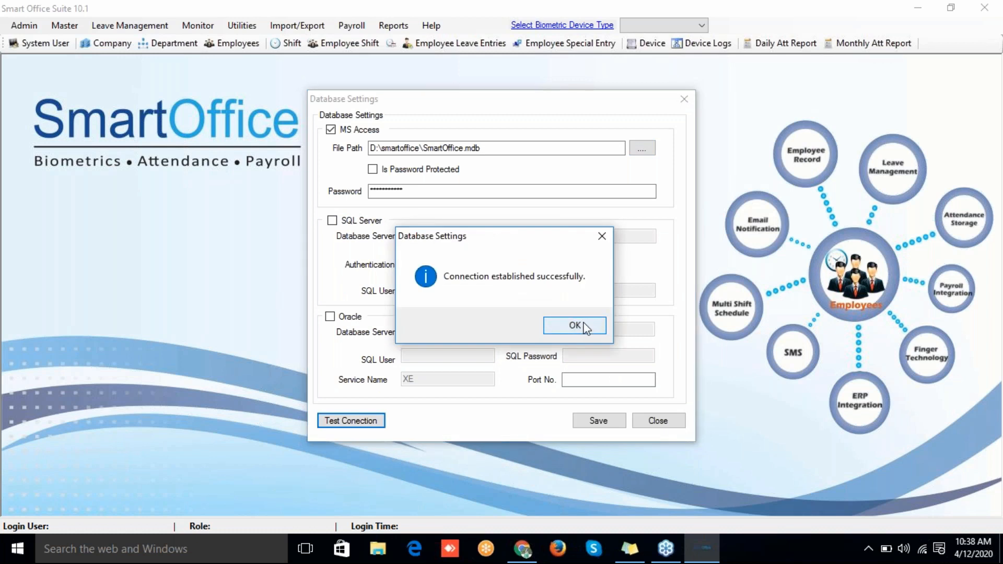
click(584, 327)
click(598, 421)
Step: Dismiss the saved-settings message and log in with the admin login name and password
click(571, 331)
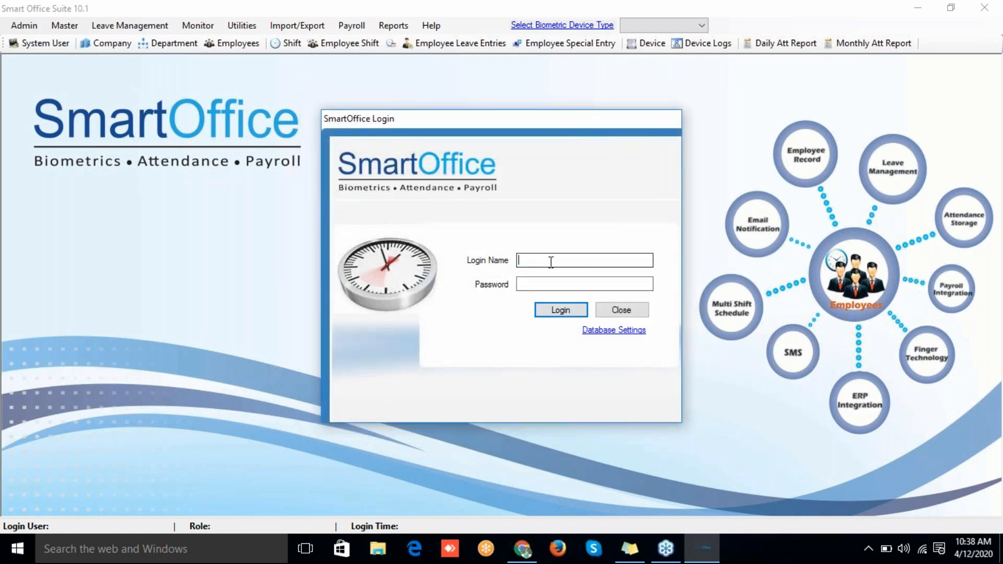
text(biomax)
key(Tab)
text(biomax)
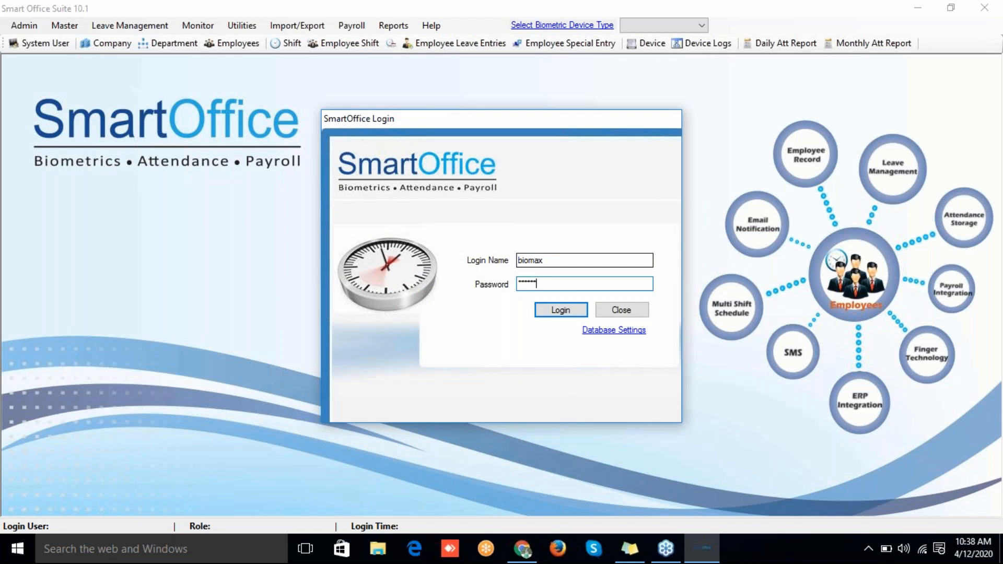
key(Return)
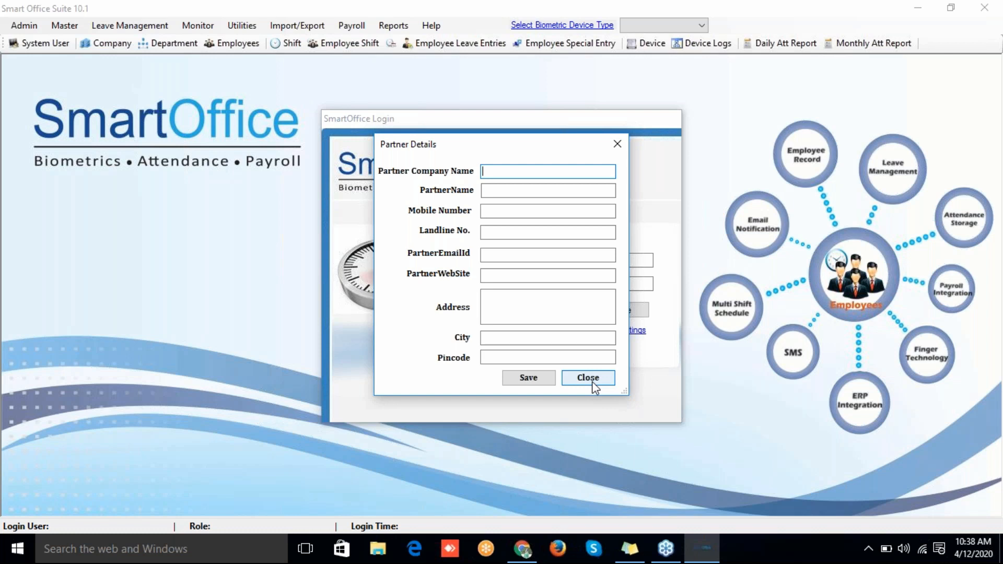
Step: Close the Partner Details form and the User Registration Form to reach the main window
click(591, 382)
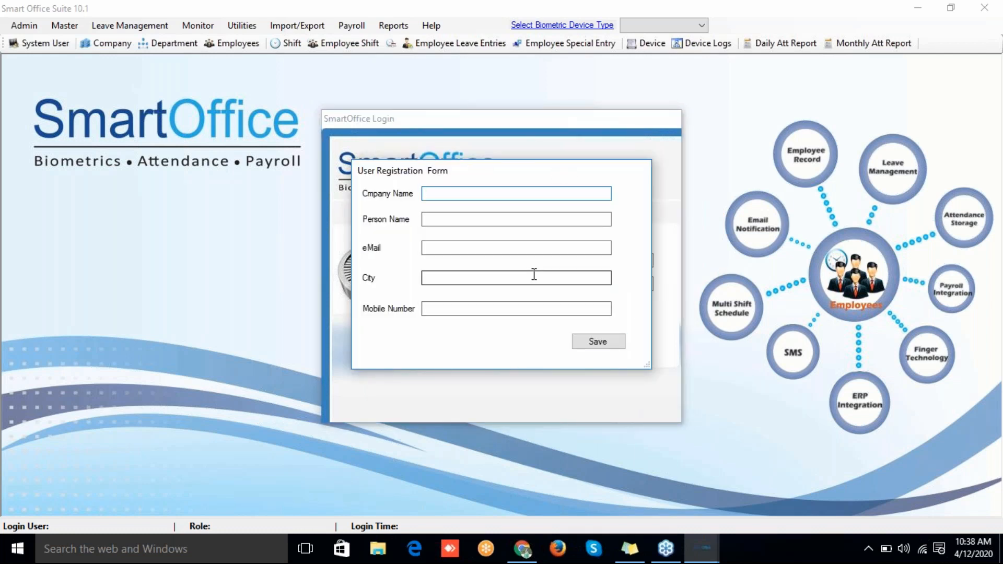
mouse_move(698, 547)
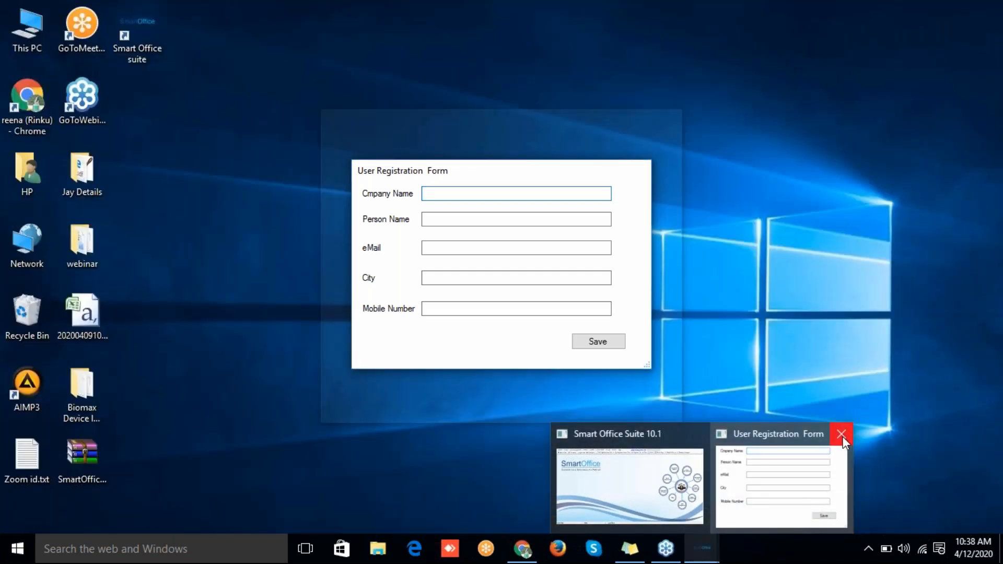
click(841, 434)
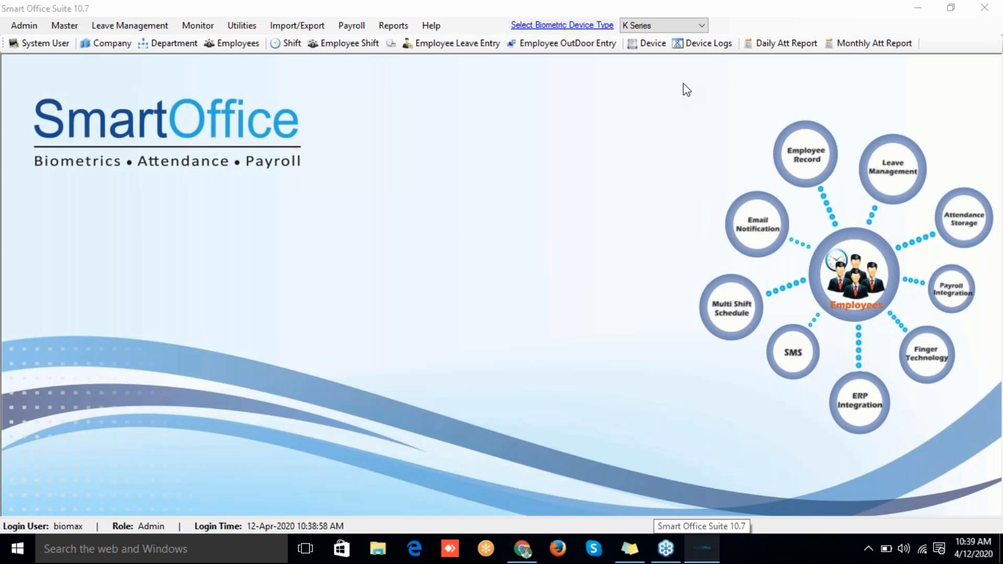
Step: Open the empty K Series Device List, check the network connection status, and open the device type list
click(651, 44)
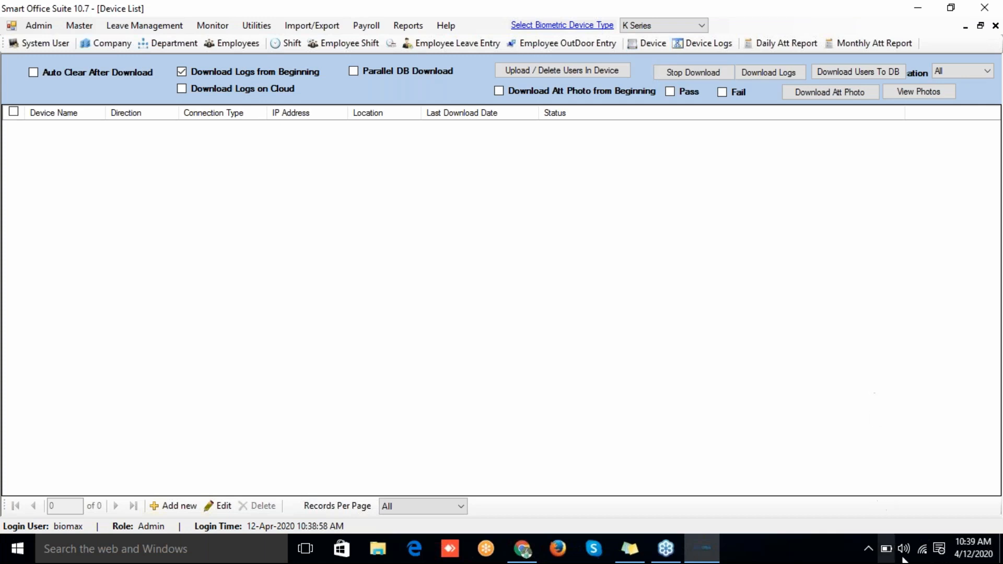
click(922, 548)
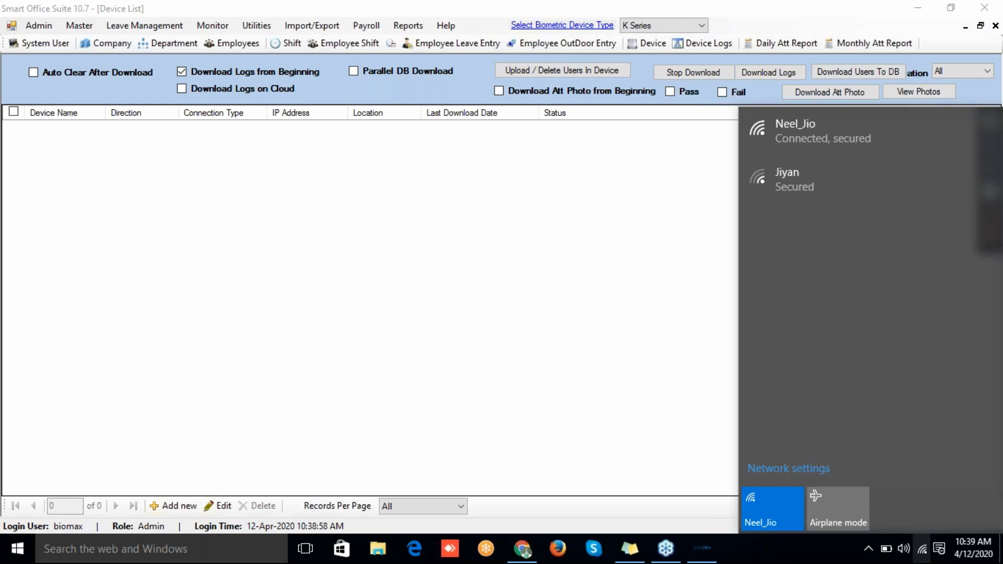
click(685, 357)
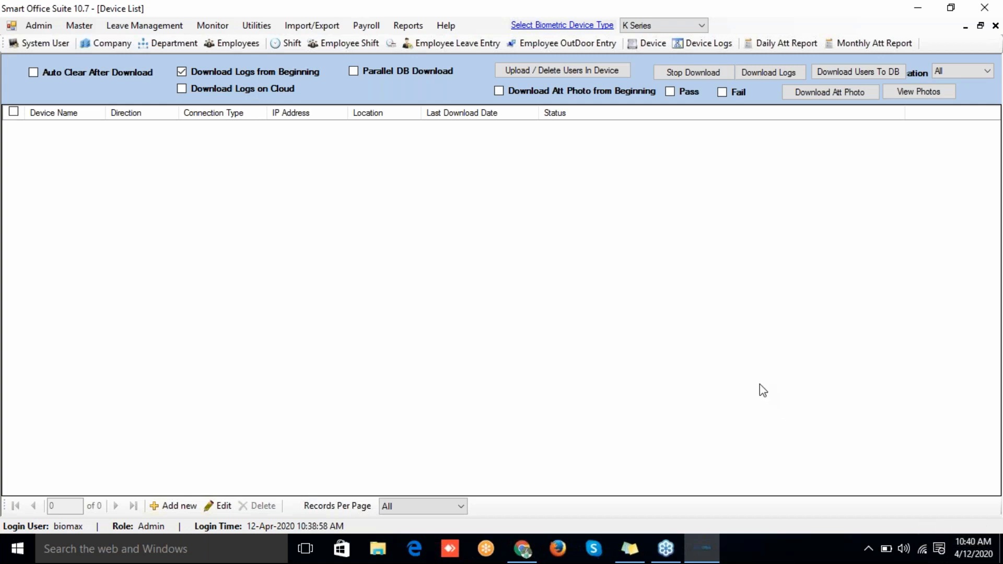
click(653, 25)
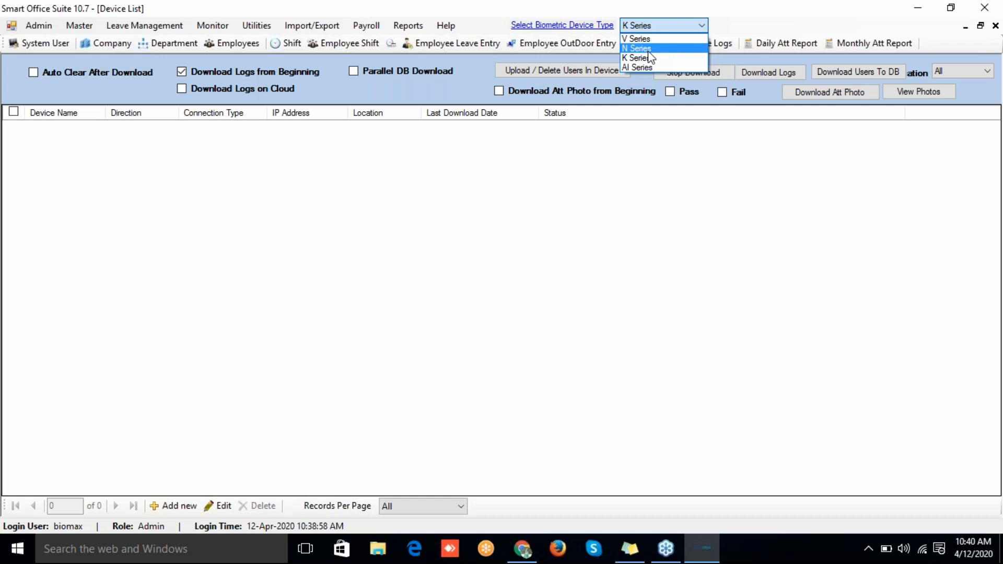
Step: Switch the biometric device type to N Series and reload the Device List
click(647, 49)
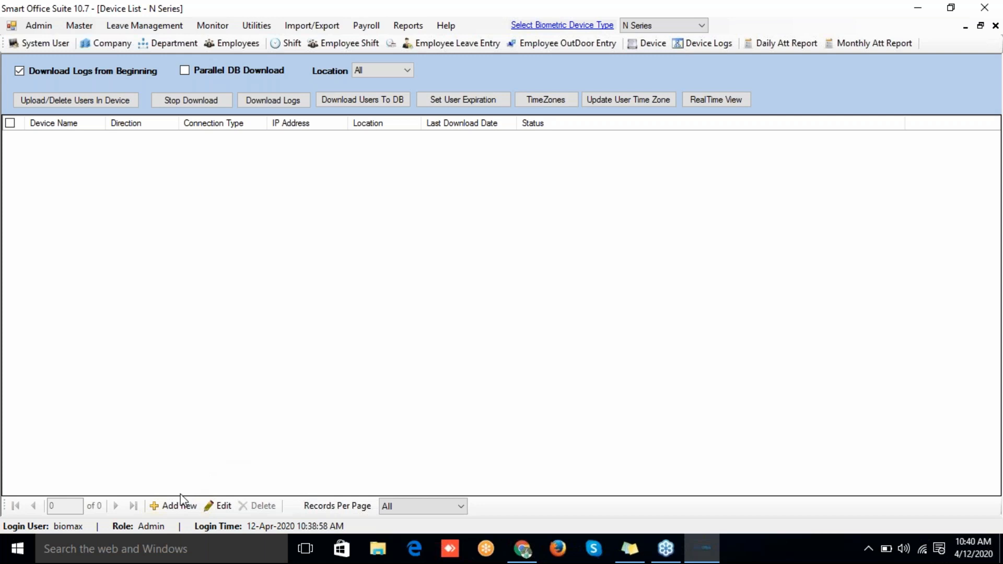
click(648, 44)
click(184, 502)
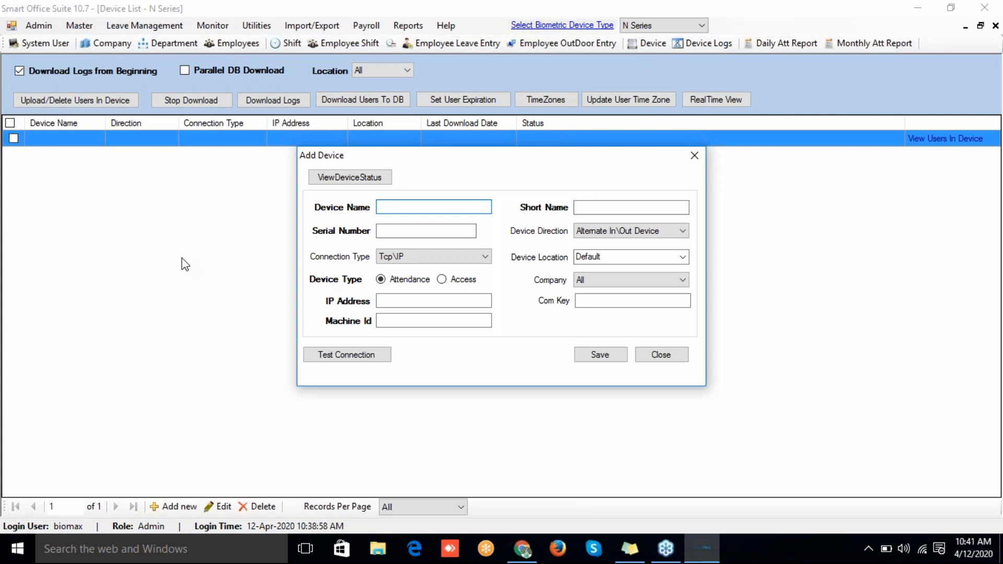
text(Biomax-1)
click(586, 207)
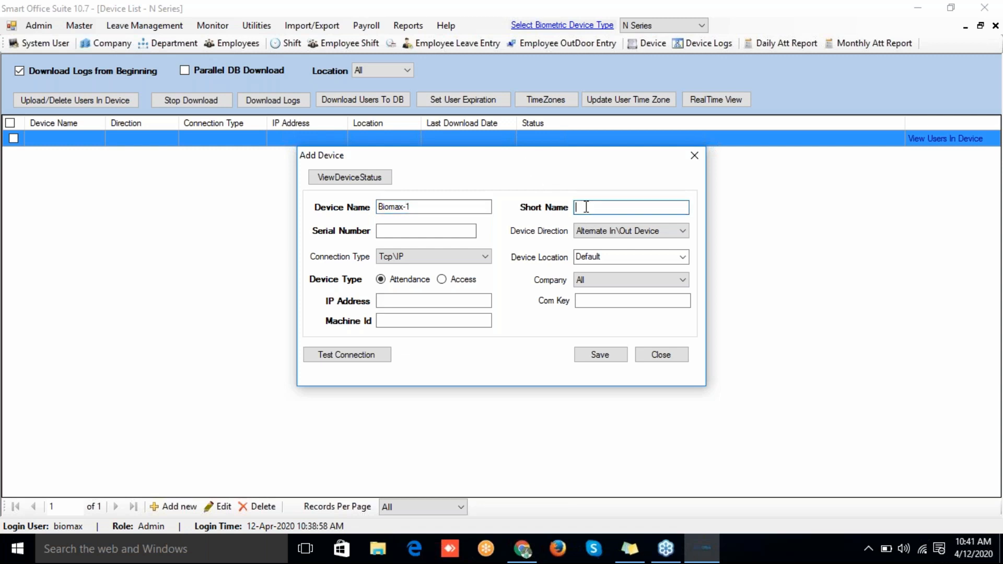
text(Biomax1)
click(470, 229)
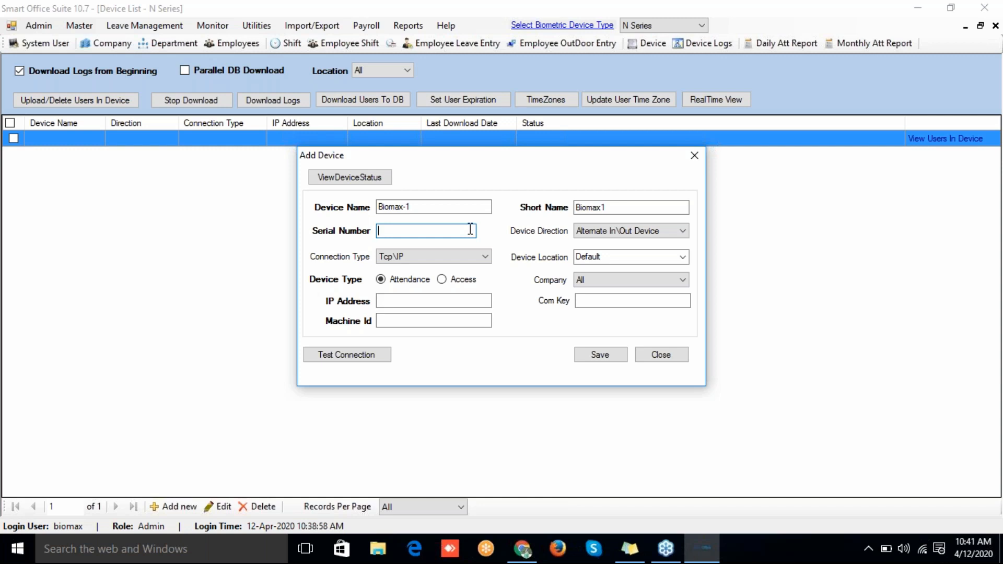
text(AMDB)
text(1901102134)
click(610, 233)
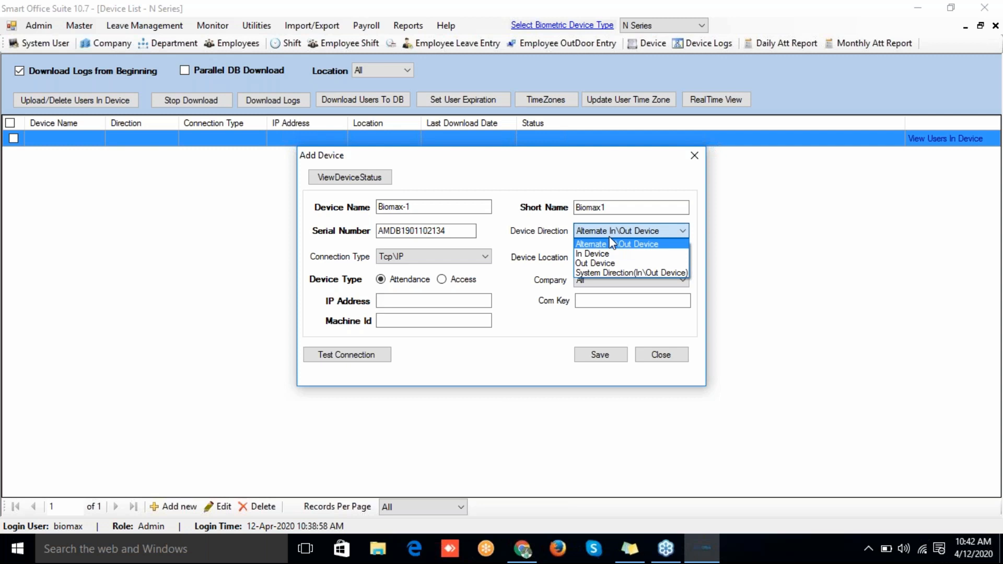
Step: Keep Alternate In\Out direction and set the connection type to USB after comparing Tcp\IP fields
click(613, 243)
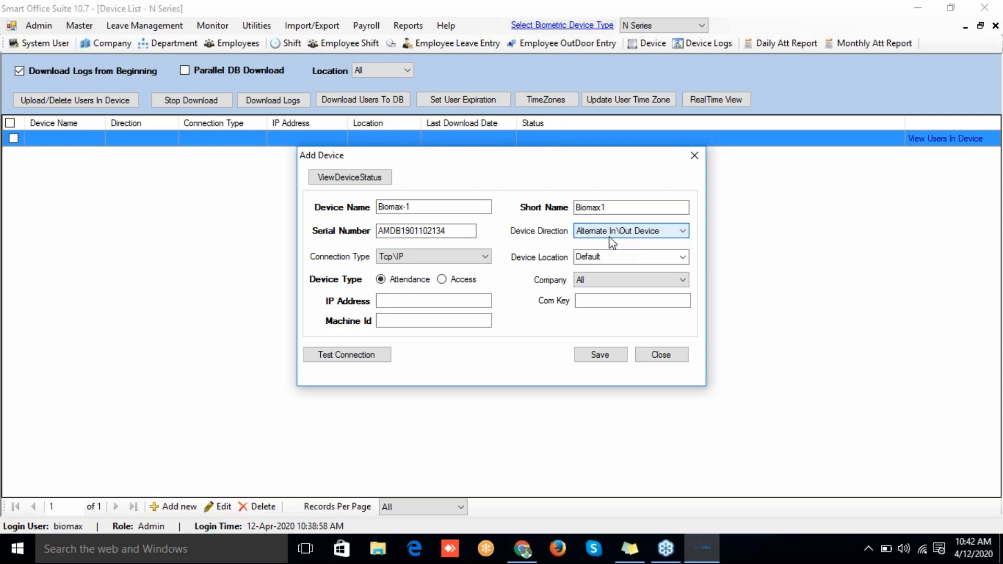
click(610, 238)
click(610, 237)
click(471, 258)
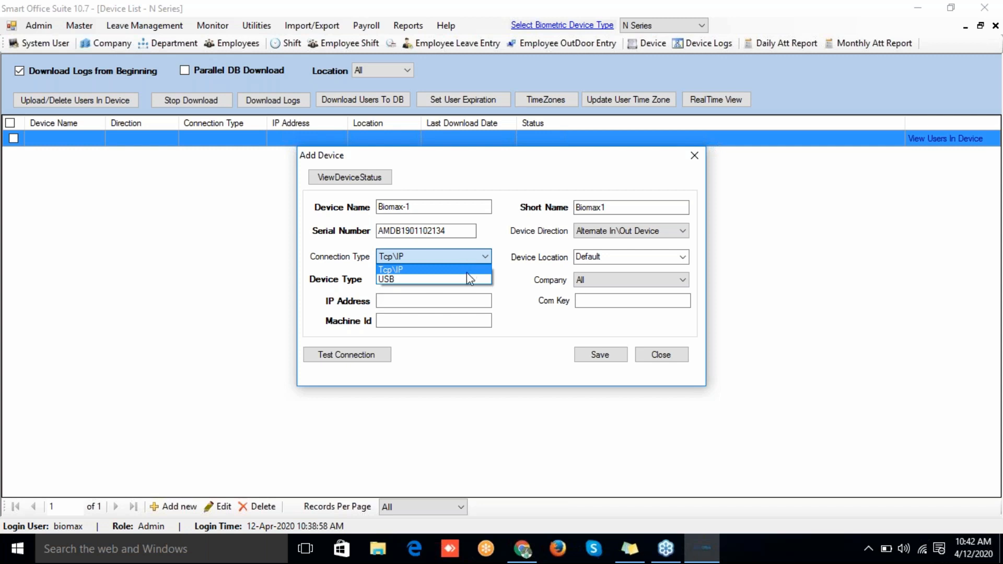
click(466, 271)
click(454, 256)
click(451, 276)
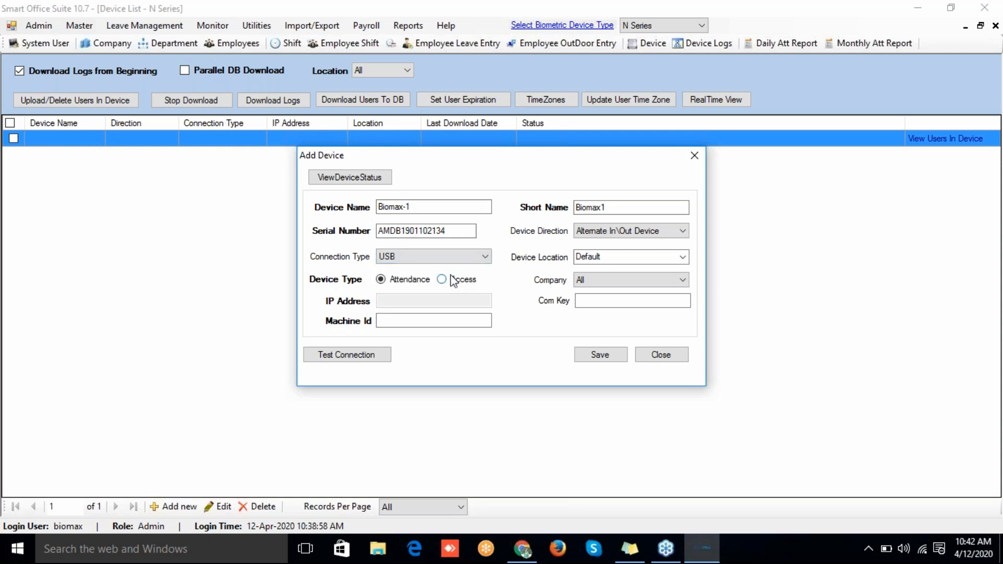
click(444, 257)
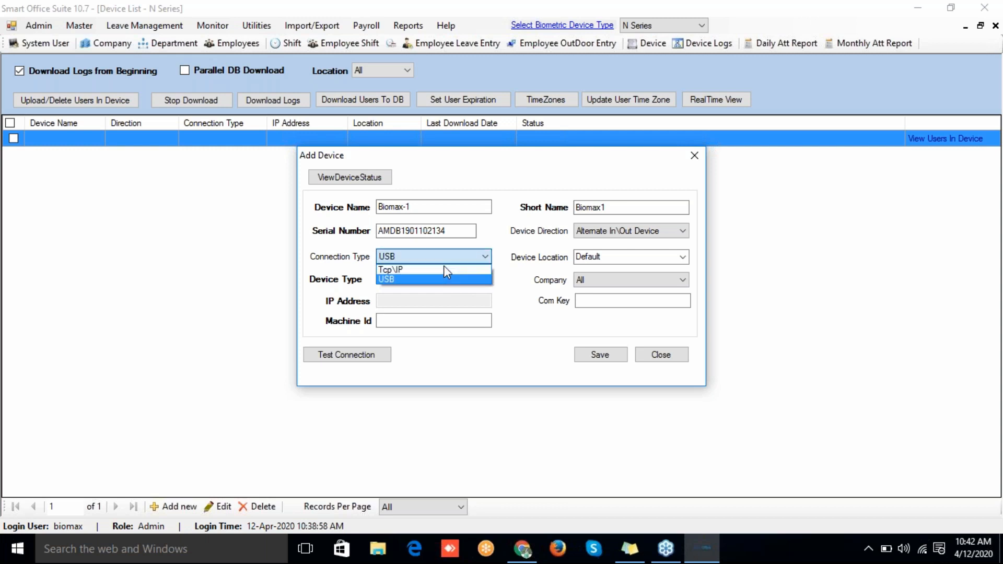
click(443, 270)
click(434, 254)
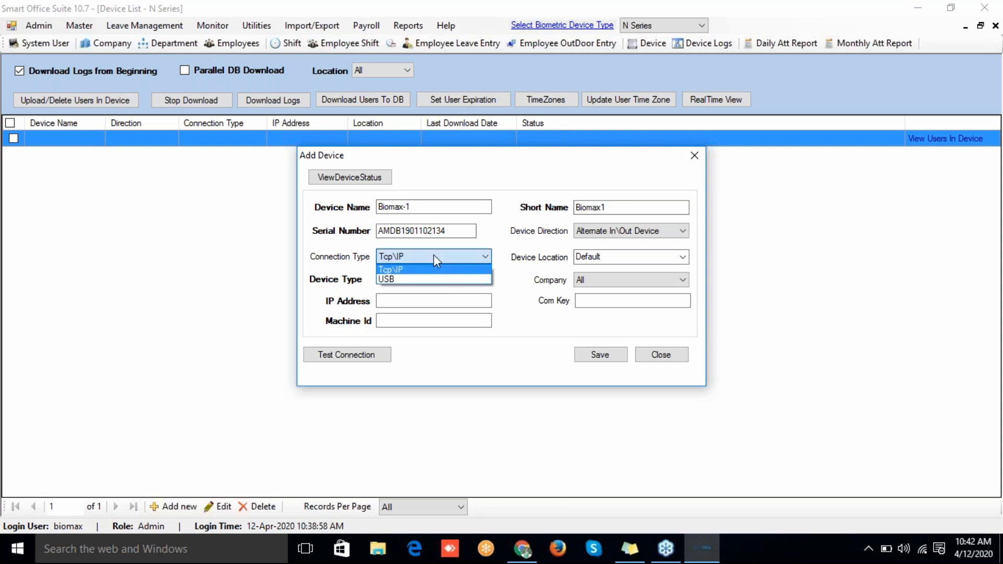
click(431, 280)
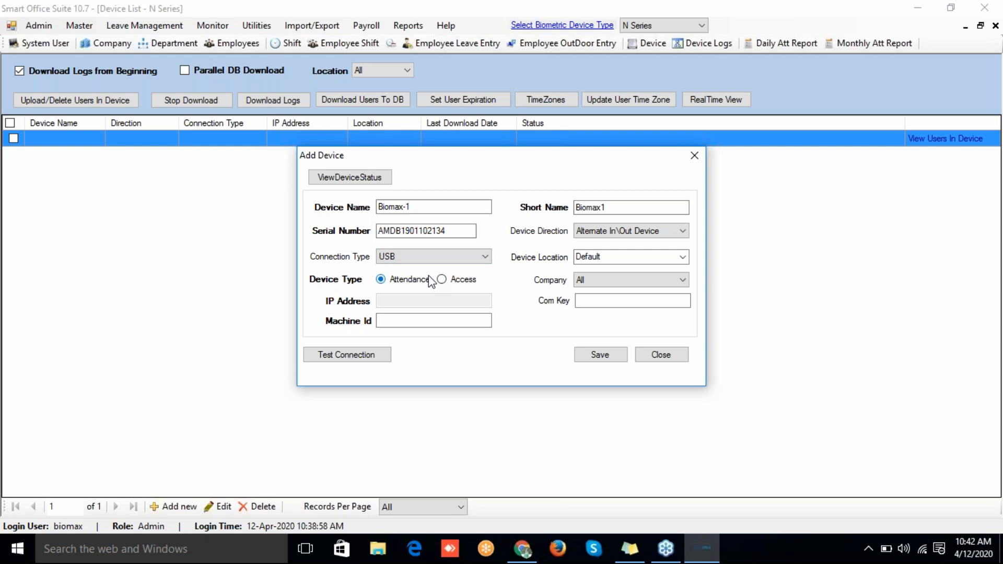
Step: Keep Default as the device location and leave the device type as Attendance
click(669, 256)
click(682, 257)
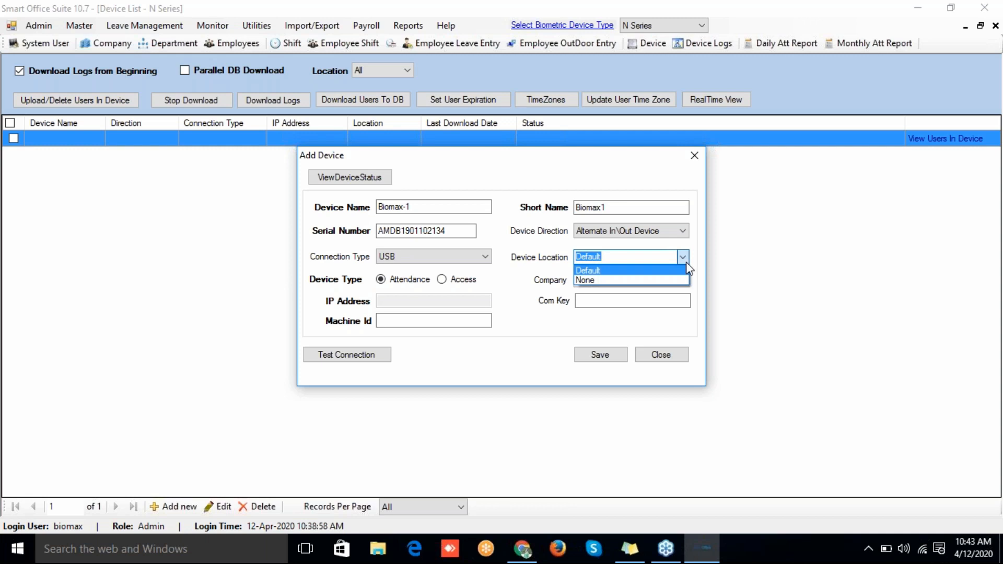
click(685, 262)
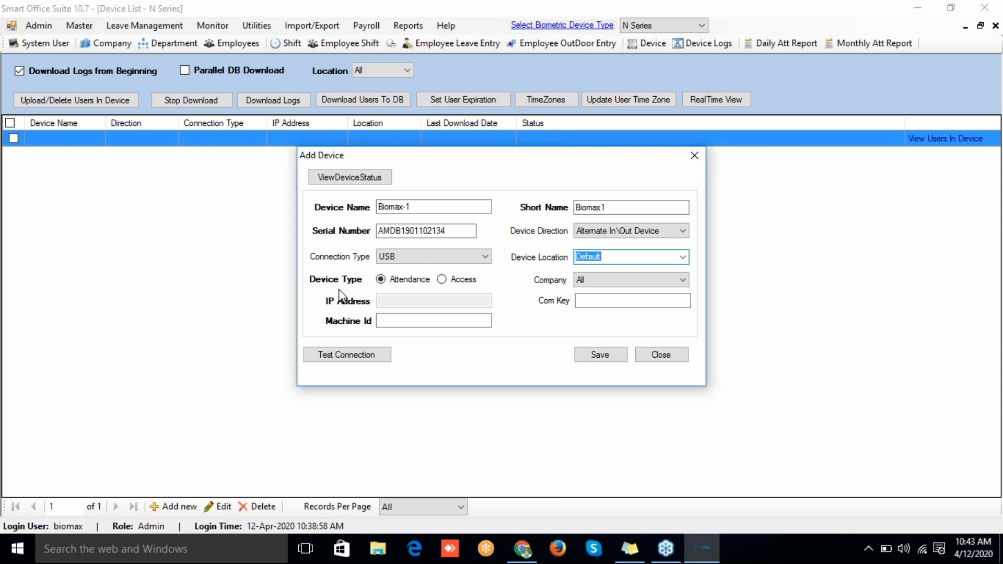
click(442, 280)
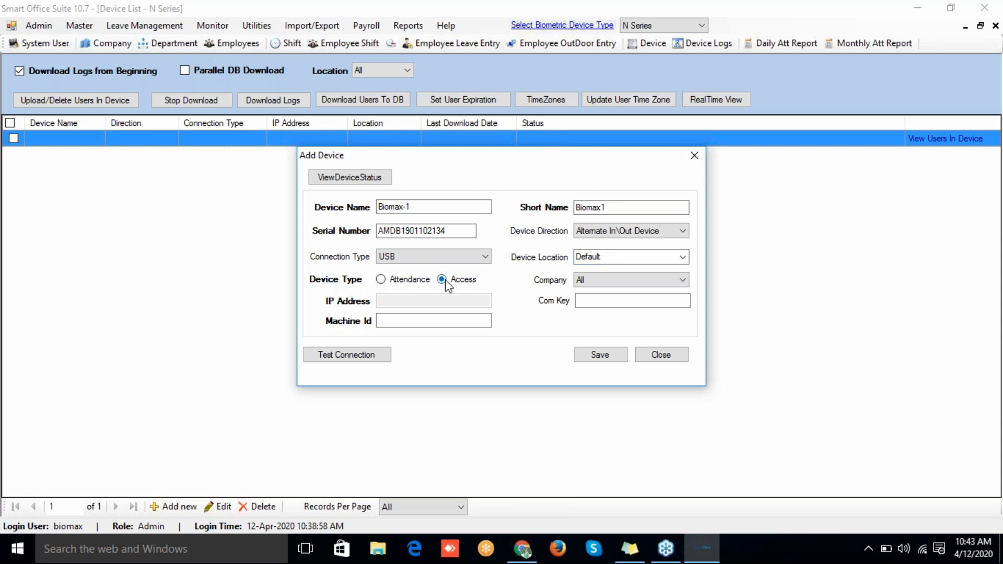
click(381, 279)
Step: Settle on USB as the connection type and save Biomax-1, acknowledging the confirmation
click(405, 255)
click(400, 266)
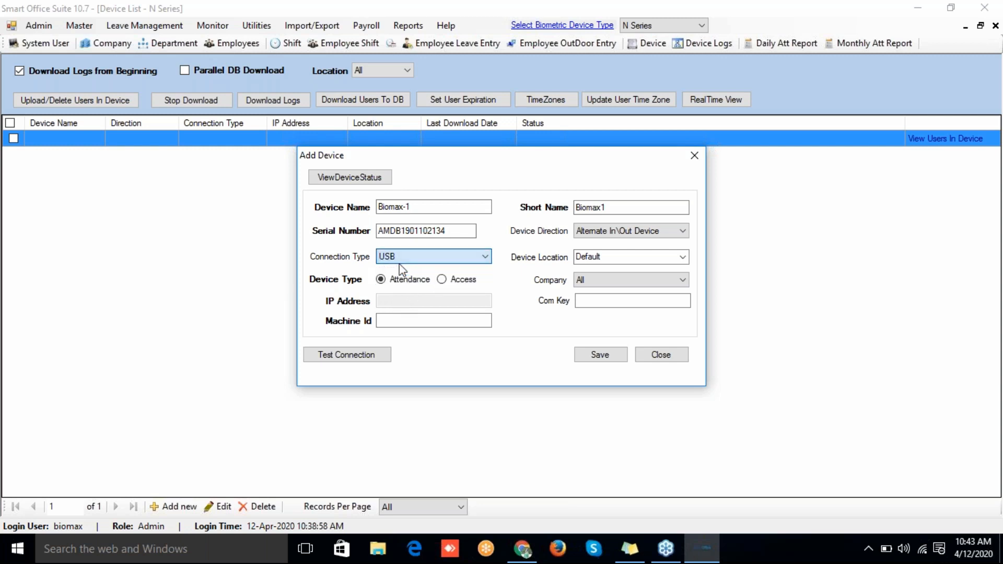
click(397, 256)
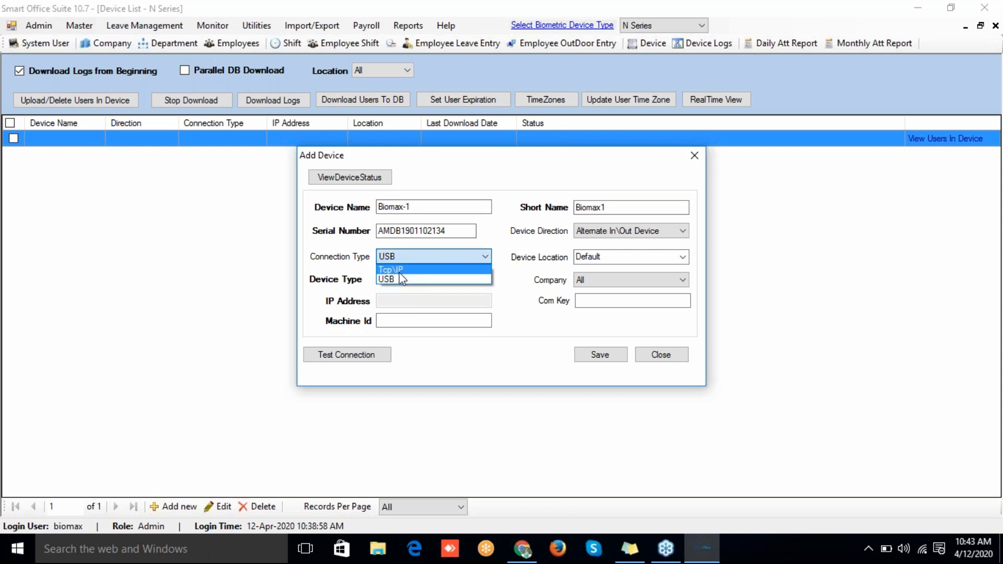
click(398, 277)
click(395, 259)
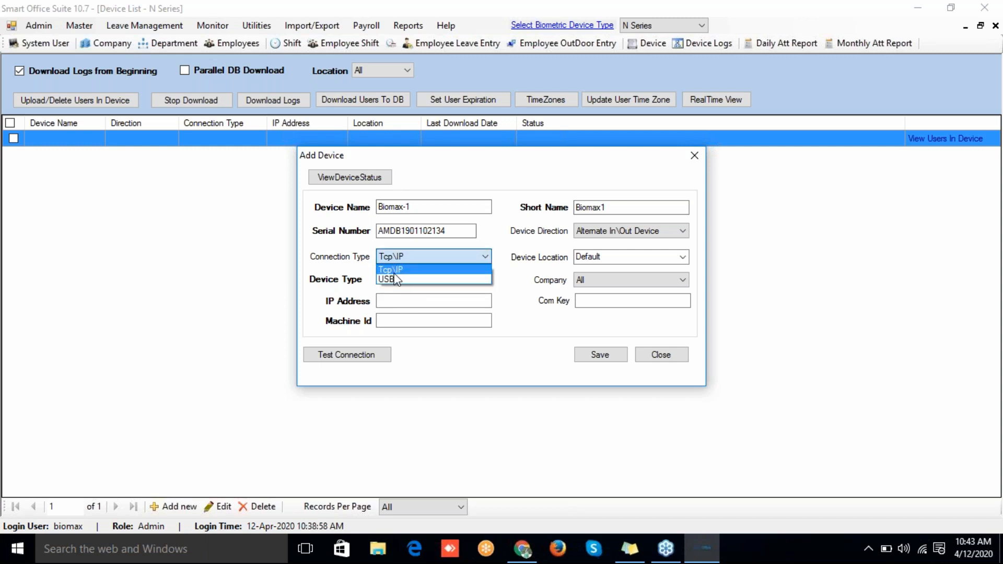
click(396, 277)
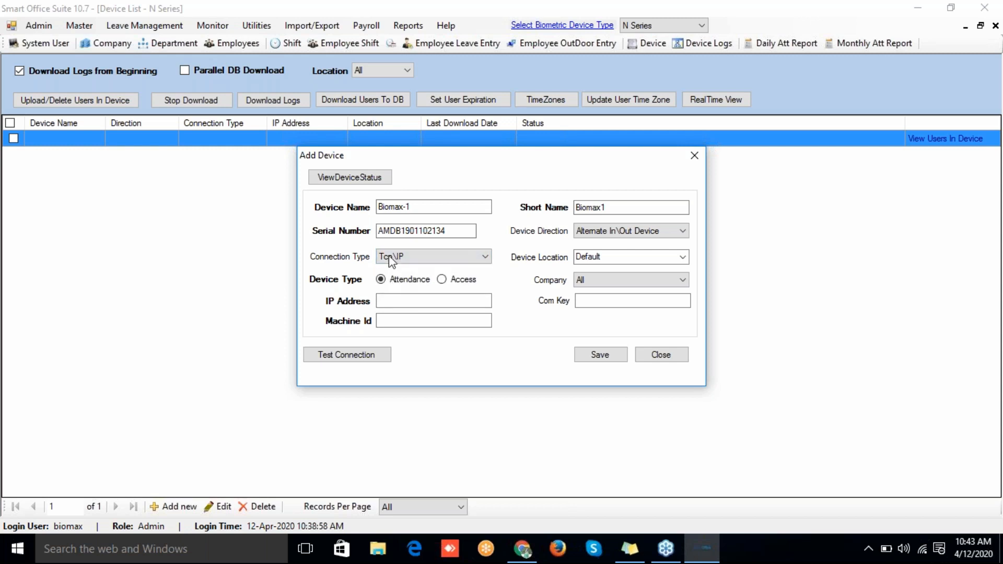
click(392, 259)
click(391, 281)
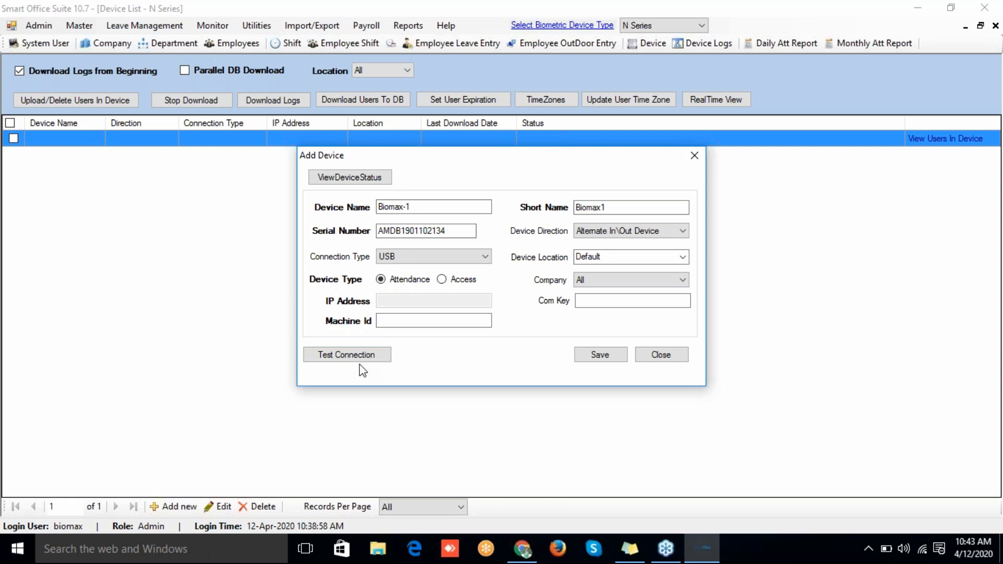
click(599, 356)
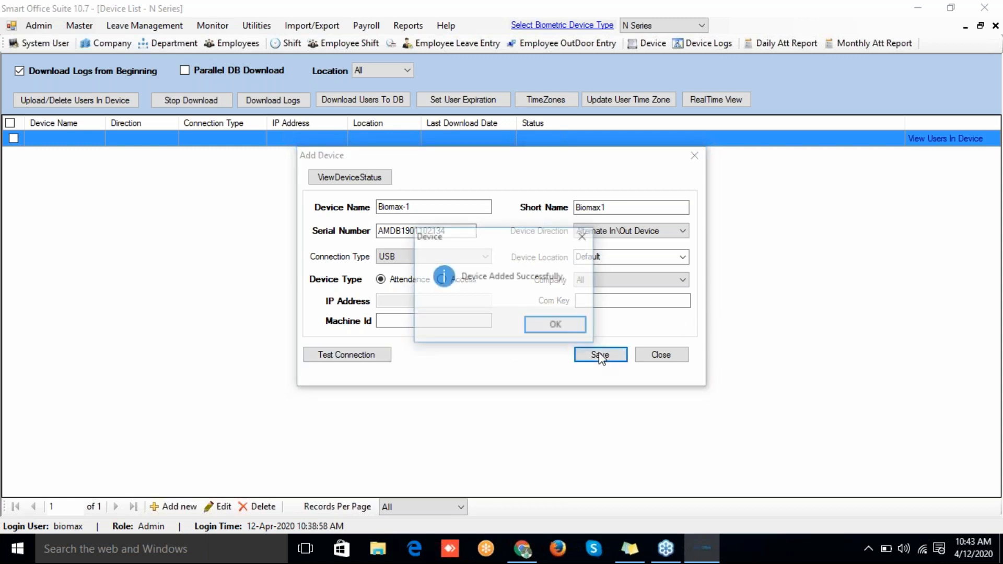
click(555, 325)
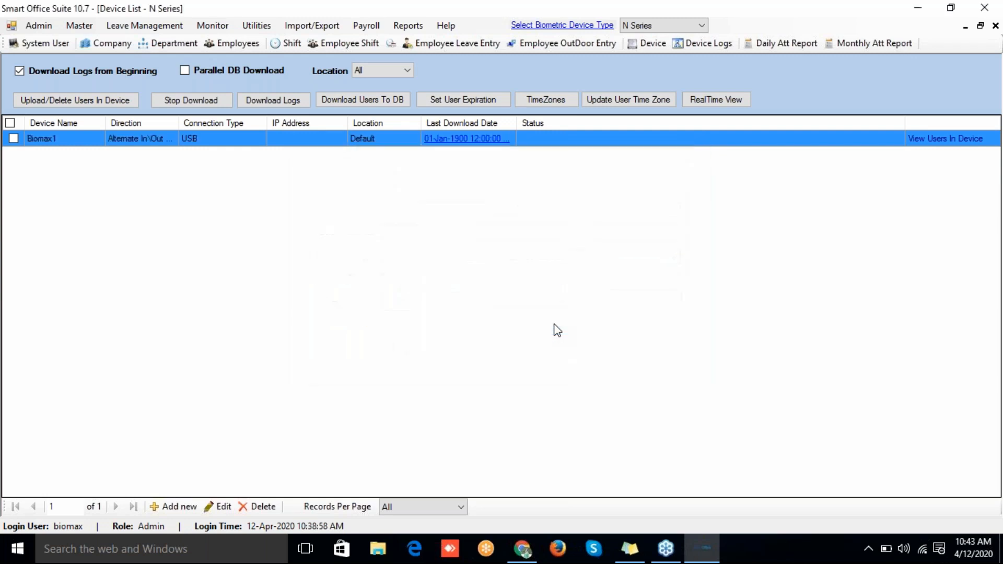
Step: Start a second device named Biomax-2, short name Biomax-2, with serial number 123456
click(177, 510)
text(Biomax)
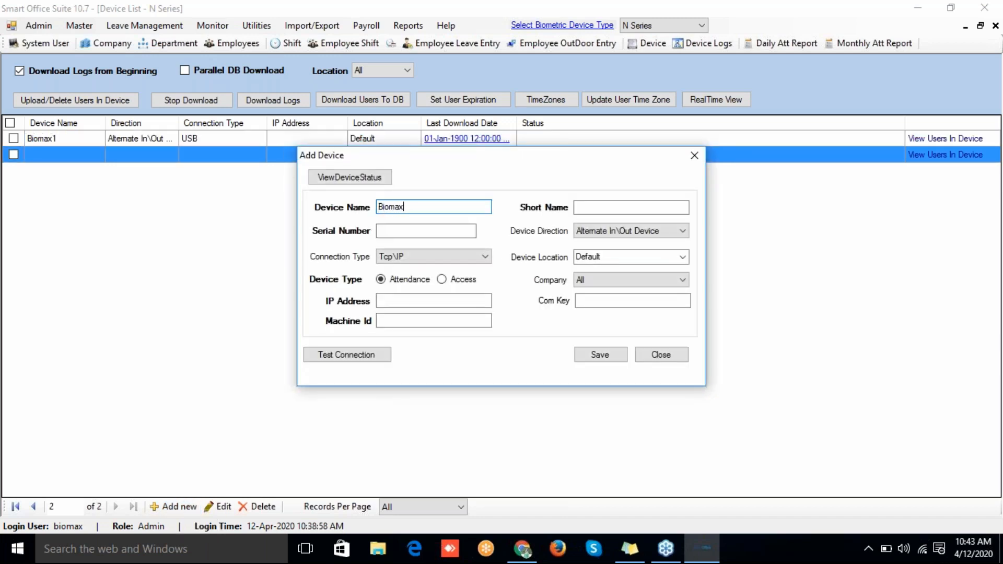
text(-2)
click(585, 208)
text(b)
key(BackSpace)
text(B)
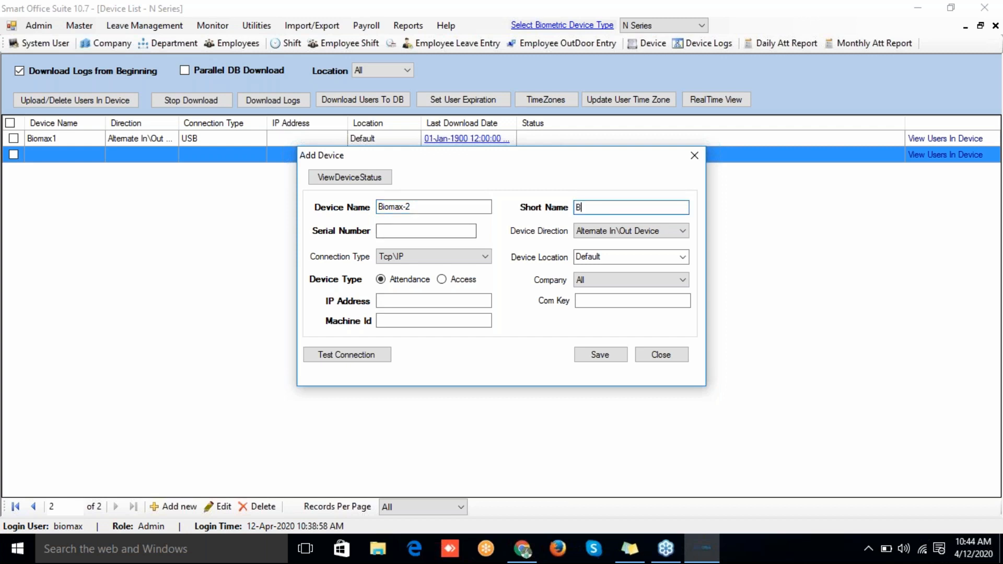
text(iomax-2)
click(400, 230)
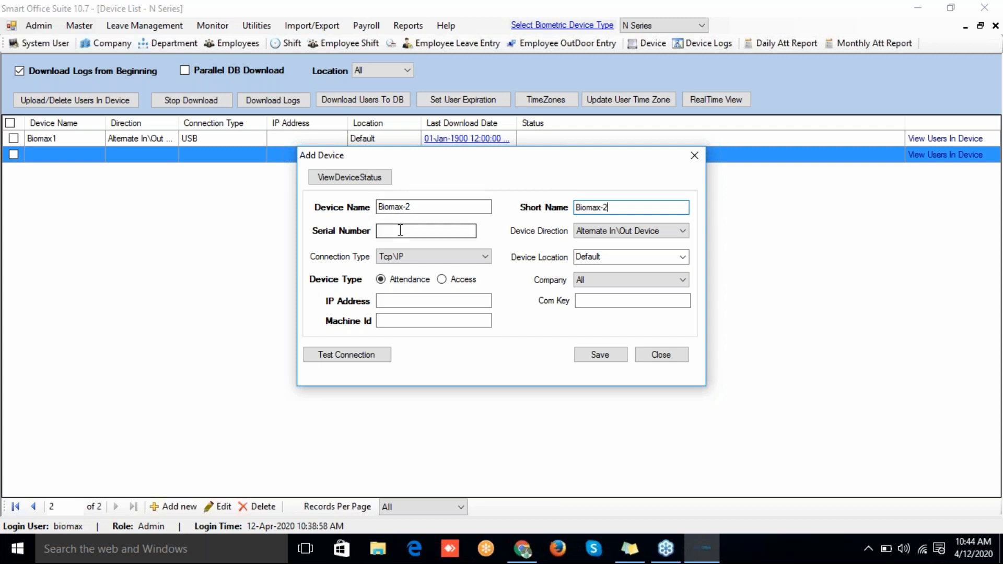
text(123456)
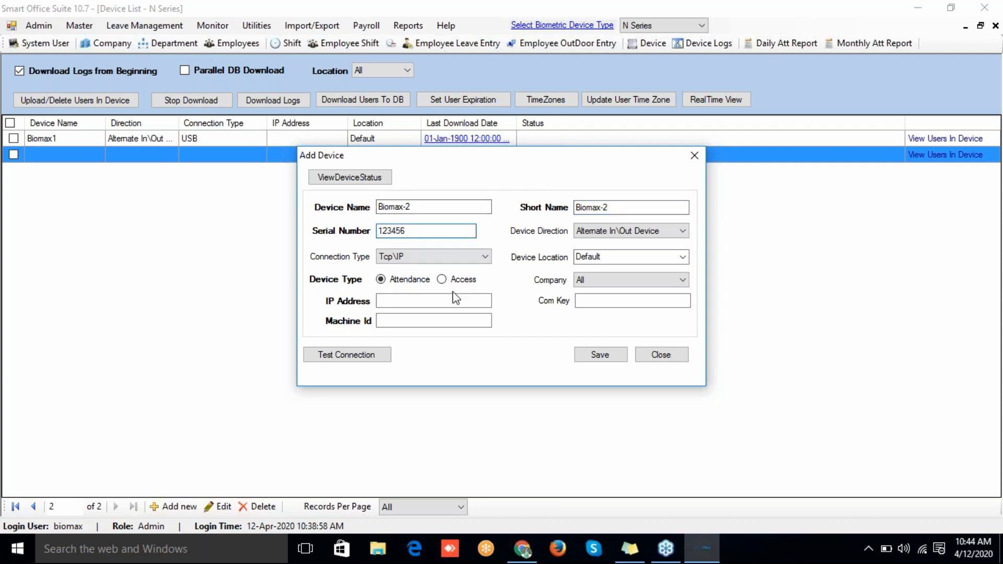
Step: Set Biomax-2's connection type to USB and save it
click(441, 258)
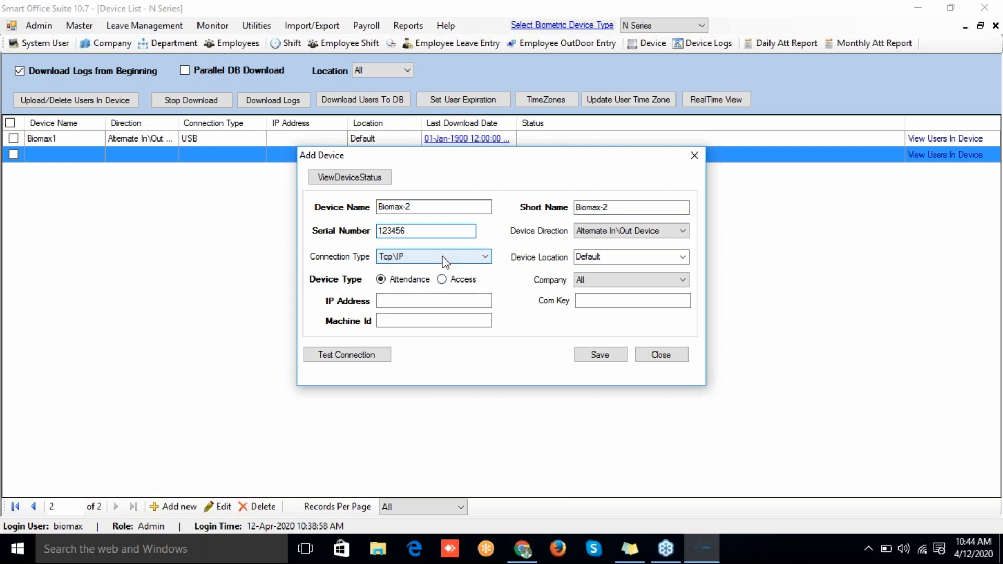
click(439, 273)
click(434, 257)
click(436, 278)
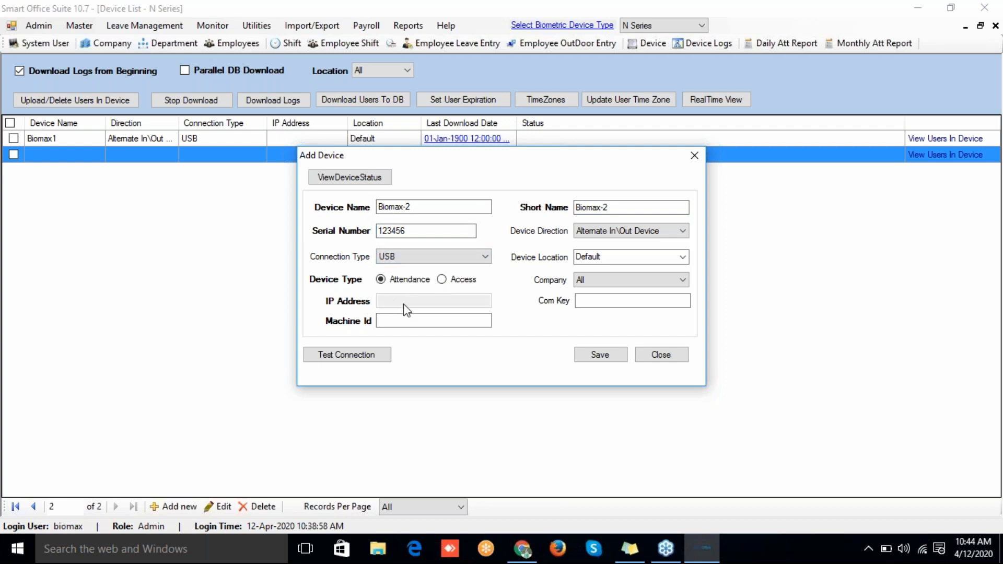
click(597, 355)
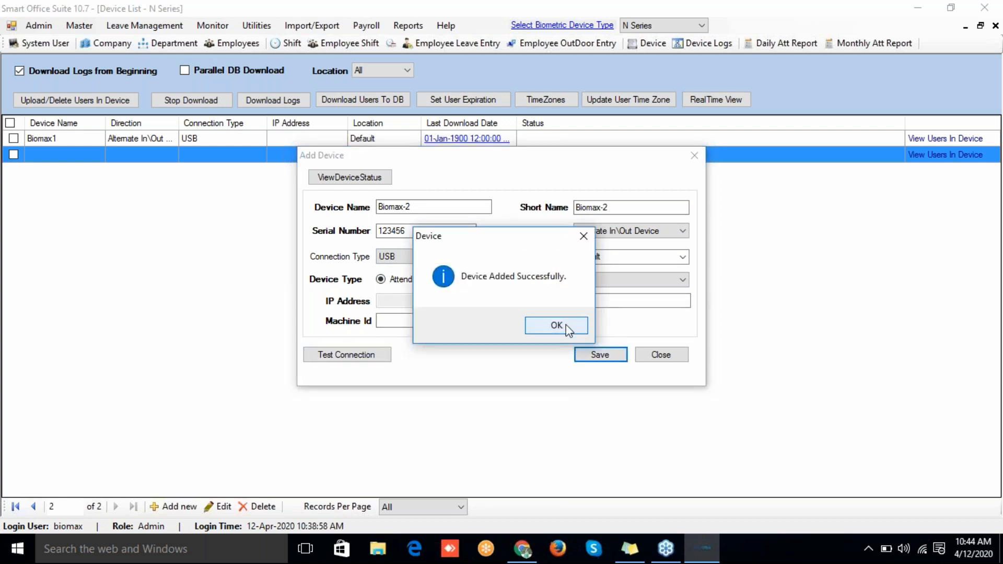
click(556, 325)
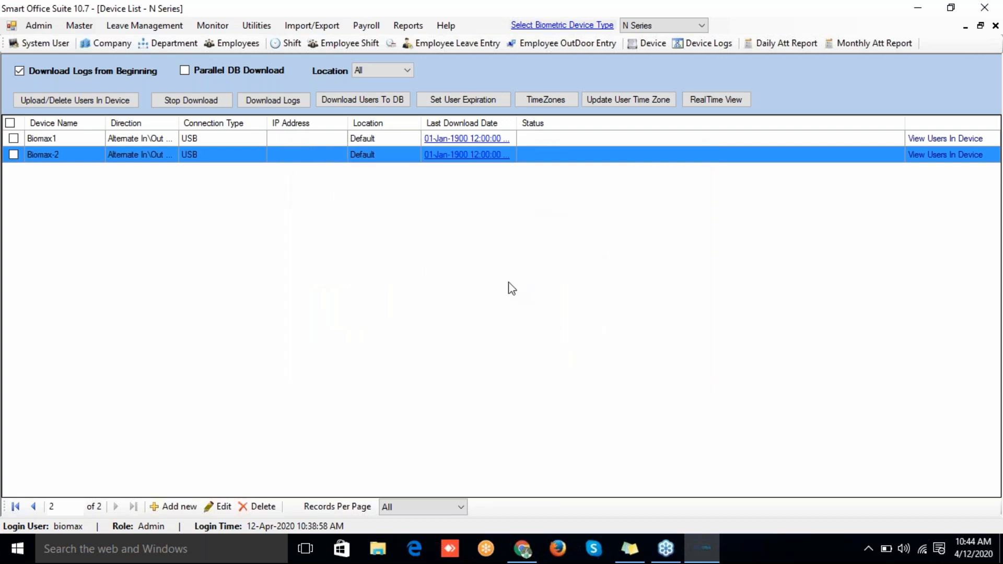
Step: Tick Biomax1 and try Download Logs, which reports 'Unable To Connect.'
click(287, 139)
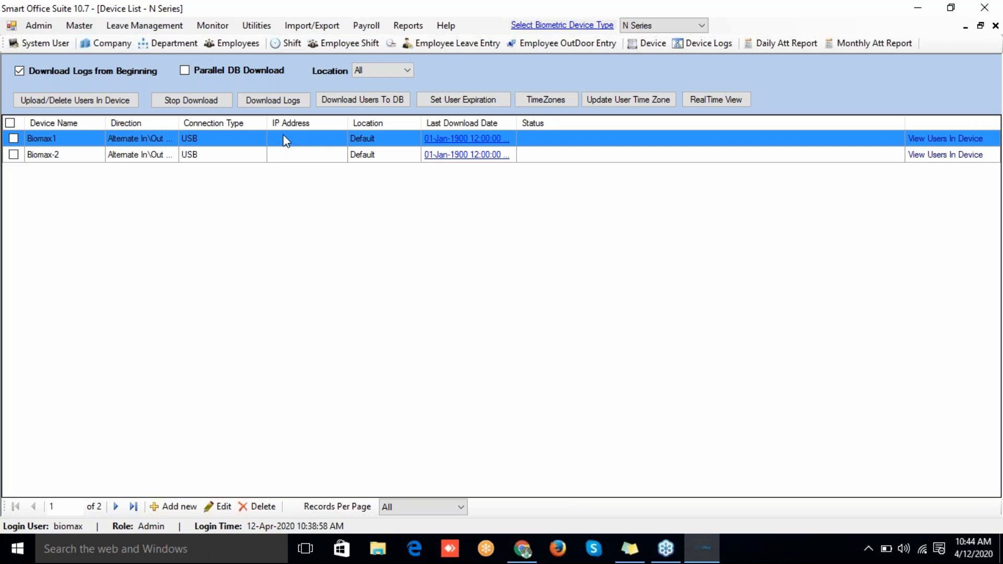
click(14, 139)
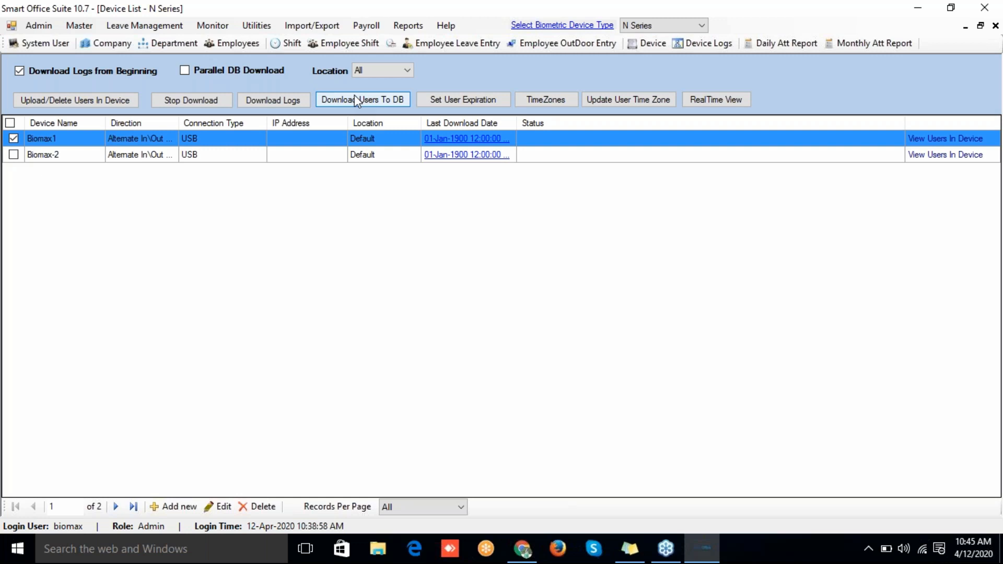
click(284, 98)
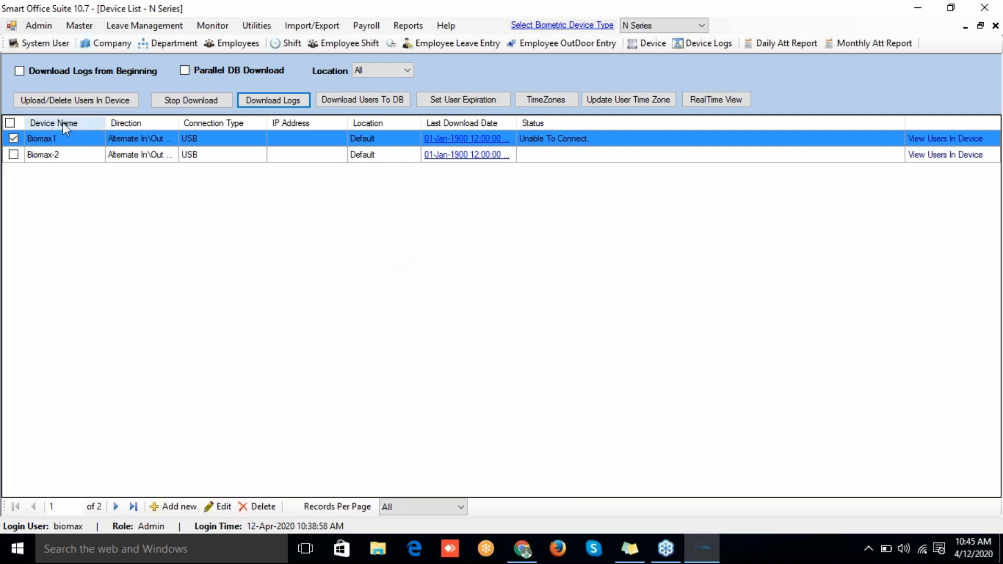
click(433, 239)
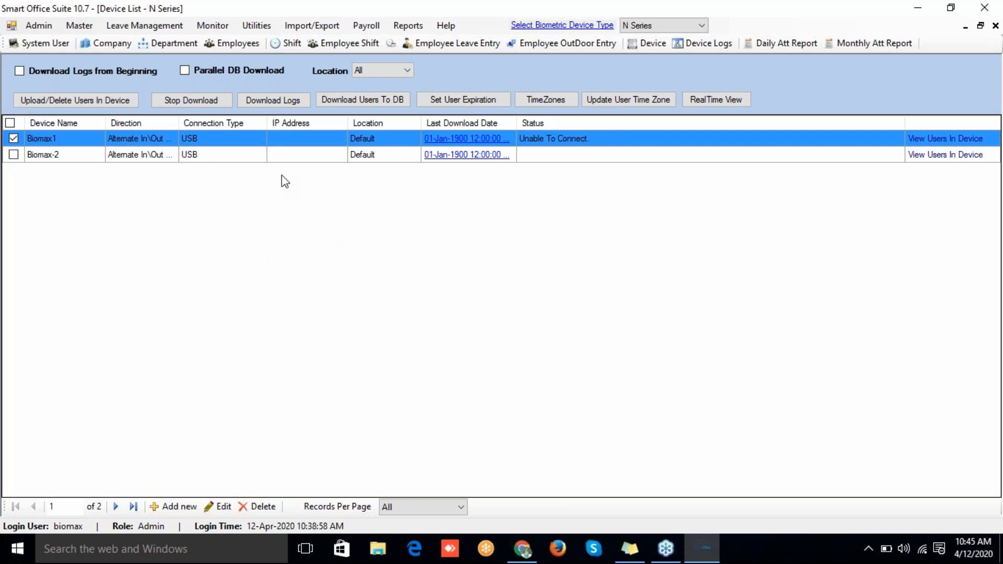
click(274, 156)
click(261, 138)
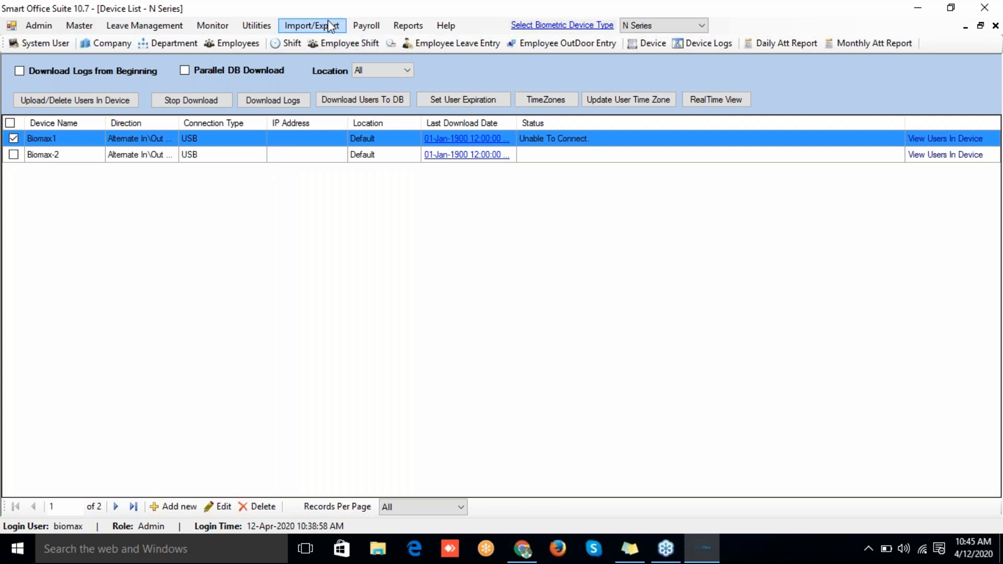
Step: Open and close Import Device Logs, keep N Series as device type, and reload the Device List
click(261, 27)
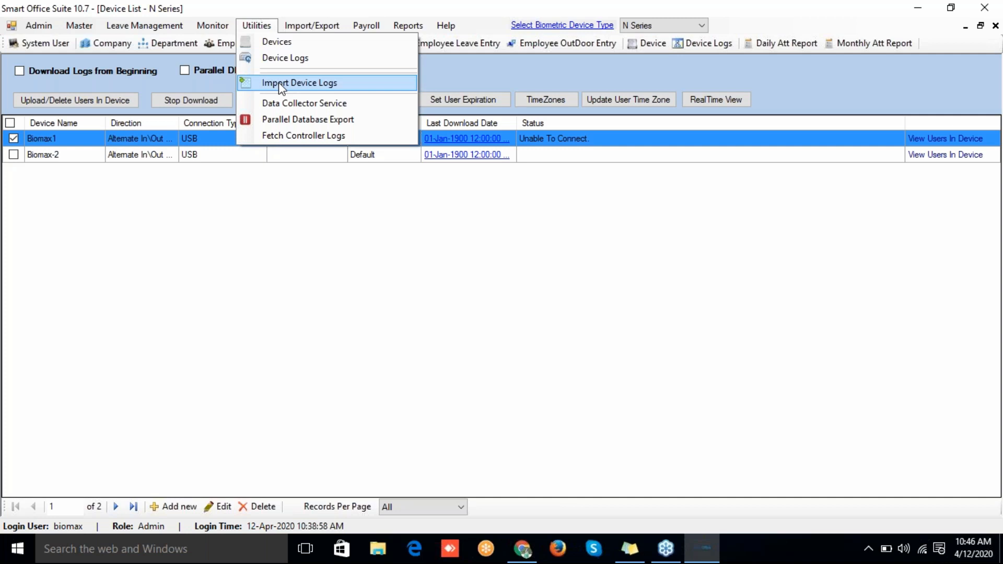
click(278, 82)
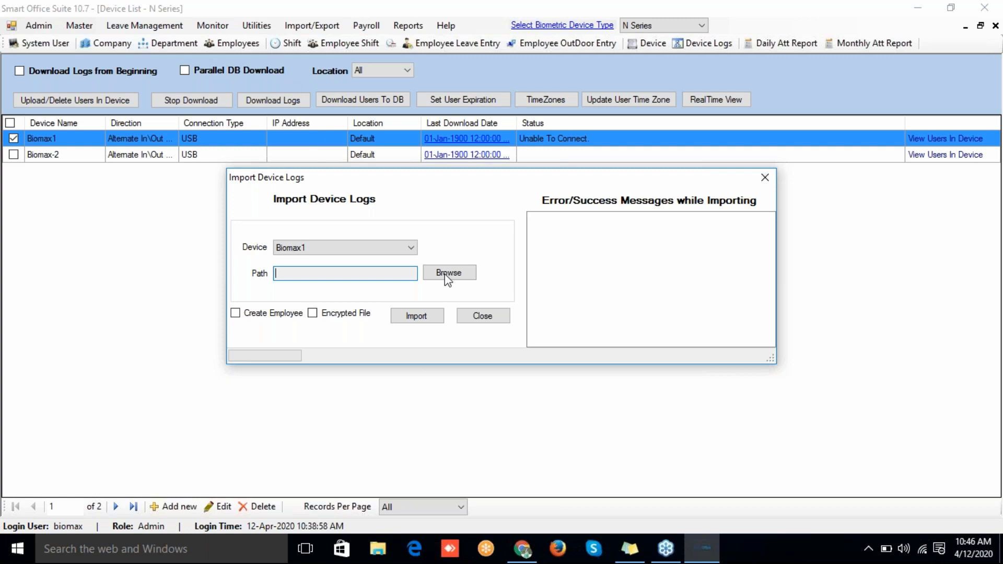
click(482, 316)
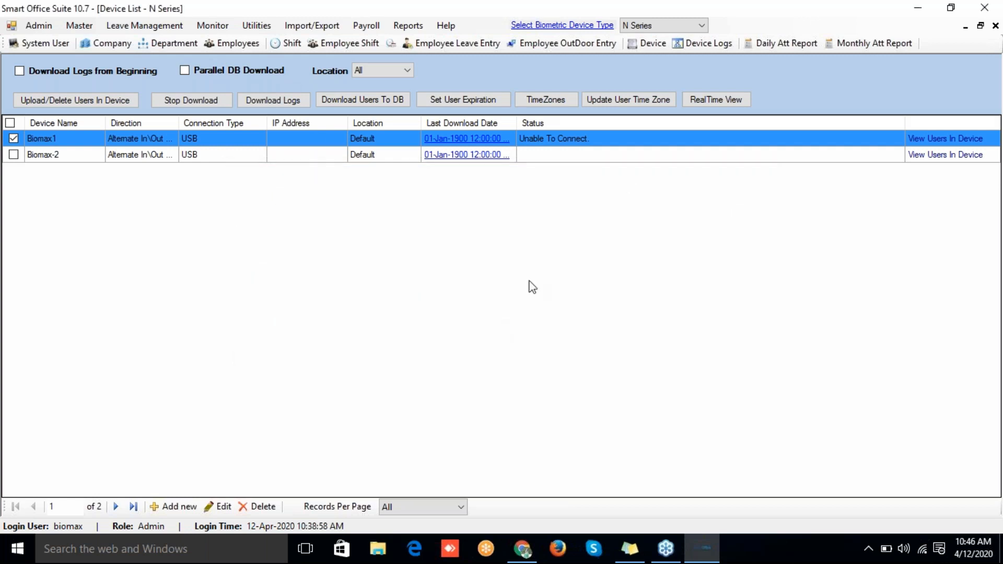
click(653, 26)
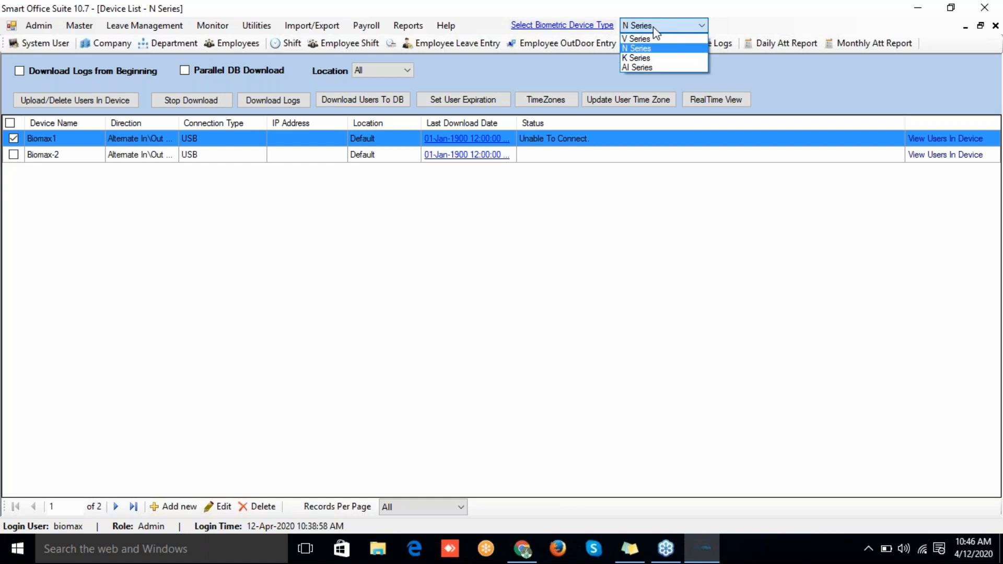
click(653, 27)
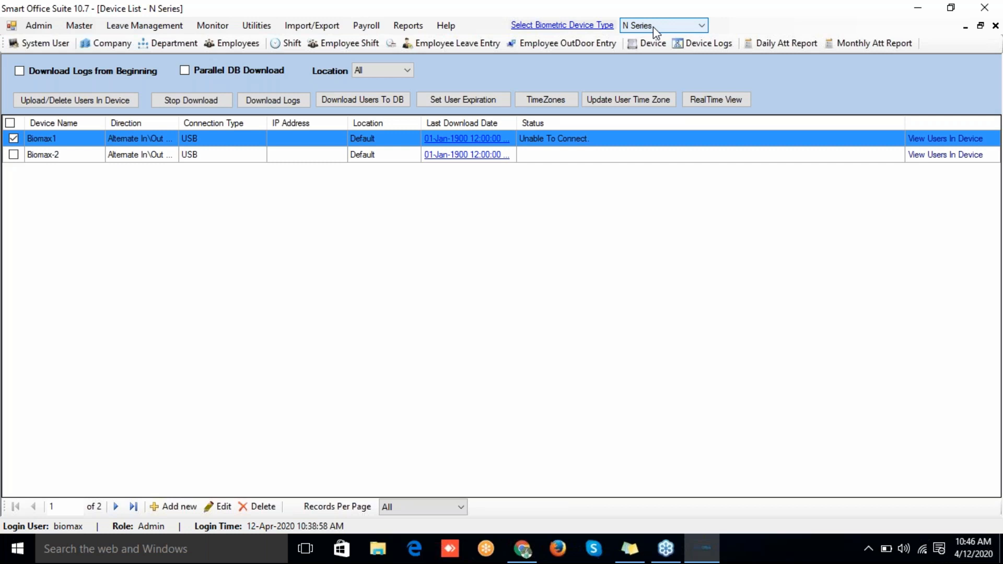
click(649, 43)
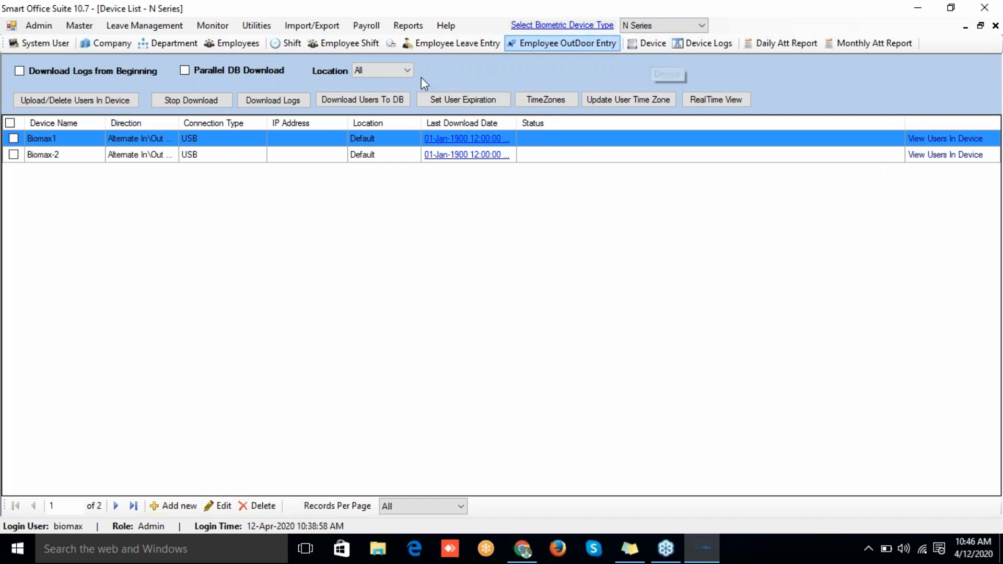
click(257, 25)
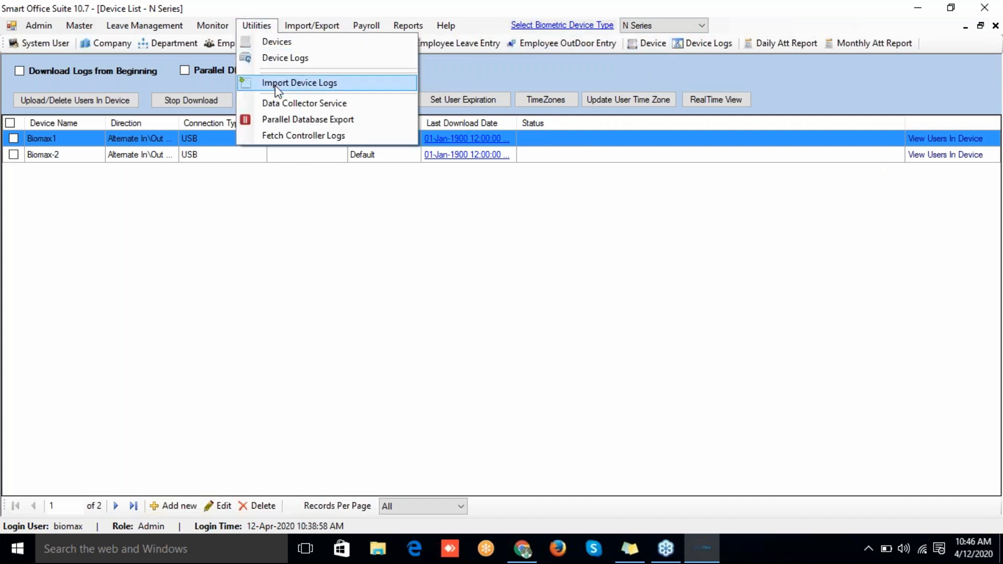
Step: In Import Device Logs, choose 'BioMax 1 device logs.txt' from the Desktop as the file
click(275, 85)
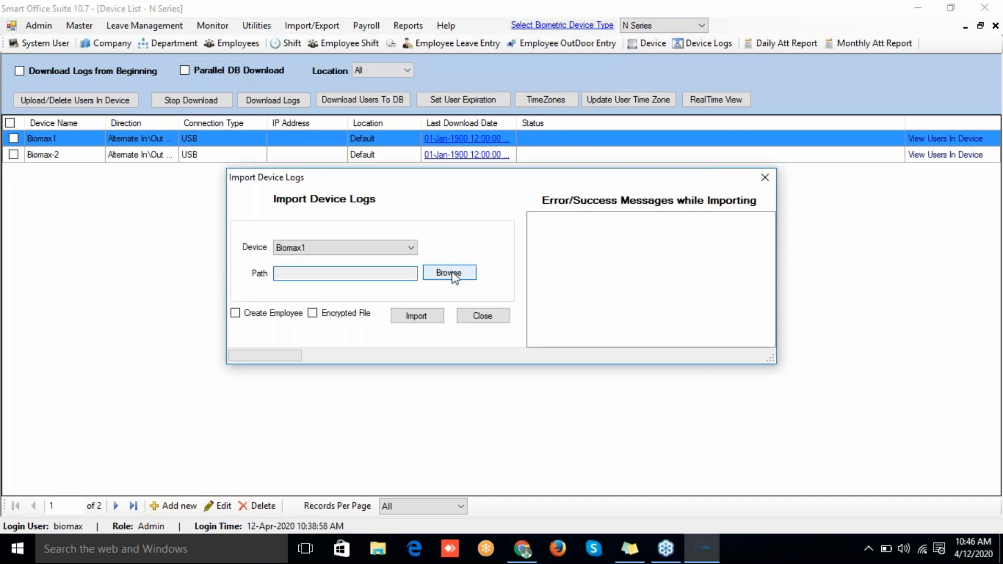
click(452, 274)
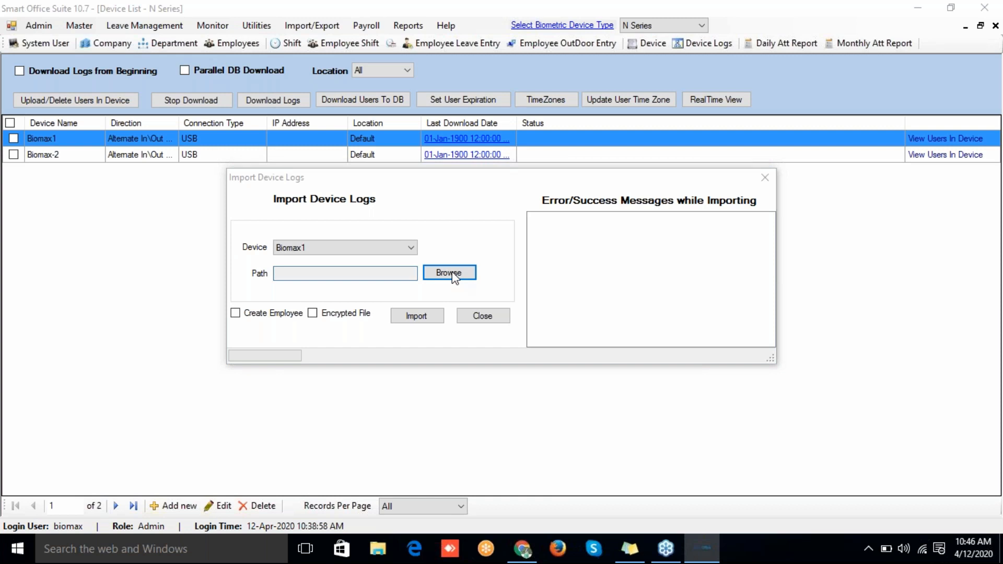
click(449, 272)
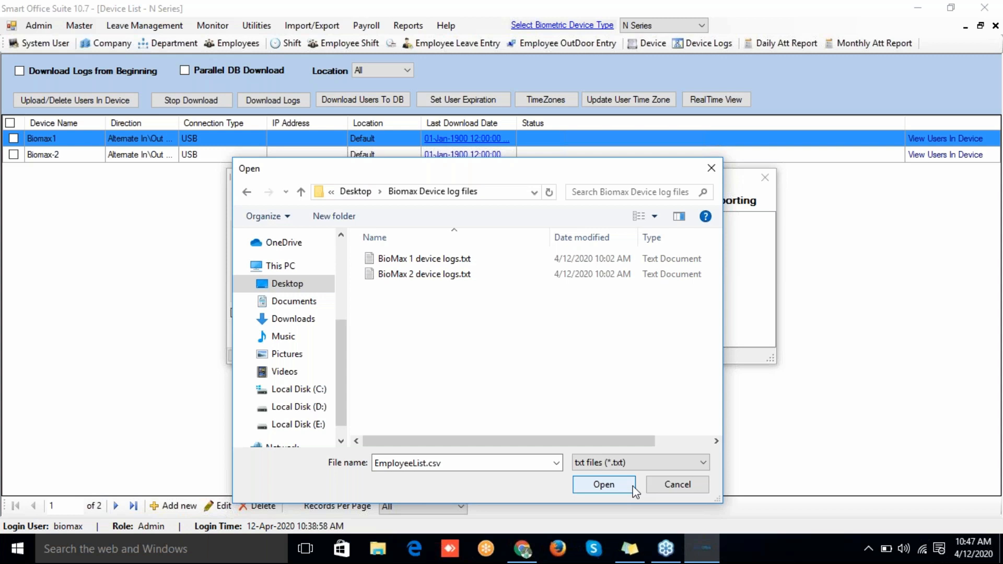
click(580, 261)
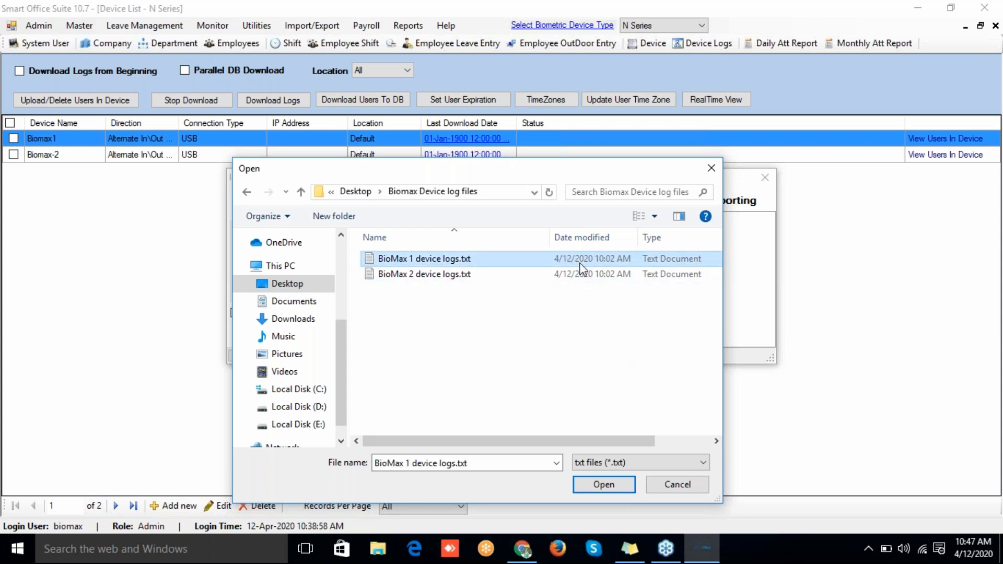
click(596, 486)
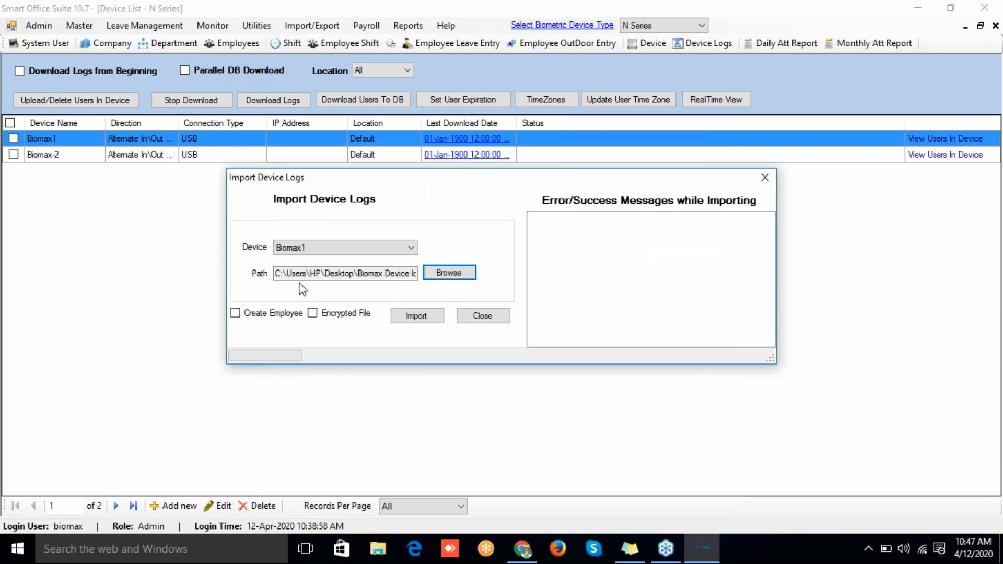
Step: Import the file into Biomax1 with Create Employee ticked, confirming 37 logs imported
click(296, 251)
click(292, 245)
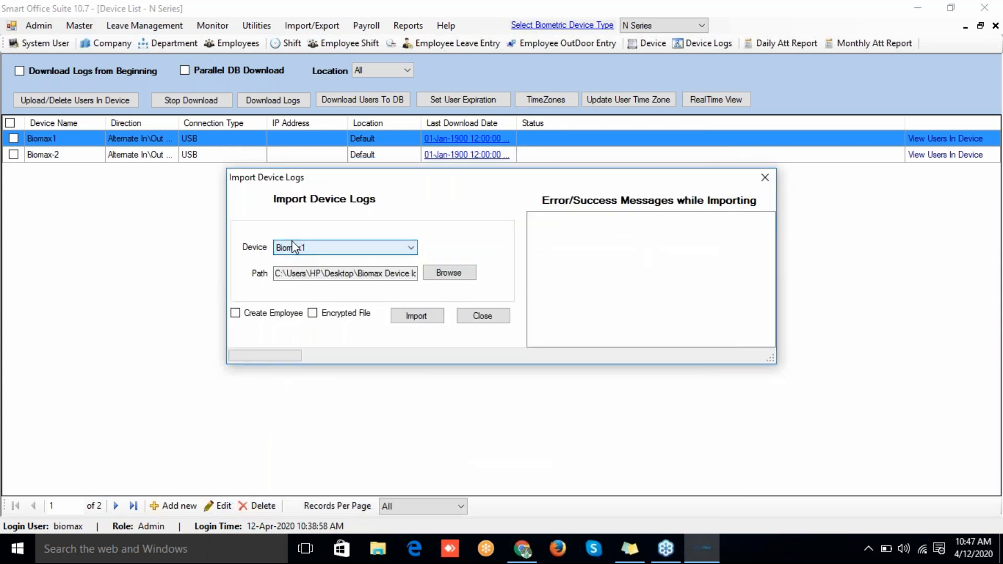
click(295, 248)
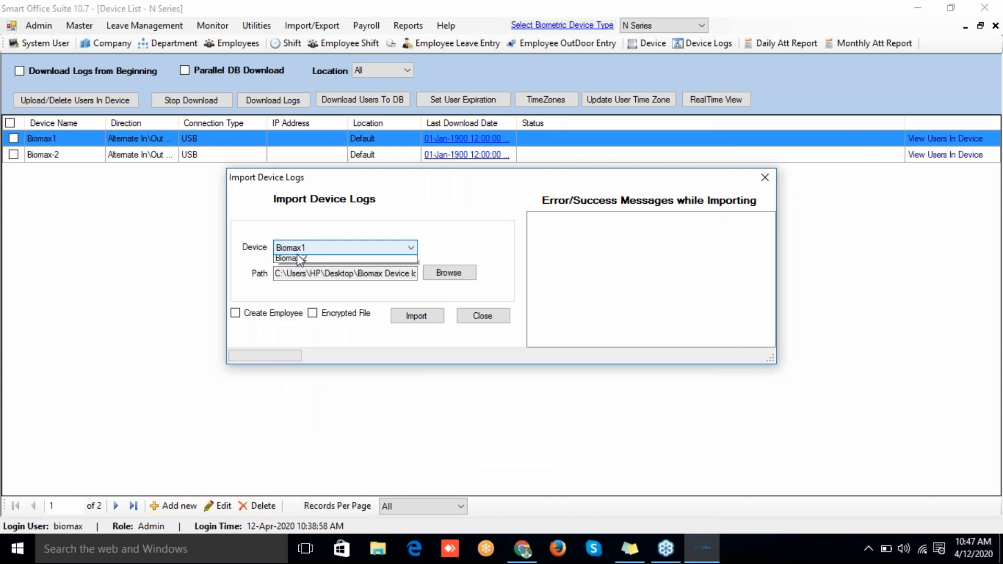
click(297, 256)
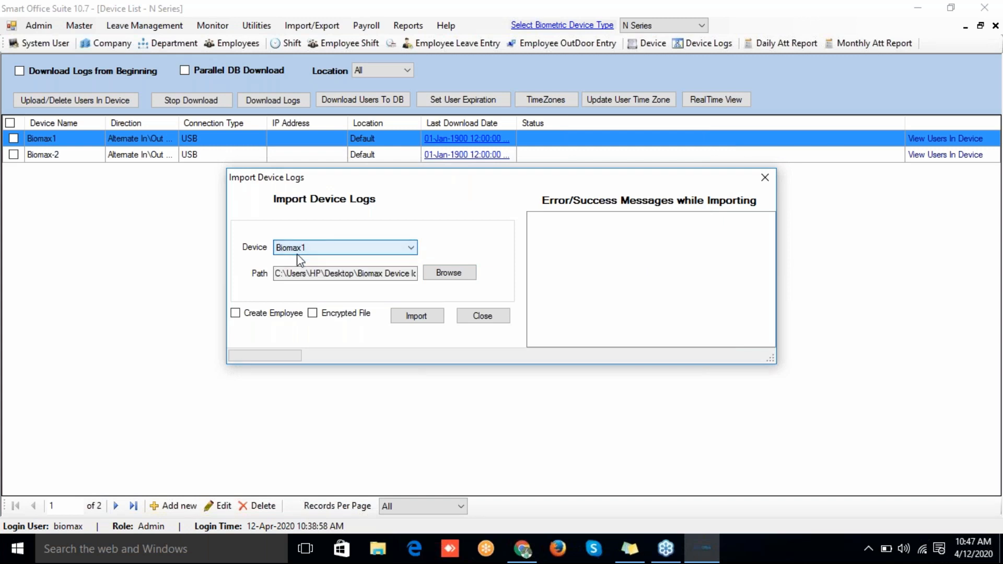
click(236, 313)
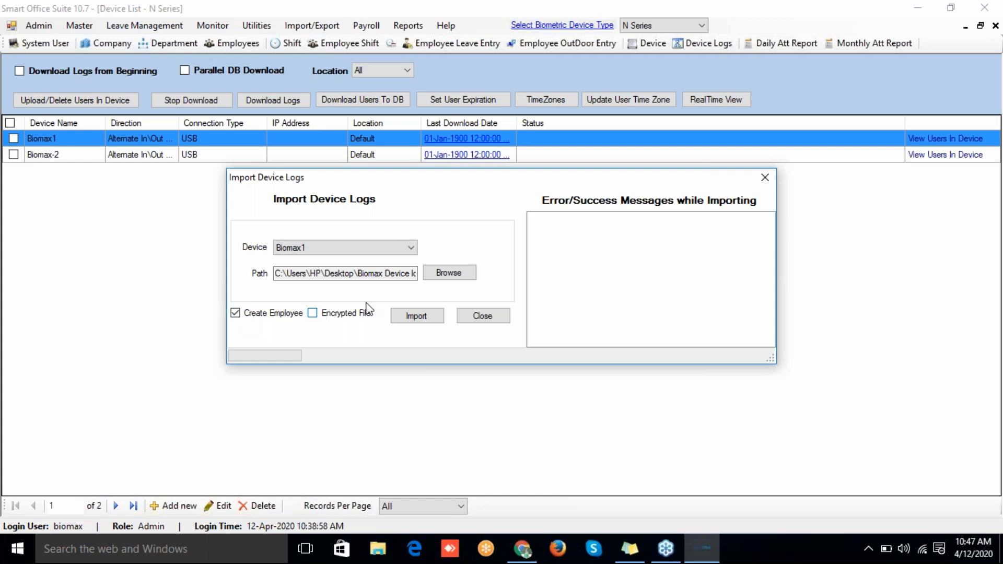
click(414, 318)
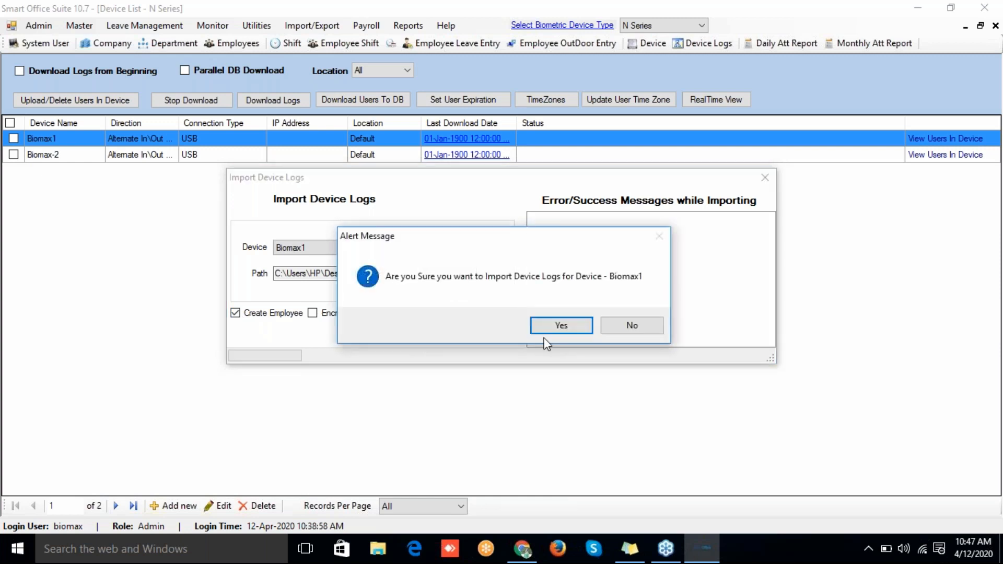
click(555, 328)
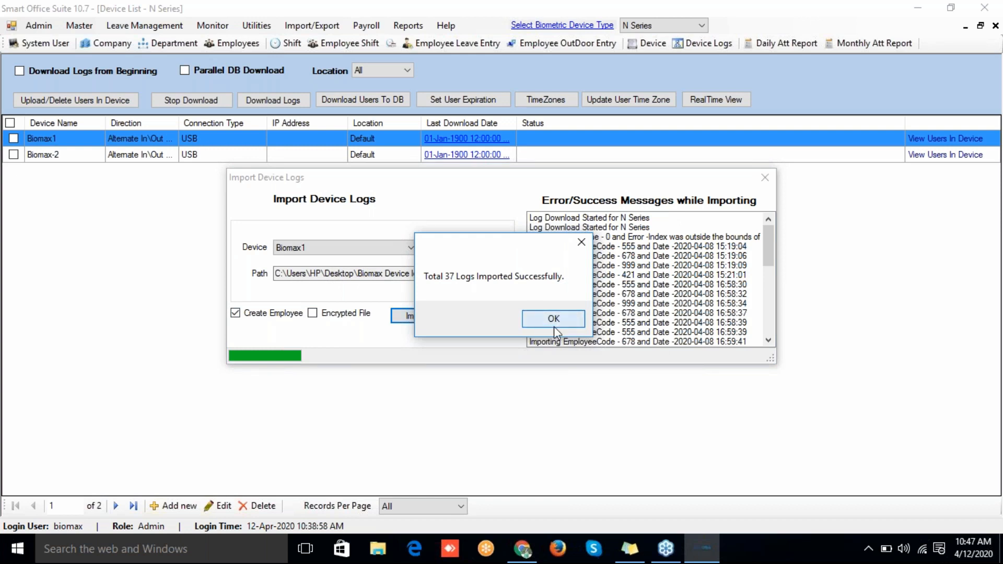
click(554, 328)
click(502, 322)
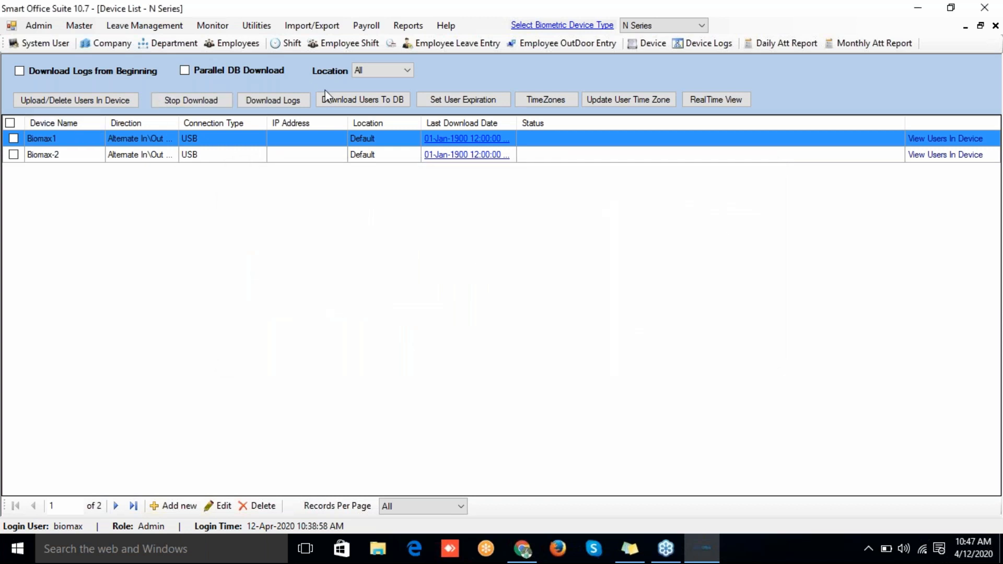
Step: Check the imported Device Logs and the Employees list, then return to the Device List
click(678, 44)
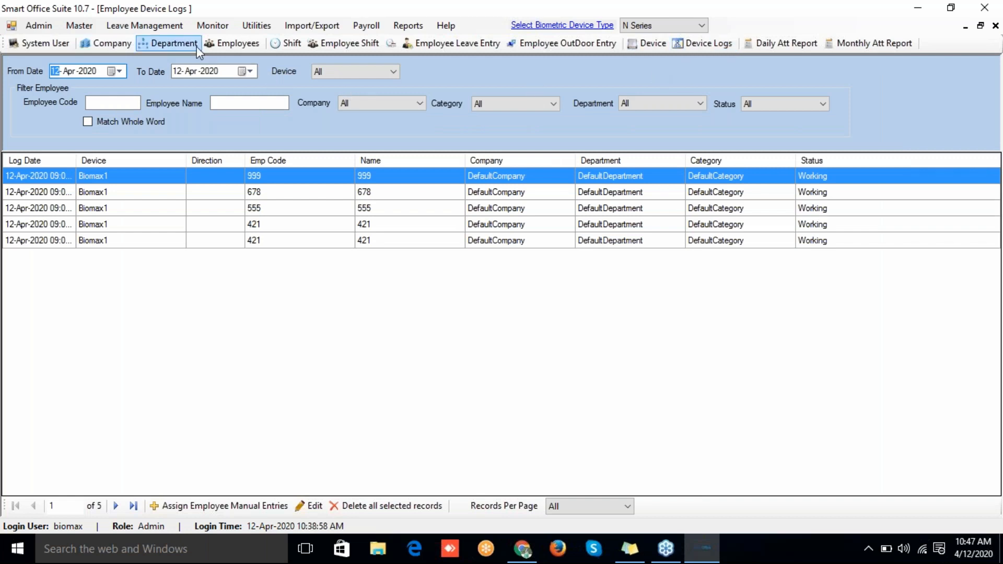
click(226, 46)
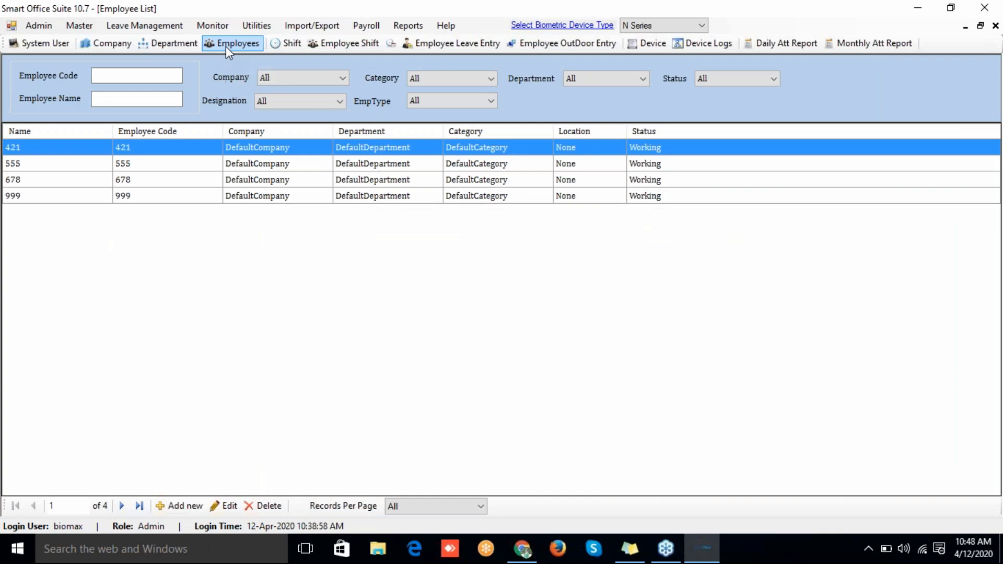
click(646, 44)
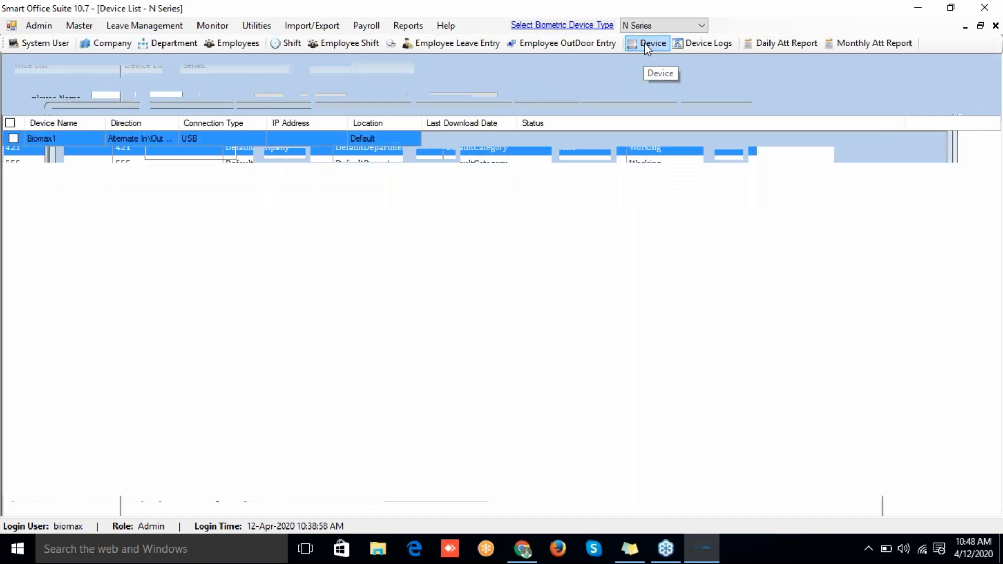
Step: Open the device log import utility and choose Biomax-2 as the import target
click(256, 26)
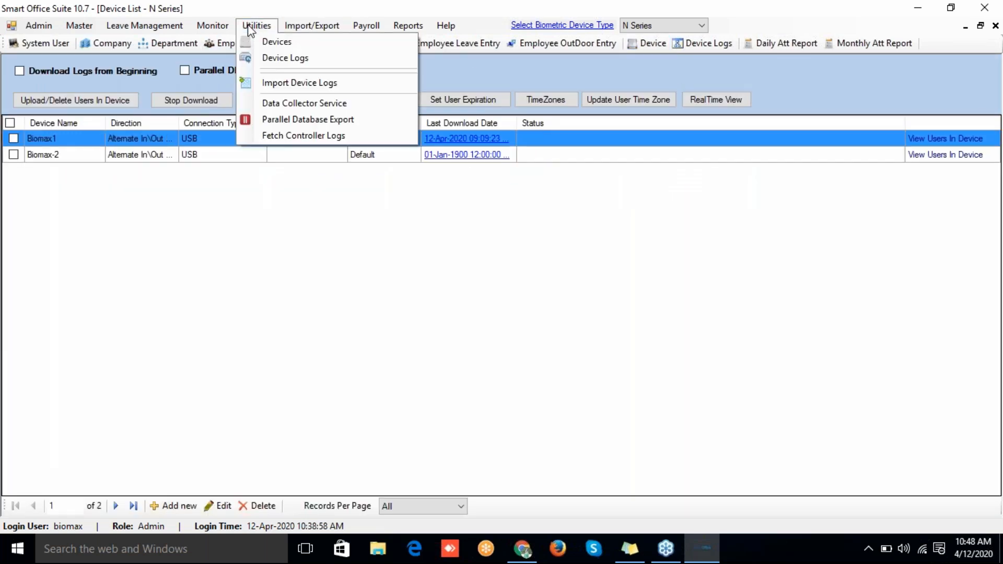
click(268, 81)
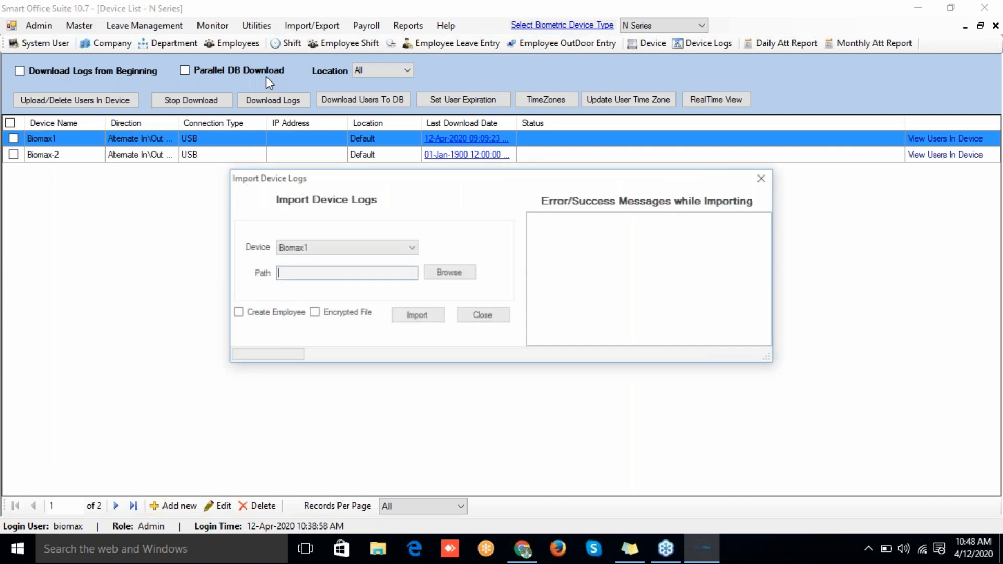
click(314, 251)
click(313, 271)
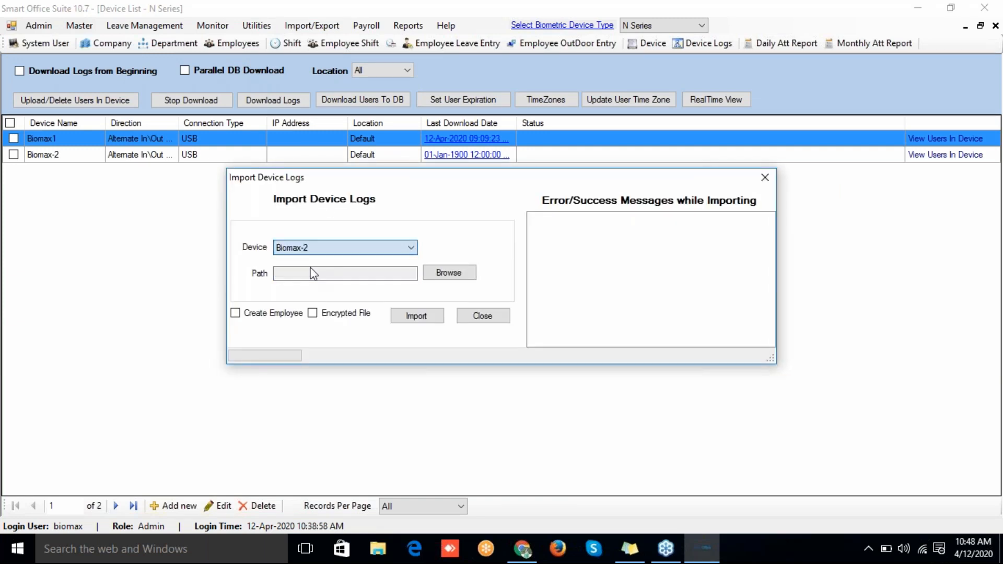
Step: Import the saved log file with Create Employee on, bringing in 31 logs, then close the window
click(437, 274)
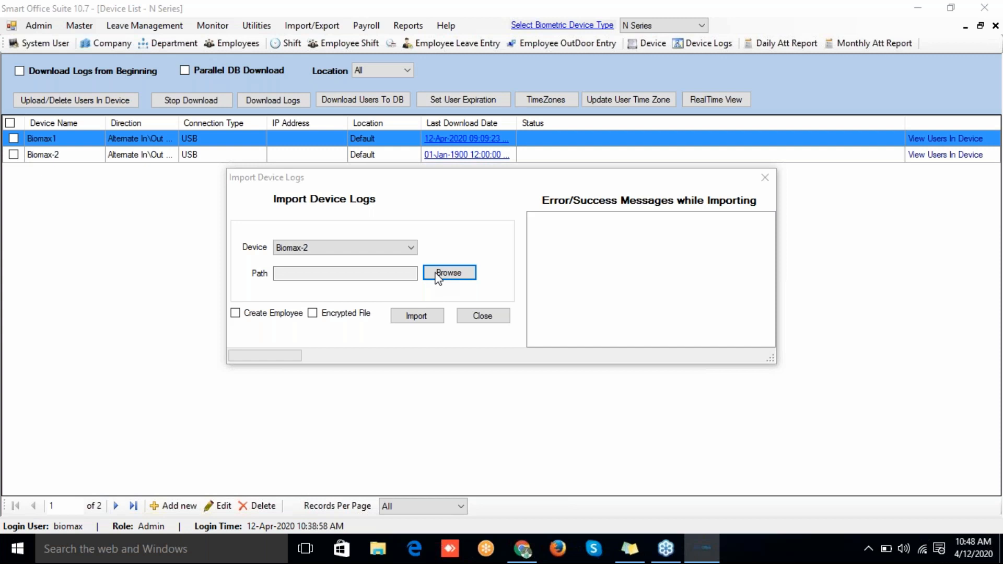
click(449, 273)
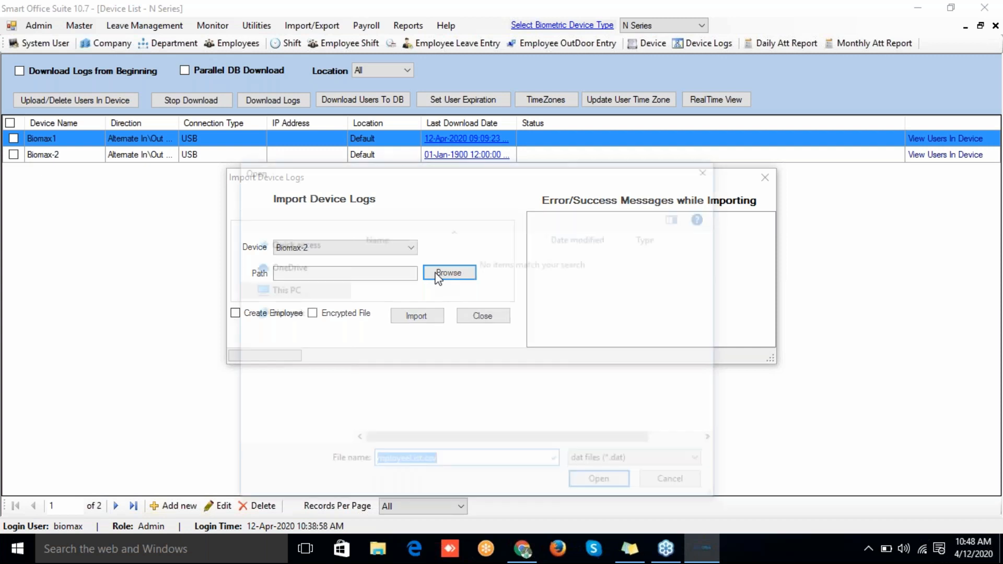
click(569, 326)
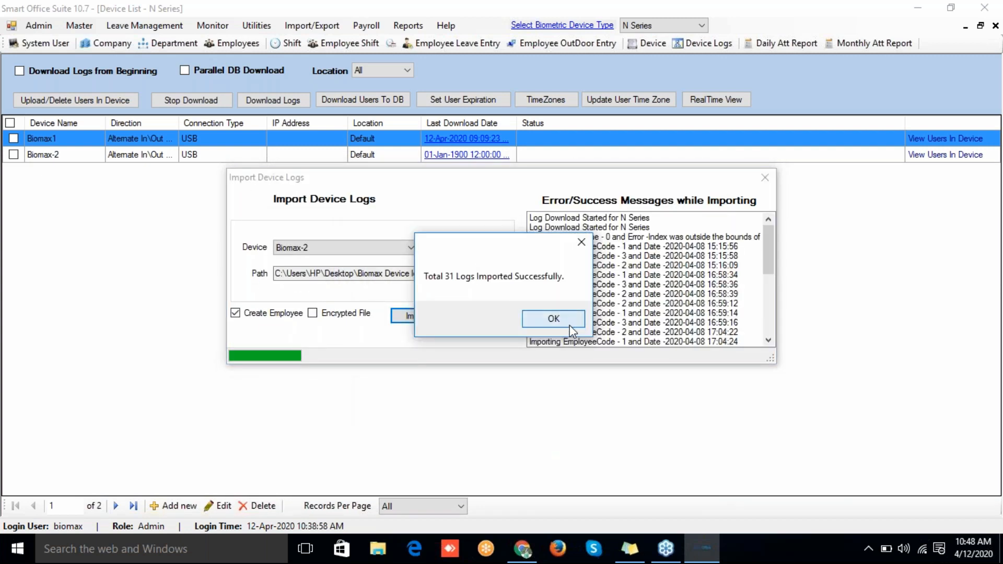
click(568, 324)
click(478, 319)
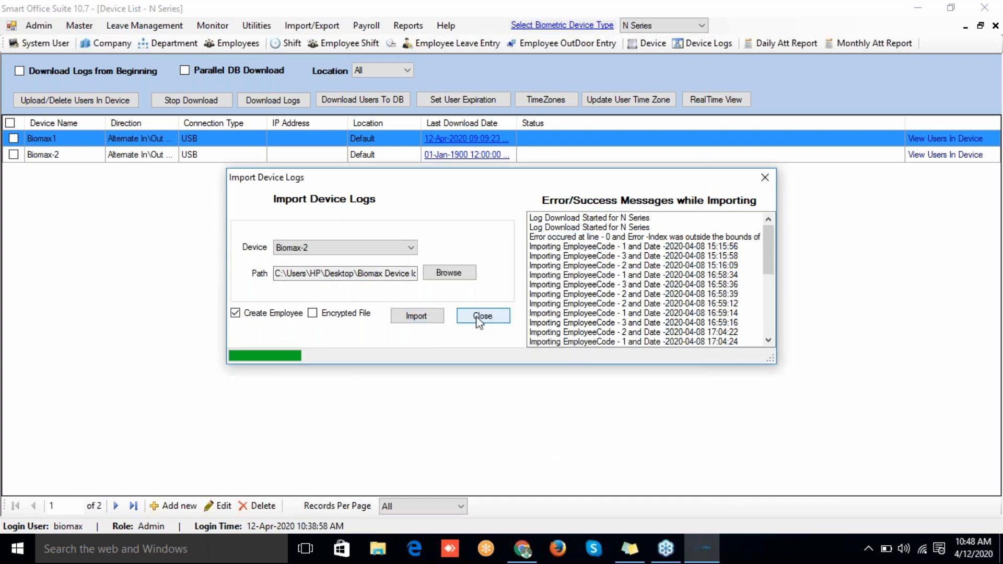
click(222, 42)
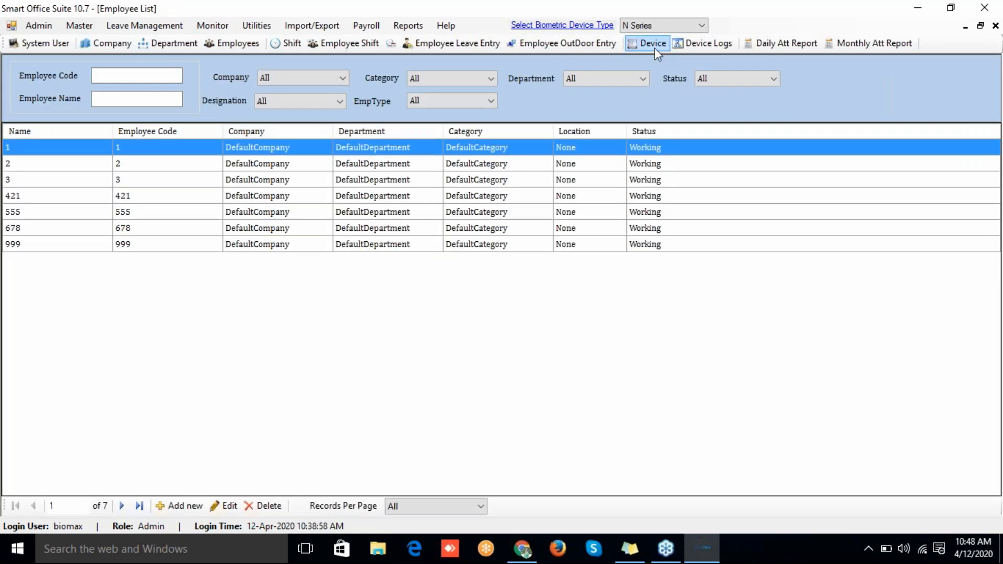
Step: Go from the seven-employee list back to the device list and tick Biomax1
click(654, 47)
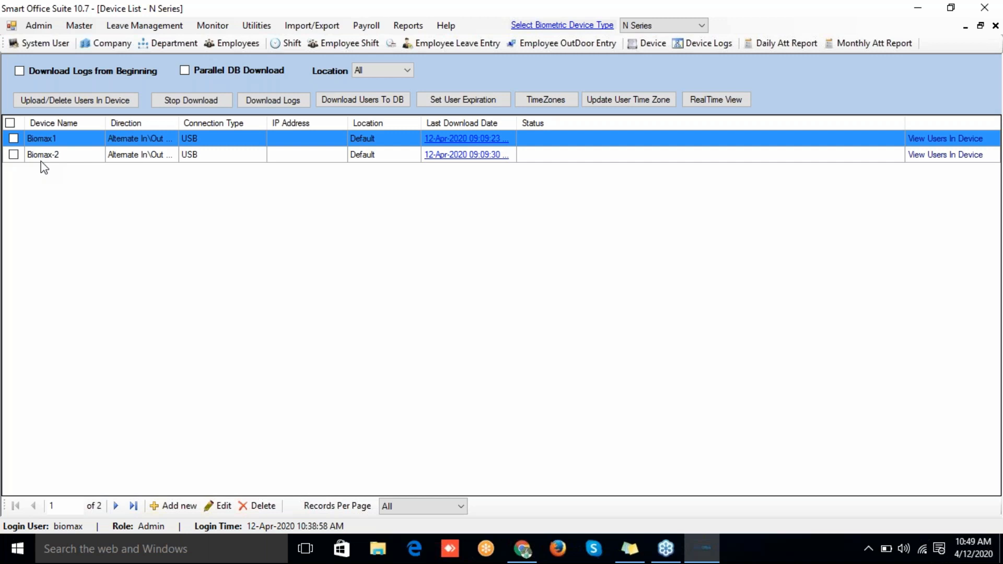
click(13, 138)
click(83, 102)
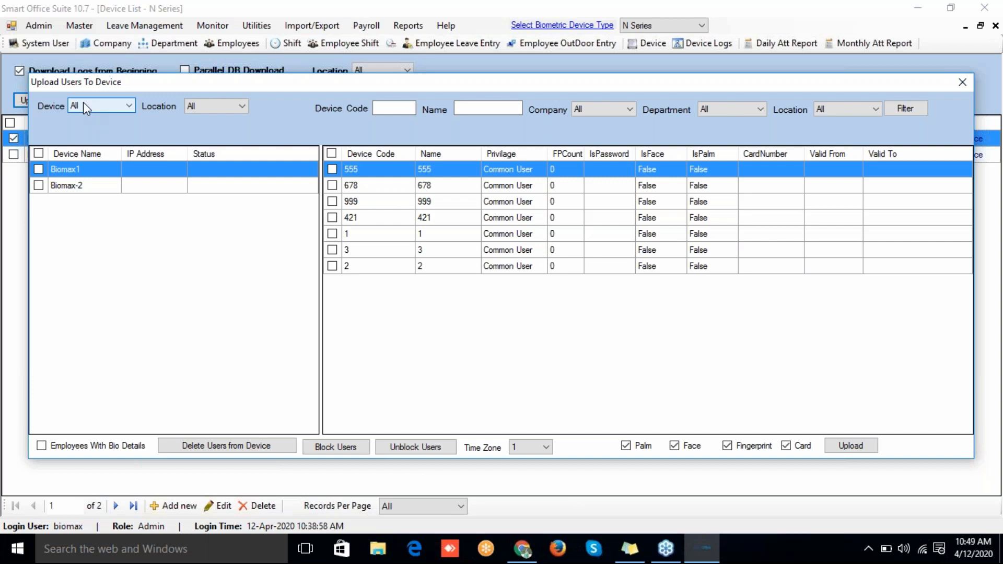
Step: Mark Biomax-2 as the target device and select user 555 for upload
click(38, 185)
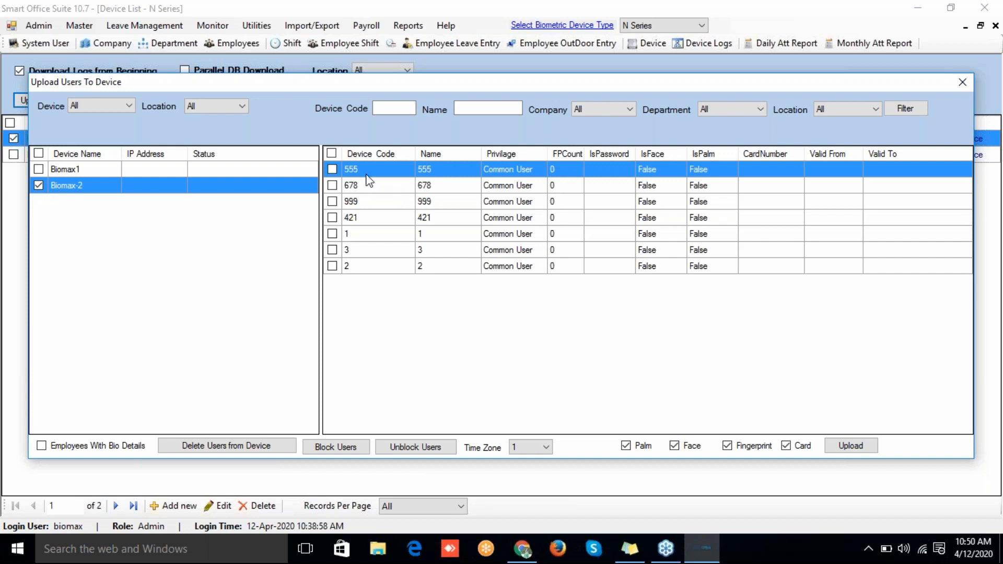
click(332, 169)
Step: Close the upload window and give user 555 on Biomax1 a 14-Apr-2020 expiry date
click(962, 82)
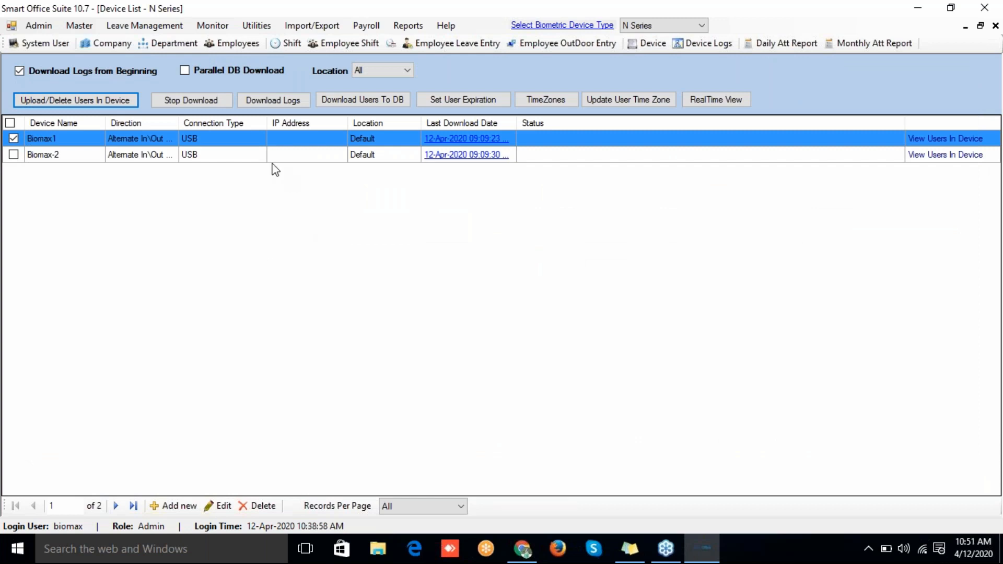
click(436, 101)
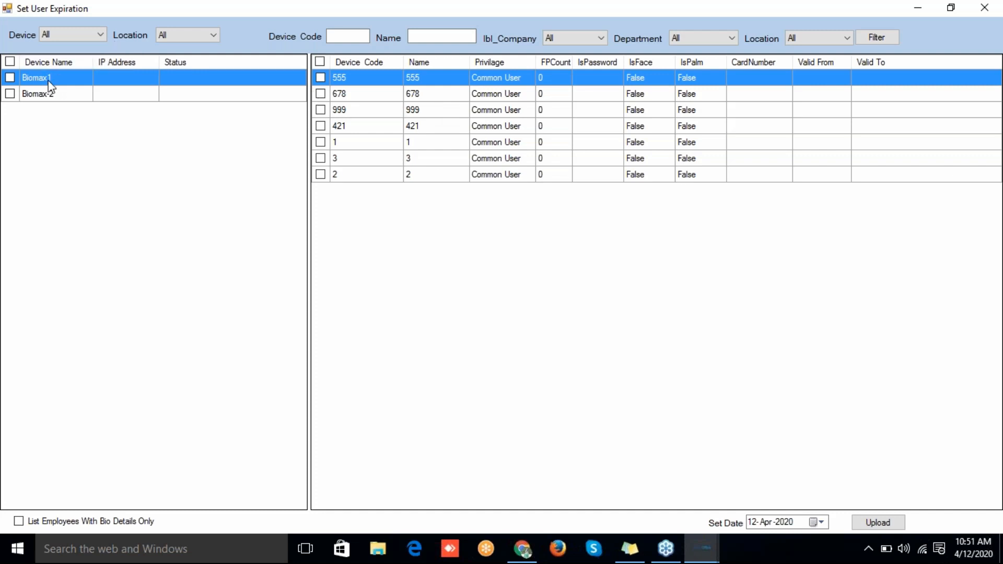
click(10, 78)
click(318, 81)
click(821, 523)
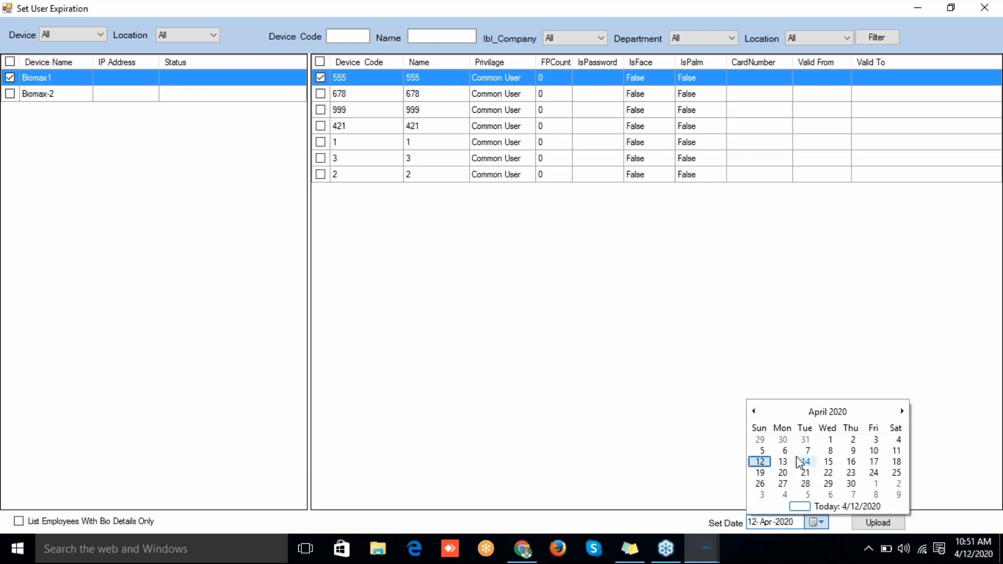
click(810, 466)
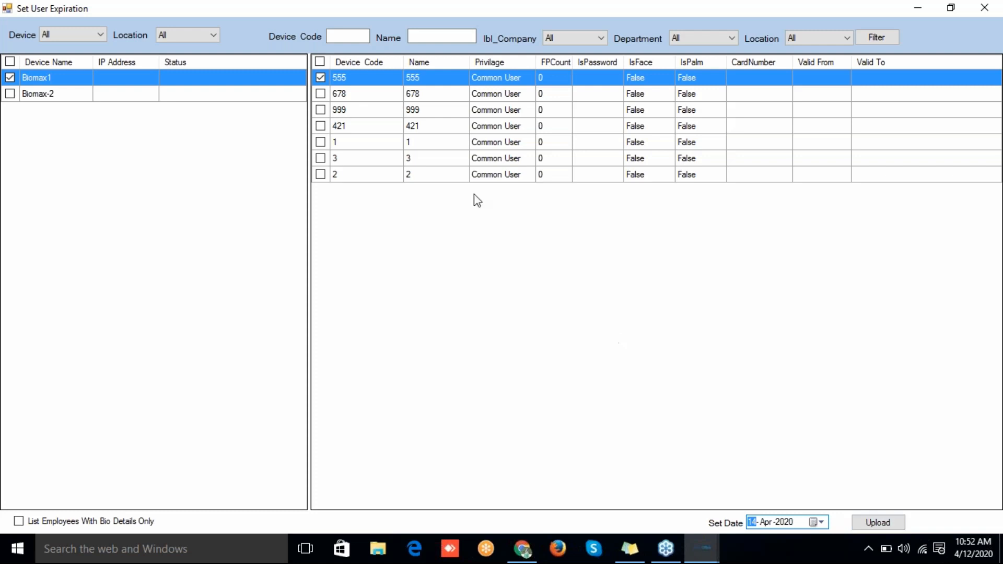
Step: Also mark users 678 and 999 for expiry, then close the Set User Expiration window
click(320, 95)
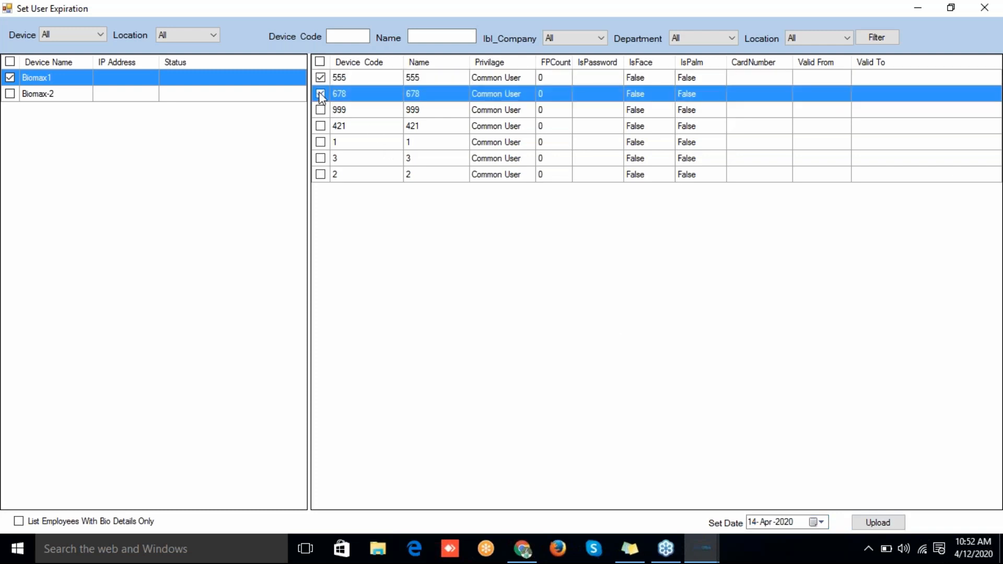
click(320, 111)
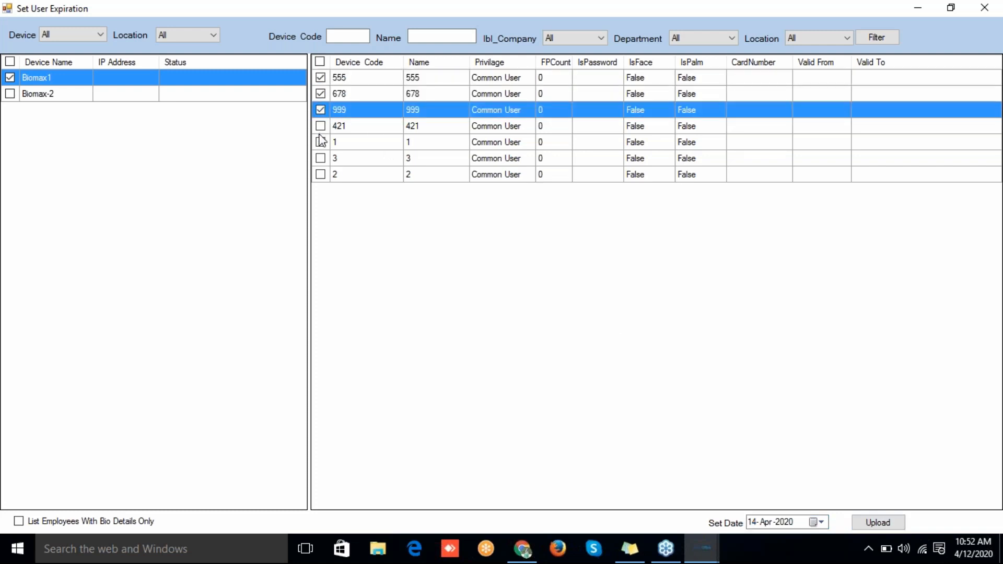
click(321, 126)
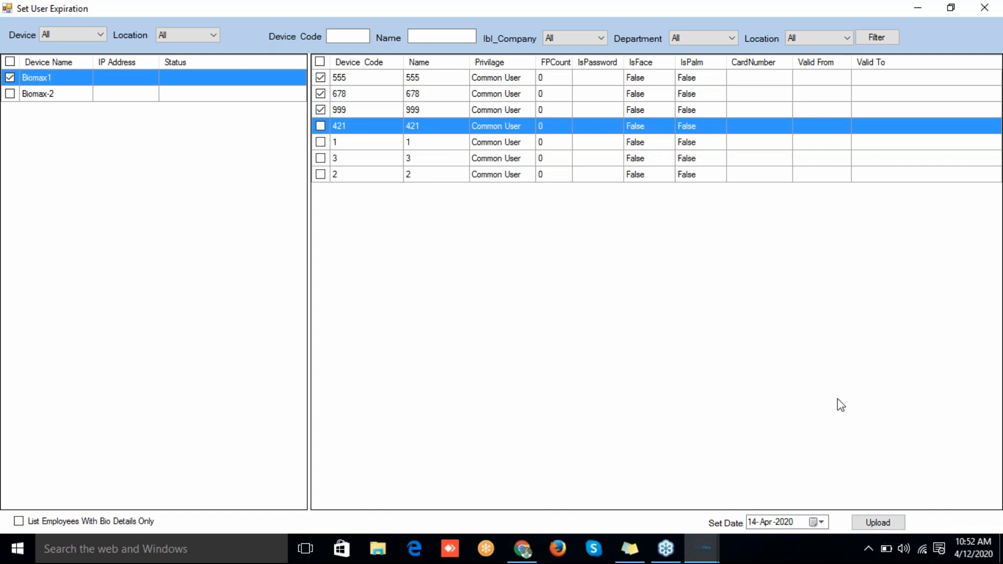
click(991, 7)
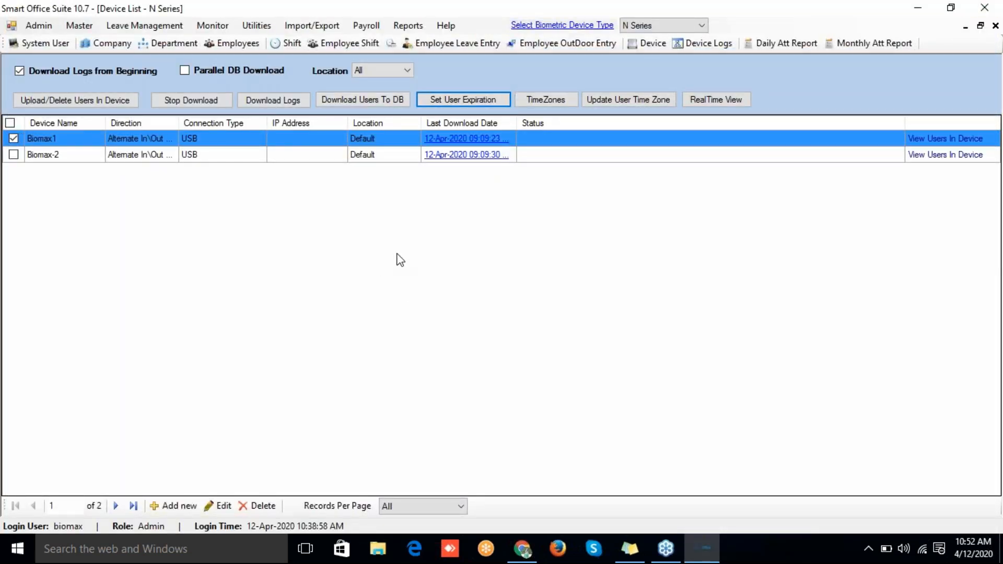
Step: Check the device time zone settings past both not-connected warnings, keeping Time Zone No. 1
click(544, 104)
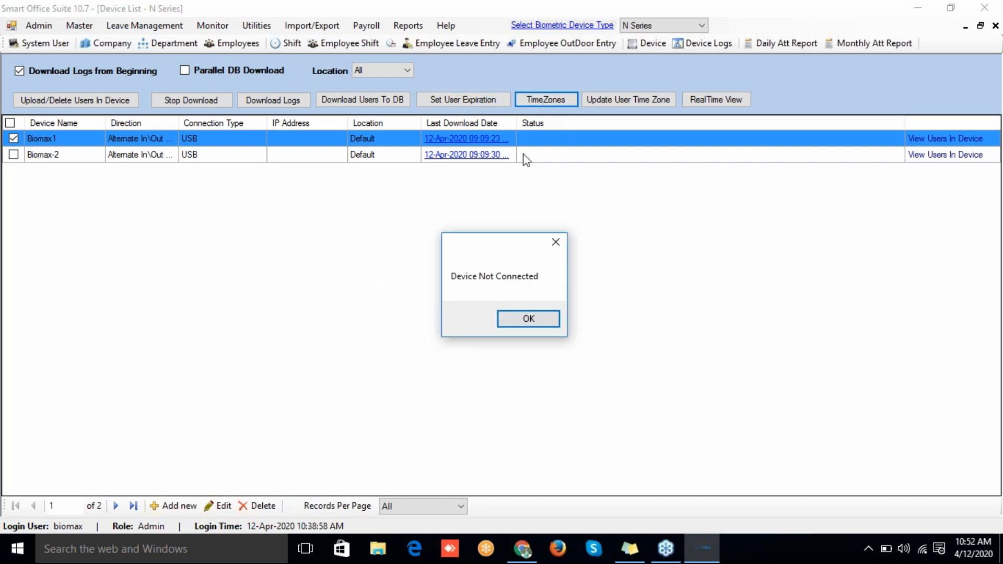
click(513, 320)
click(527, 319)
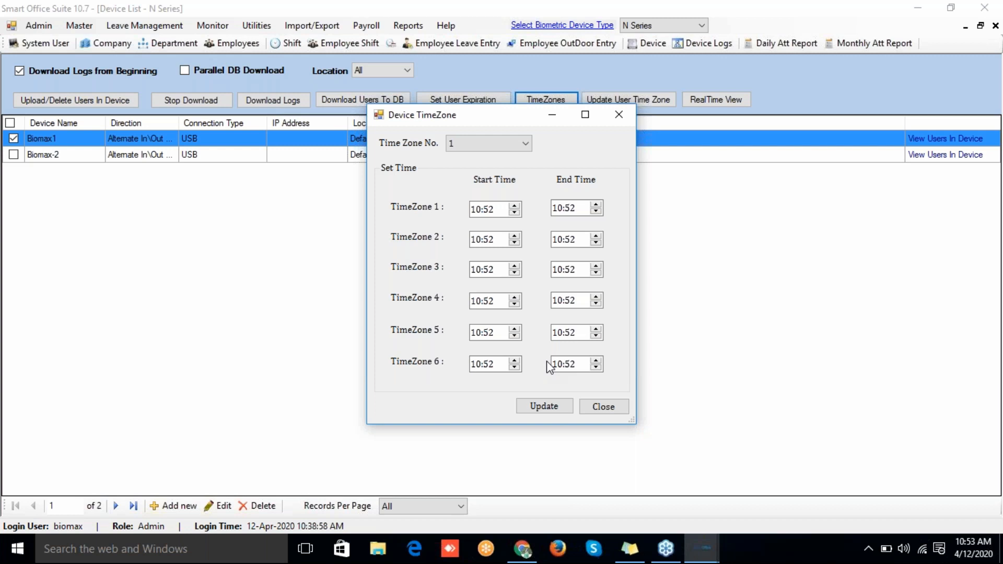
click(523, 145)
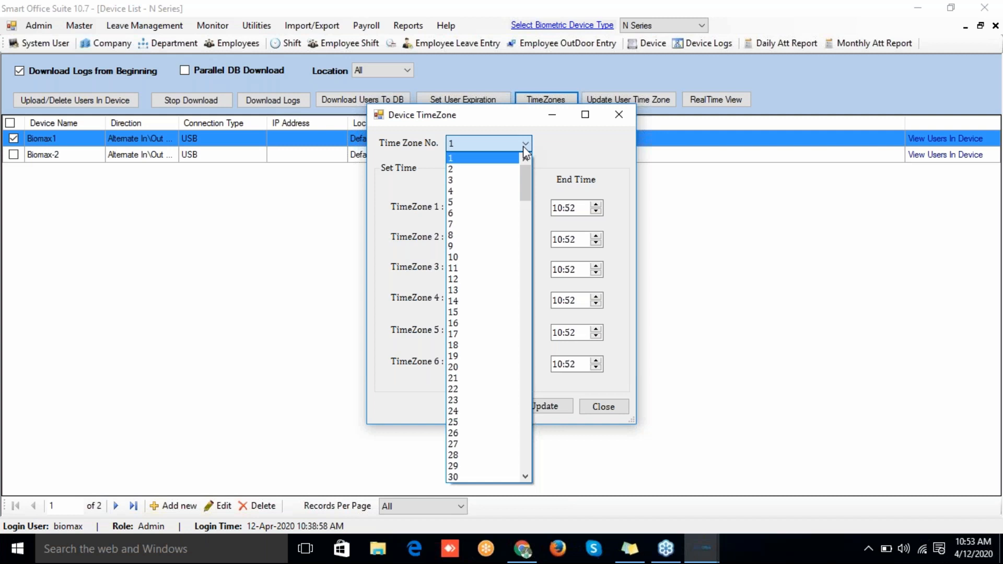
click(523, 145)
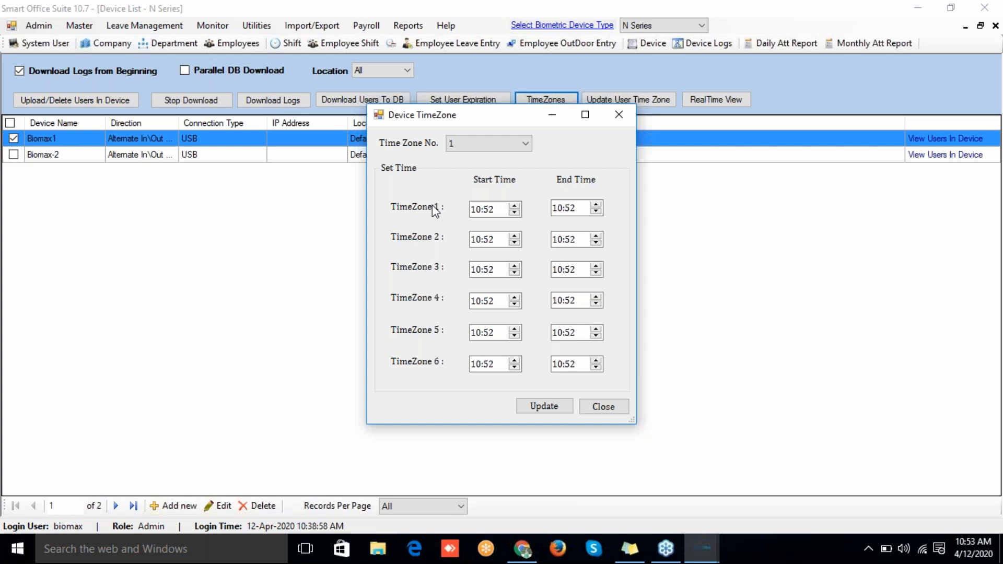
click(597, 418)
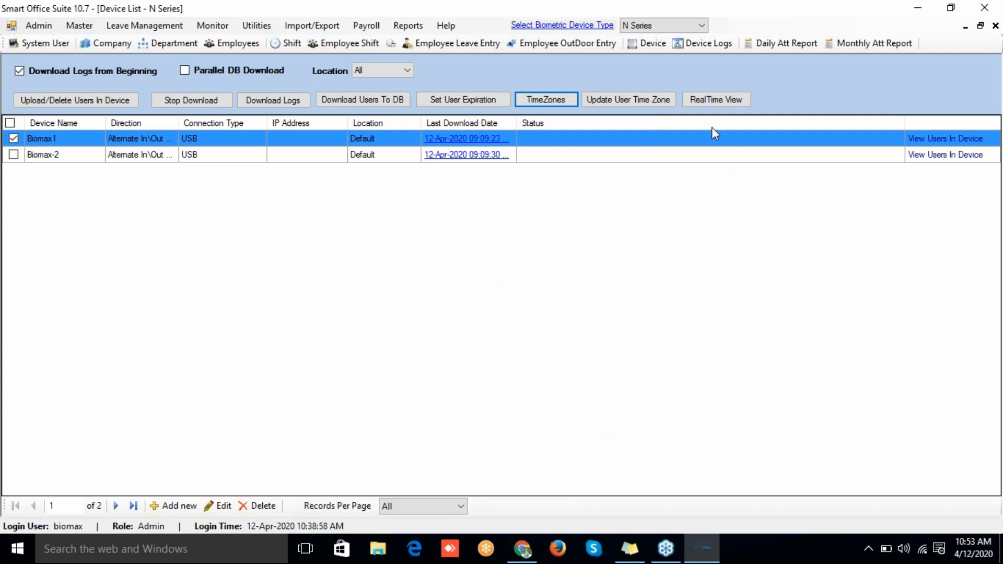
click(365, 70)
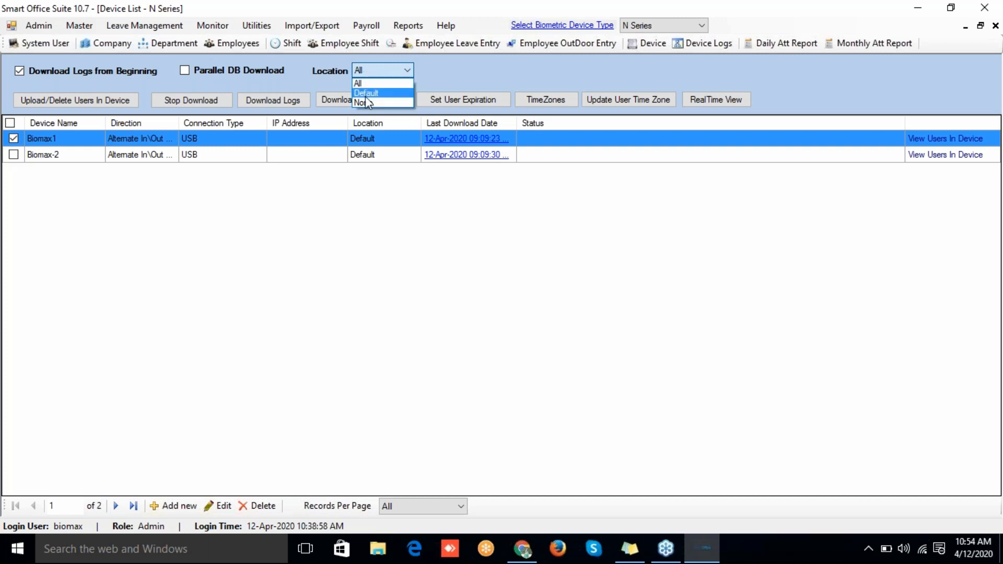
Step: Filter the device list to the Default location and bring up Biomax1's right-click actions menu
click(366, 93)
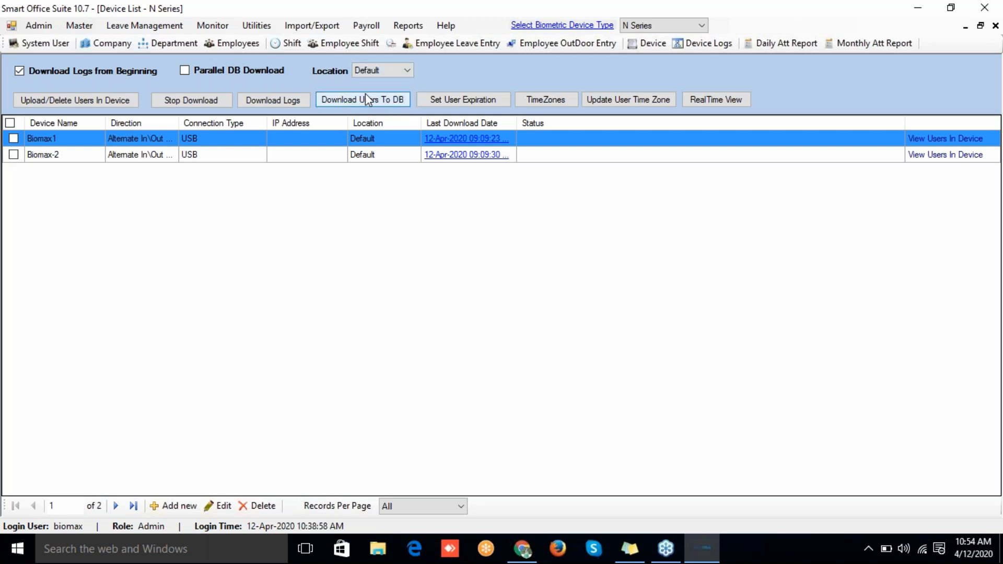
click(368, 70)
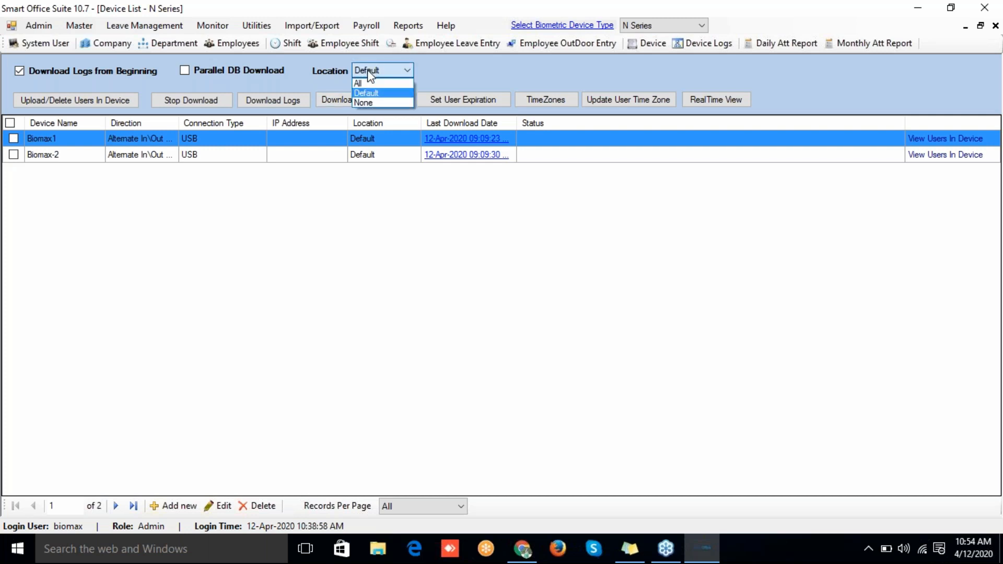
click(657, 46)
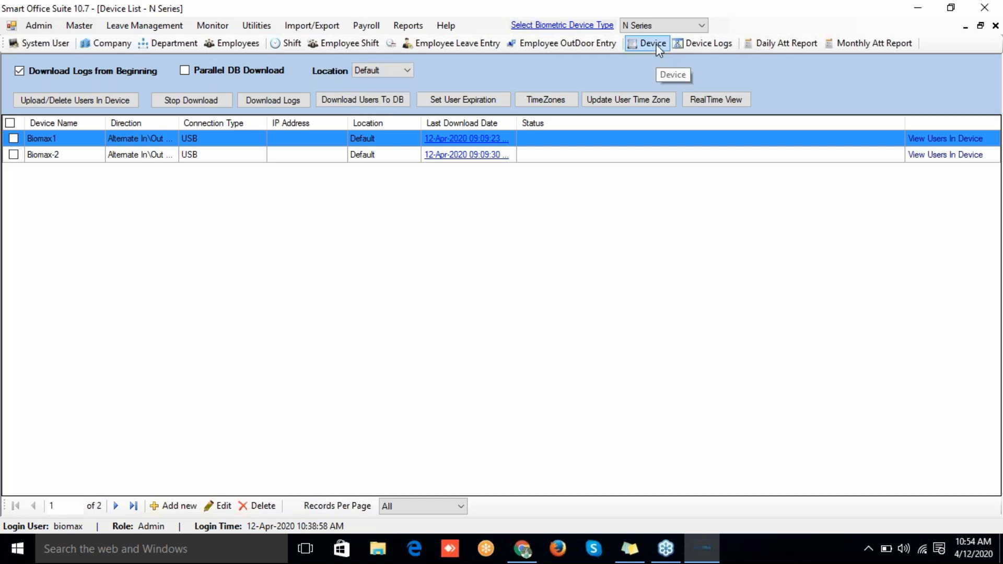
right_click(251, 140)
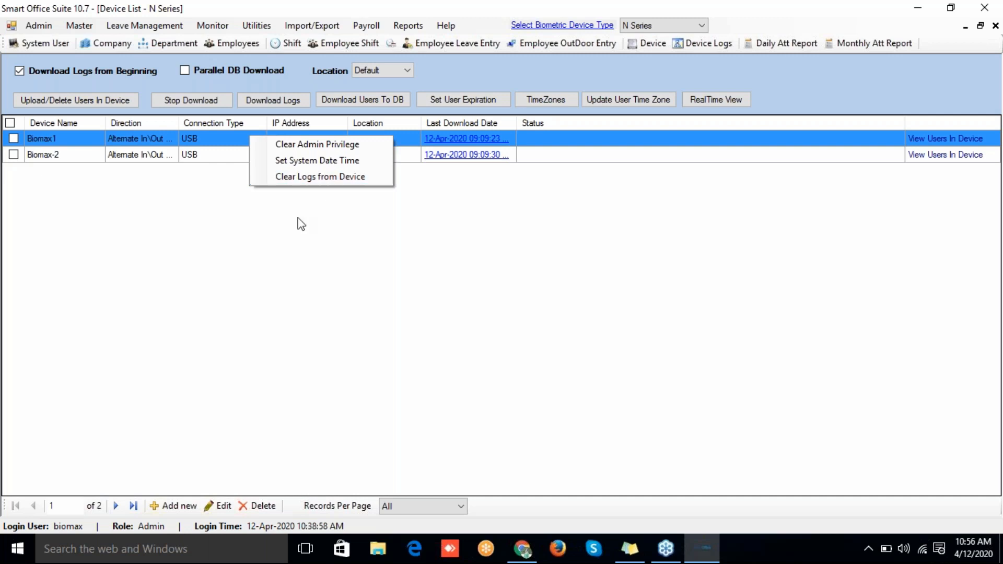
Step: Dismiss Biomax1's menu and reload the Device List with Location set to All
click(300, 233)
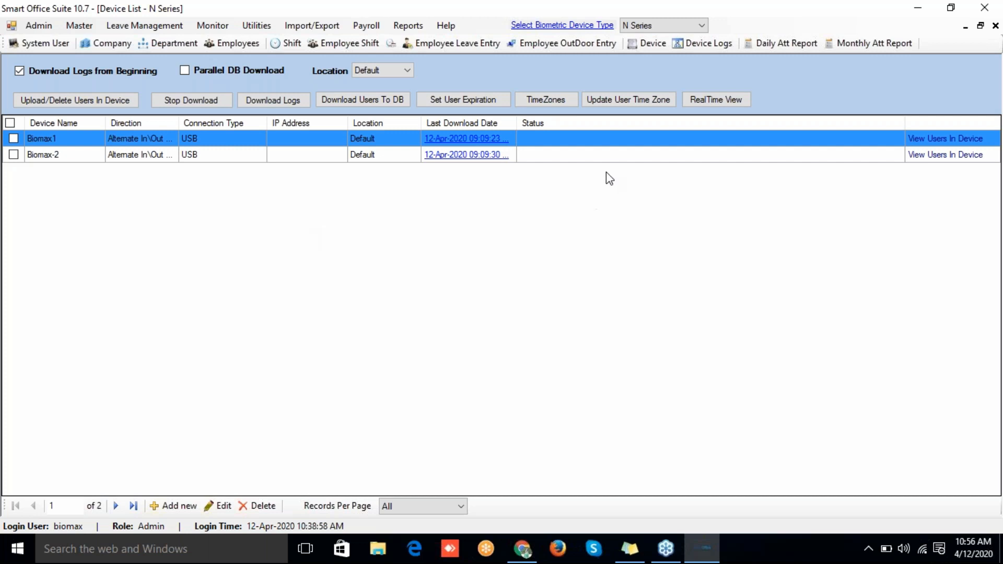
click(633, 42)
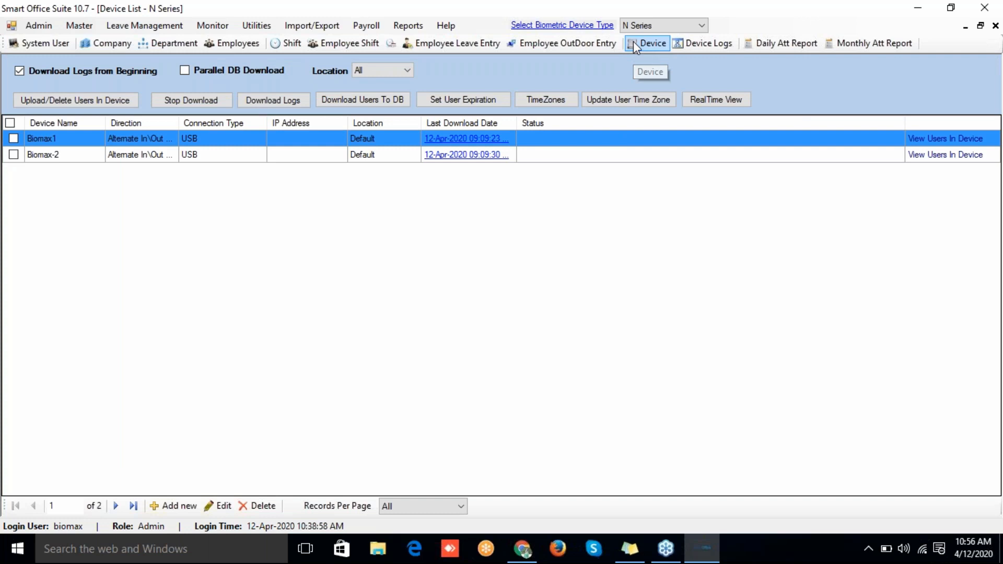
Step: Open Employee Device Logs filtered to Biomax-2, showing its three 12-Apr-2020 punches
click(692, 46)
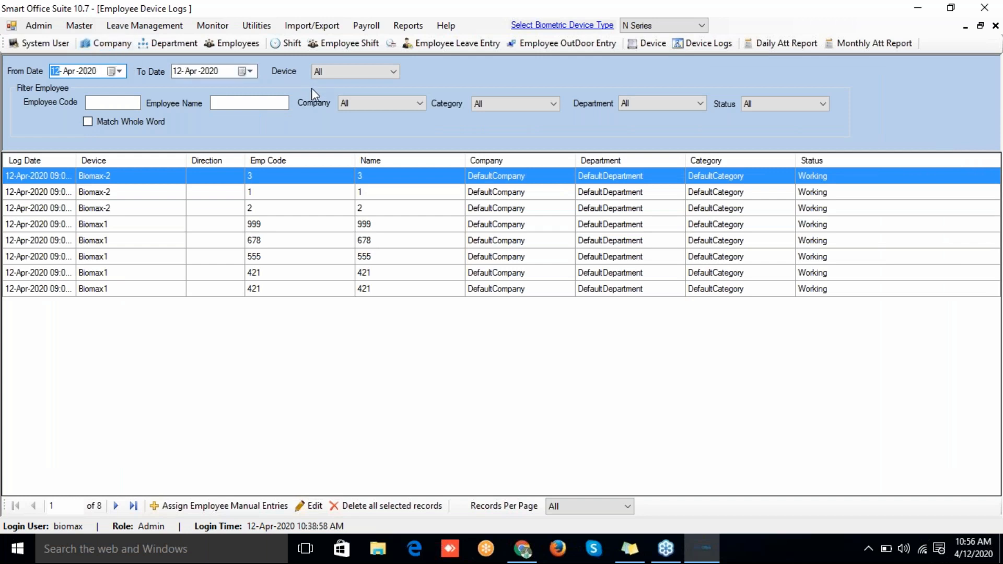
click(349, 71)
click(344, 94)
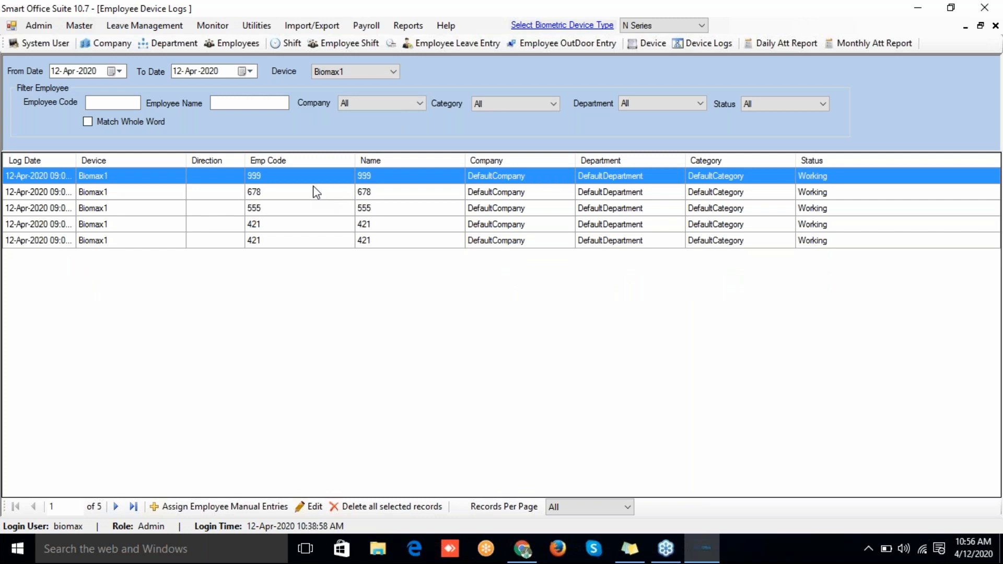
click(333, 69)
click(335, 91)
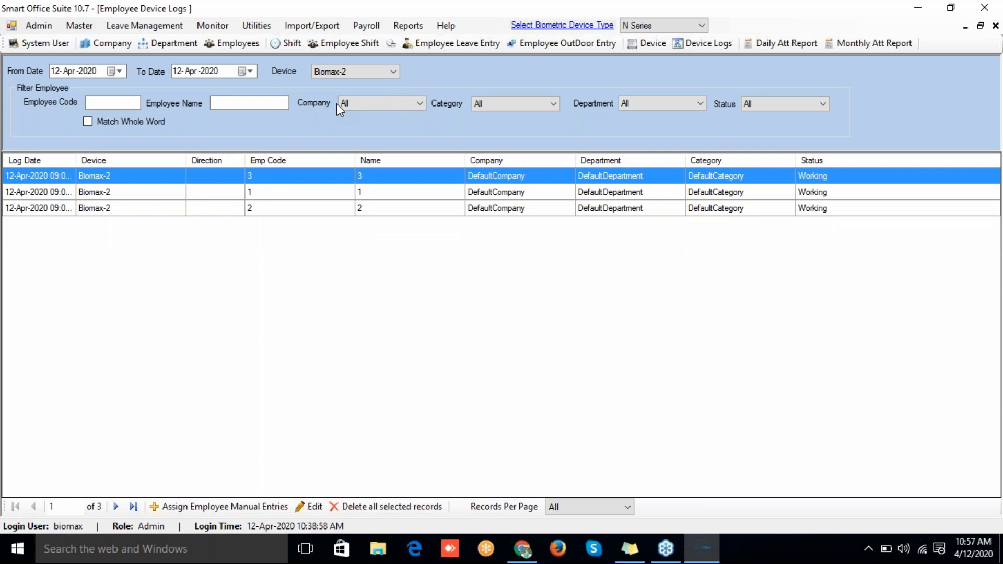
click(123, 101)
Step: Start a manual entry dated 12-Apr-2020 with employee 1 selected
click(228, 506)
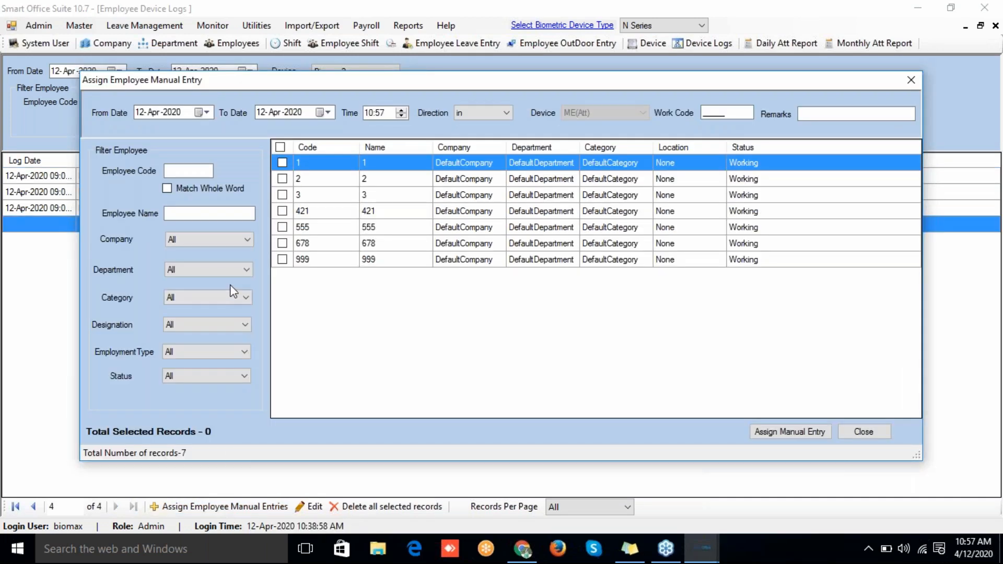
click(203, 113)
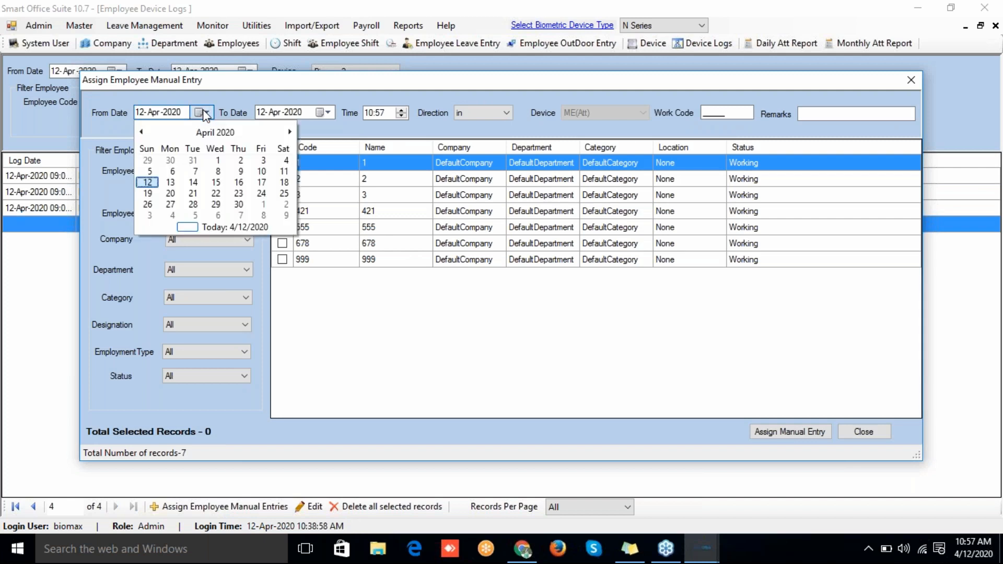
click(204, 114)
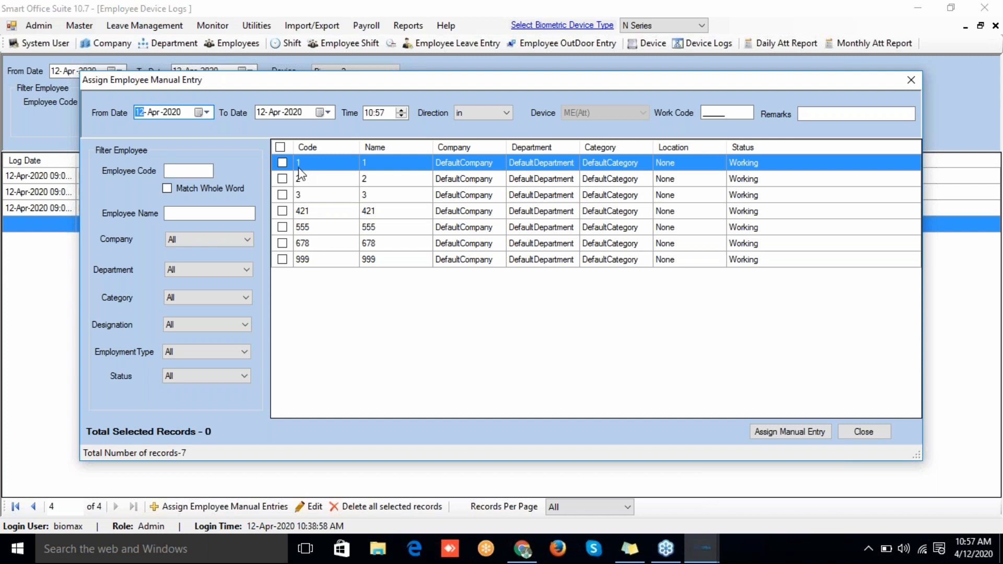
click(281, 168)
click(282, 167)
Step: Assign employee 1 an 11:00 in punch remarked 'Outdoor work'
click(382, 114)
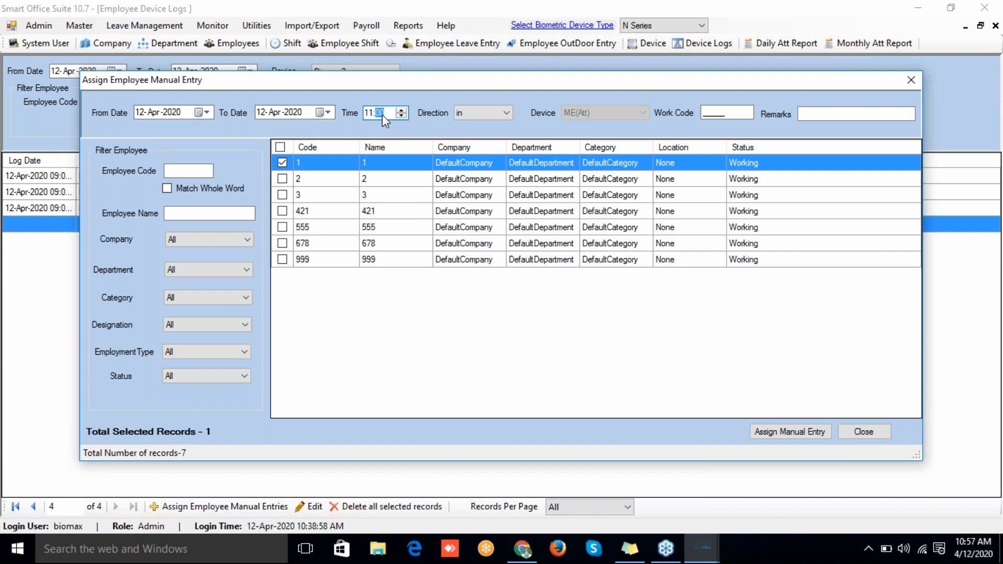
click(498, 112)
click(498, 114)
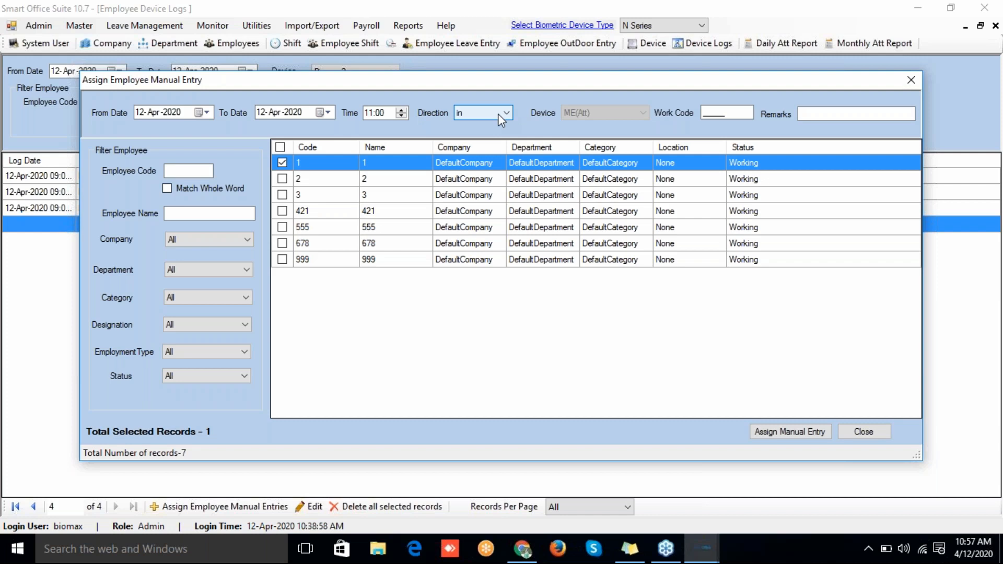
click(498, 114)
click(498, 114)
click(818, 112)
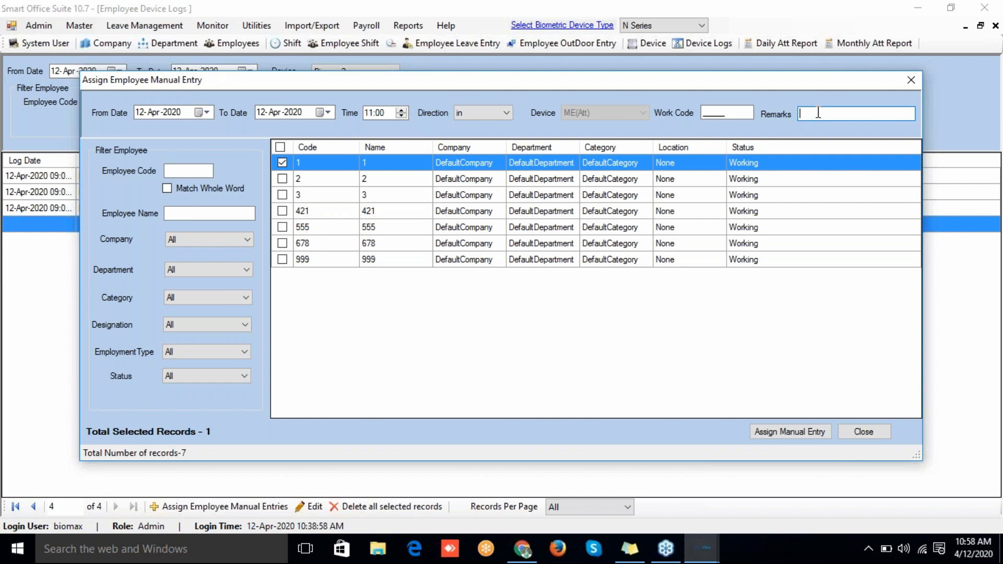
text(Outdoo)
text(work)
click(764, 436)
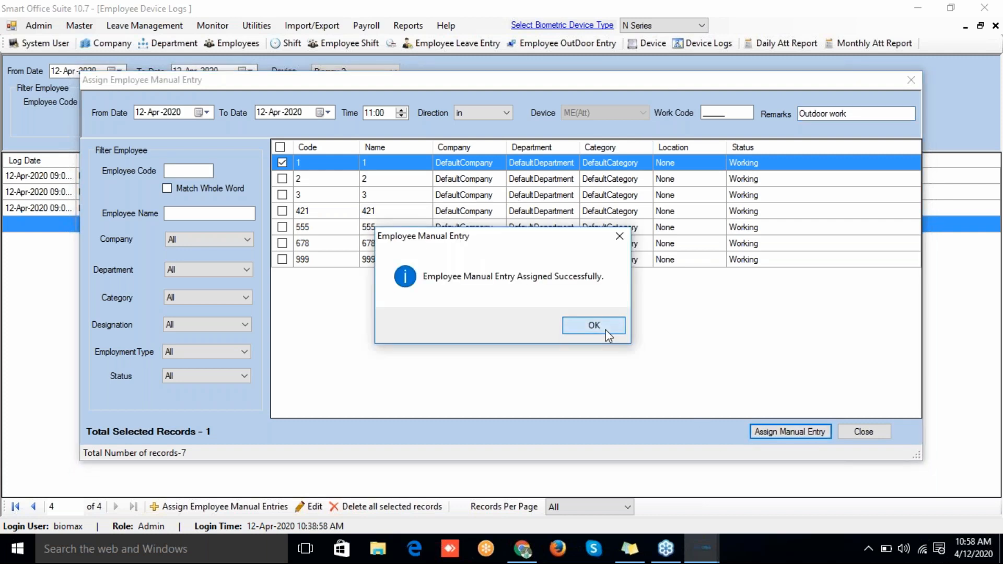
click(605, 330)
Step: Assign employee 1 an 18:00 out punch, then close the manual entry window
click(366, 112)
click(366, 112)
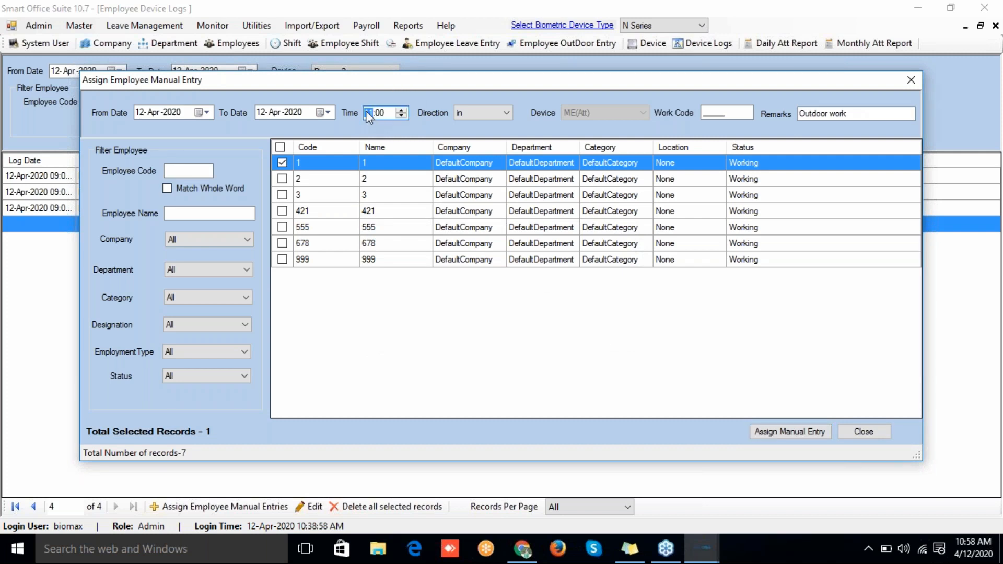
click(501, 108)
click(499, 116)
click(495, 112)
click(490, 137)
click(791, 437)
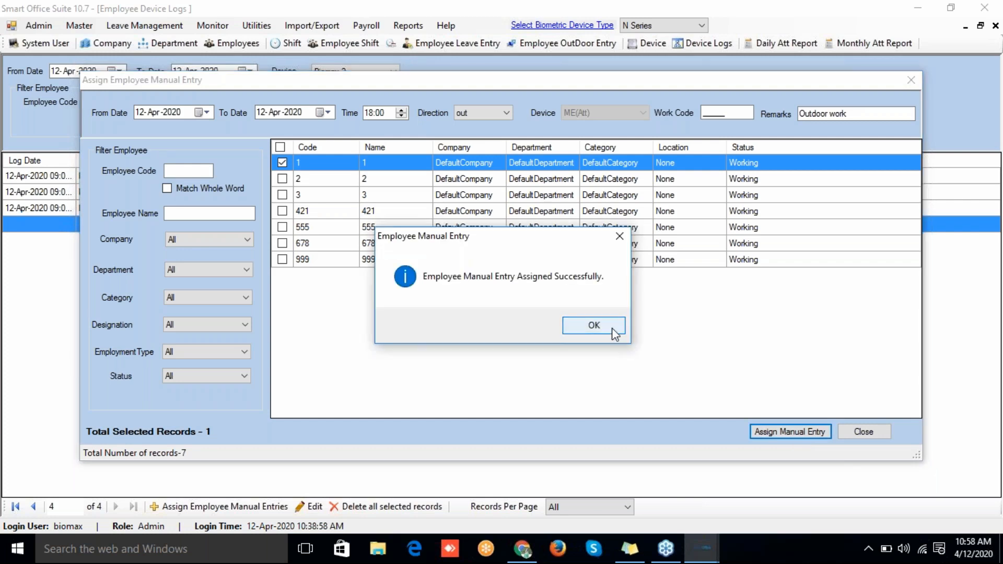
click(612, 330)
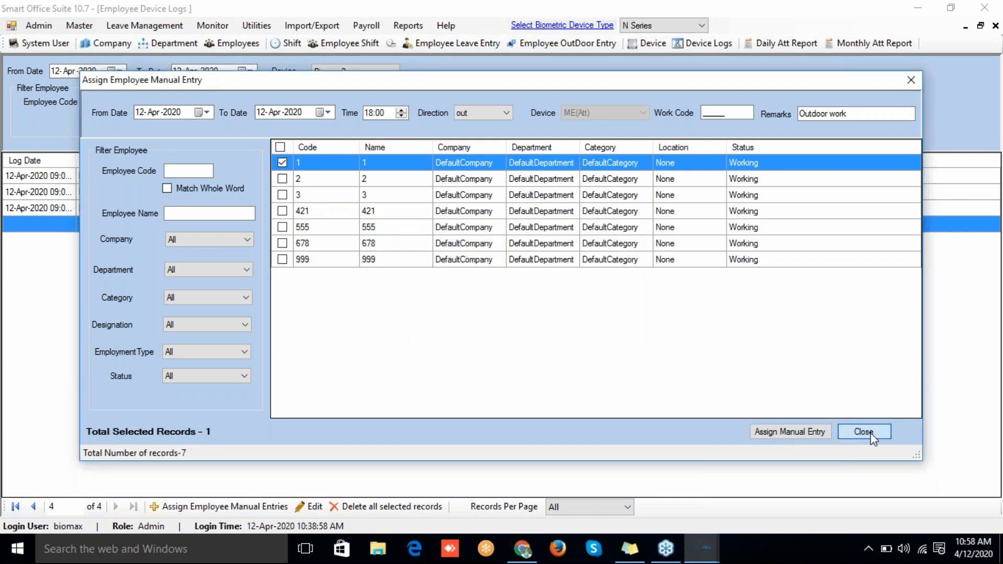
click(871, 433)
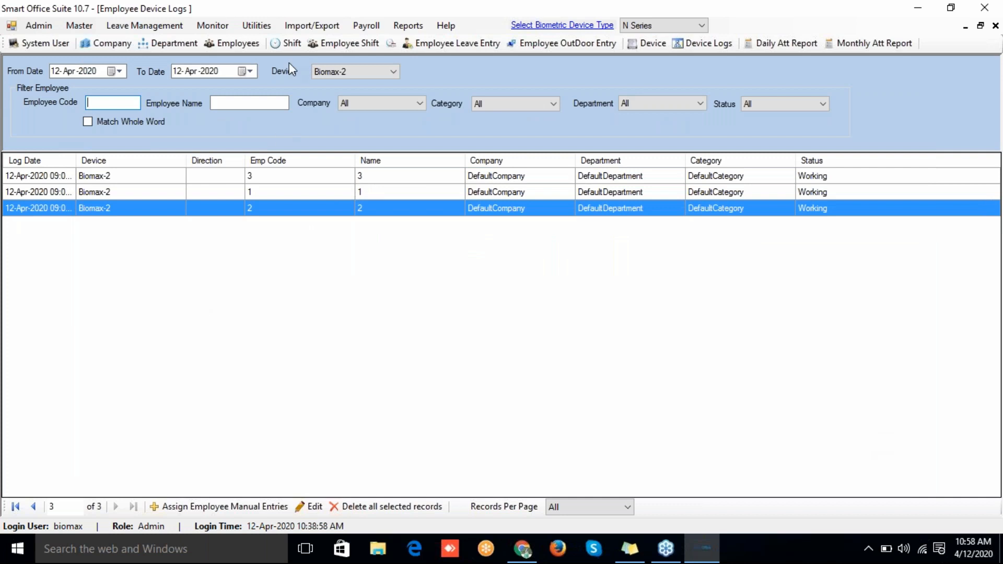
Step: Show logs from all devices and inspect employee 1's manual 11:00 in entry details
click(331, 73)
click(329, 82)
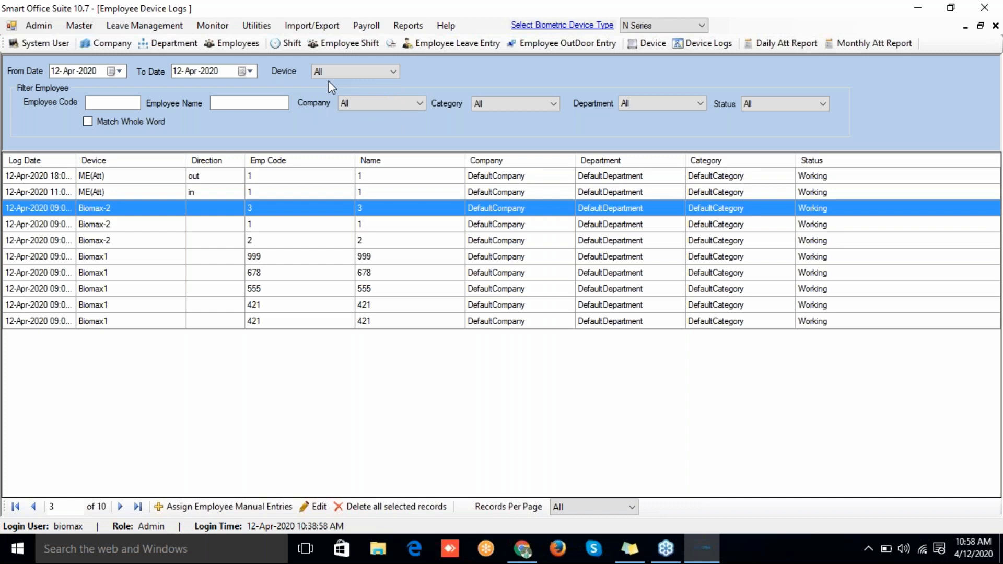
click(235, 190)
click(228, 177)
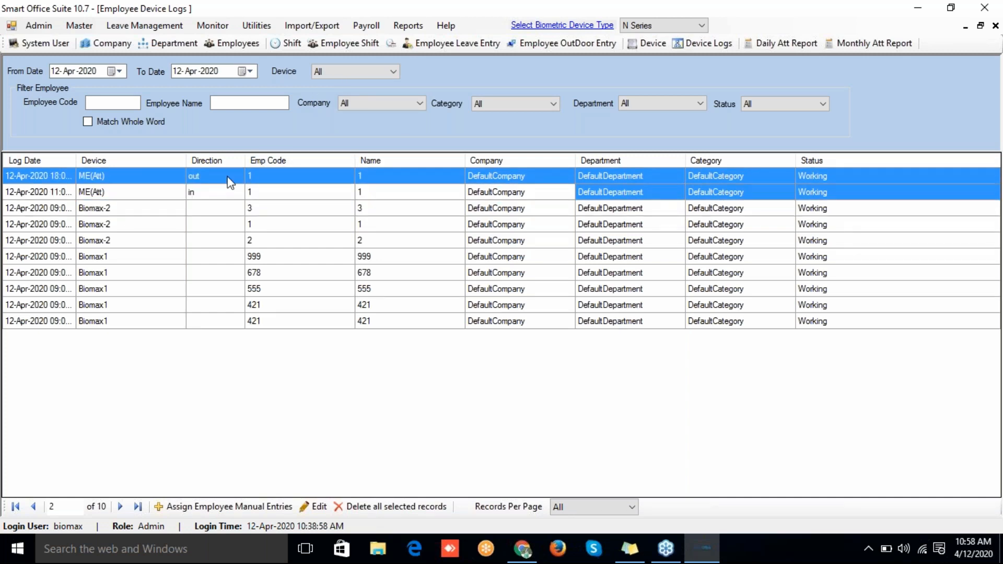
click(136, 193)
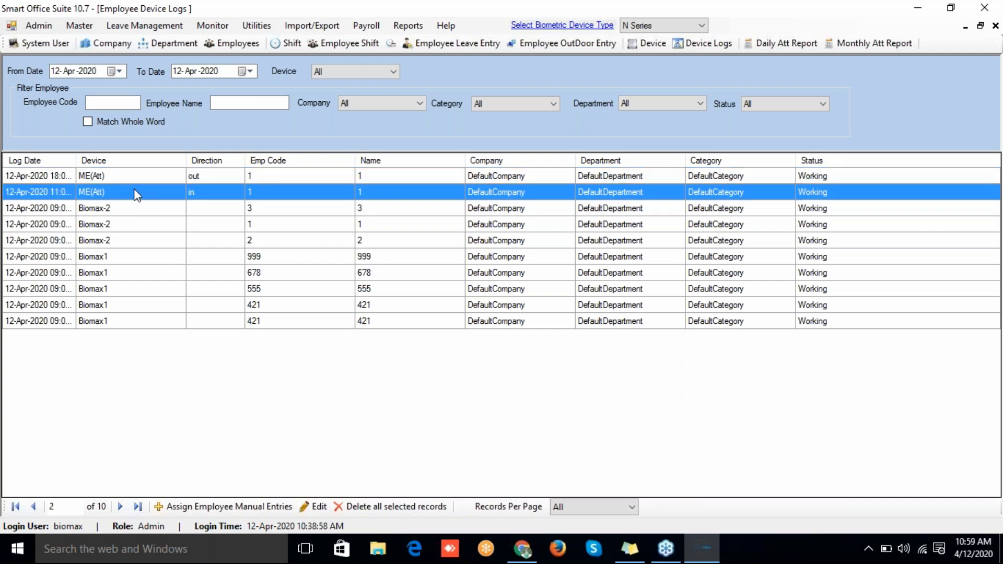
ctrl+click(127, 177)
click(128, 178)
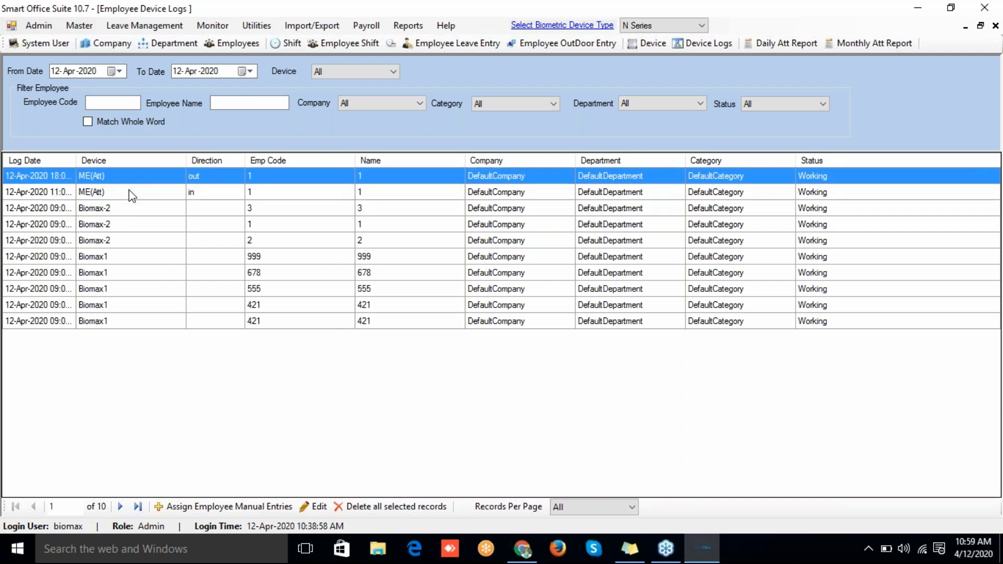
click(132, 194)
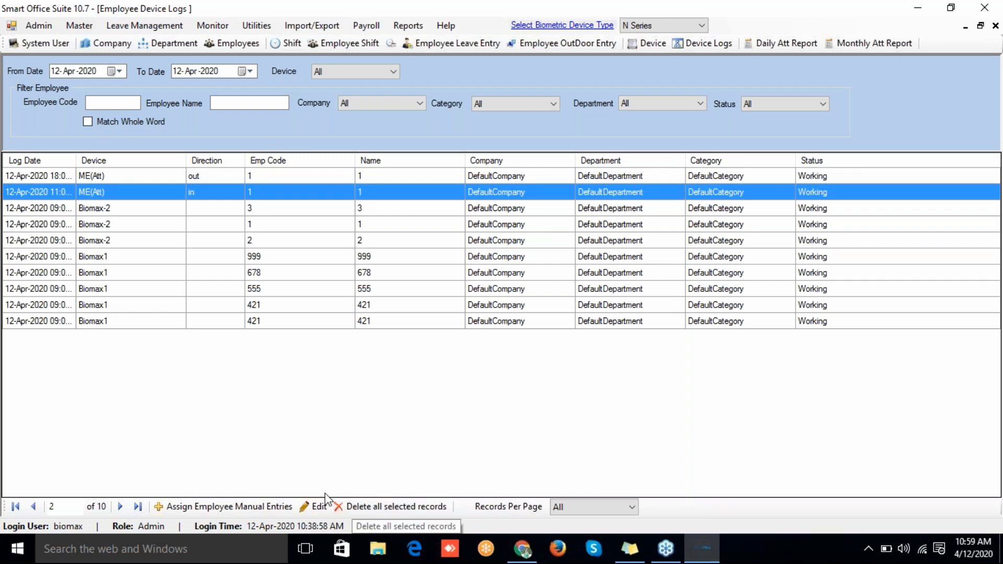
click(305, 502)
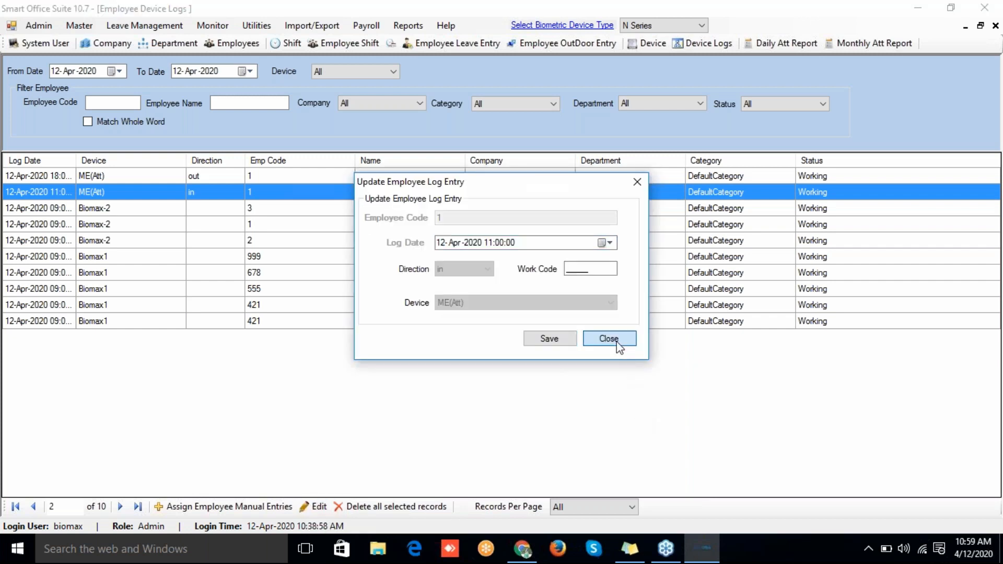
click(617, 339)
click(238, 208)
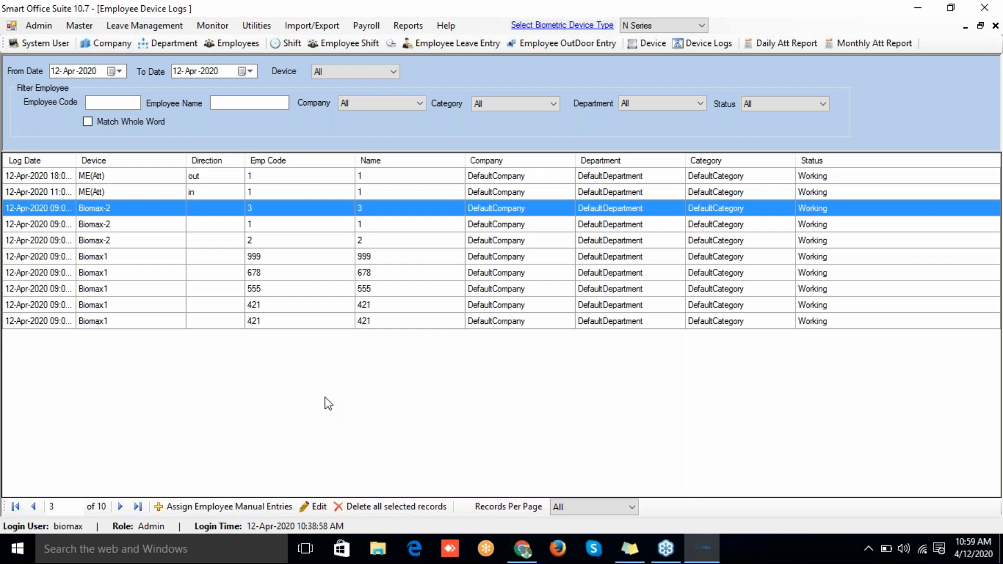
Step: Close the device logs and open Master > Shifts, viewing GeneralShift's settings unchanged
click(996, 27)
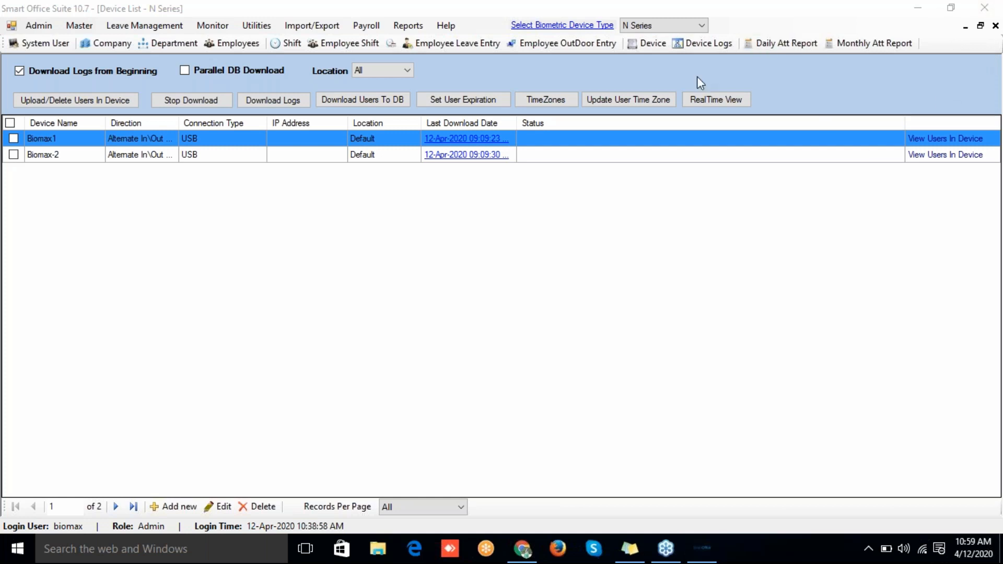
click(80, 26)
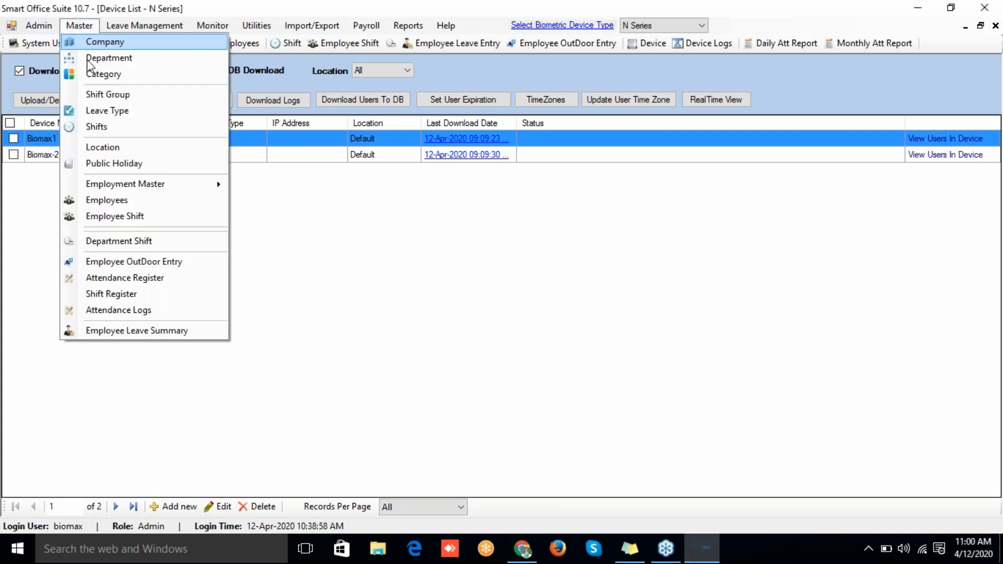
click(95, 128)
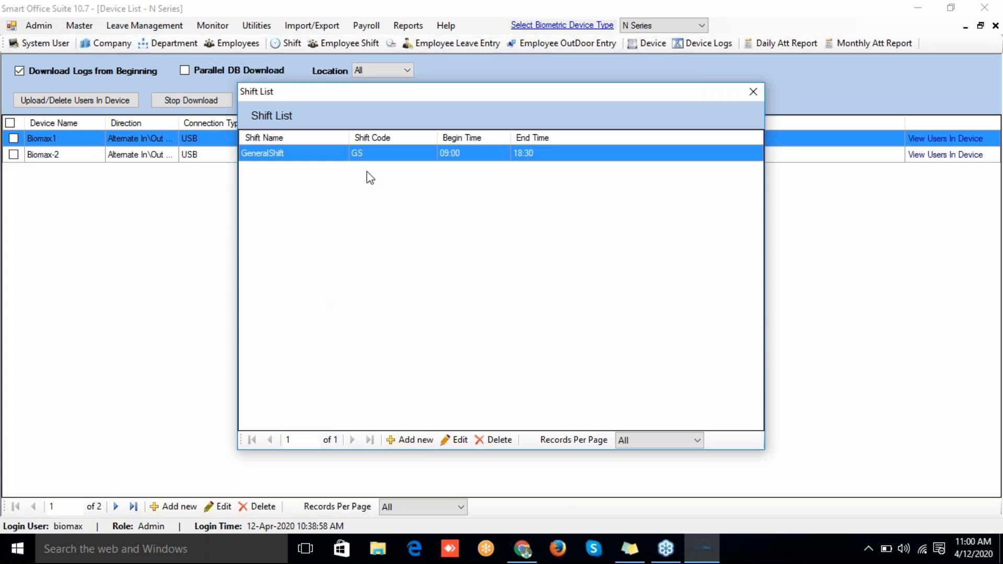
click(452, 441)
click(685, 493)
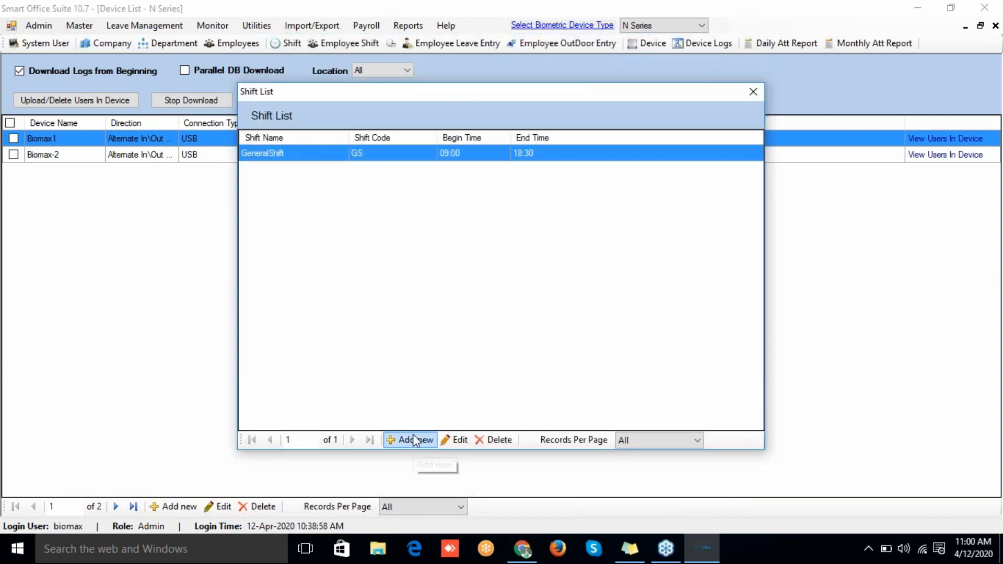
Step: Cancel adding a new shift and open GeneralShift's Update Shift dialog instead
click(413, 440)
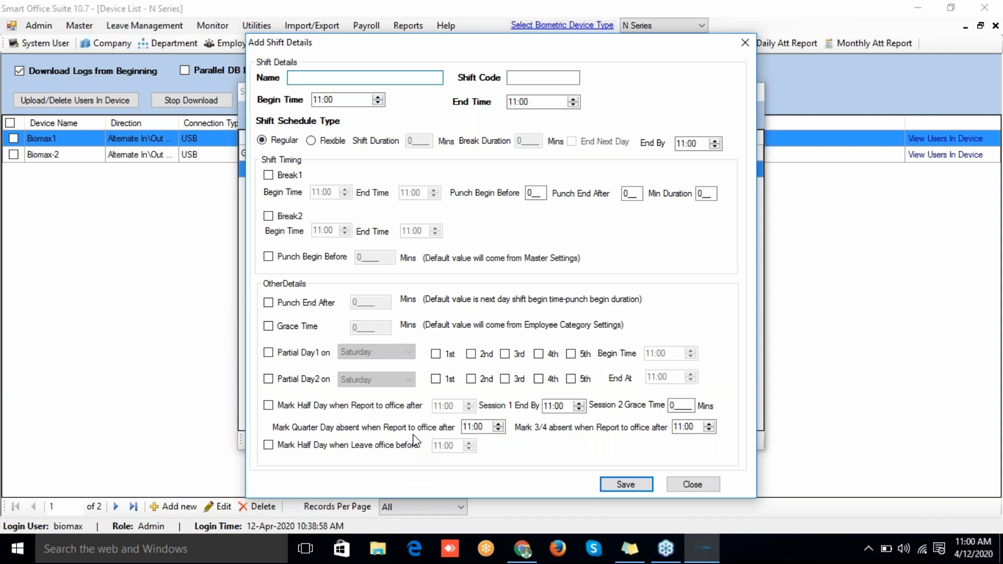
click(689, 485)
click(466, 441)
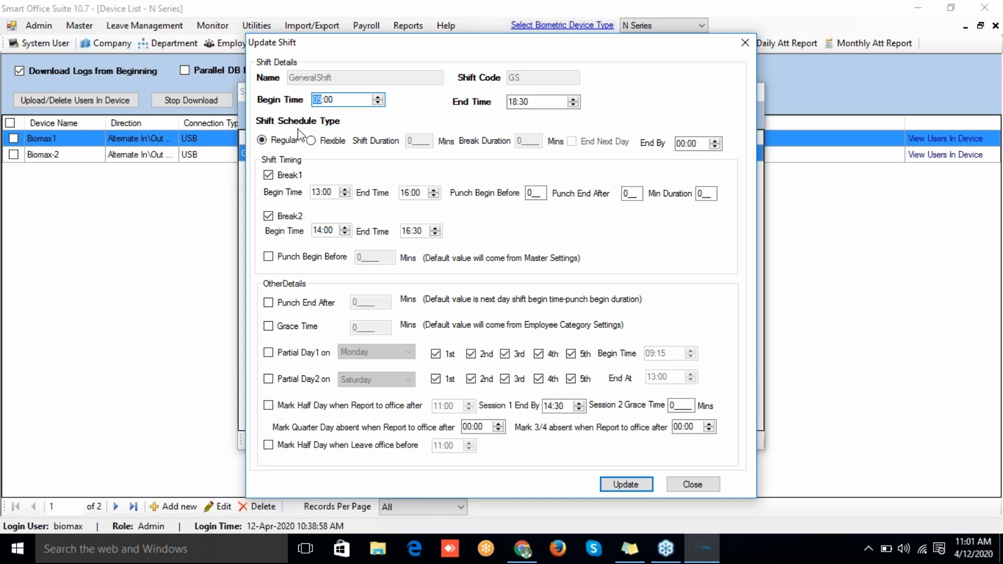
Step: Try a flexible GeneralShift ending next day by 07:00, then revert to Regular schedule
click(311, 140)
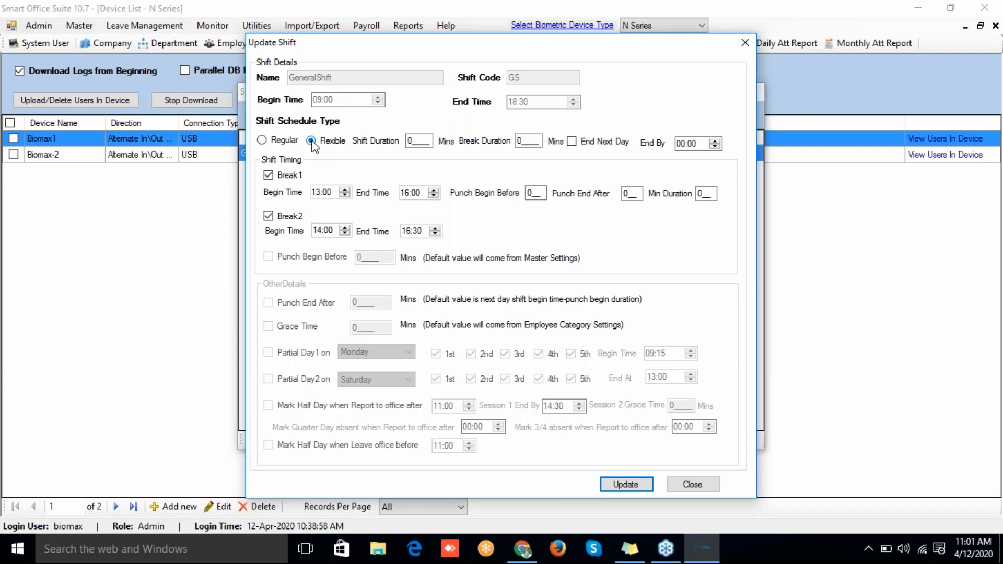
click(420, 141)
key(BackSpace)
click(571, 142)
click(682, 145)
click(262, 140)
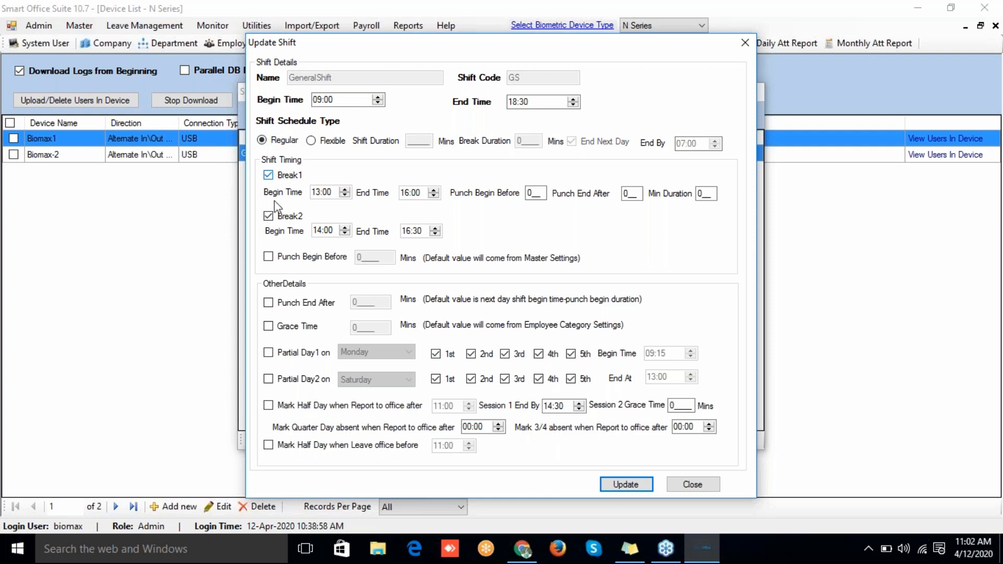
Step: Enable Punch Begin Before and Punch End After for GeneralShift, each at 60 minutes
click(269, 258)
click(268, 303)
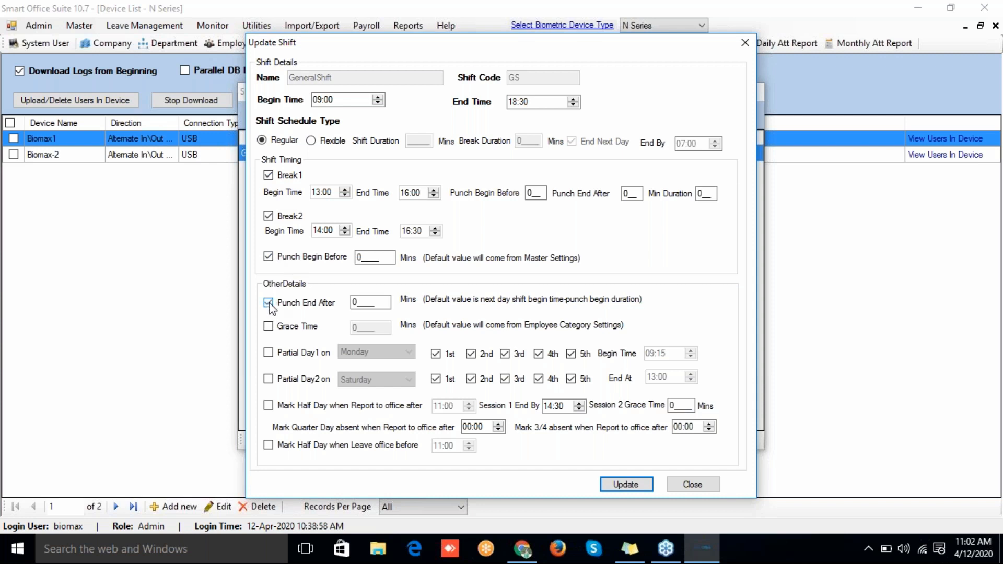
click(368, 257)
key(BackSpace)
text(60)
click(361, 303)
key(BackSpace)
text(60)
Step: Turn on GeneralShift's grace time at 15 minutes
click(268, 326)
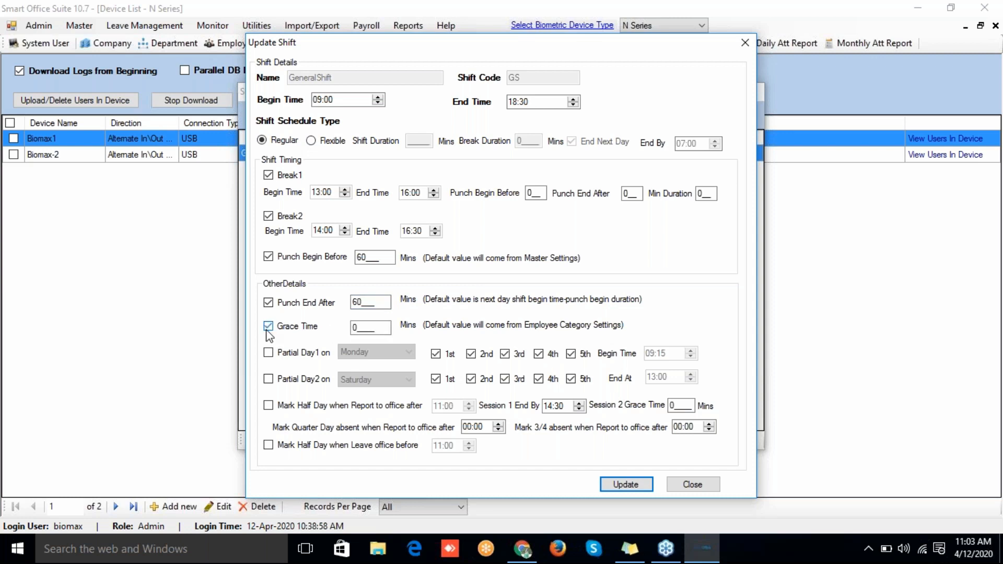
click(360, 330)
key(BackSpace)
text(15)
Step: Mark a half day for arriving after 11:00 or leaving before 16:00
click(269, 406)
click(450, 410)
click(398, 448)
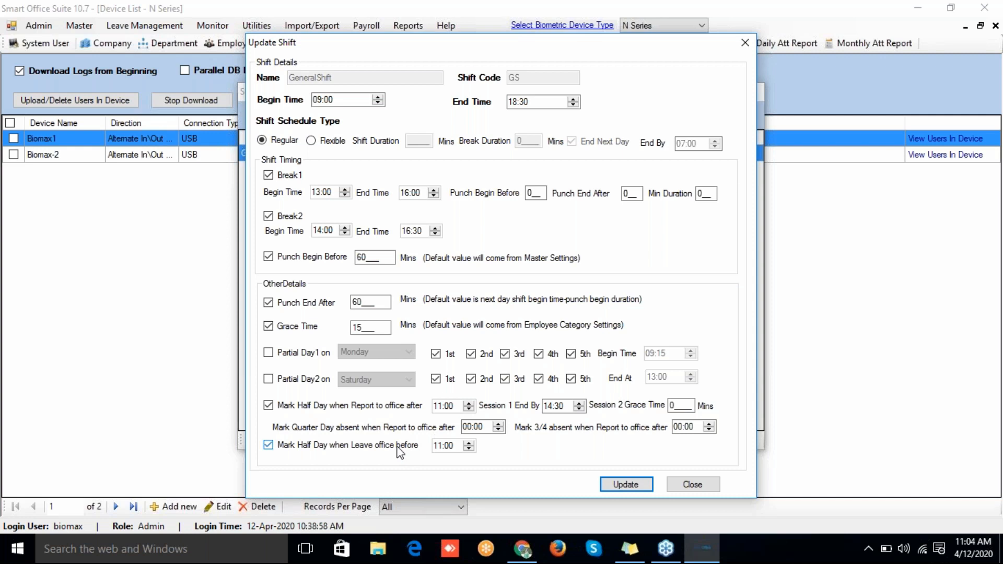
click(437, 446)
text(16)
Step: Close the shift editor and Shift List, then open the Category List showing DefaultCategory
click(679, 484)
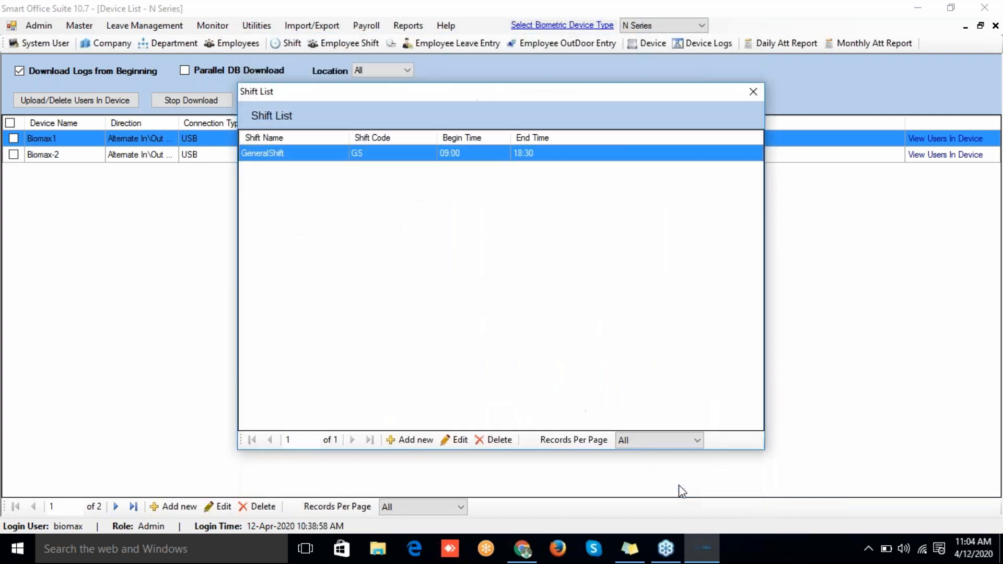
click(747, 94)
click(67, 27)
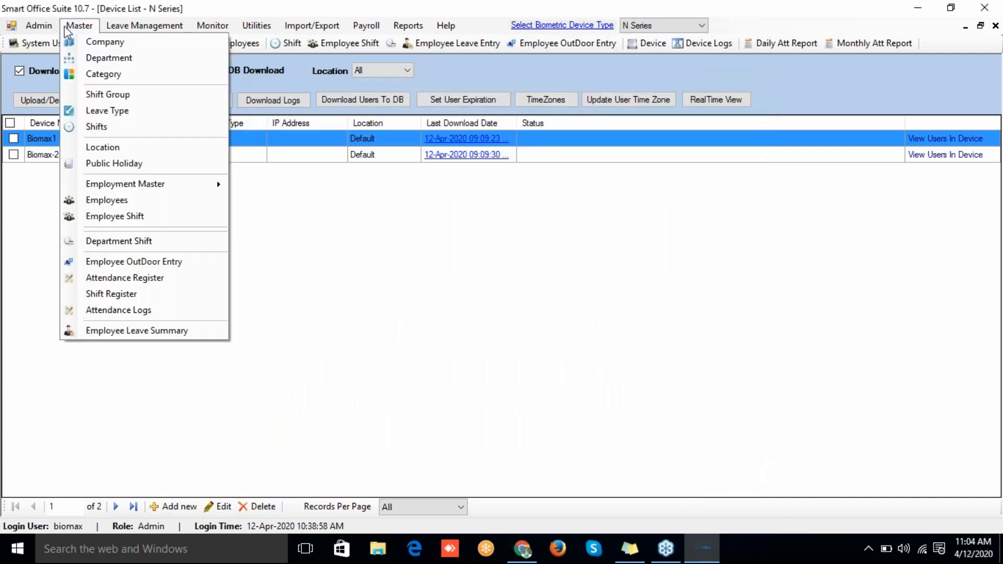
click(80, 72)
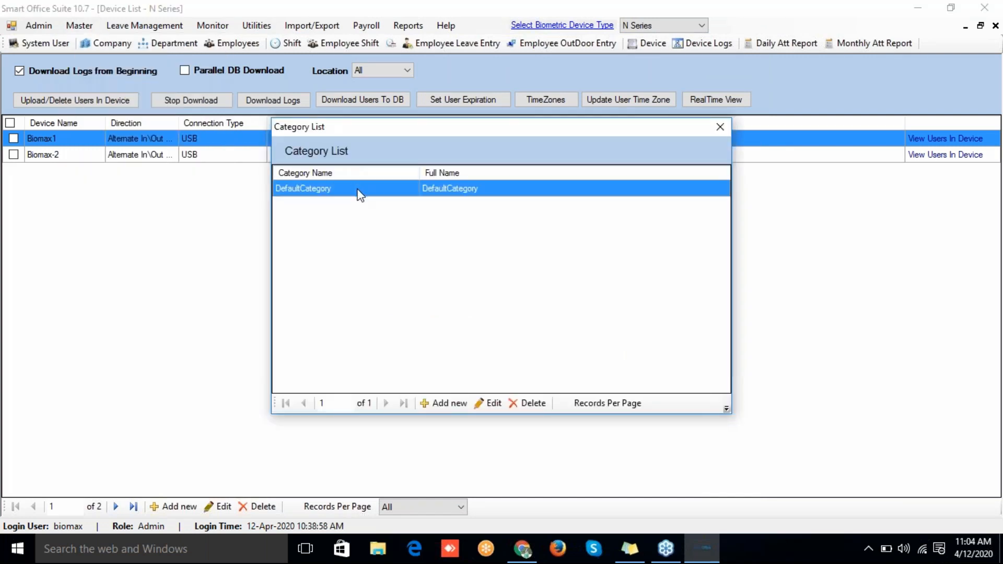
Step: Open DefaultCategory's settings and review its OT formula and single-punch options without changing them
double_click(360, 195)
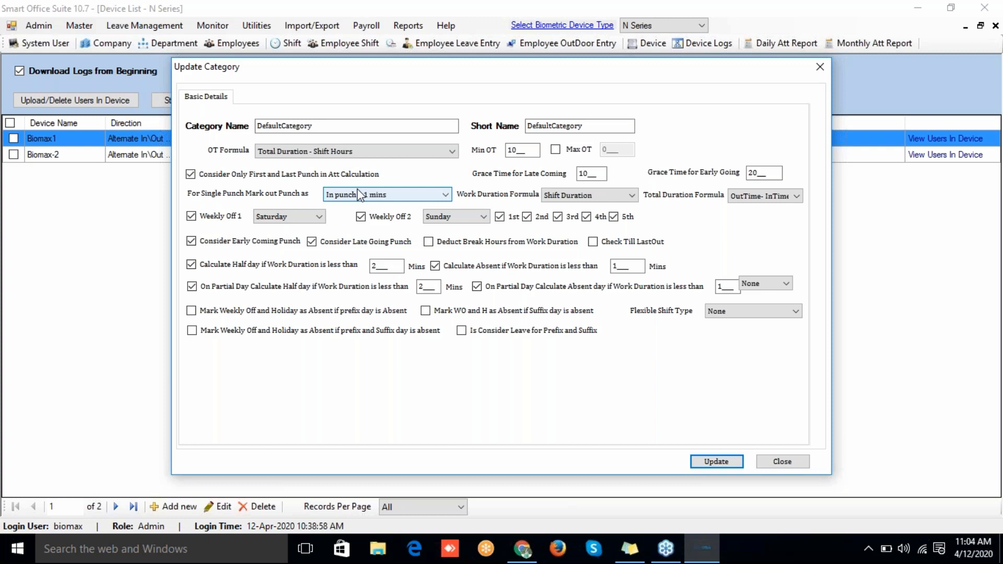
click(344, 127)
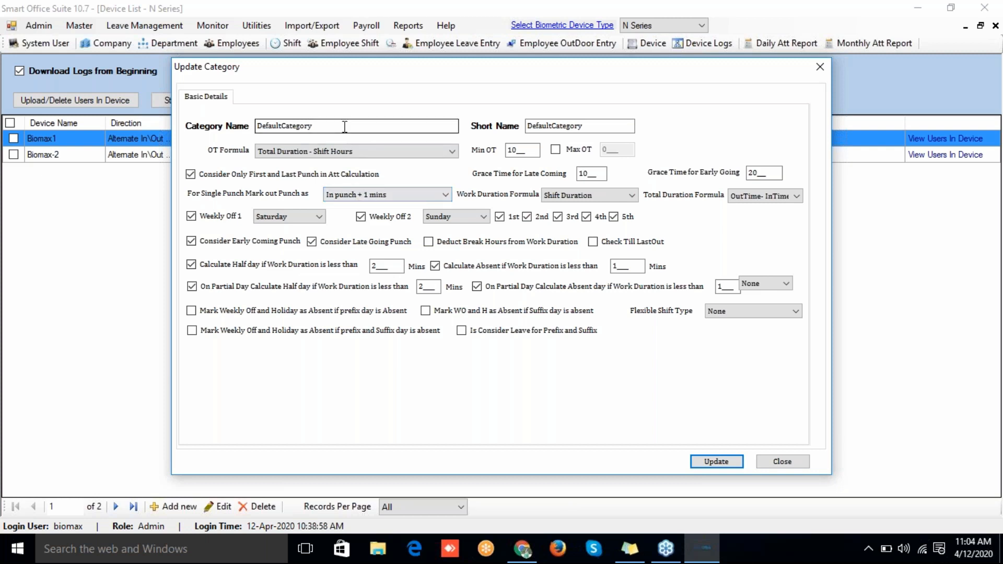
click(345, 150)
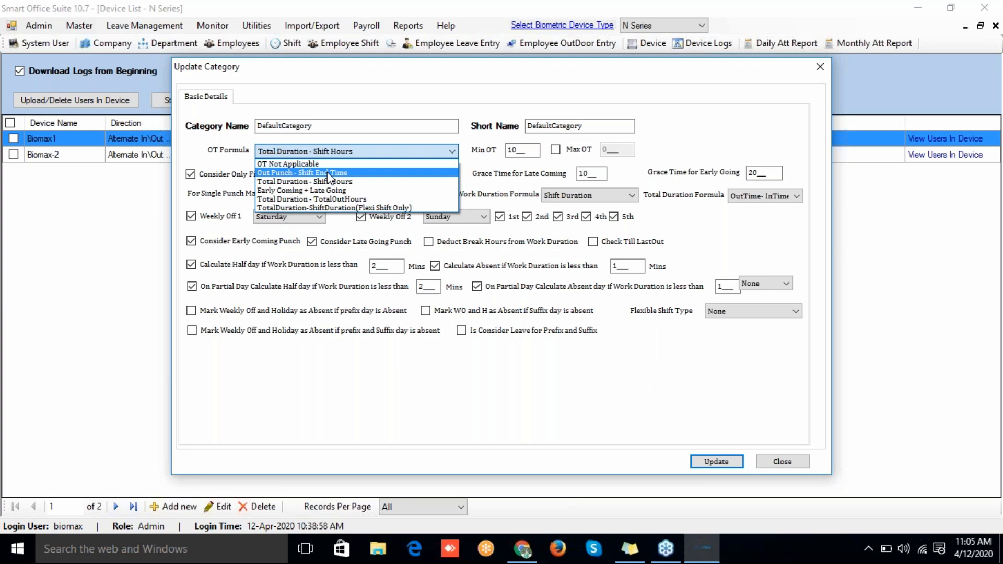
click(368, 151)
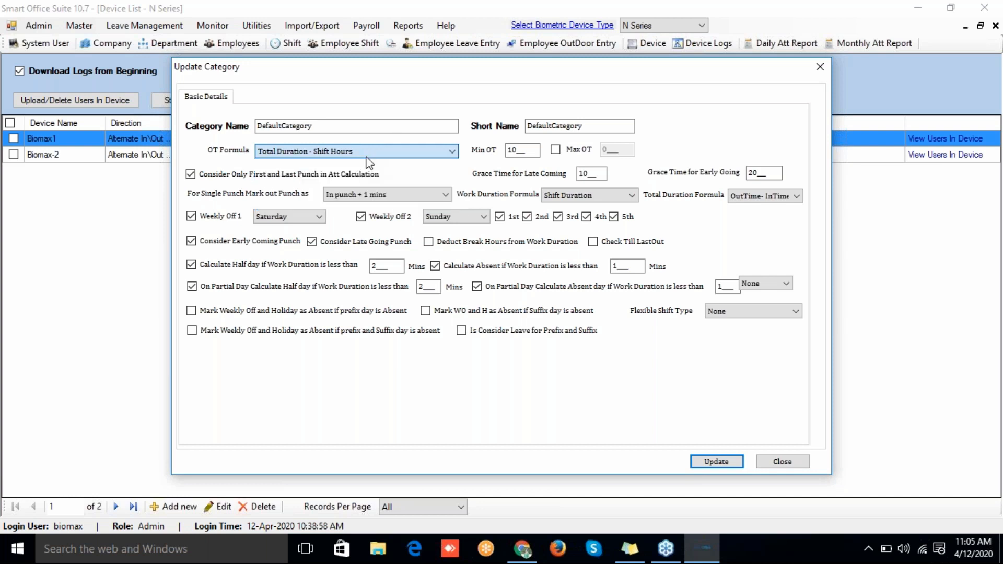
click(365, 197)
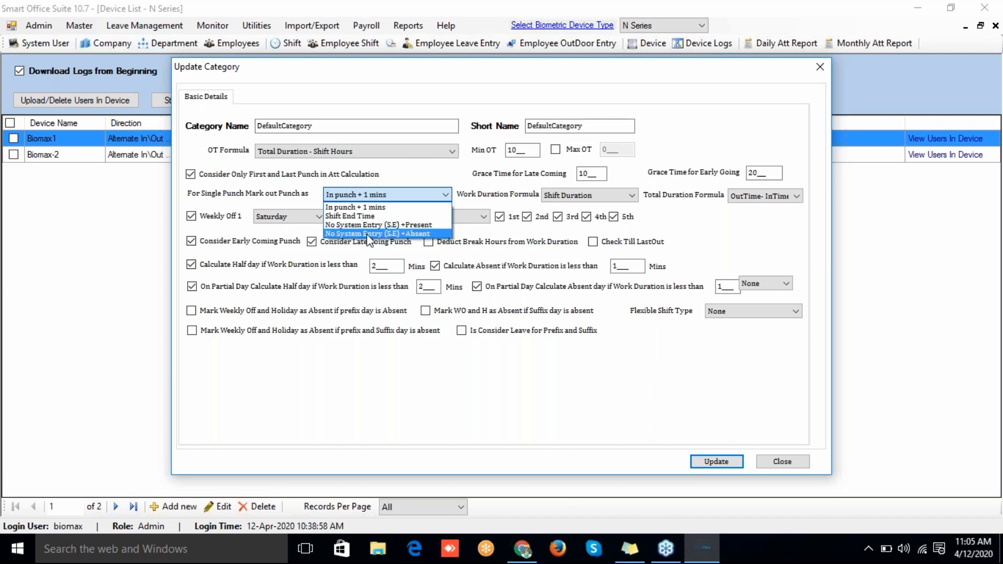
Step: Review the duration formulas, keeping Shift Duration for work and OutTime- InTime for total
click(364, 196)
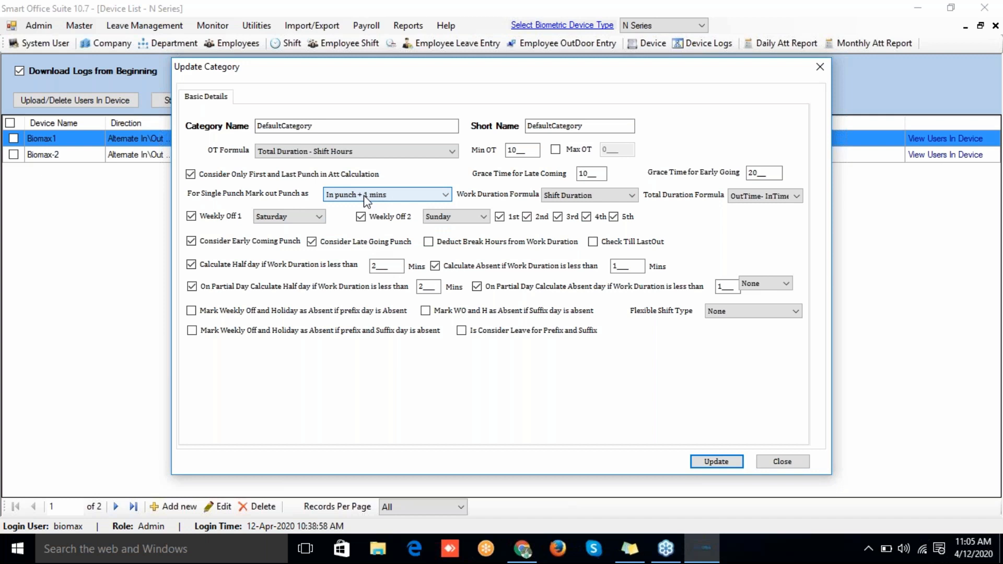
click(559, 197)
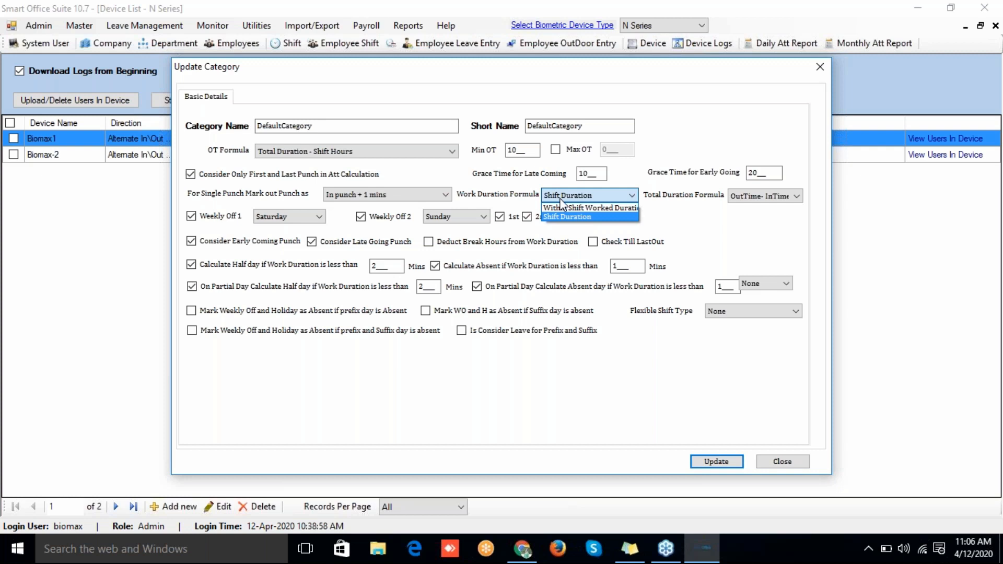
click(560, 199)
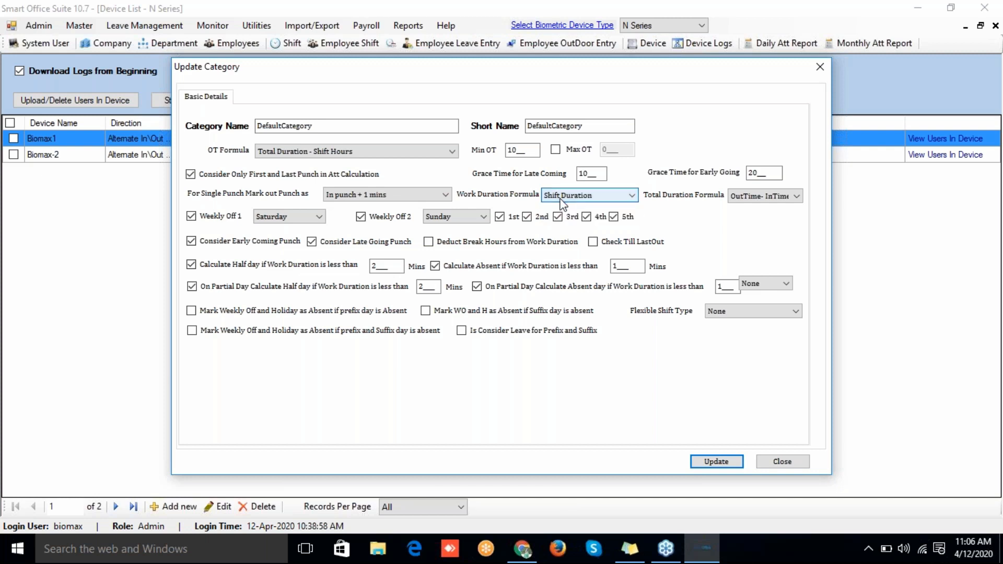
click(798, 198)
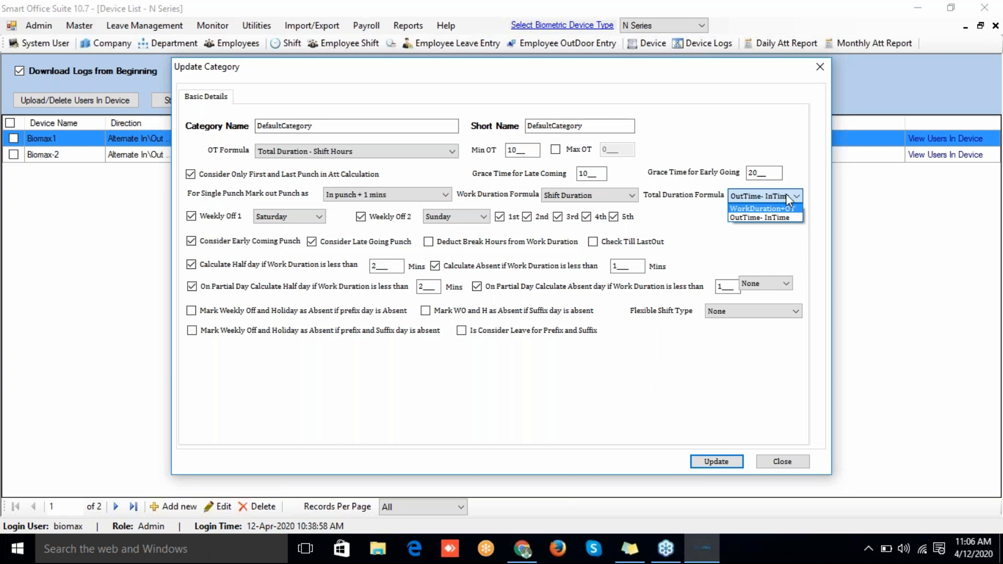
click(786, 197)
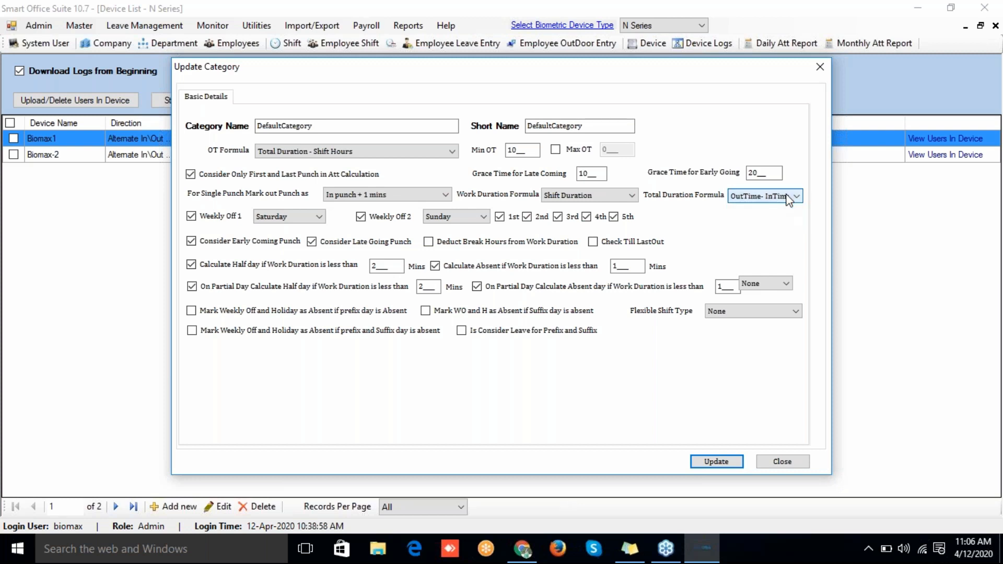
Step: Set Weekly Off 1 to Sunday and Weekly Off 2 to Saturday
click(261, 220)
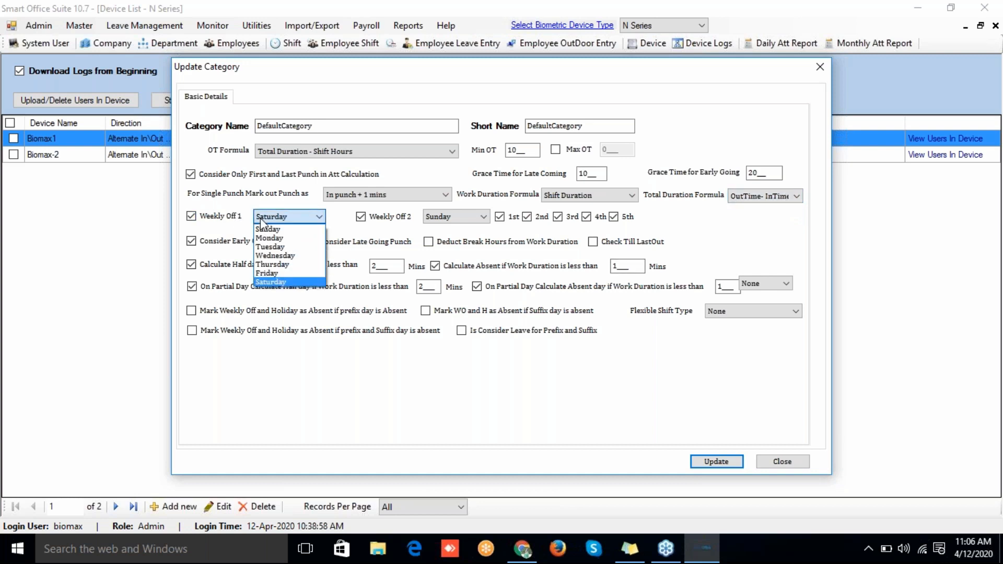
click(266, 230)
click(438, 217)
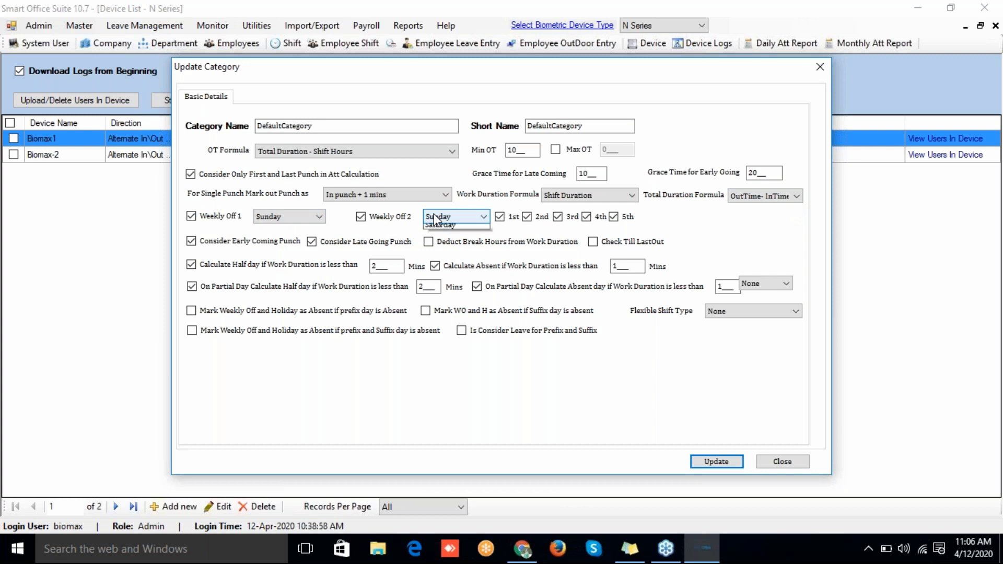
click(438, 282)
Step: Set the half-day threshold to 240 minutes and the absent threshold to 120 minutes
click(389, 264)
key(BackSpace)
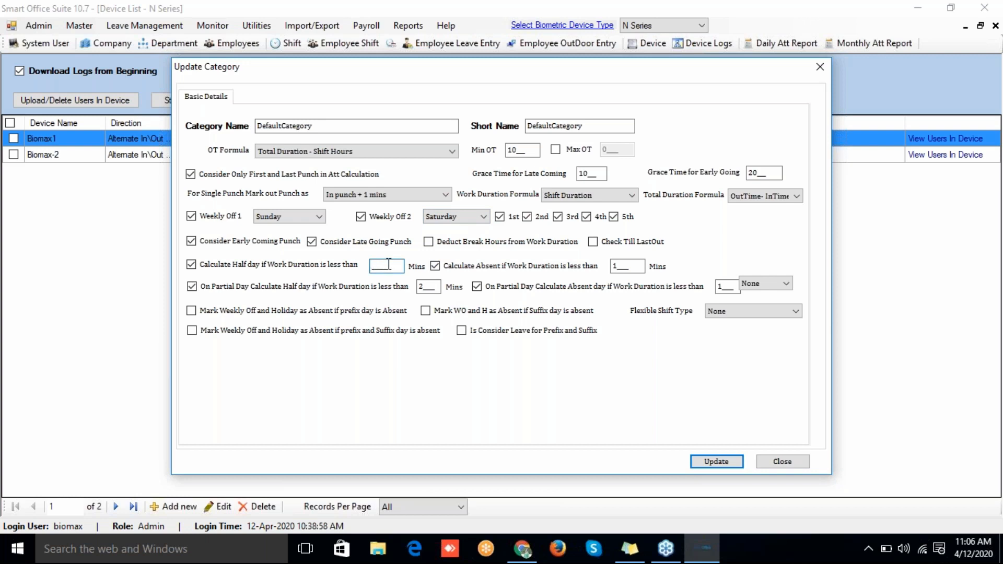
text(240)
click(625, 263)
key(BackSpace)
text(120)
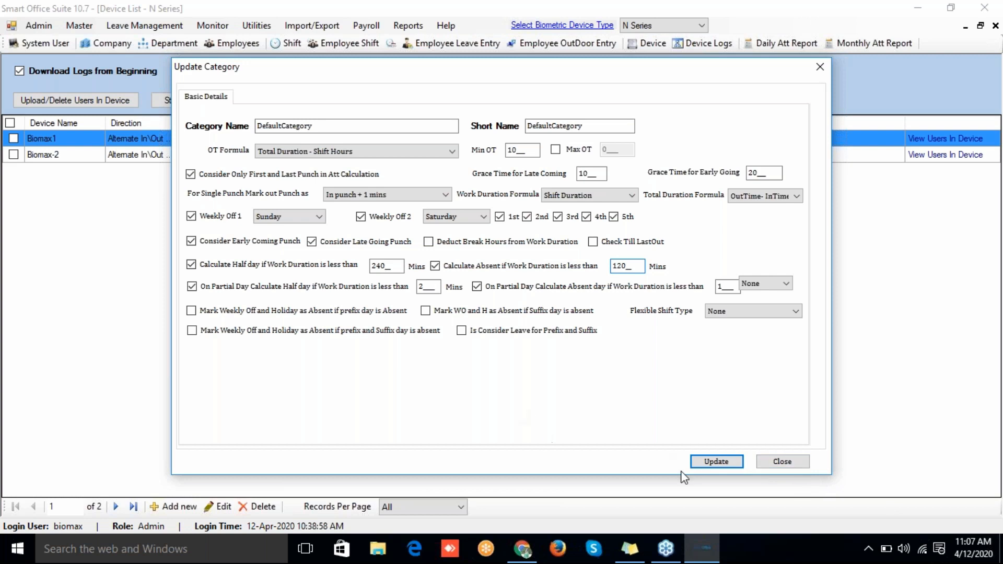
Step: Leave Flexible Shift Type as None and close the category editor and Category List
click(722, 314)
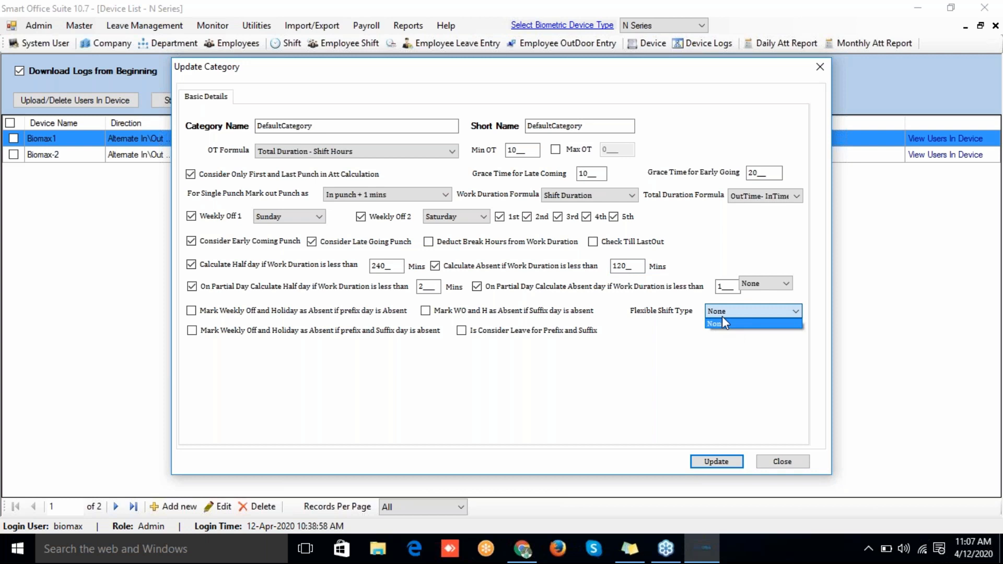
click(723, 323)
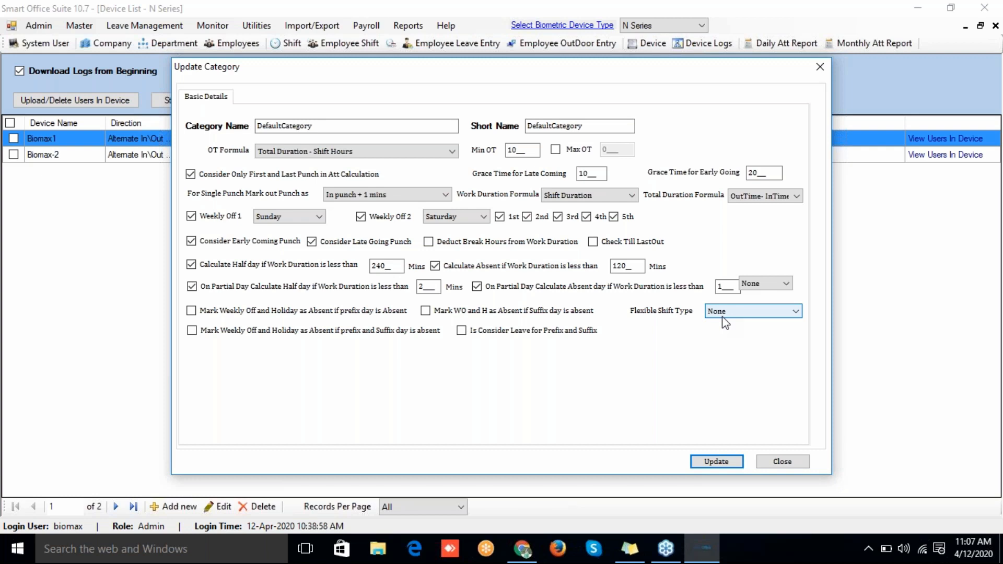
click(780, 468)
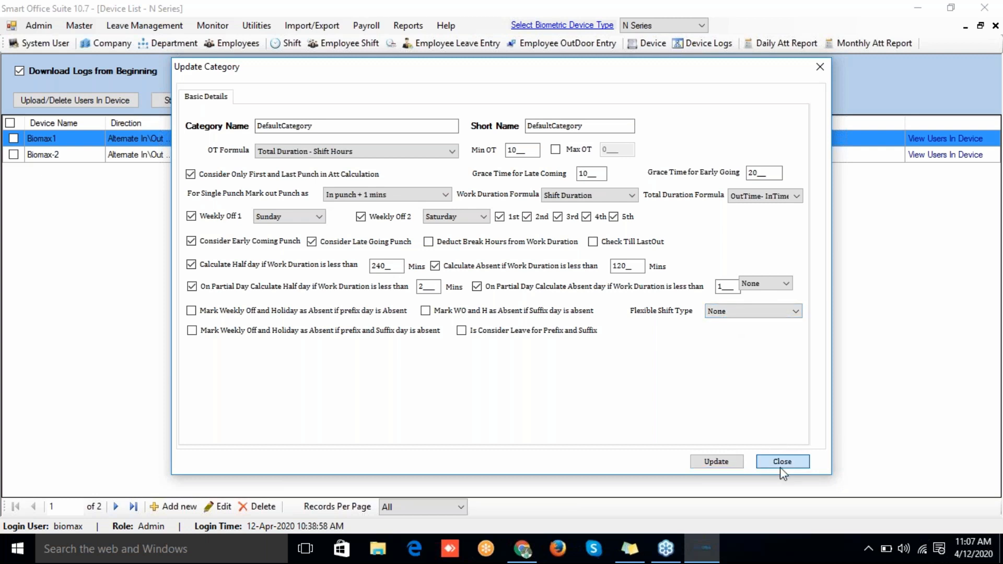
click(725, 127)
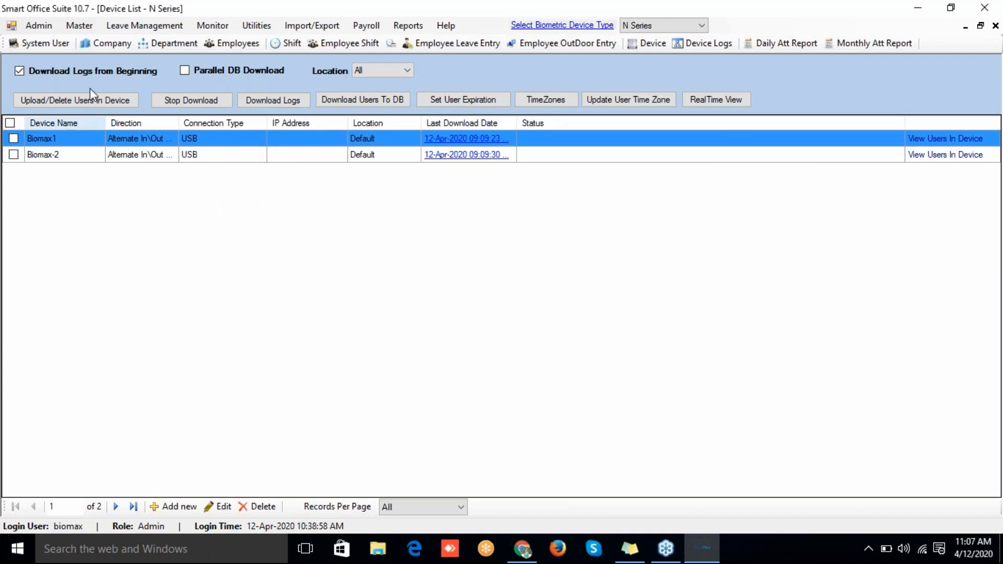
Step: Rename DefaultCompany to Biomax with short name Biomax and try saving it
click(78, 26)
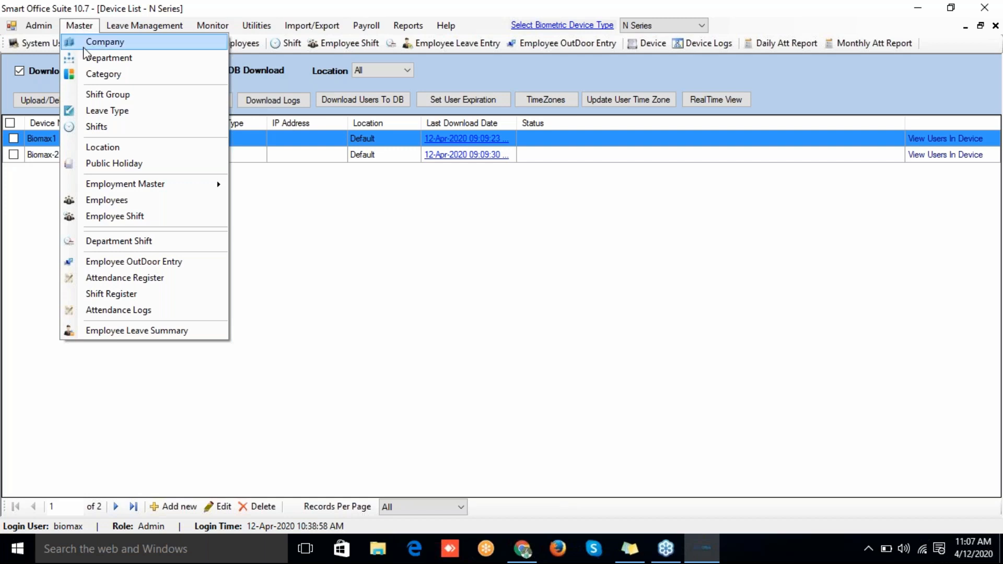
click(84, 46)
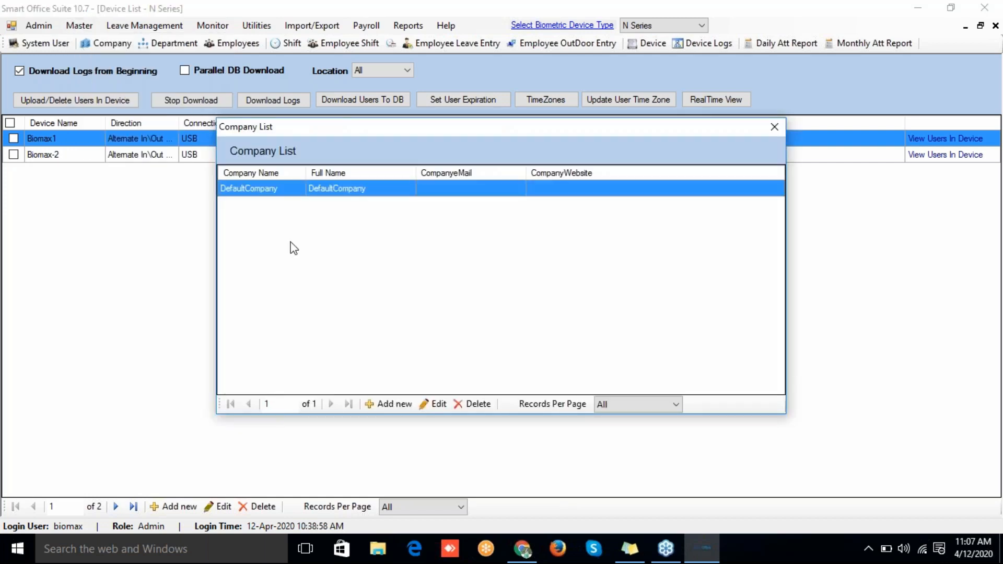
click(425, 407)
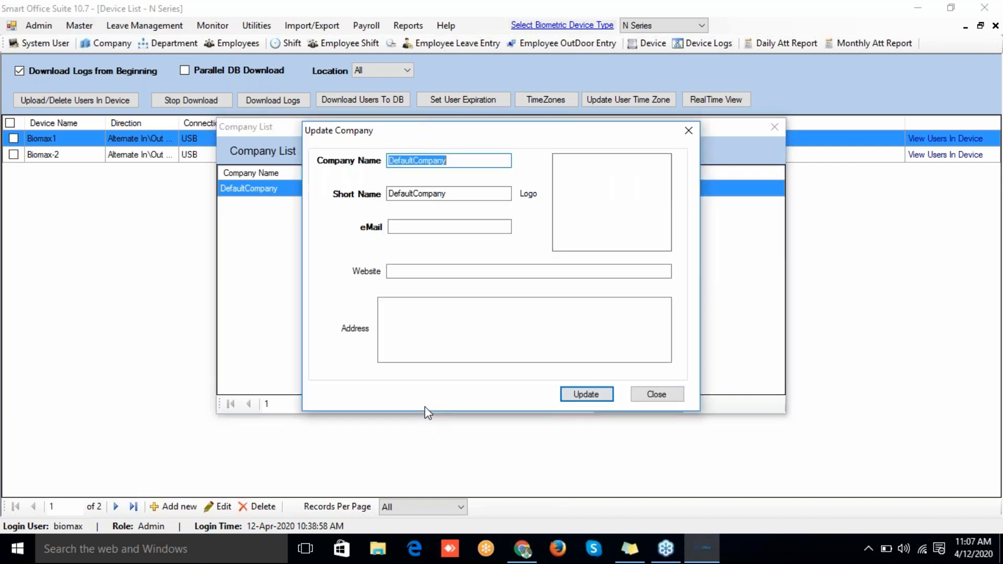
text(Biomax)
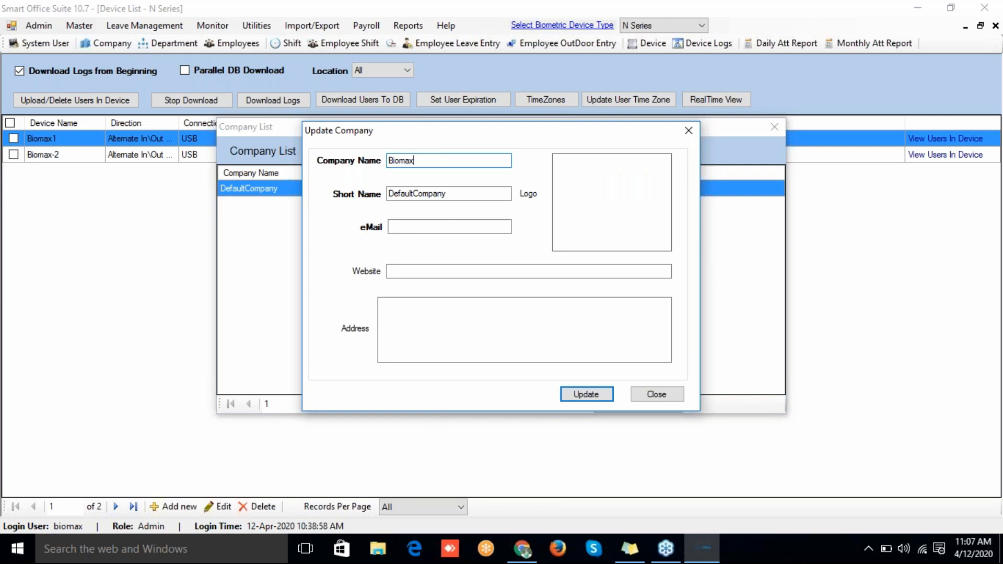
key(Tab)
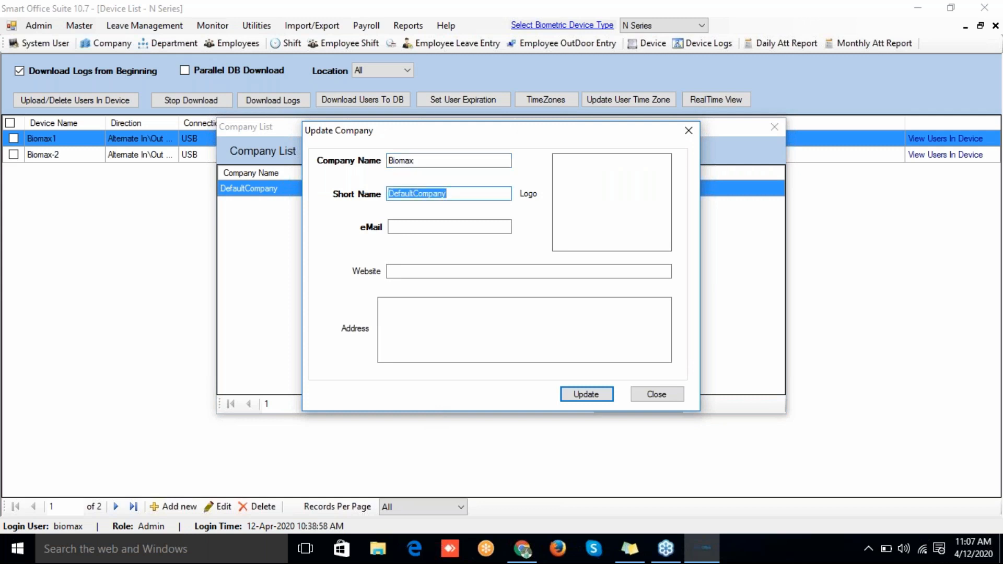
text(Biomax)
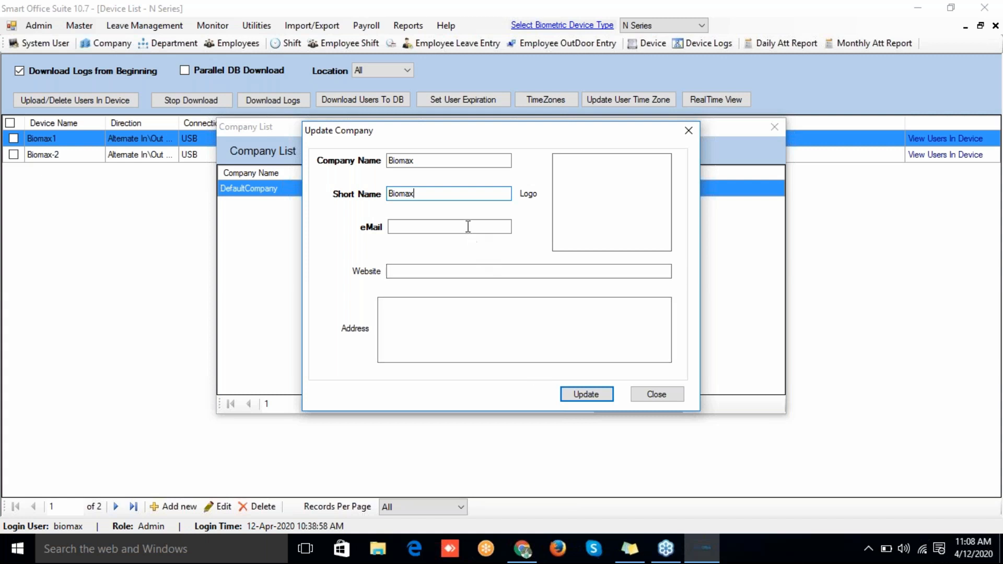
click(578, 398)
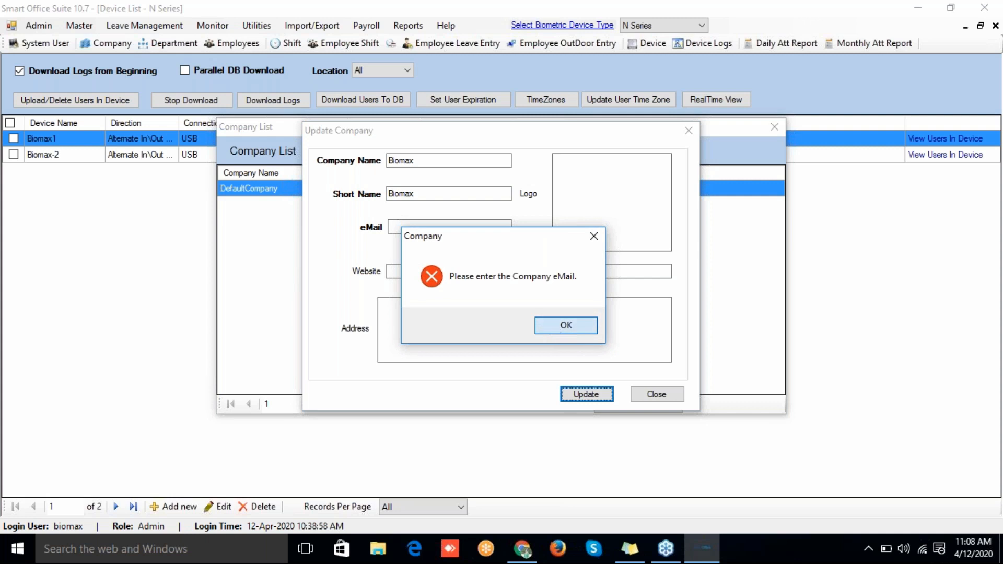
Step: Fill in the company e-mail after the missing-email warning and save the Biomax record
click(559, 325)
click(438, 226)
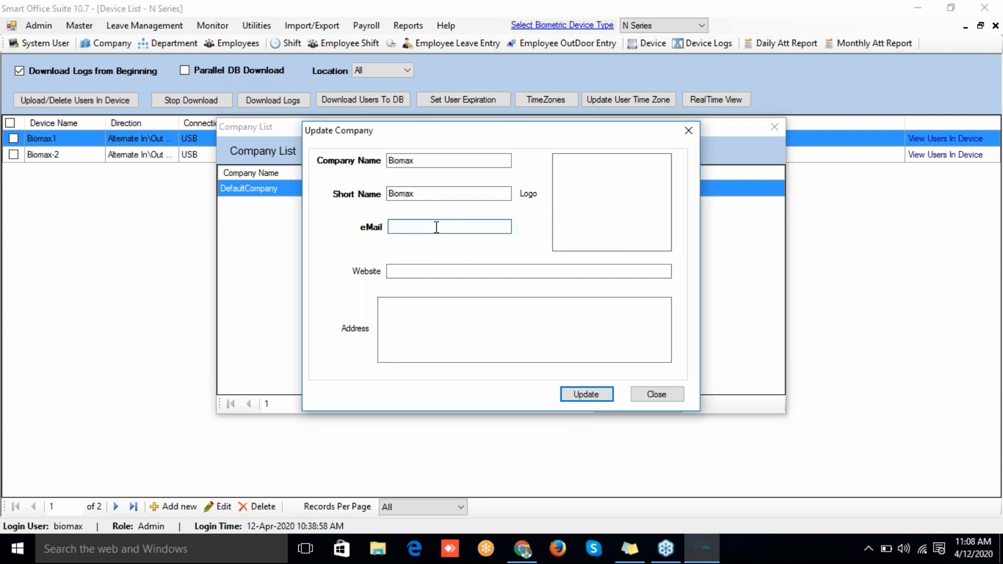
click(577, 395)
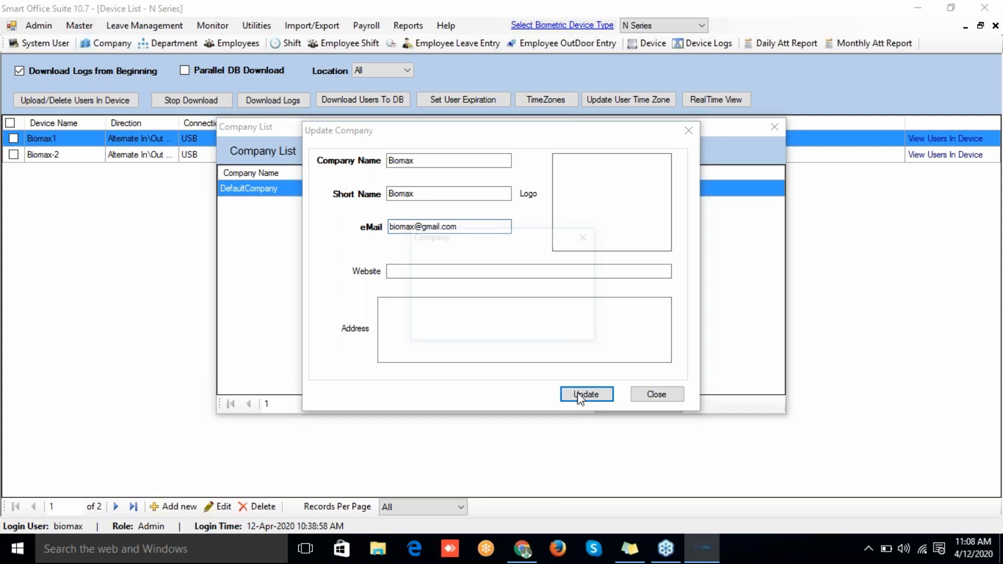
click(553, 329)
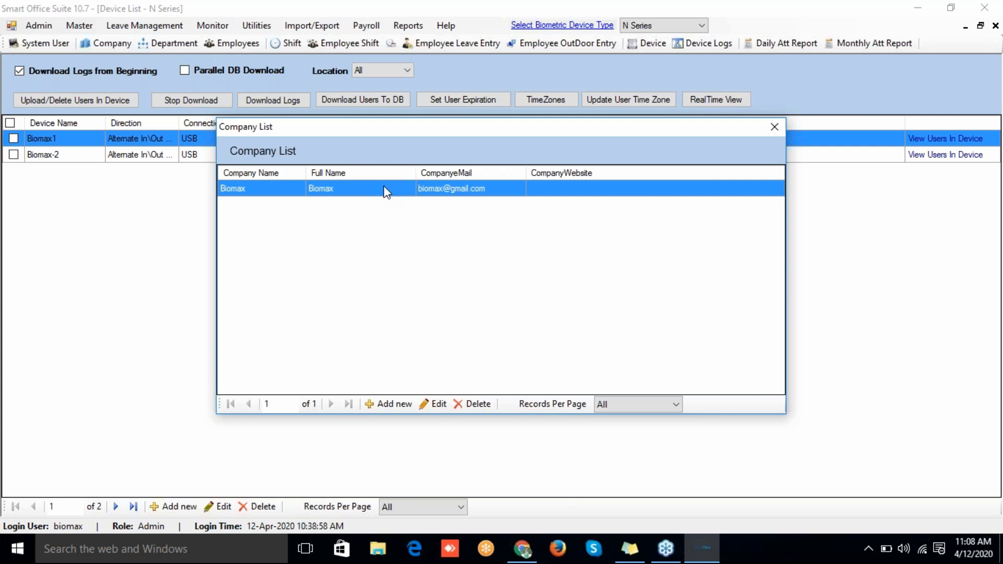
Step: Start a new company with name 123 and short name 123
click(772, 128)
click(255, 44)
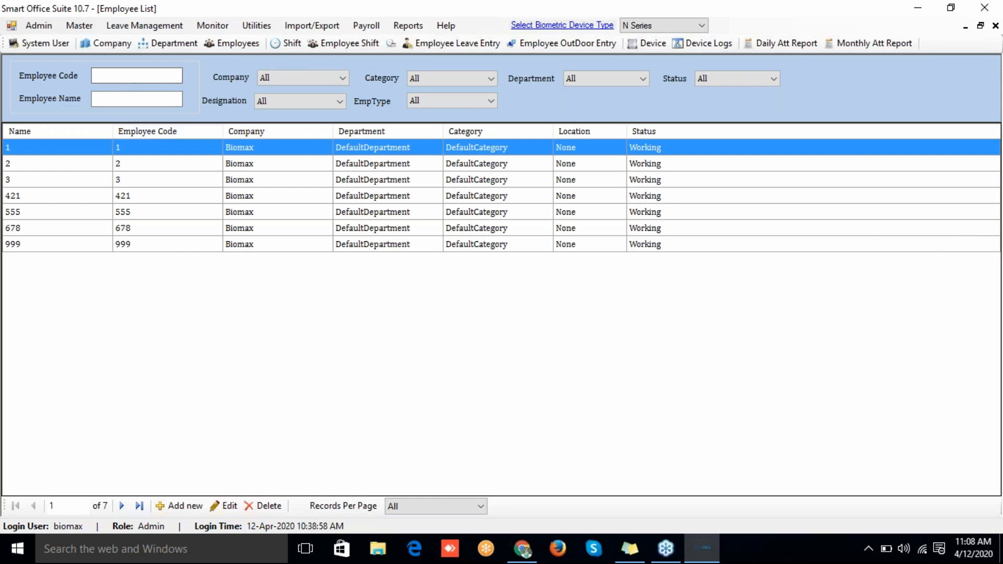
click(73, 27)
click(74, 39)
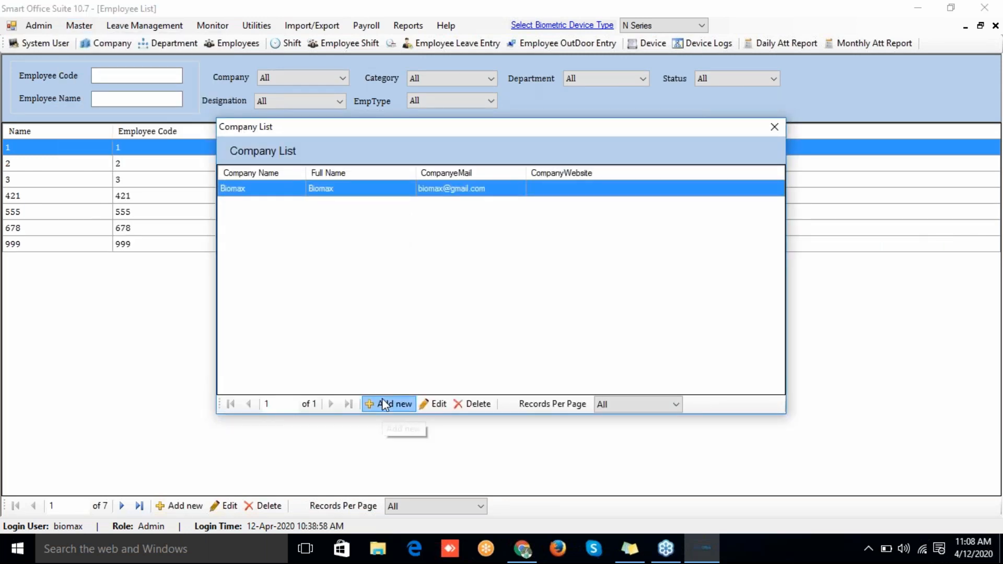
click(384, 404)
text(123)
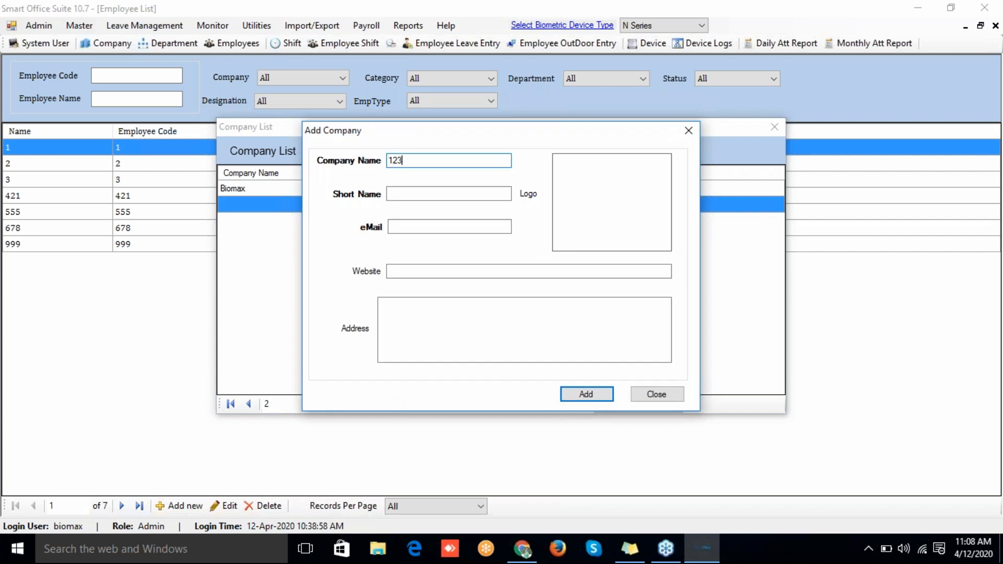
click(403, 192)
text(123)
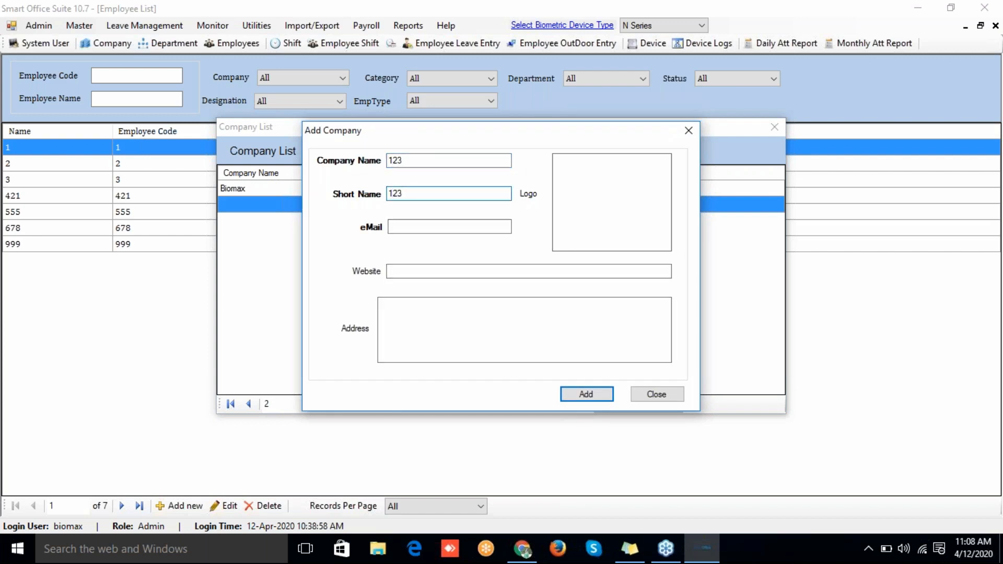
Step: Add the company e-mail after the missing-email warning and save company 123
click(597, 391)
click(566, 325)
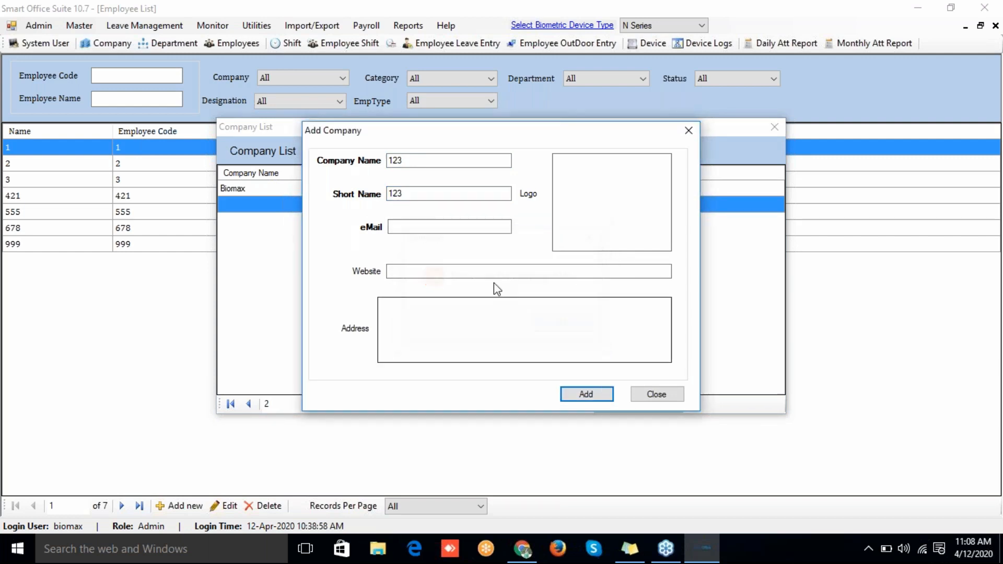
click(462, 226)
text(1@)
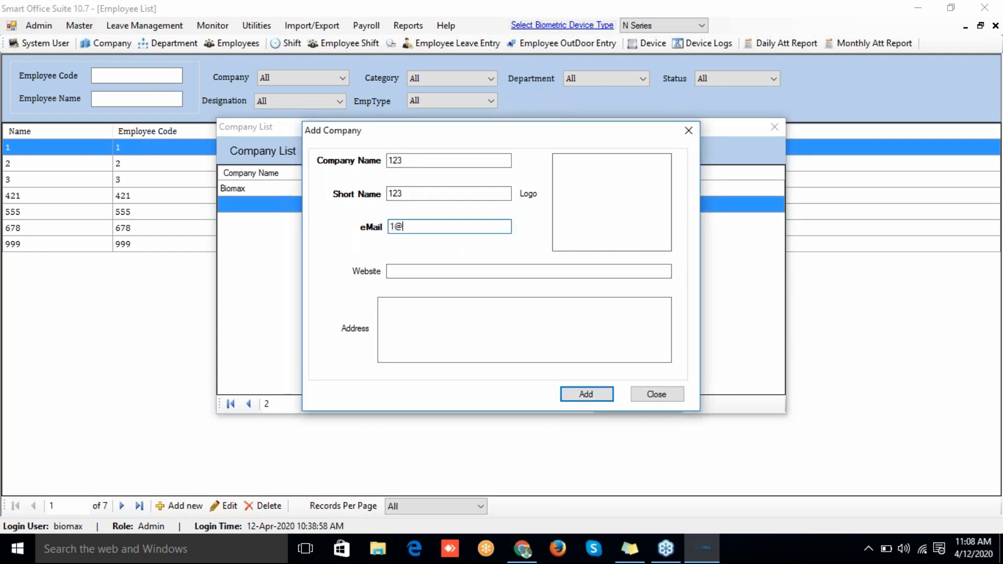
text(gmail.com)
click(594, 394)
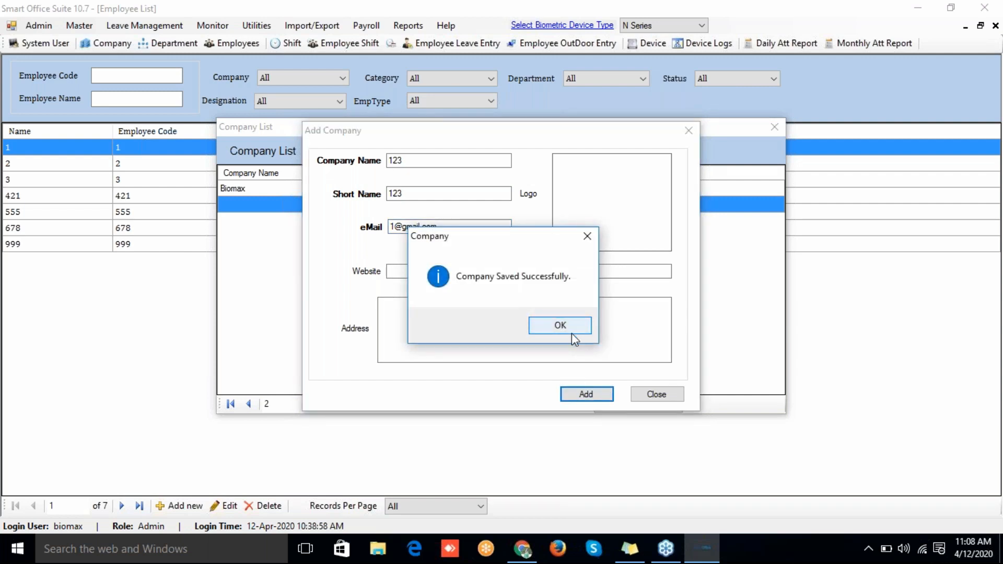
click(571, 333)
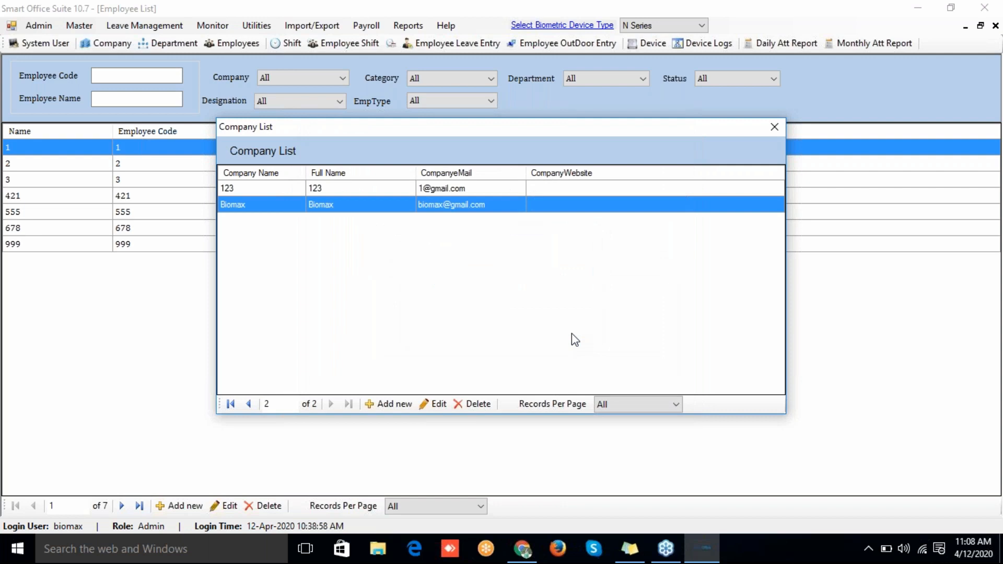
Step: Change employee 1's company from Biomax to 123 using Update Company
click(778, 124)
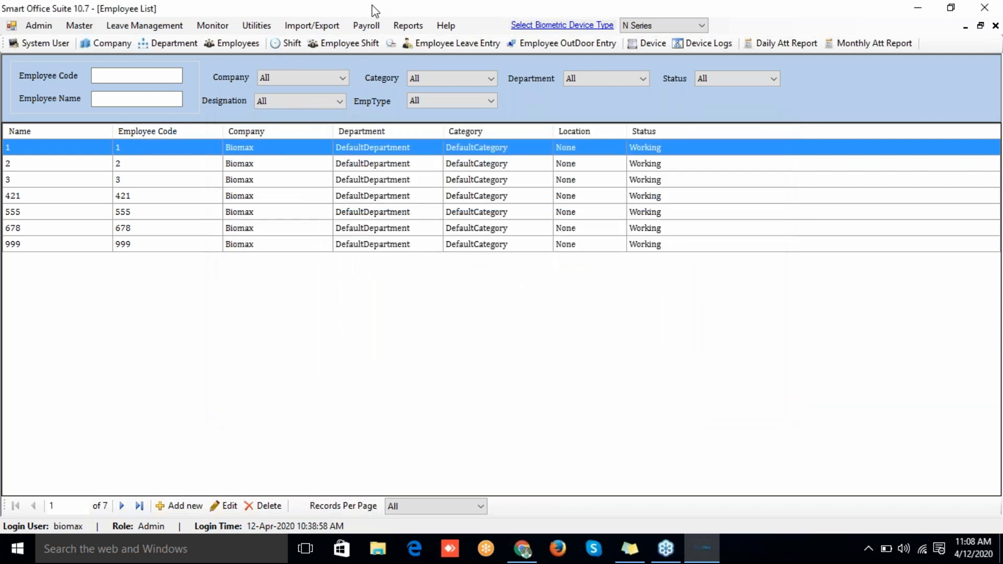
click(239, 44)
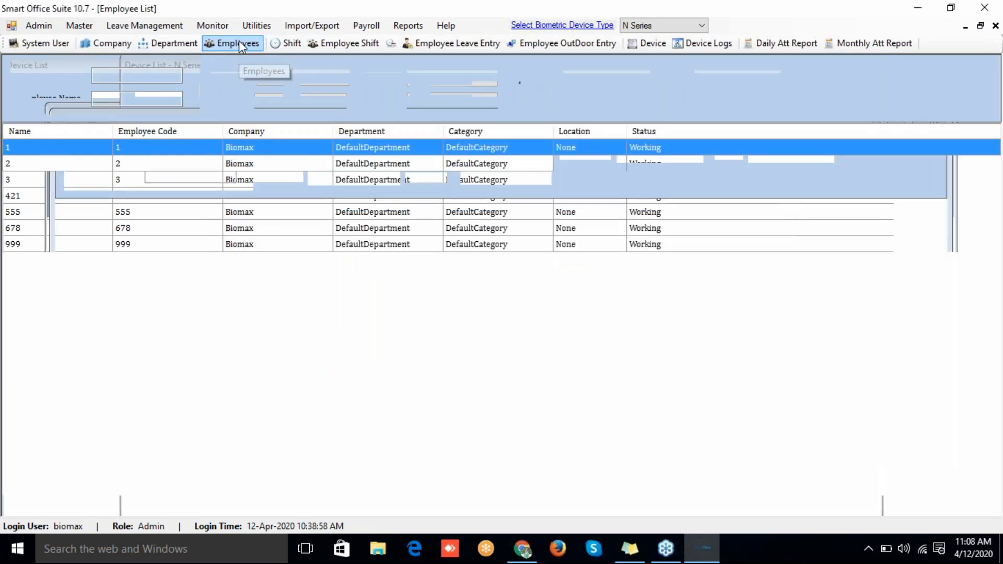
right_click(190, 144)
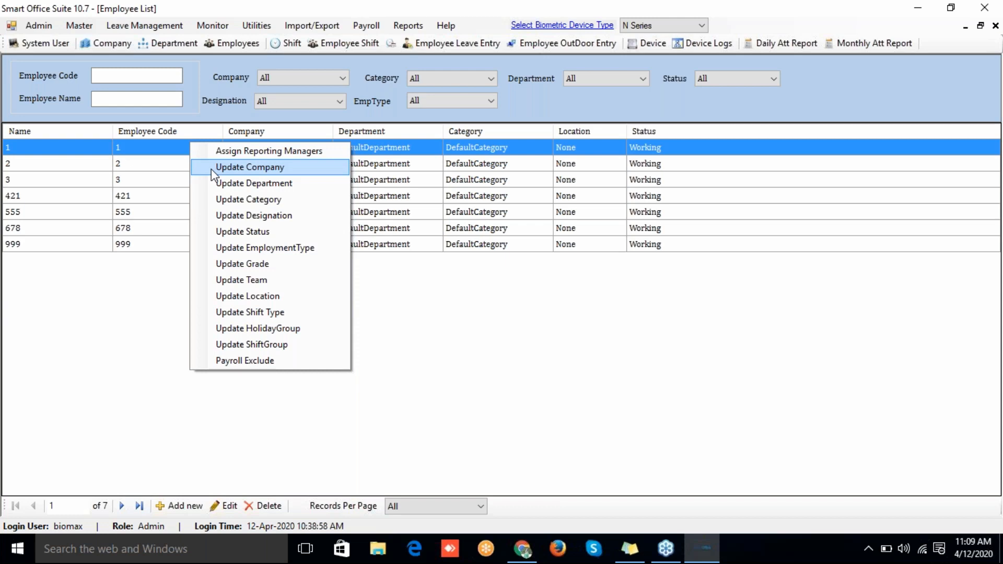
click(211, 169)
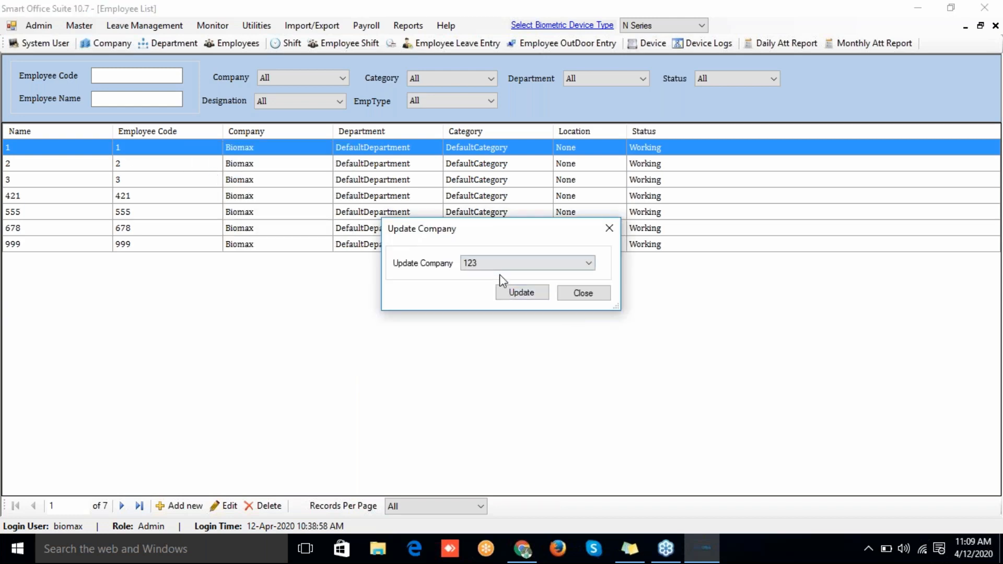
click(491, 263)
click(491, 264)
click(492, 264)
click(494, 264)
click(513, 292)
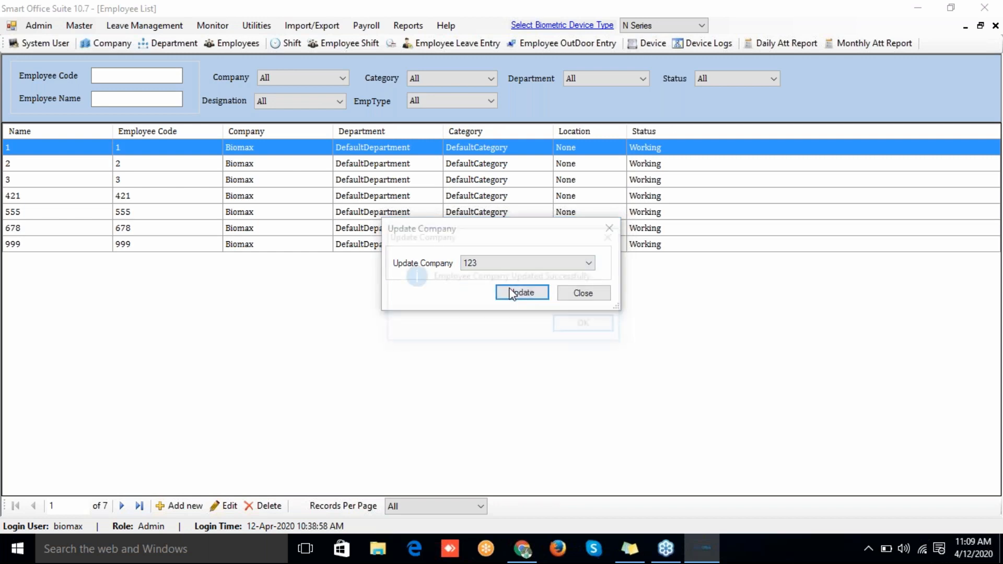
click(568, 326)
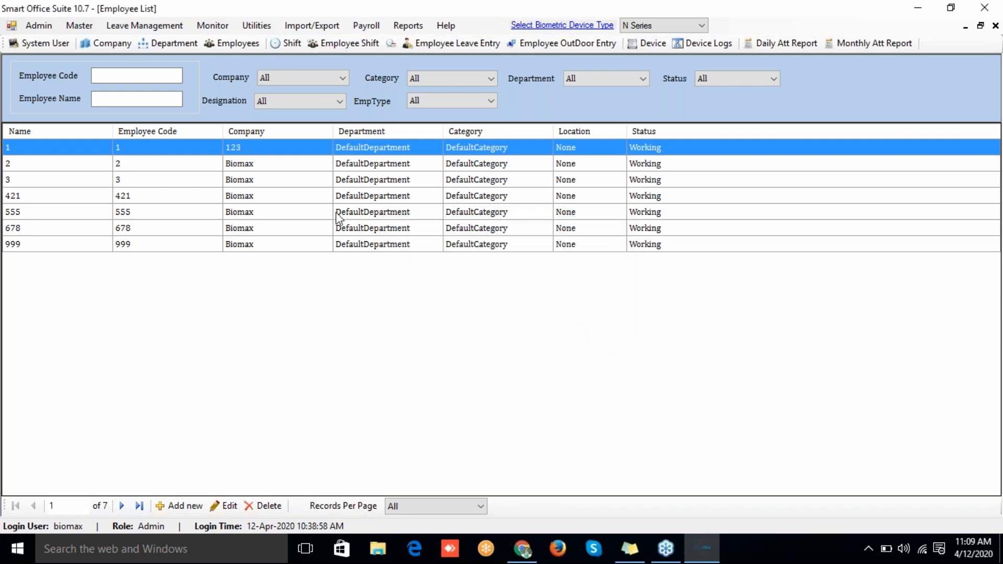
right_click(267, 171)
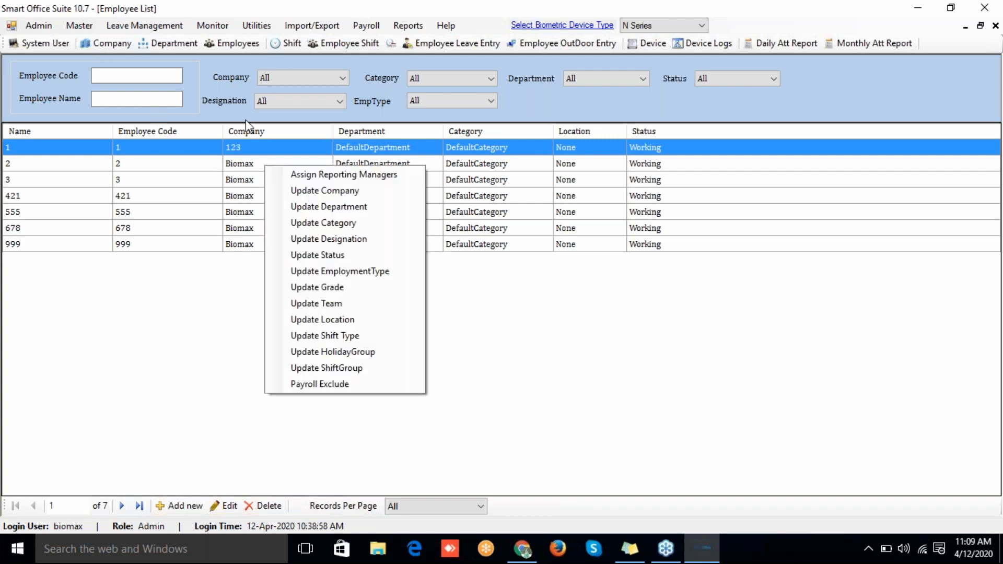
click(80, 26)
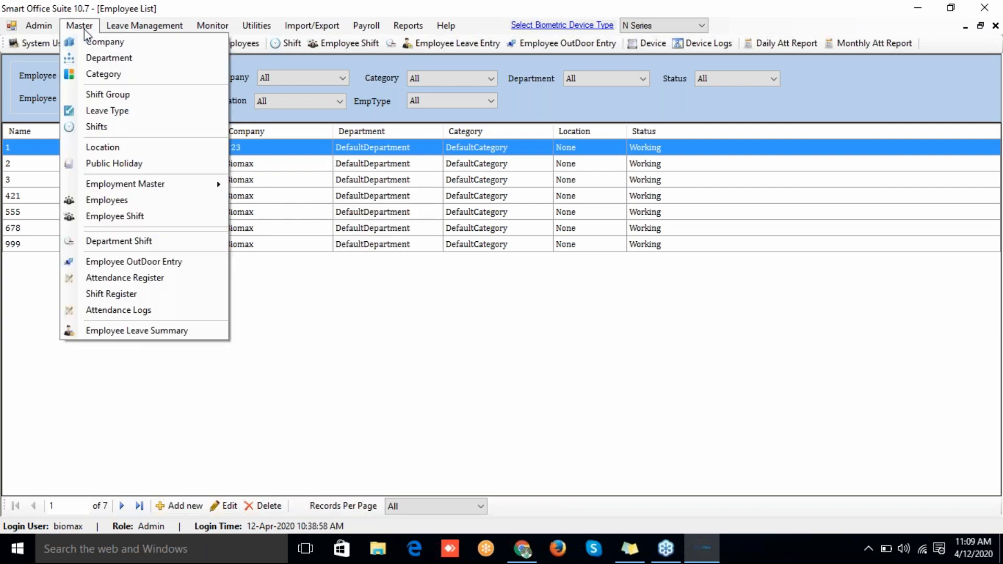
click(99, 59)
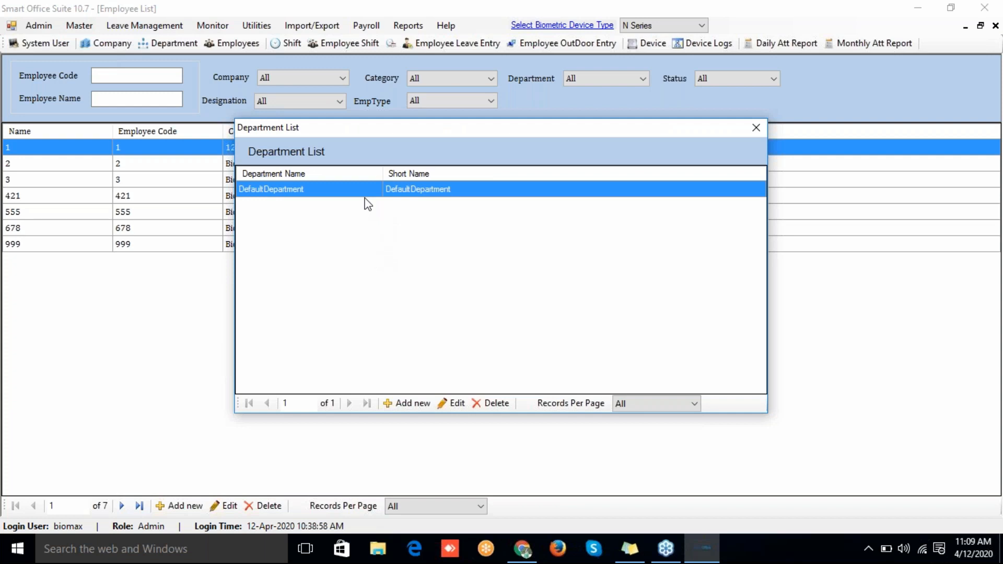
click(755, 128)
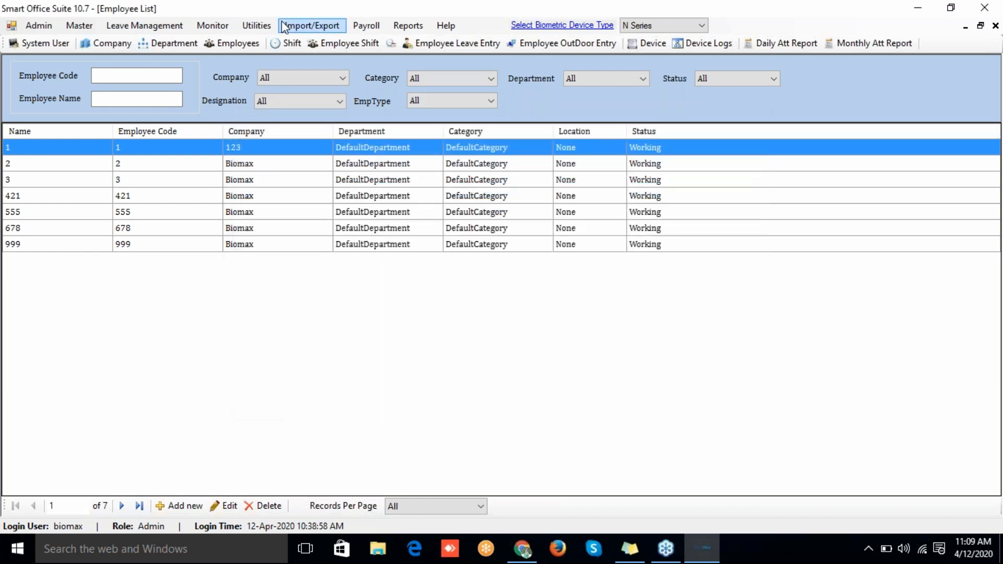
click(86, 28)
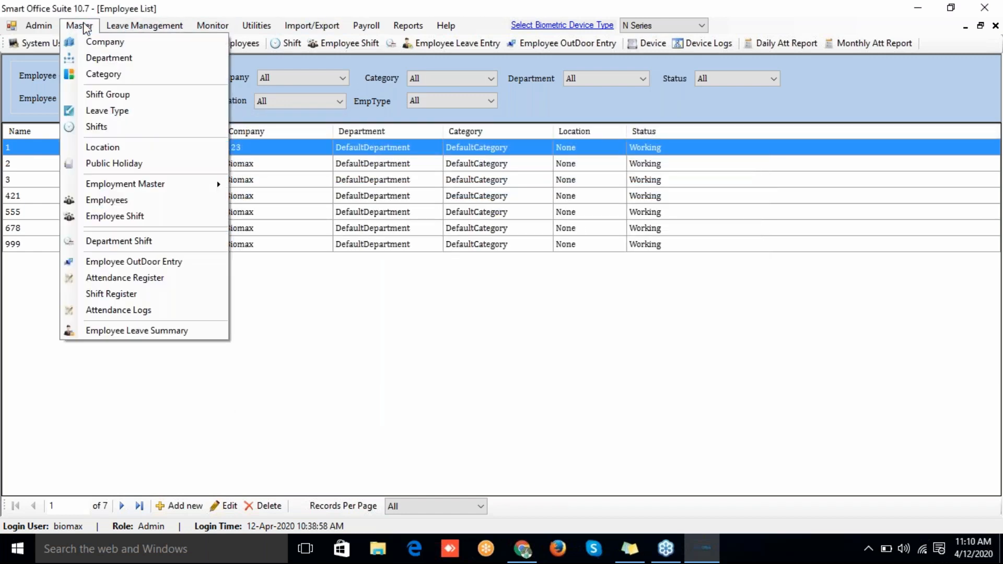
click(103, 96)
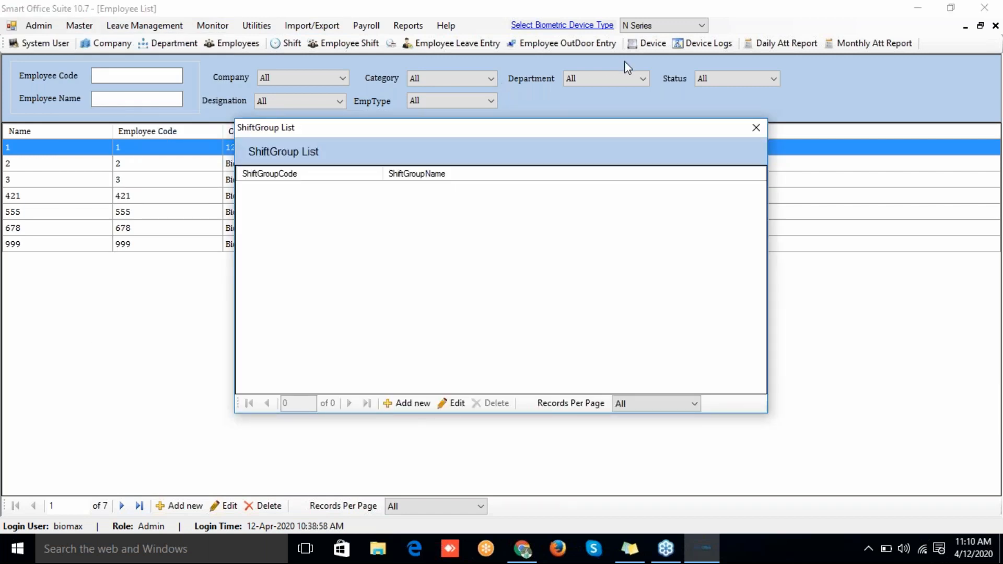
click(765, 133)
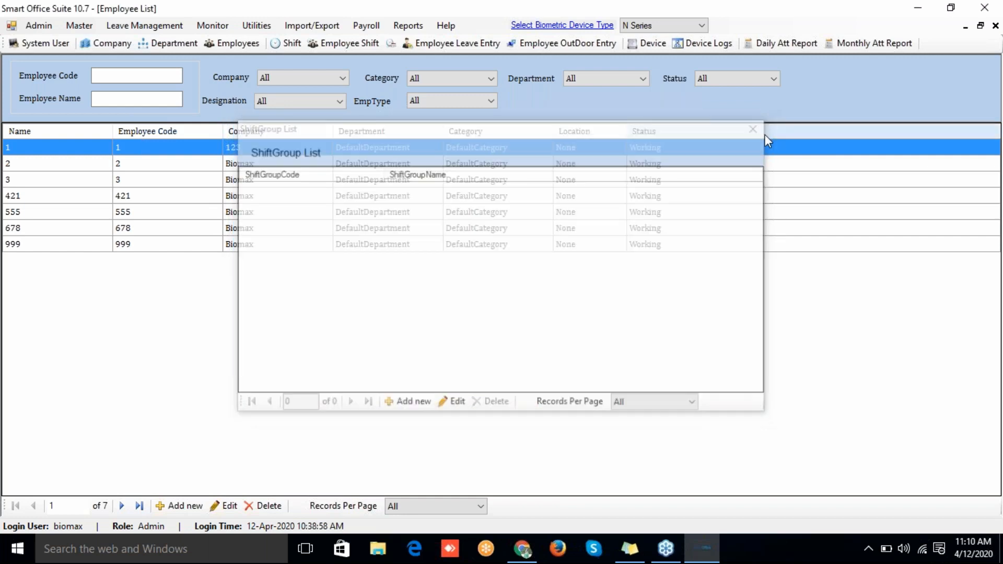
click(79, 26)
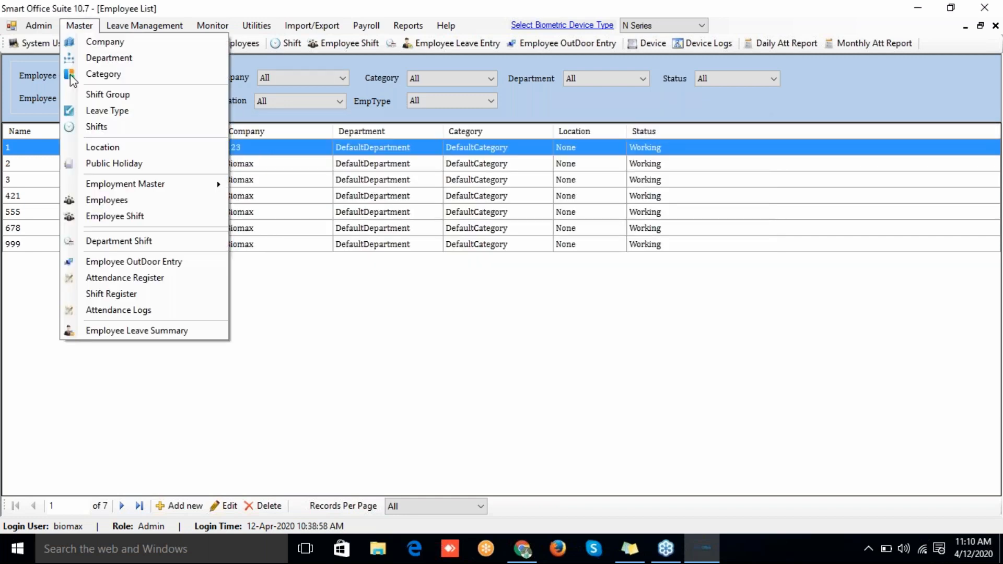
Step: Start a new shift named Eve with code Eve and a 14:00 begin time
click(79, 127)
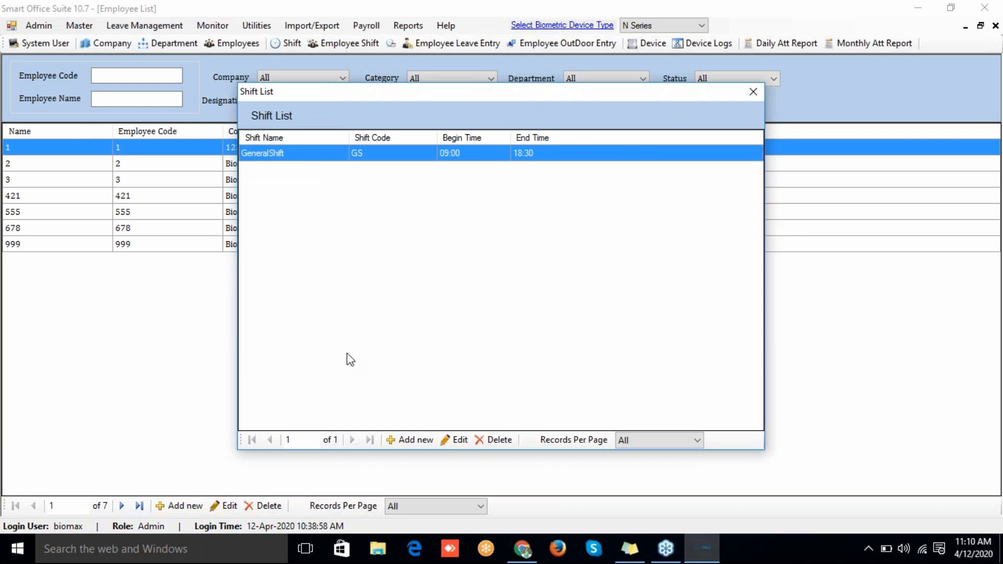
click(401, 447)
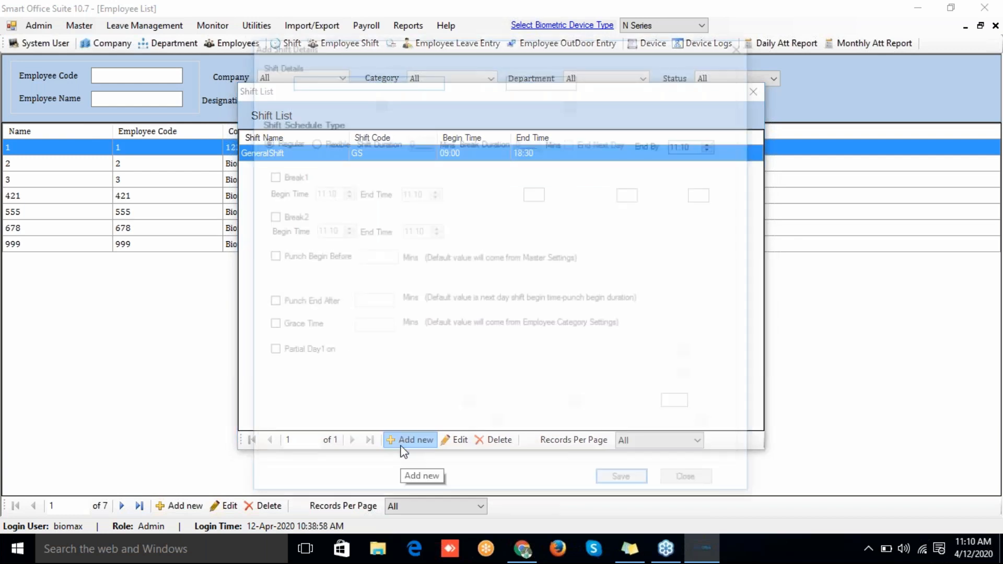
text(Eve)
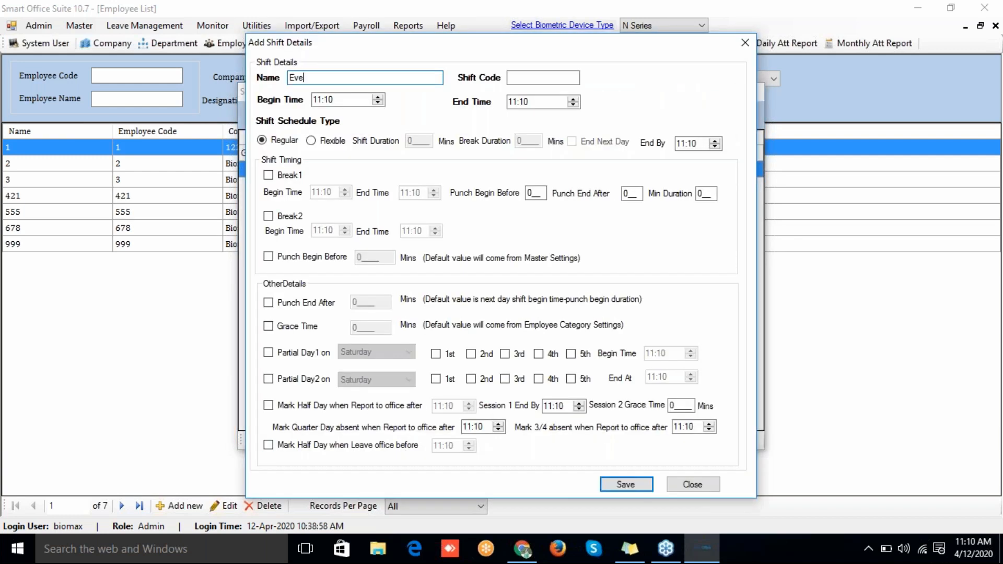
key(Tab)
text(Eve)
key(Tab)
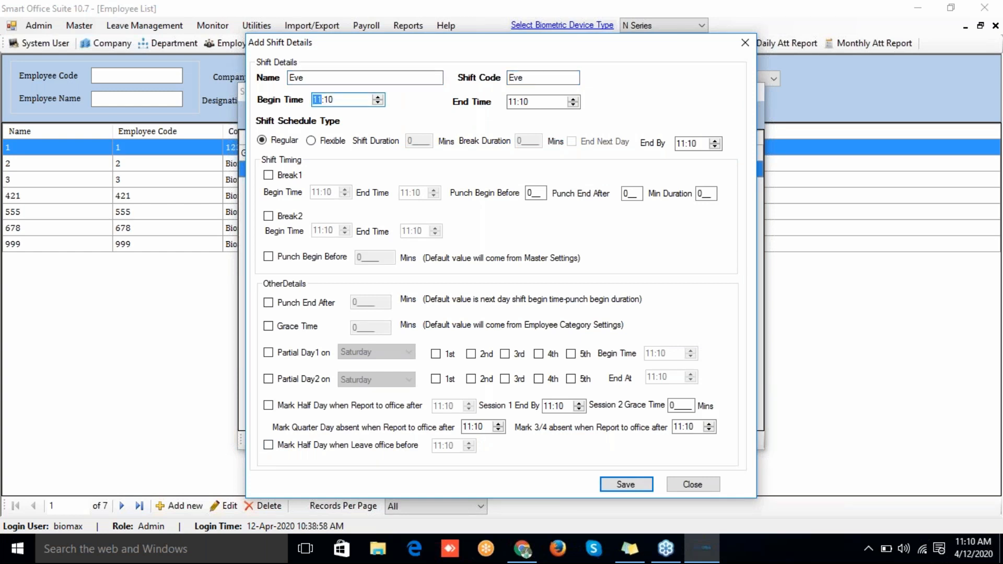
key(Right)
text(00)
Step: Set the Eve shift's end time to 19:00, save it, and close the Shift List
key(Tab)
text(7)
text(19)
key(Tab)
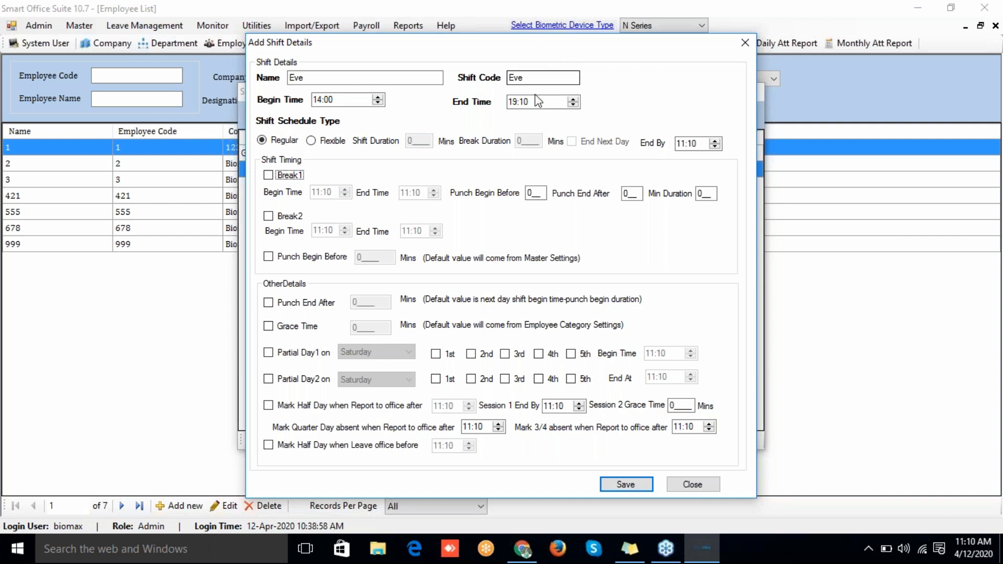
click(531, 103)
text(00)
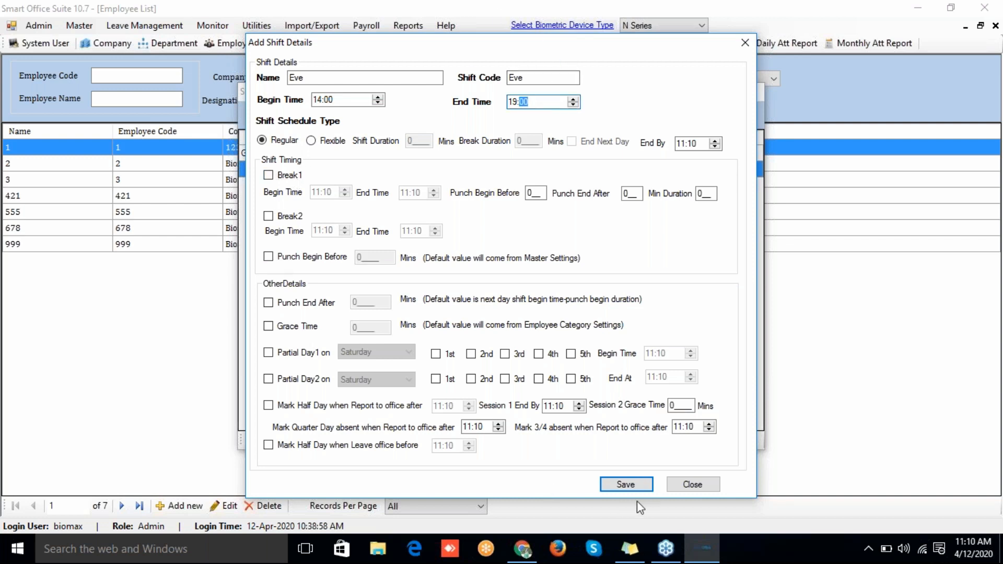
click(635, 485)
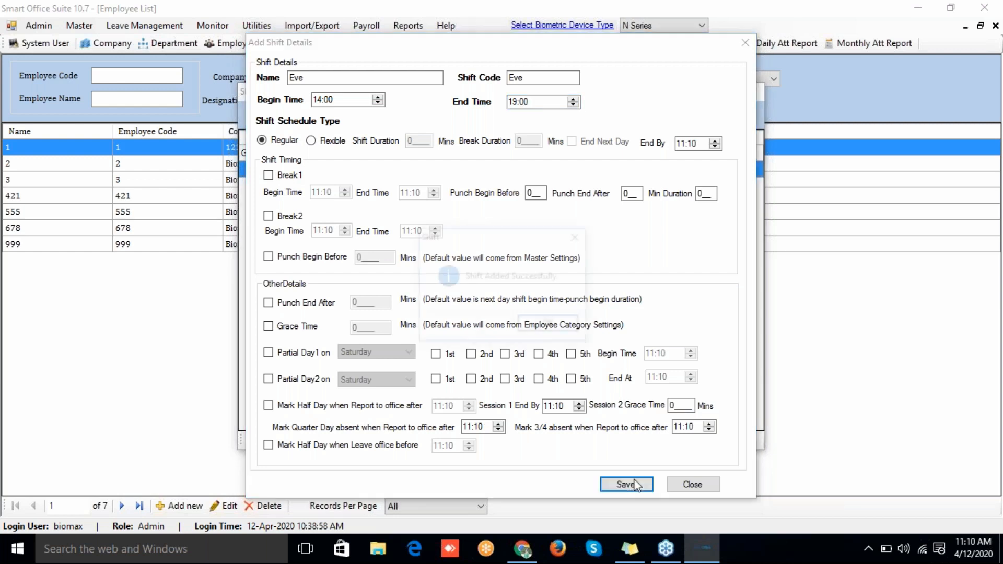
click(559, 333)
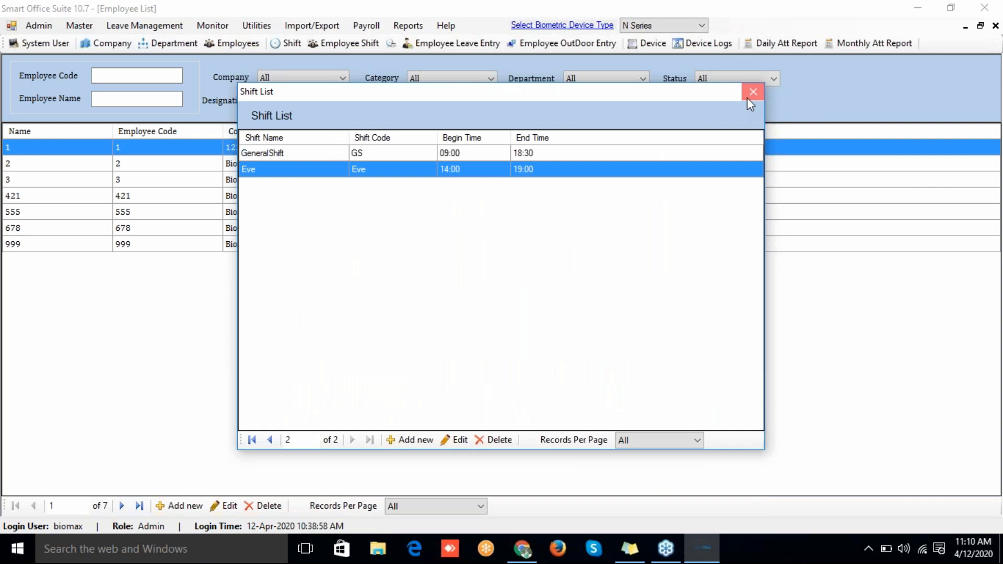
click(748, 96)
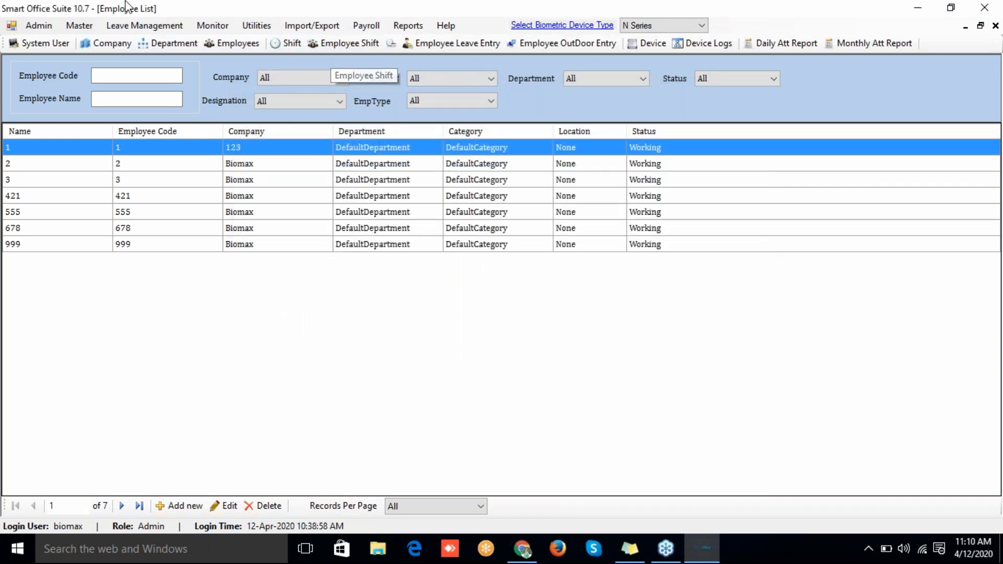
Step: Assign shift GS to employee 1 for 12-Apr-2020 through Employee Shift
click(82, 29)
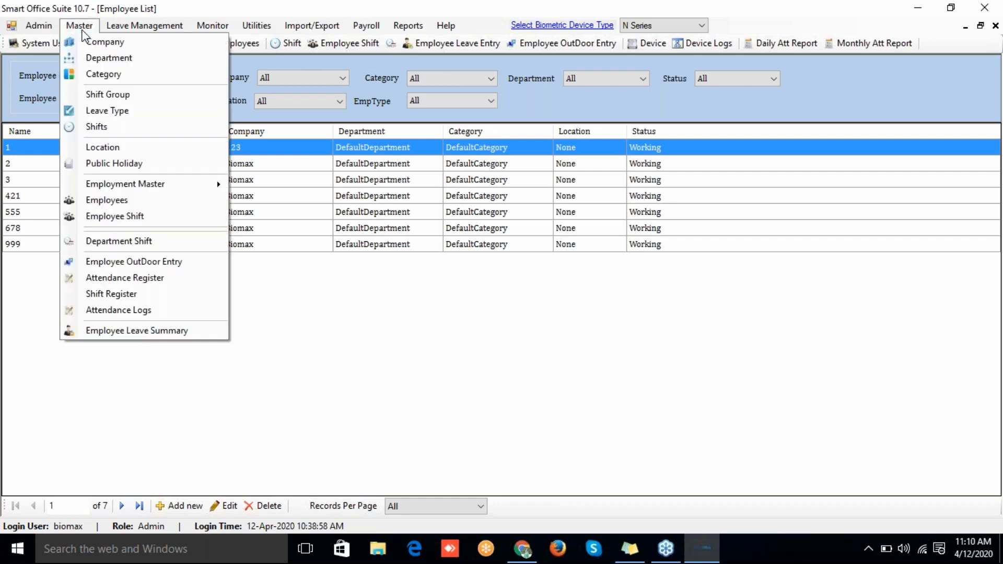
click(128, 217)
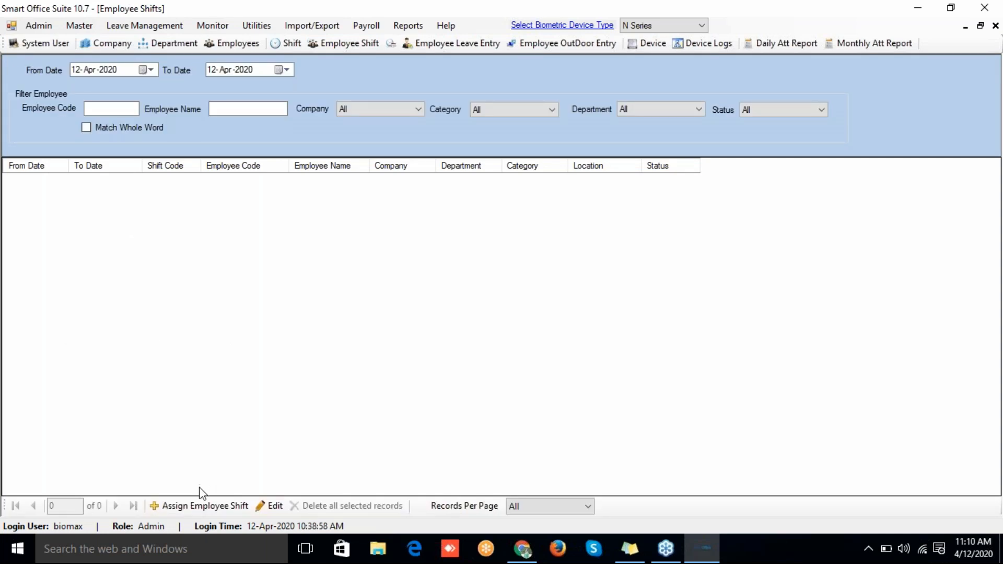
click(205, 507)
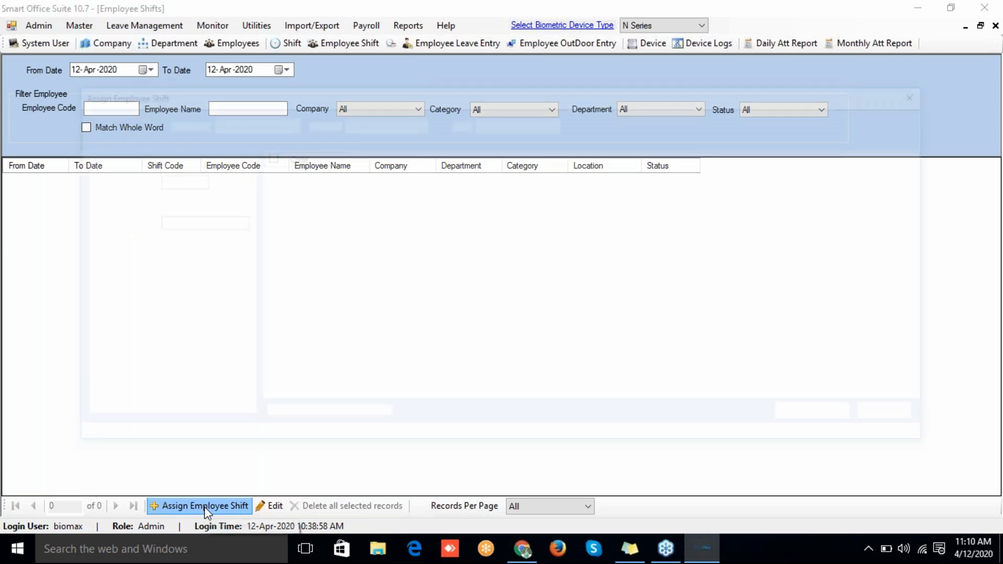
click(266, 171)
click(488, 122)
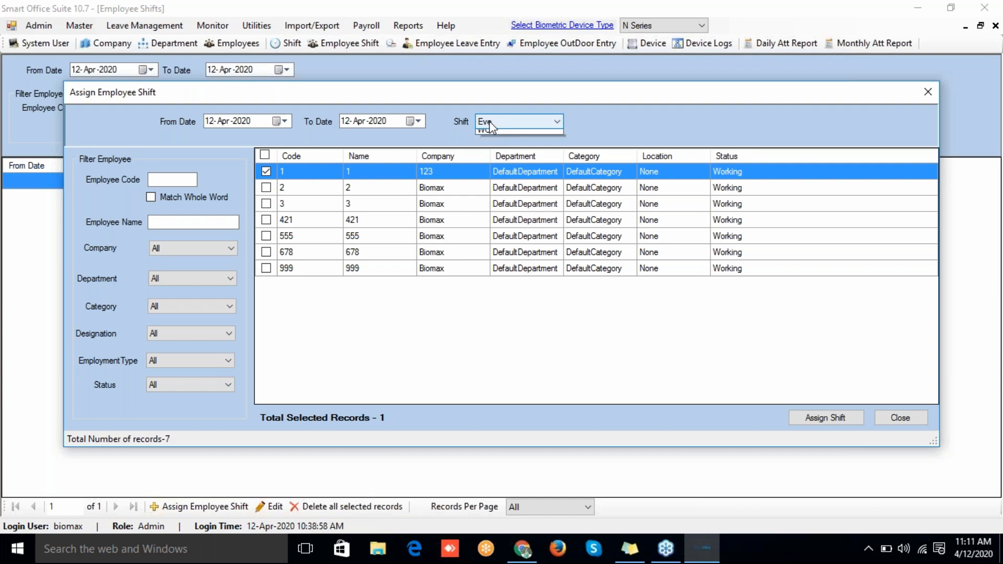
click(486, 144)
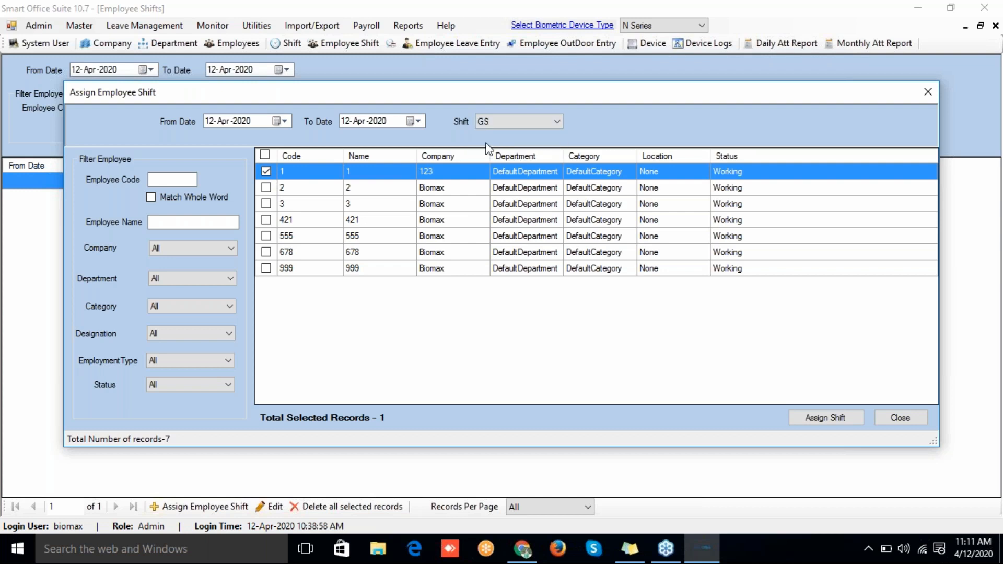
click(813, 417)
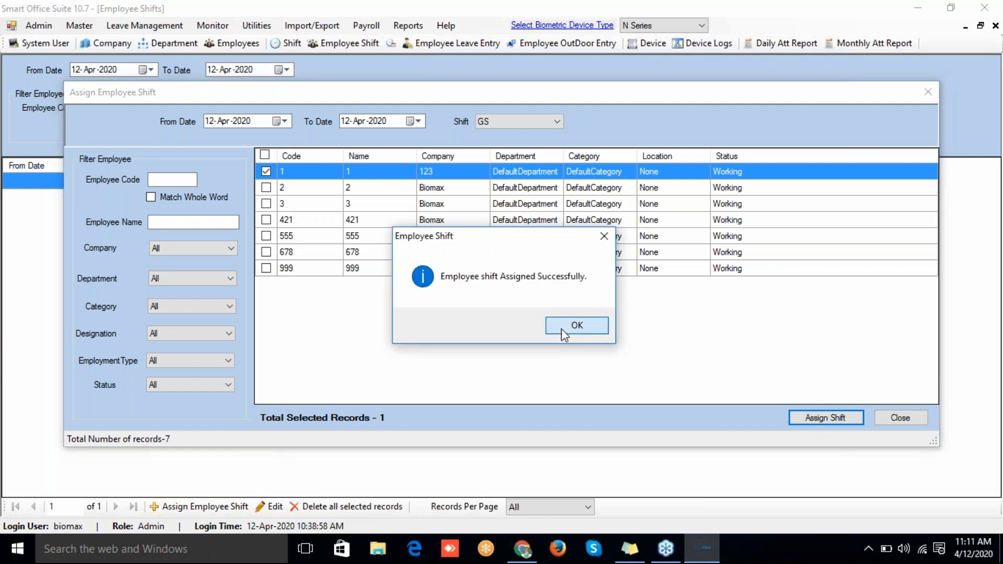
click(561, 328)
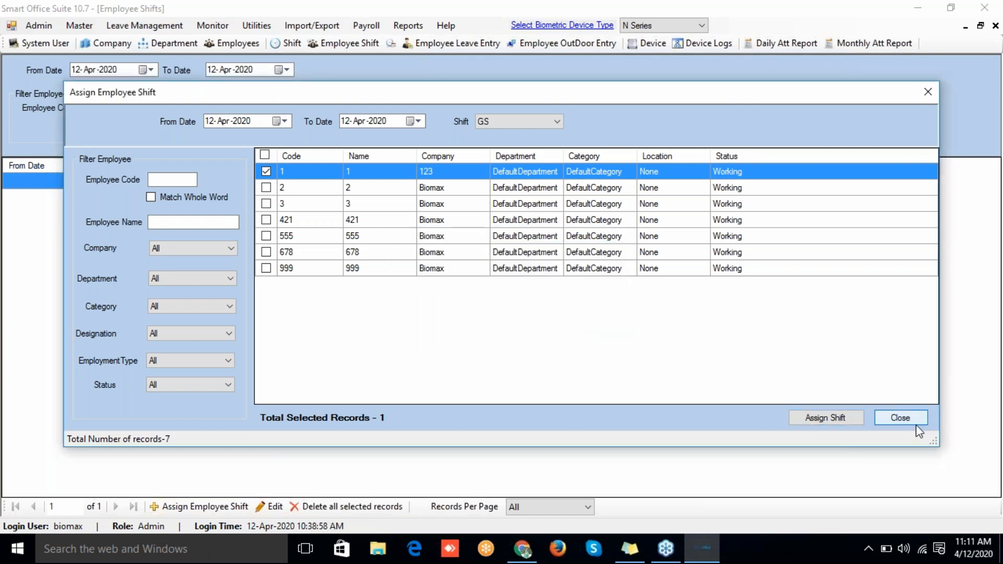
click(916, 425)
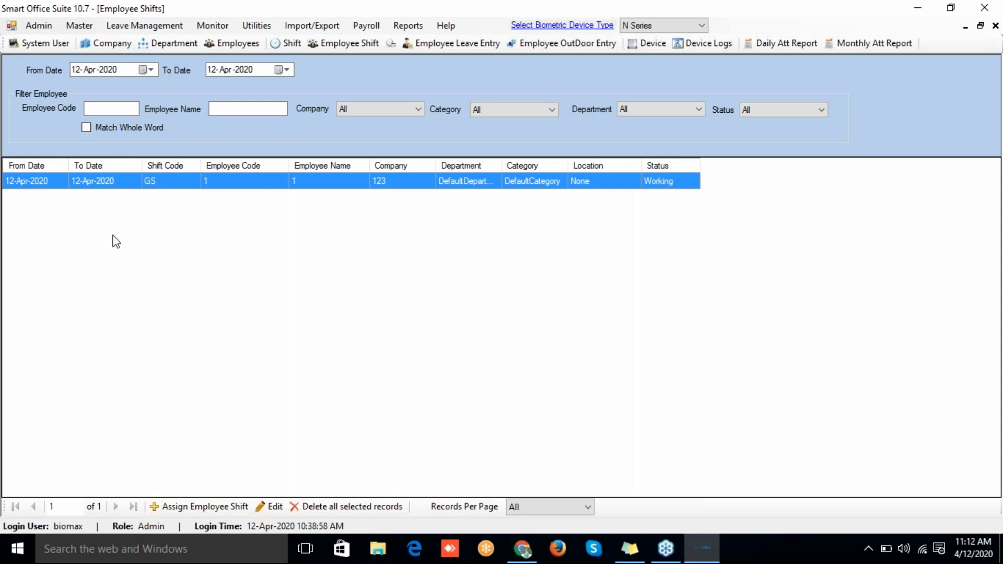
Step: Create shift group 123 with code 123 covering the Eve and GS shifts
click(77, 27)
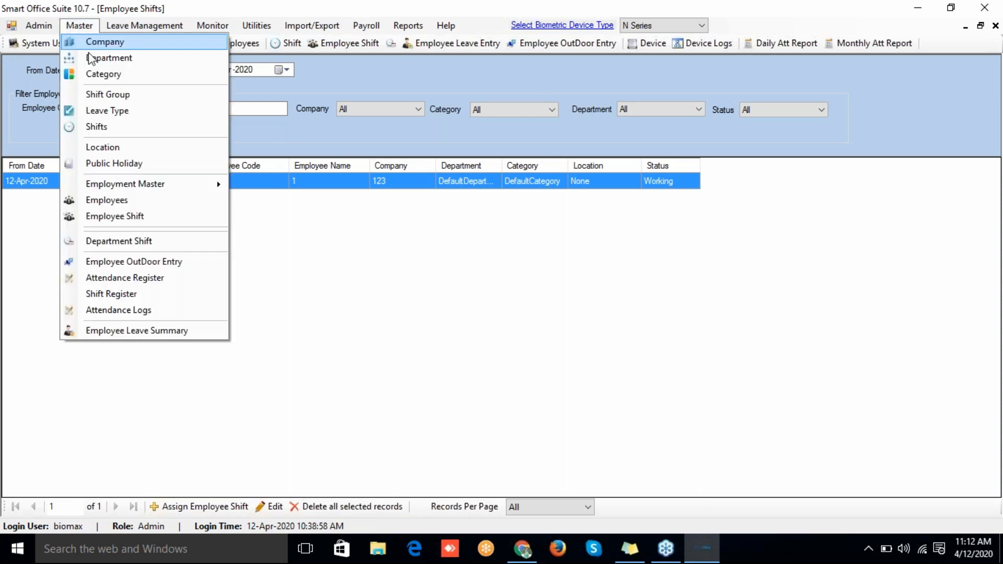
click(105, 97)
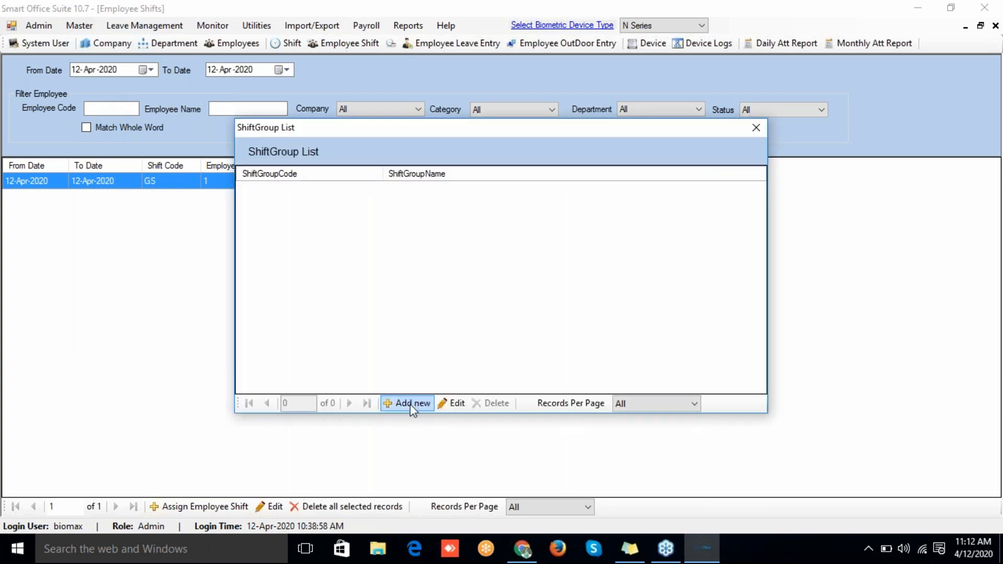
click(412, 404)
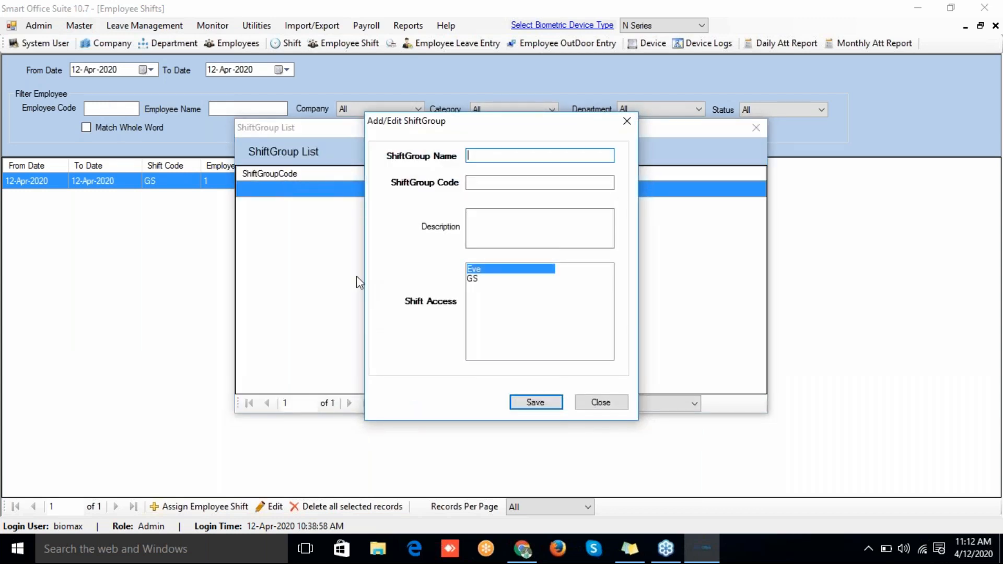
text(123123)
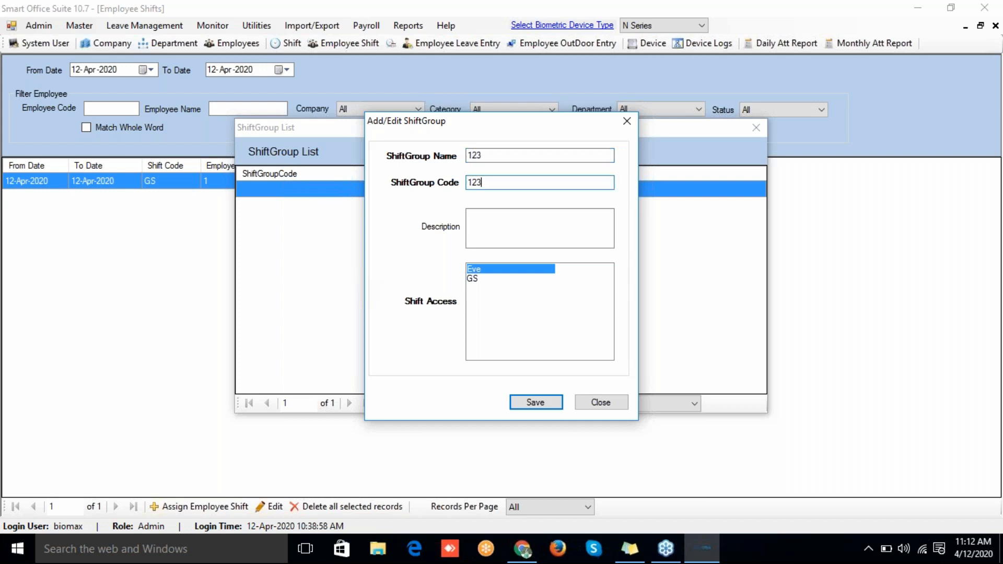
key(Tab)
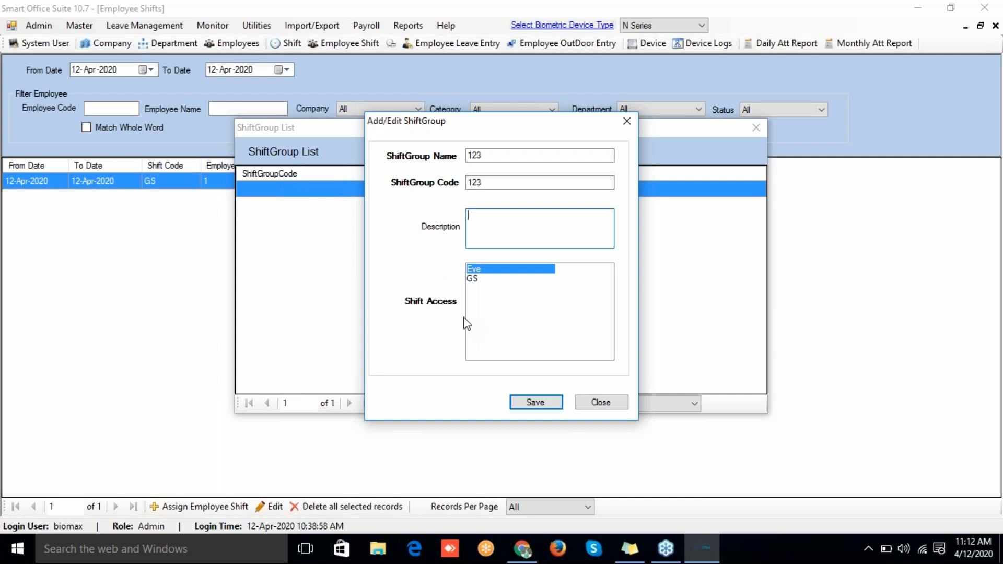
click(471, 280)
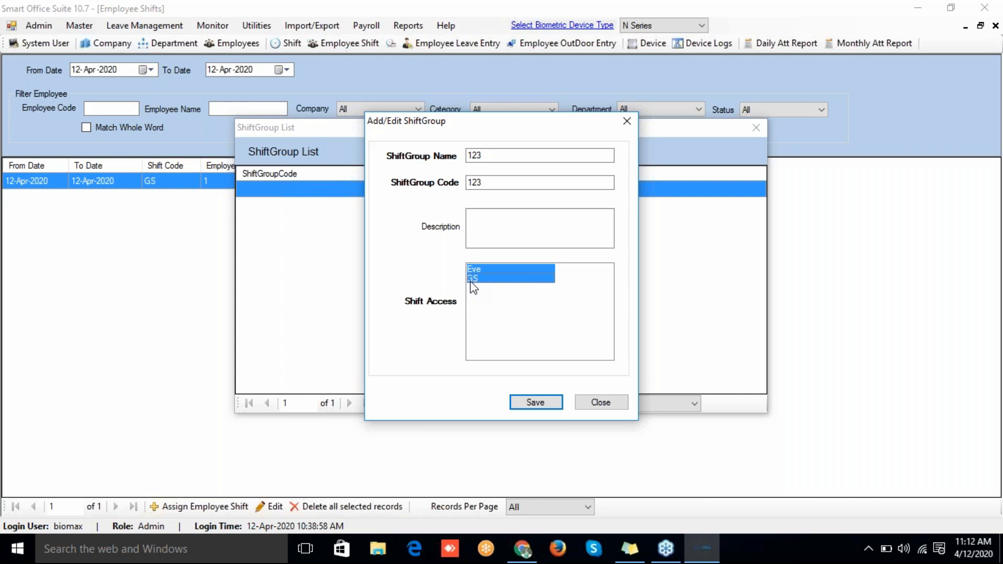
click(536, 406)
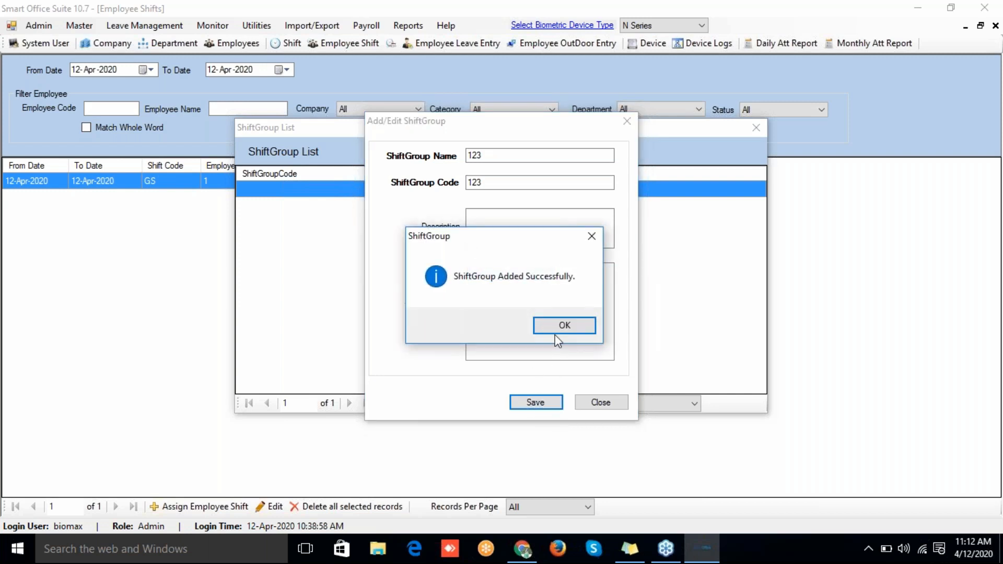
click(546, 317)
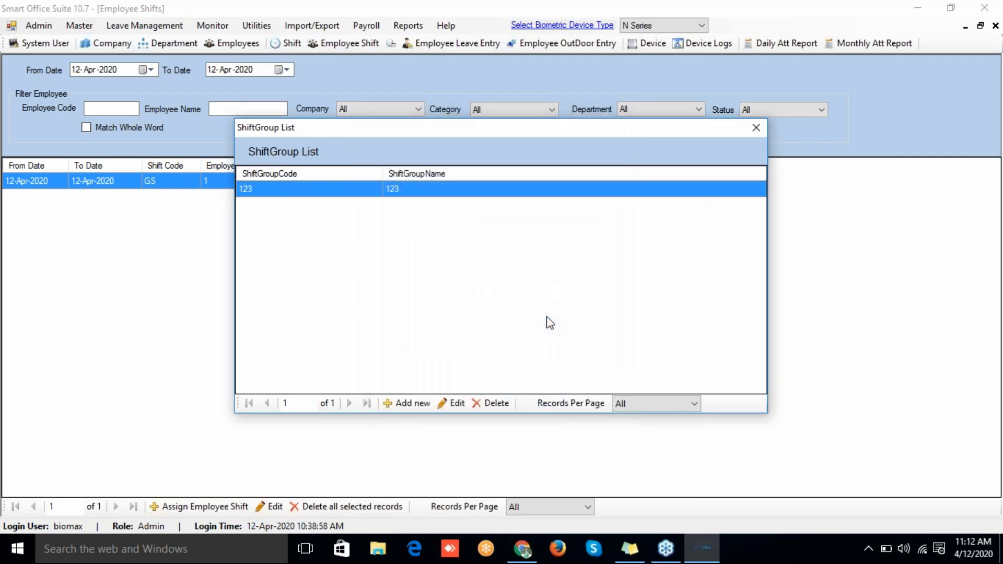
click(756, 128)
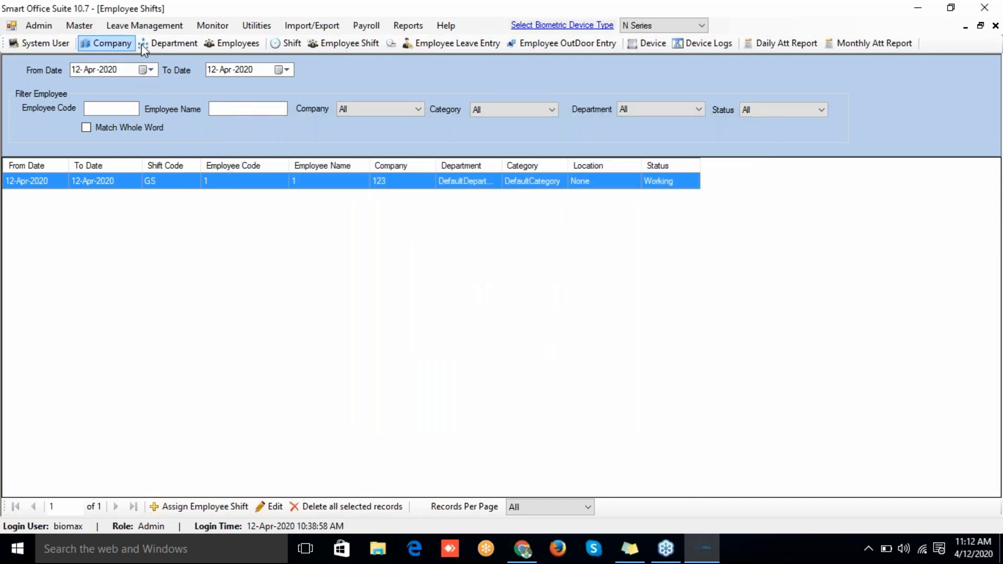
Step: Set employee 1's Shift Group to 123 in the employee details and save
click(216, 46)
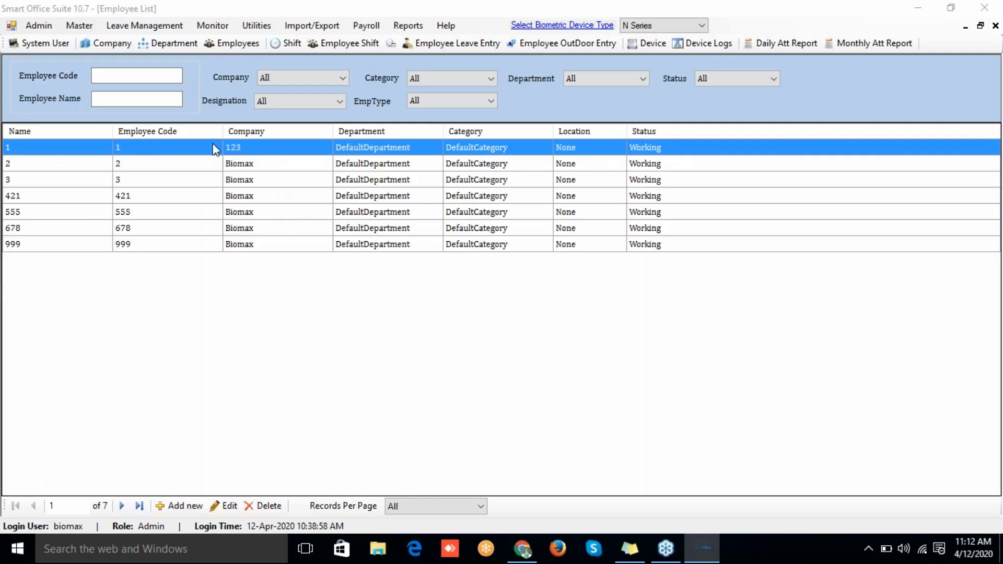
double_click(216, 150)
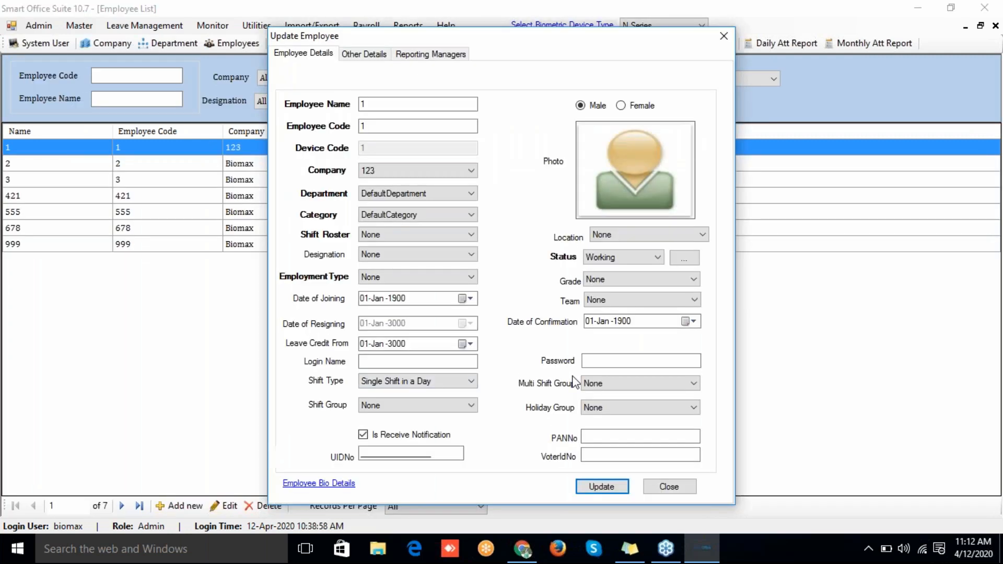
click(469, 406)
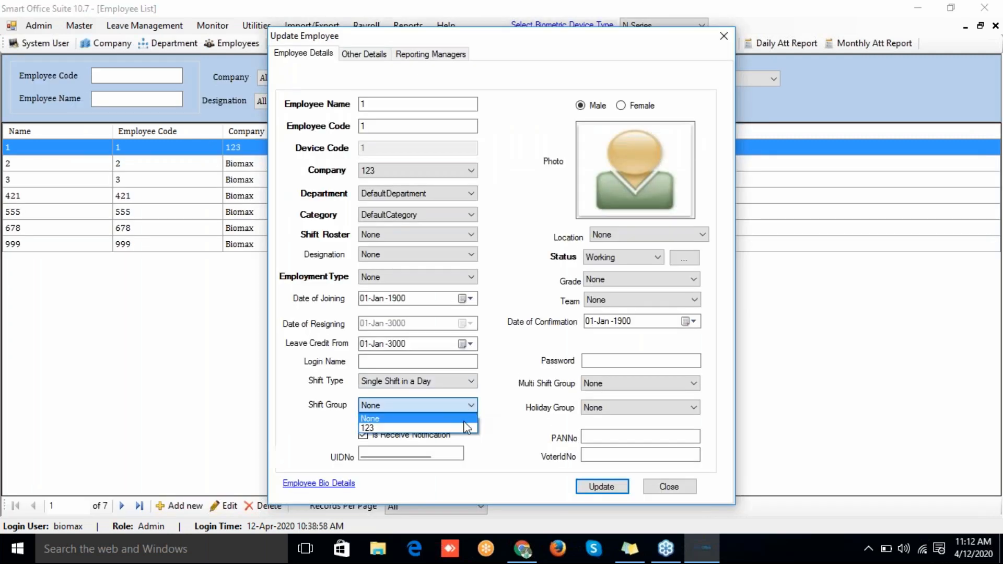
click(464, 420)
click(462, 411)
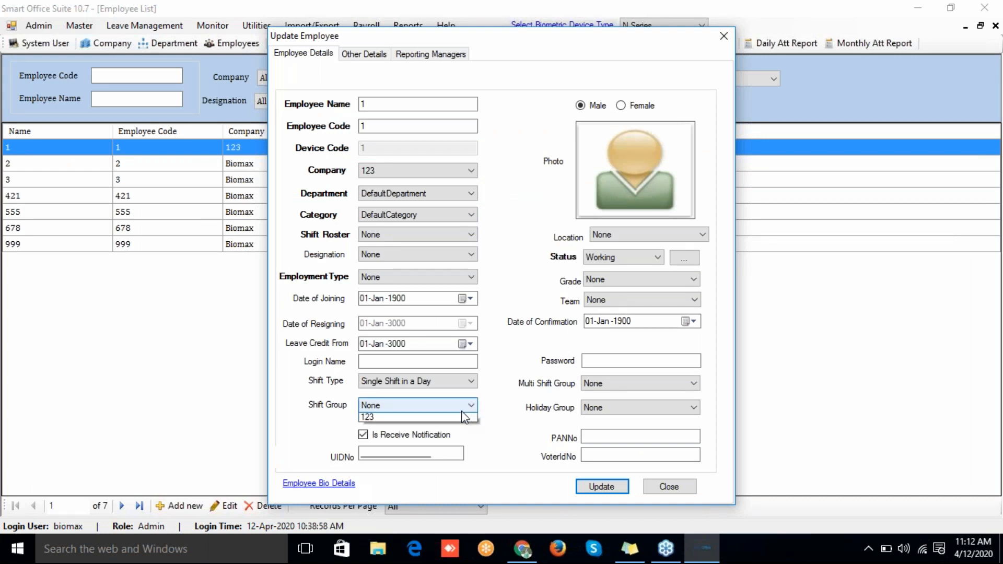
click(459, 425)
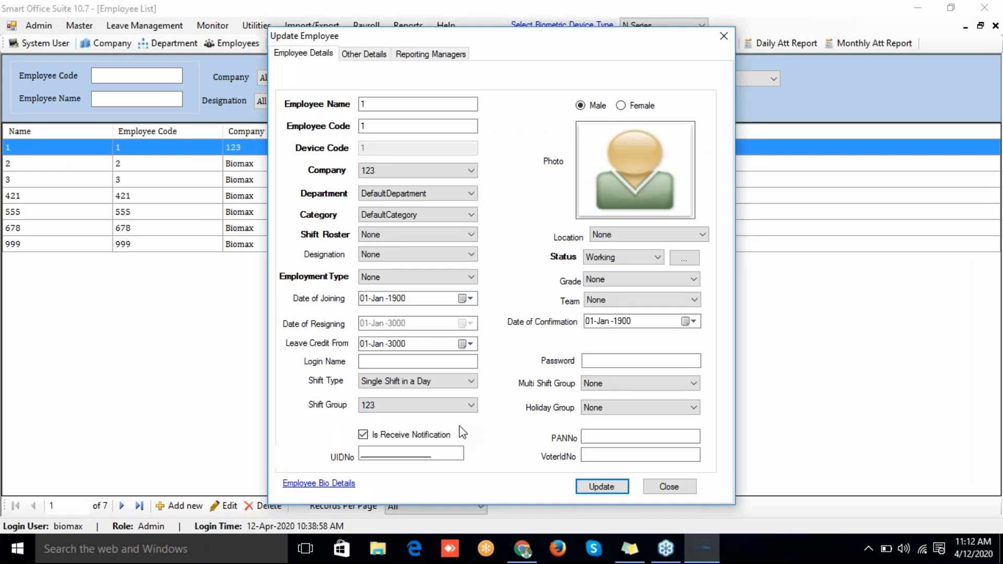
click(611, 490)
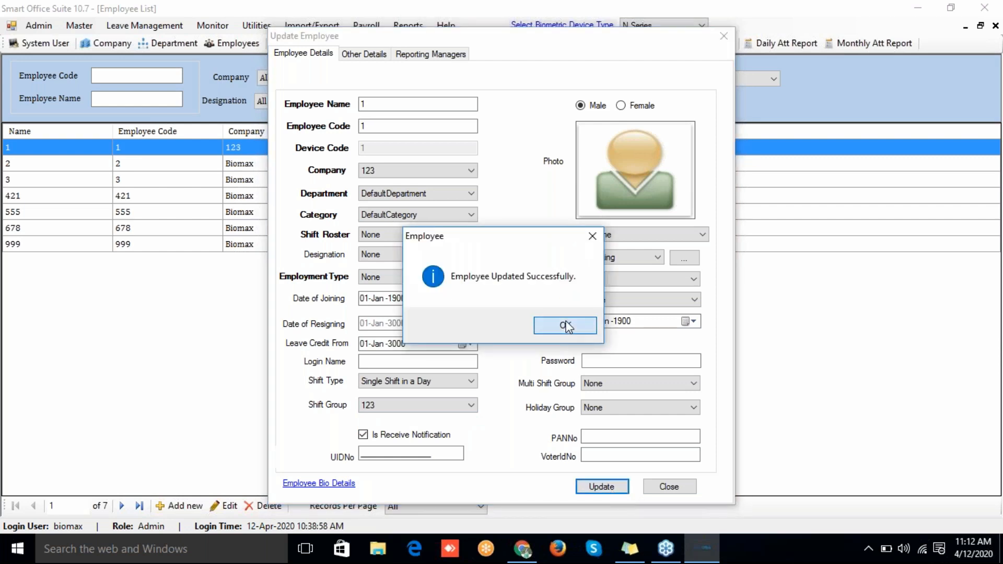
click(567, 326)
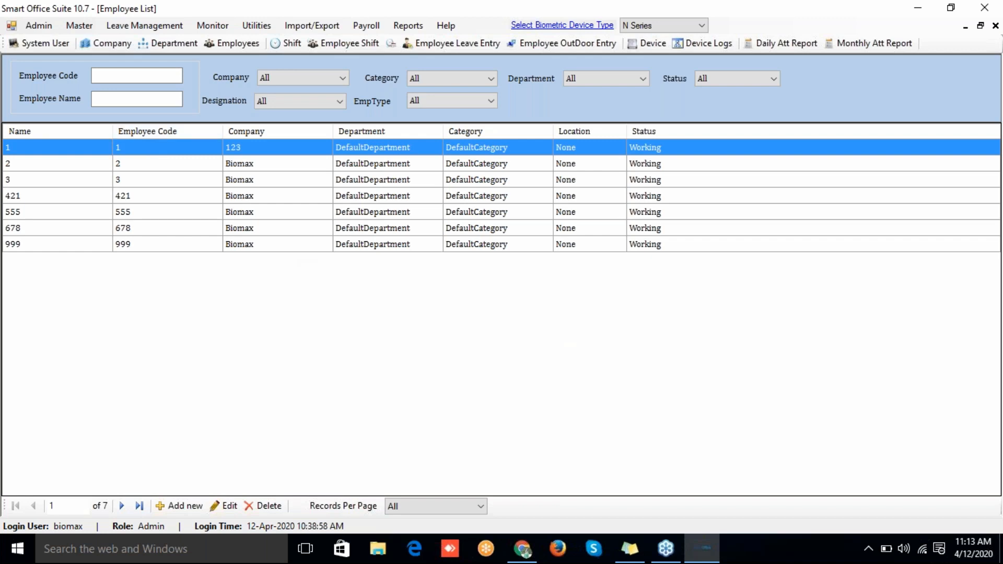
Step: Open the Option Settings window from the Admin menu, landing on Mail Settings
click(82, 27)
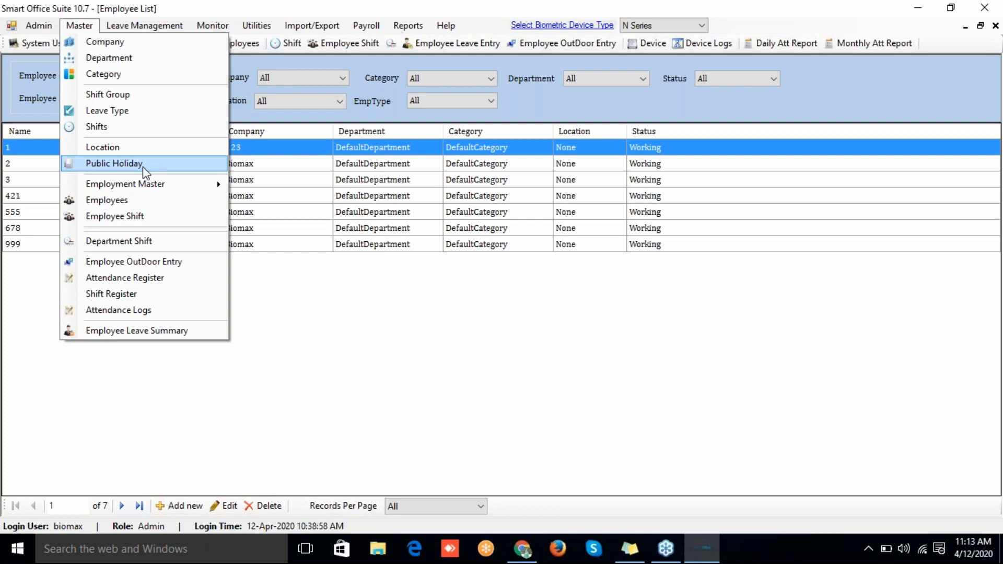
click(349, 379)
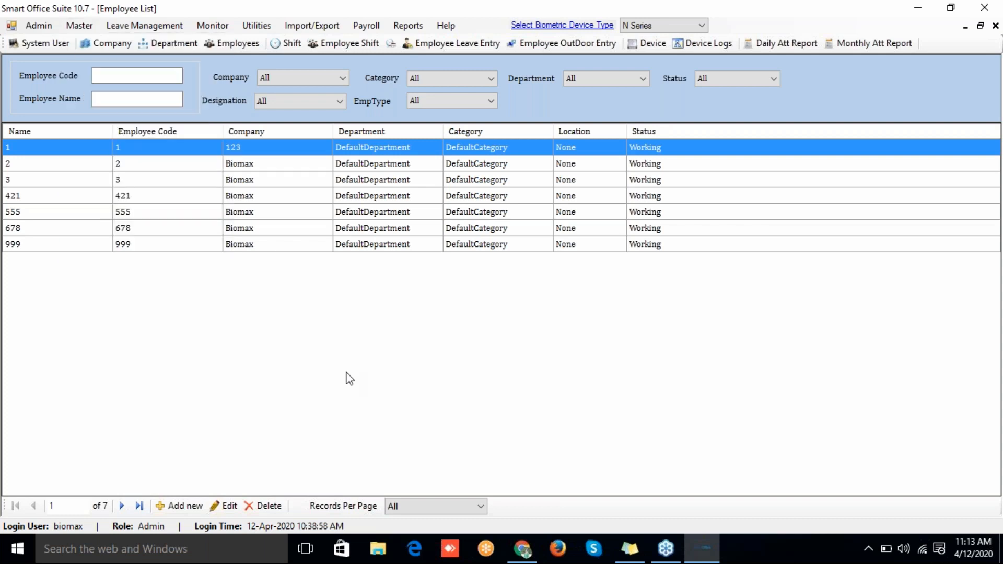
click(79, 27)
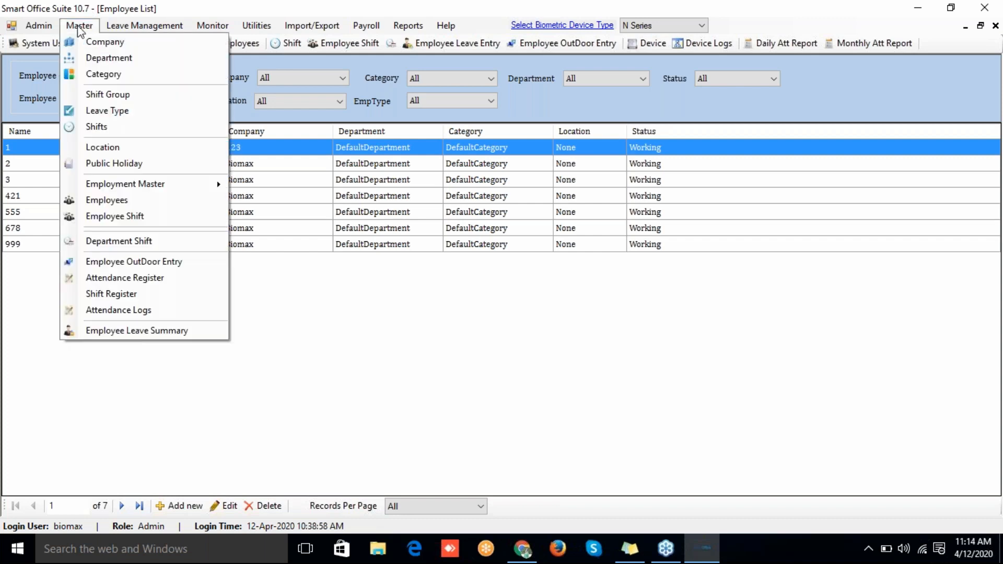
mouse_move(30, 29)
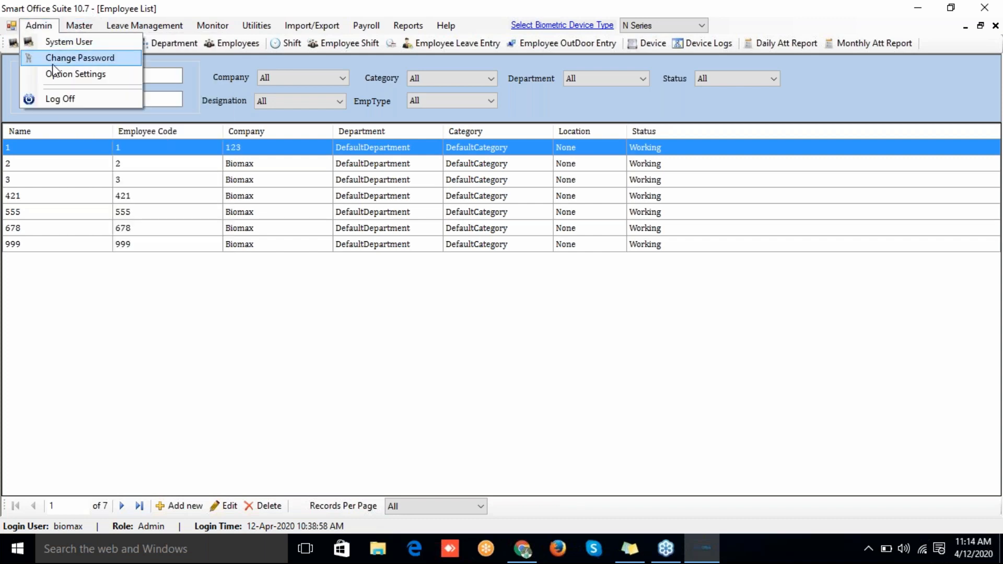
click(56, 79)
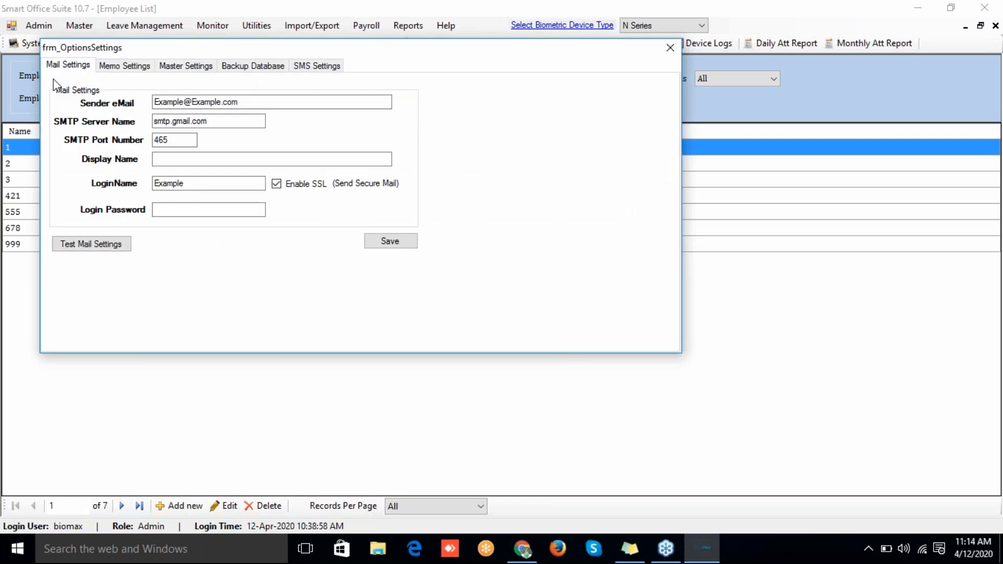
Step: Under Master > Advance Settings, enable Shift Roster, Generate Memo, Restricted Holiday, DeviceLogsWithAttPhoto, and Backup/Restore Log provisions
click(179, 66)
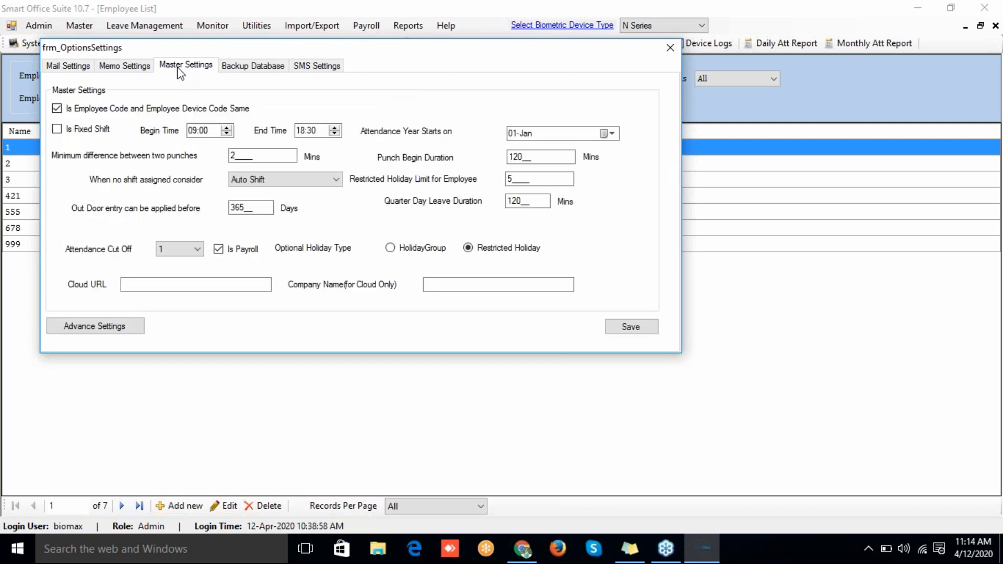
click(94, 332)
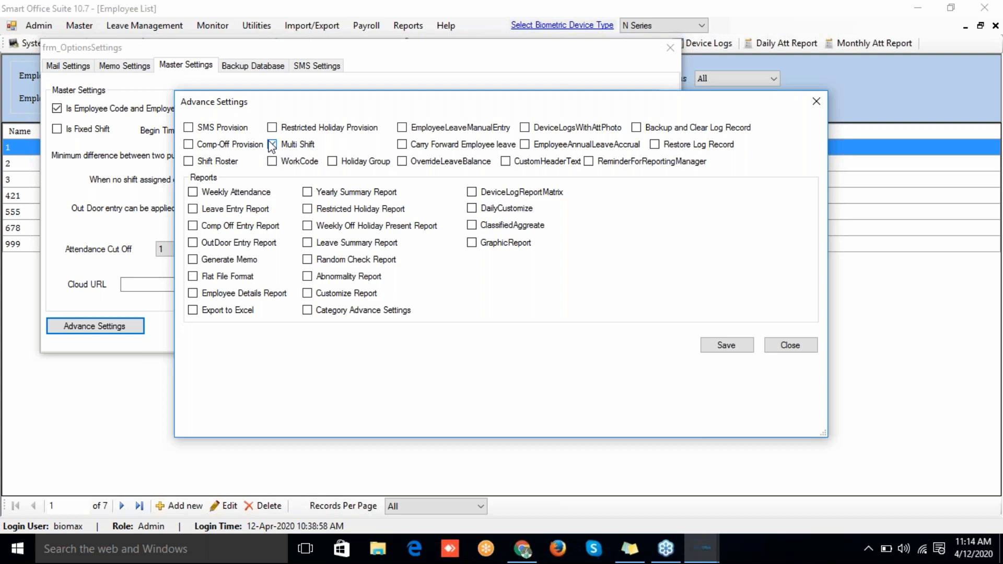
click(190, 164)
click(192, 260)
click(272, 128)
click(525, 128)
click(636, 128)
click(655, 146)
click(189, 127)
click(189, 128)
Step: Enable Export to Excel plus the Comp Off, Leave, Weekly, Yearly Summary, Leave Summary, Graphic, and Customize reports, among others
click(192, 310)
click(193, 225)
click(192, 209)
click(192, 192)
click(307, 192)
click(310, 211)
click(309, 243)
click(307, 294)
click(473, 243)
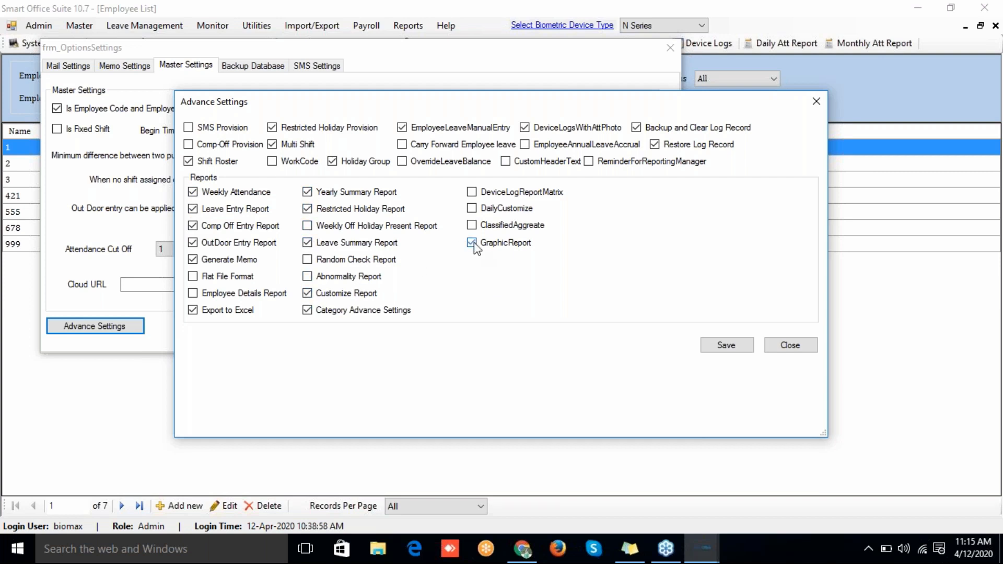
click(472, 209)
click(472, 193)
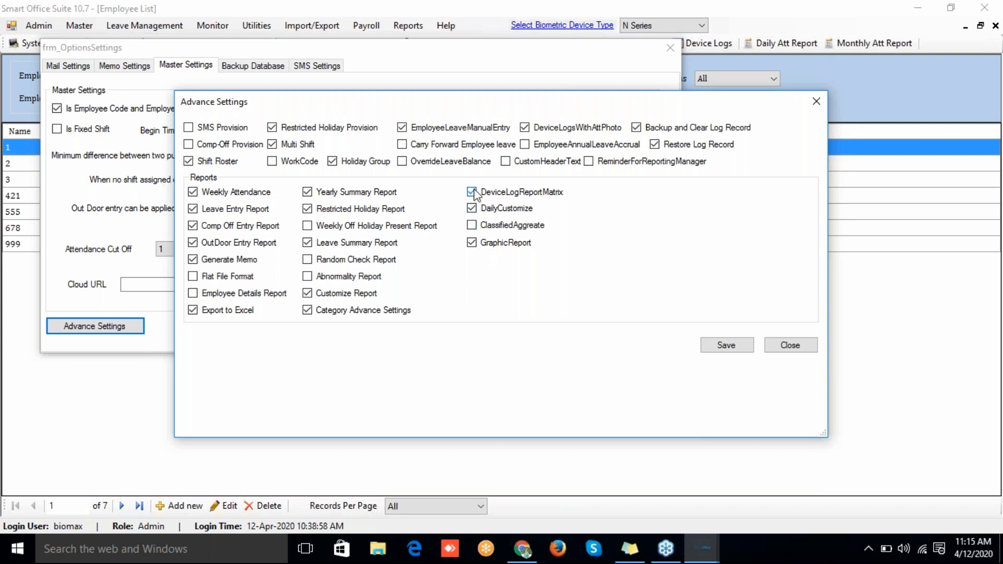
Step: Save the advanced settings and the master settings, acknowledging both confirmations
click(708, 341)
click(571, 324)
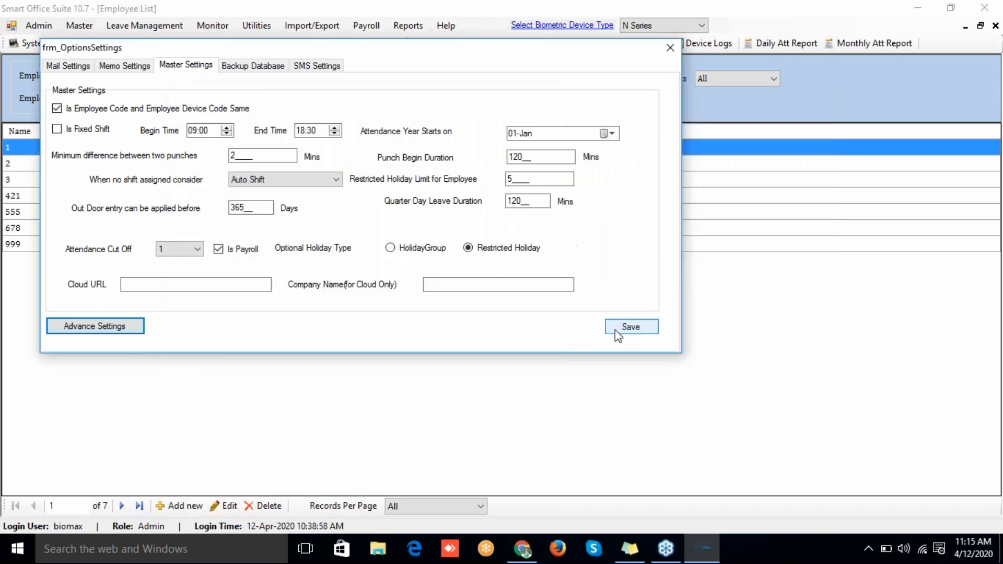
click(617, 324)
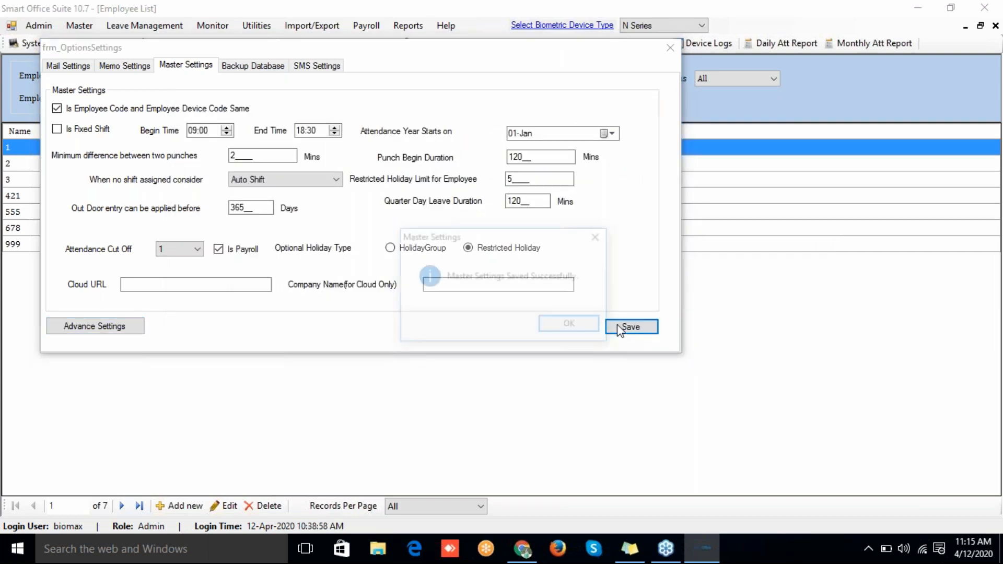
click(572, 325)
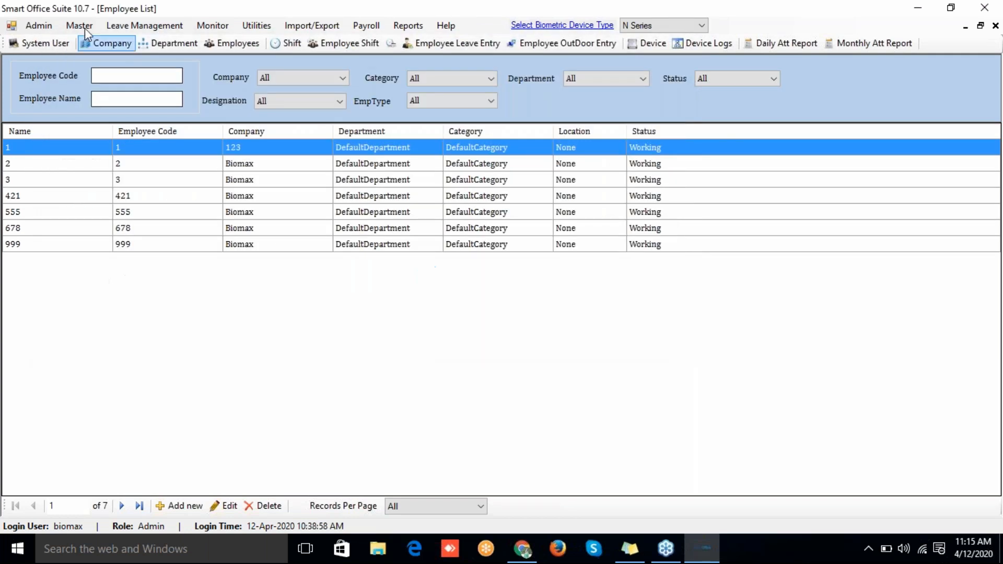
Step: Log off and log back in with the admin login name and password
click(78, 26)
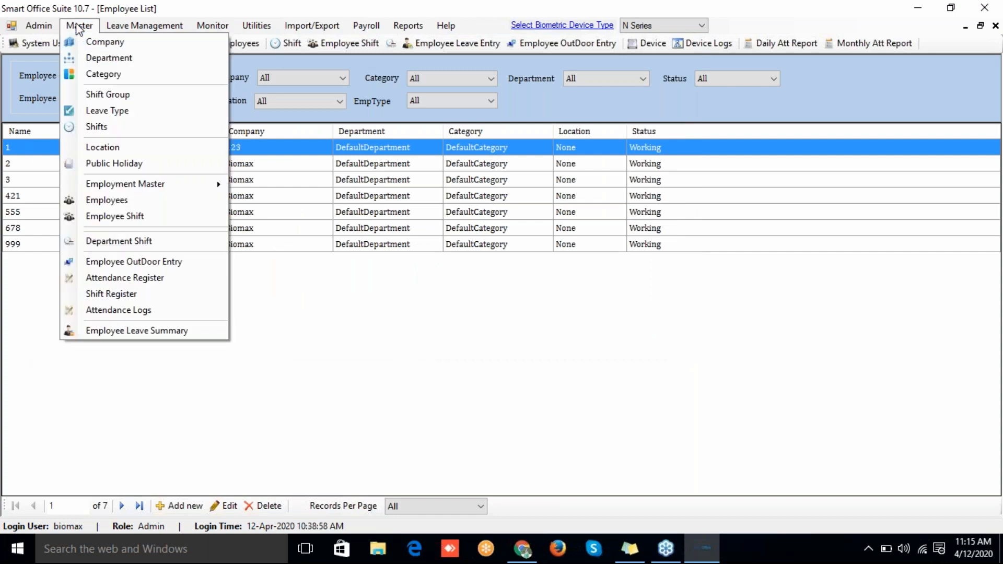
click(174, 387)
click(31, 26)
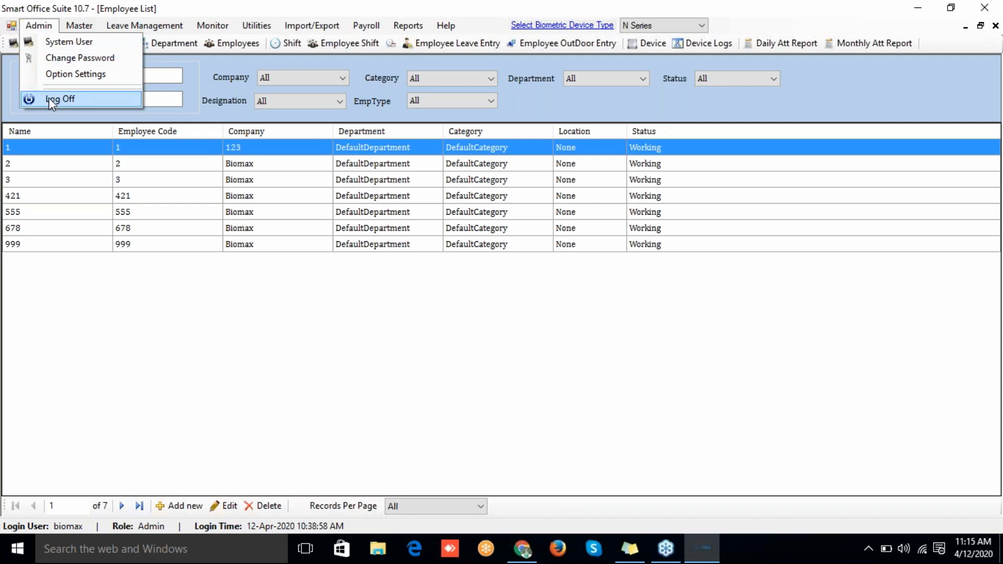
click(48, 99)
text(biomax)
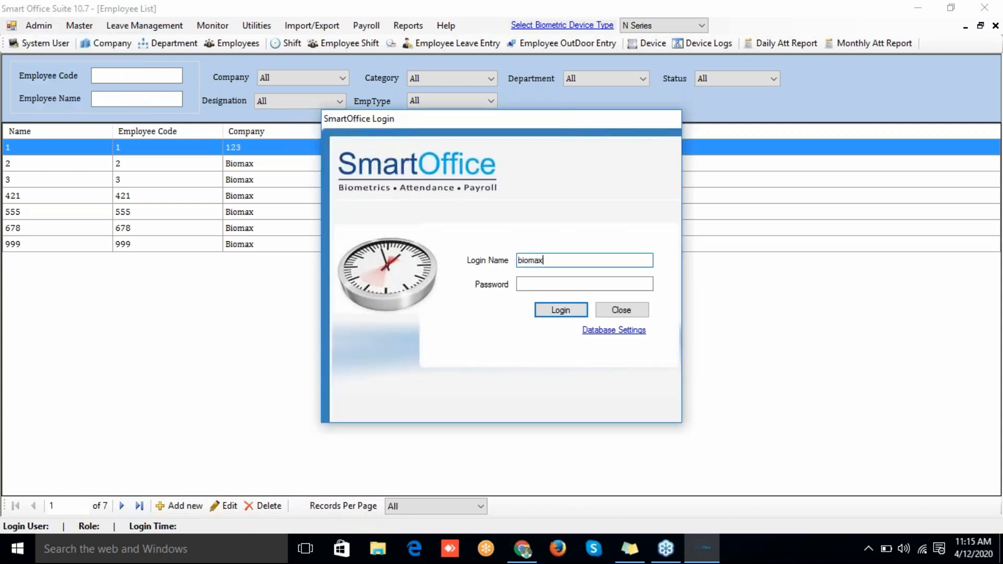
key(Tab)
text(****)
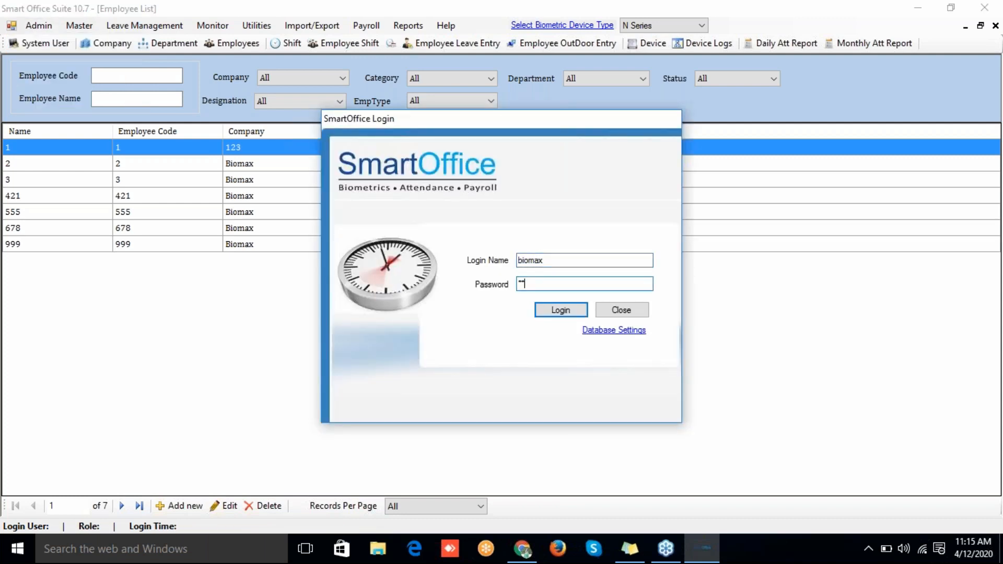
text(**)
key(Return)
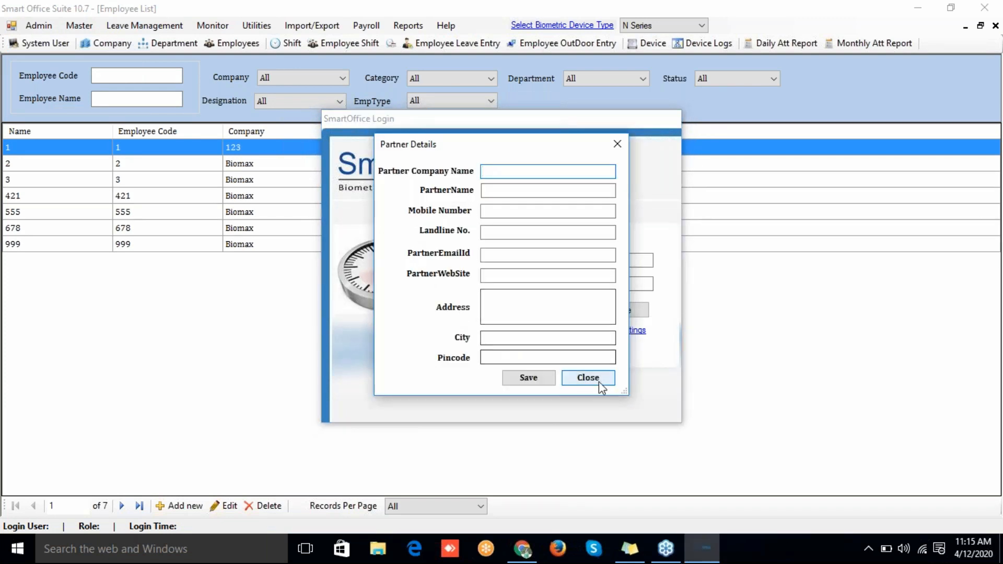
Step: Close the Partner Details and User Registration forms
click(588, 377)
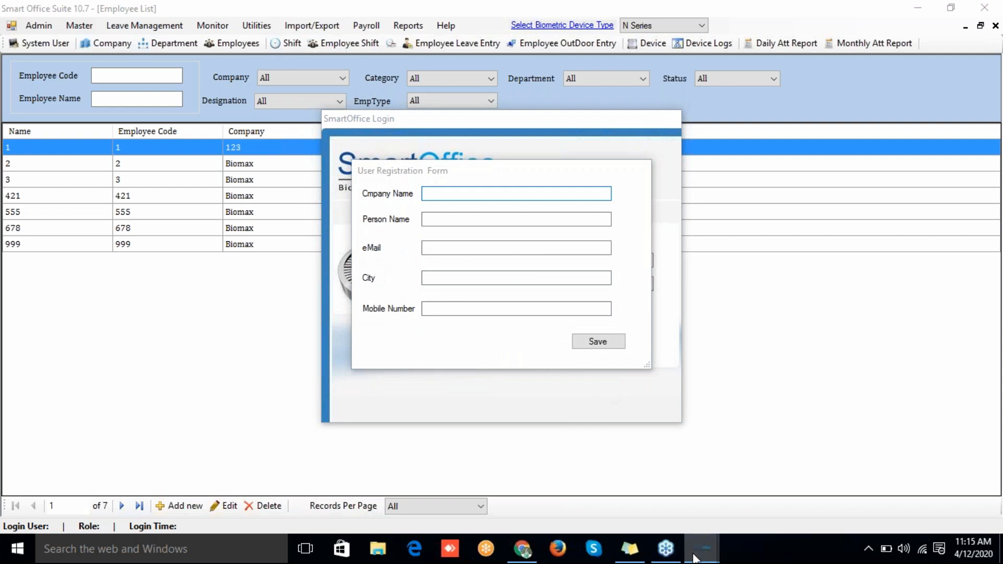
mouse_move(702, 549)
mouse_move(831, 463)
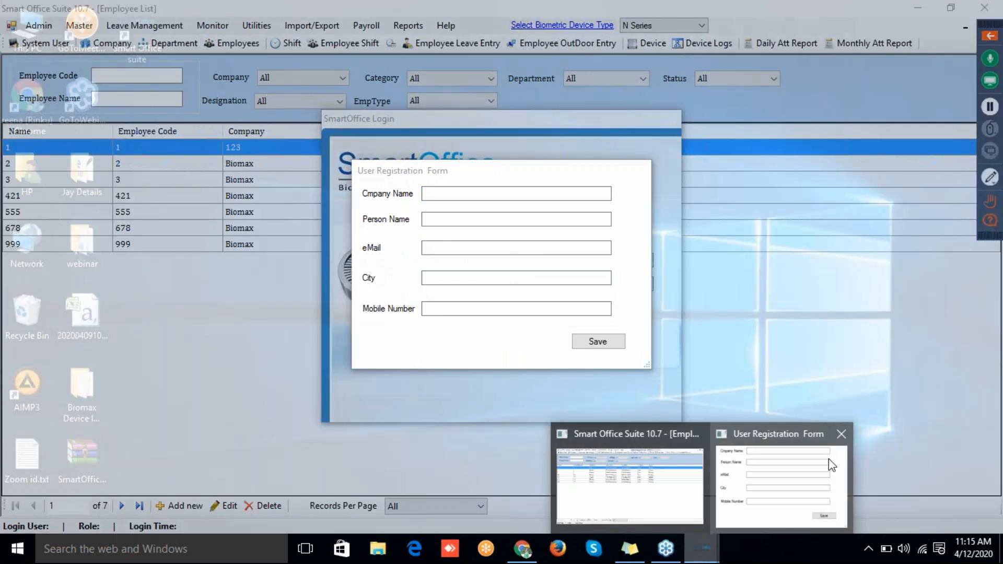
click(841, 434)
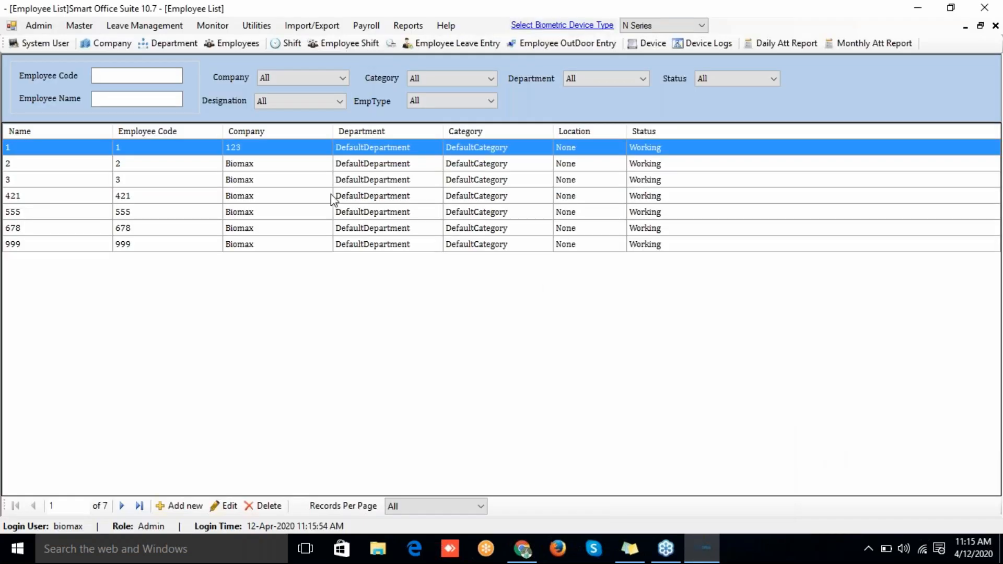
Step: Open the Multi Shift List from Master > Multi Shift
click(72, 26)
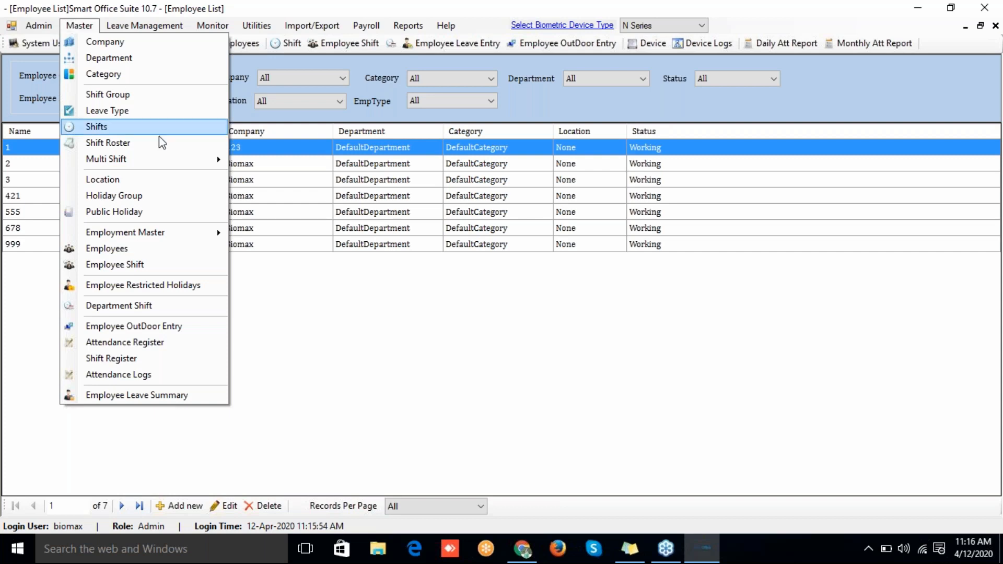
mouse_move(165, 157)
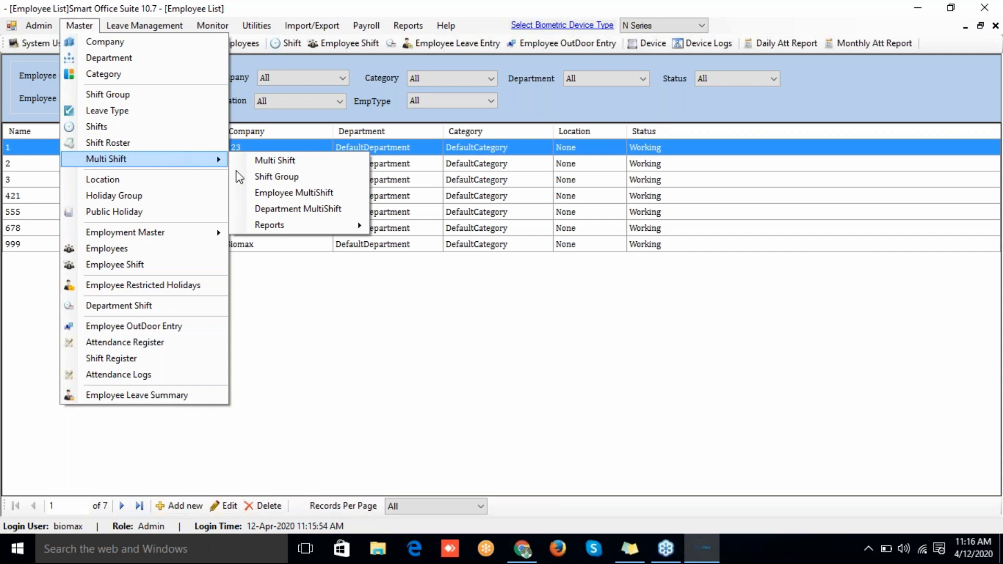
click(255, 163)
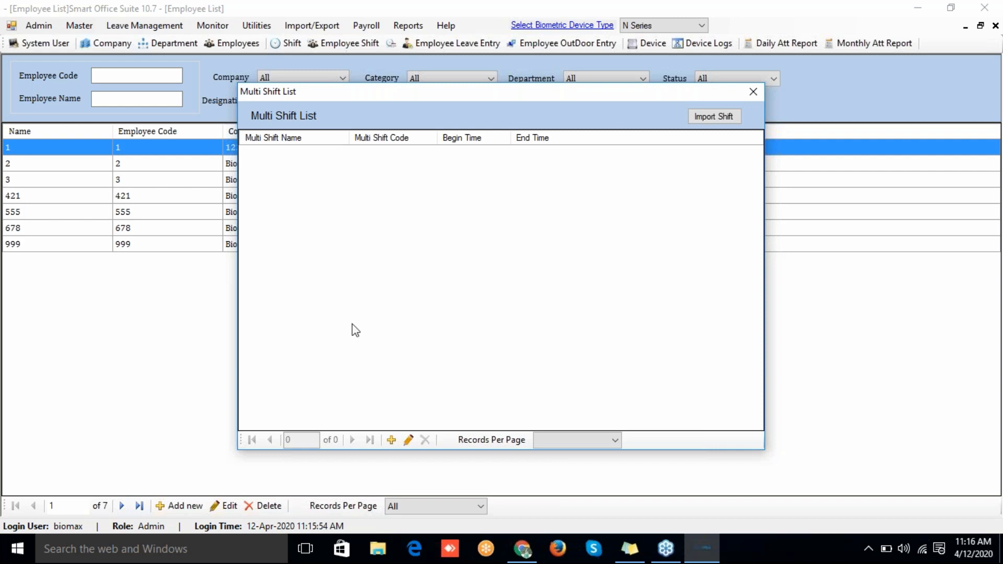
Step: Enter a new multi shift named 'general' with code G, from 09:00 to 18:30
click(392, 439)
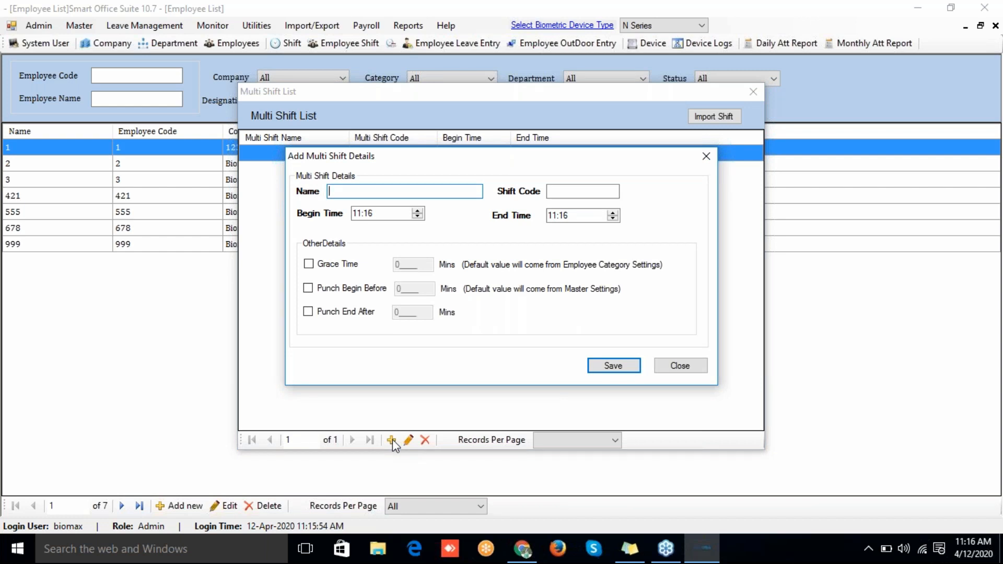
text(generaL)
key(BackSpace)
click(560, 191)
text(G)
click(356, 213)
text(0900)
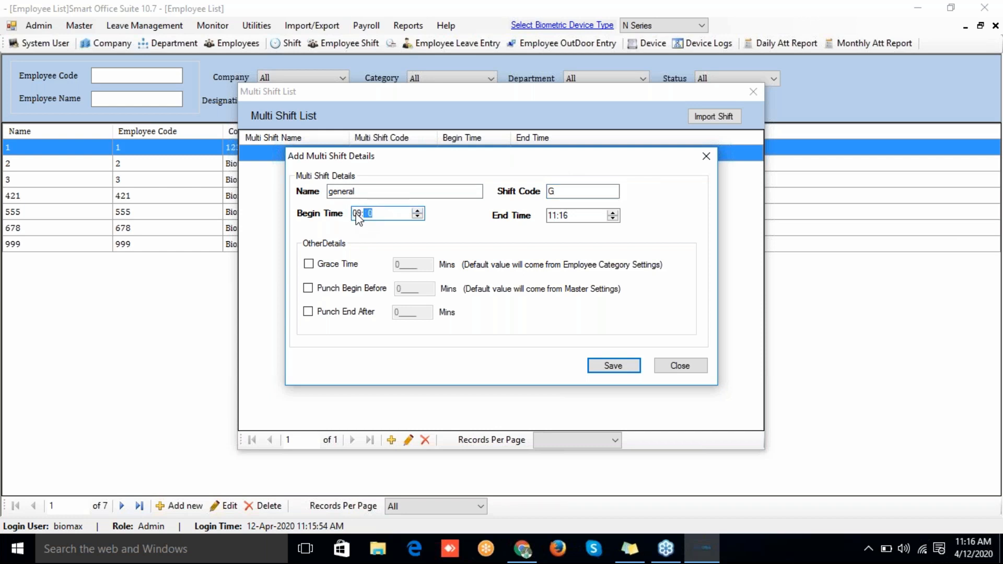
click(561, 215)
text(1829)
key(Left)
text(18)
key(Right)
text(30)
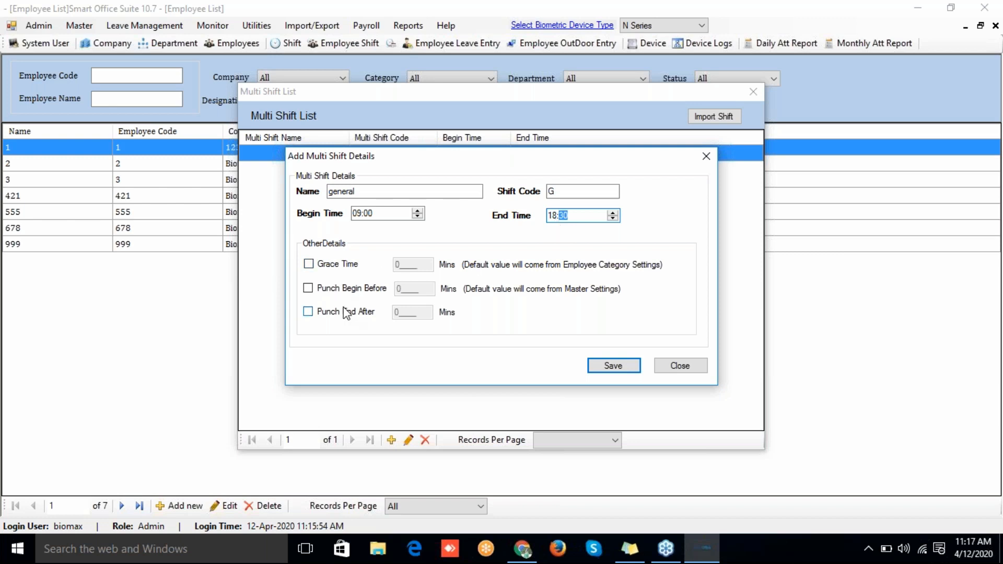
Step: Save the general shift, acknowledge the confirmation, and begin another new entry
click(617, 371)
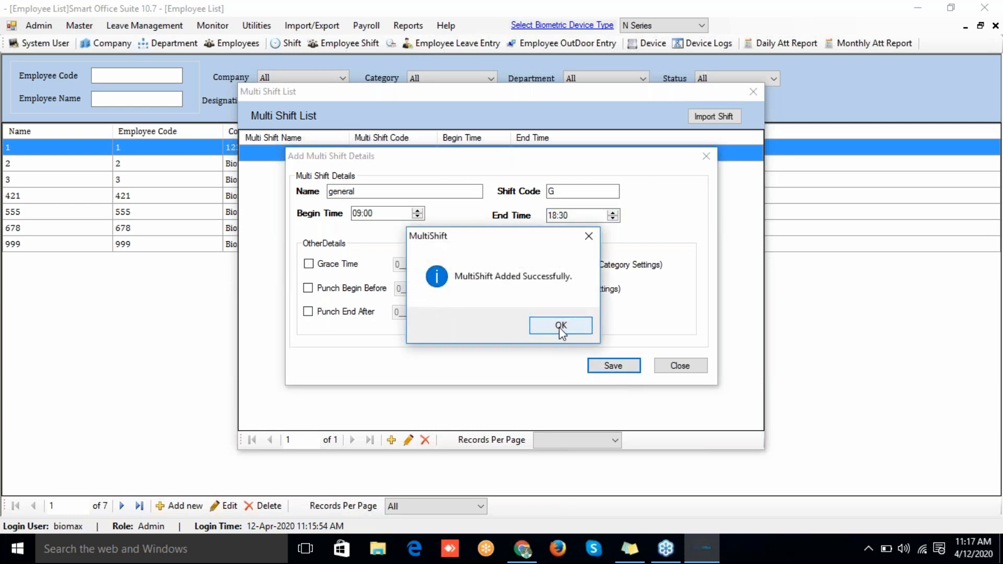
click(560, 328)
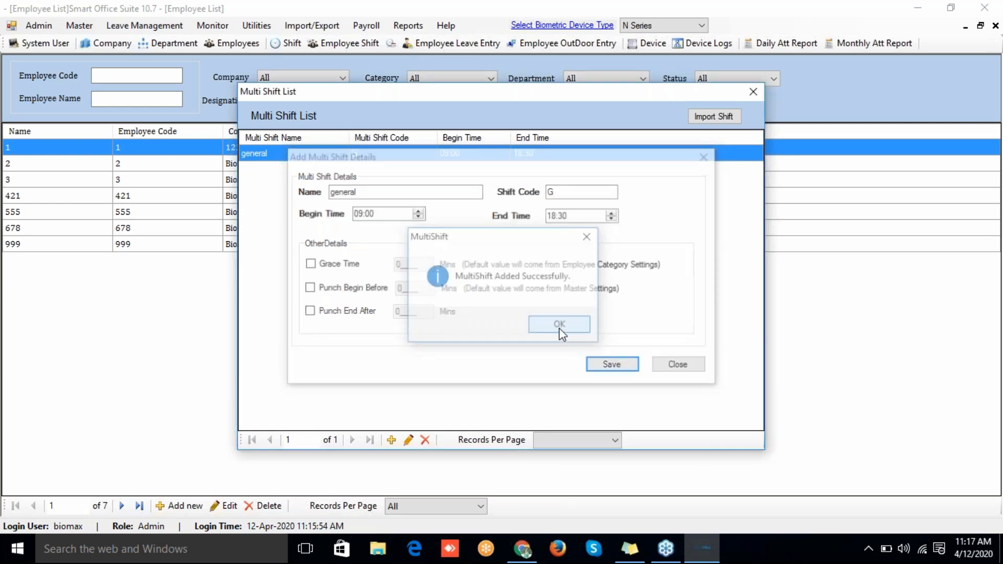
click(395, 440)
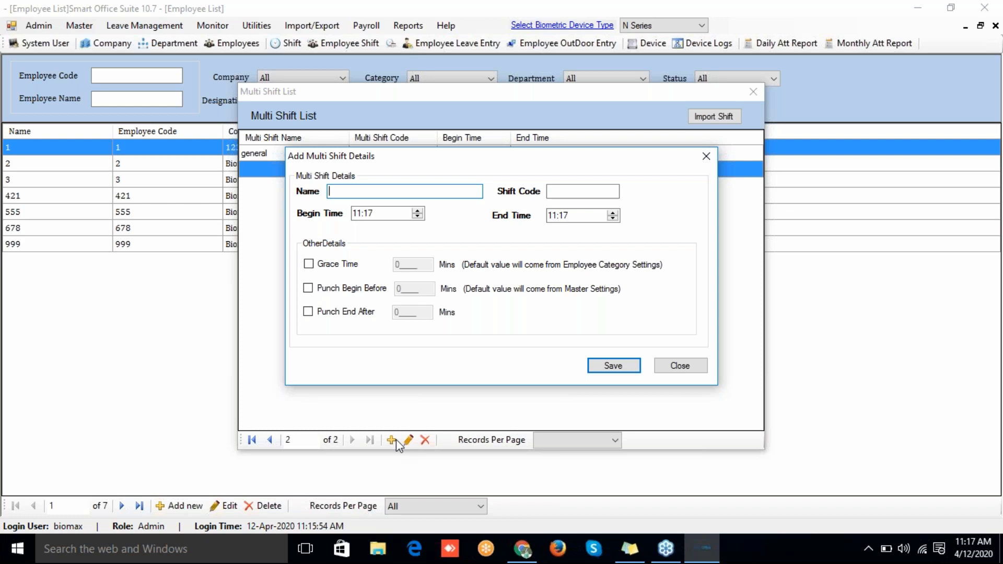
Step: Name the new multi shift Eve with code Eve, beginning at 14:00
text(Eve)
click(592, 192)
text(Eve)
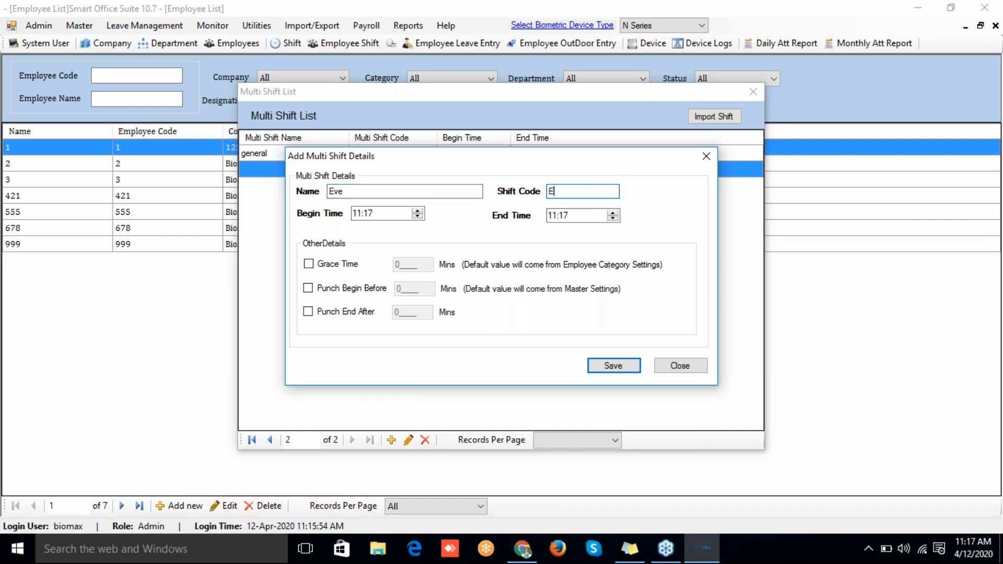
click(354, 218)
text(14)
key(Right)
text(00)
Step: Set the Eve shift's end time to 19:00 and save it
key(Right)
key(Tab)
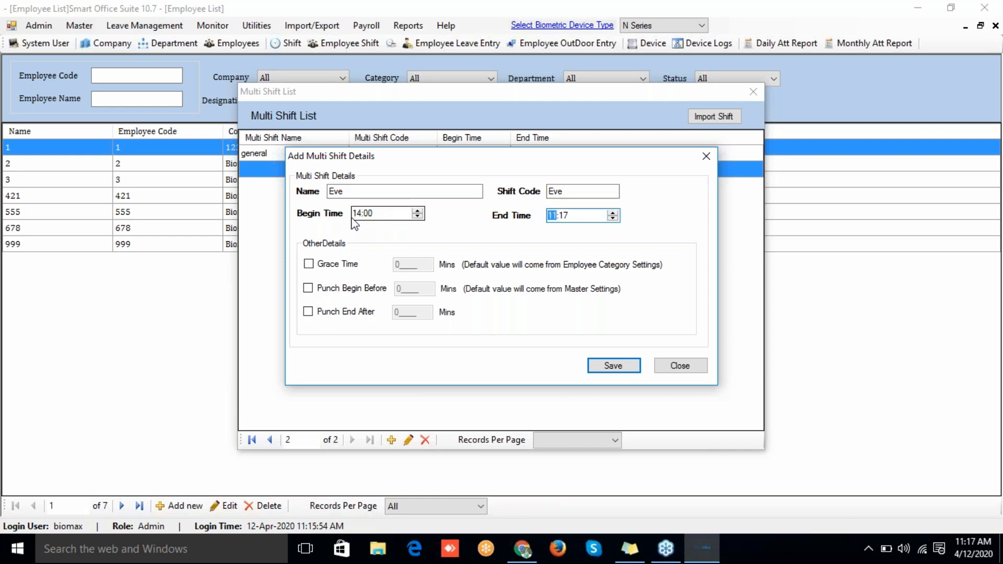
text(19)
key(Right)
text(00)
click(611, 369)
click(574, 327)
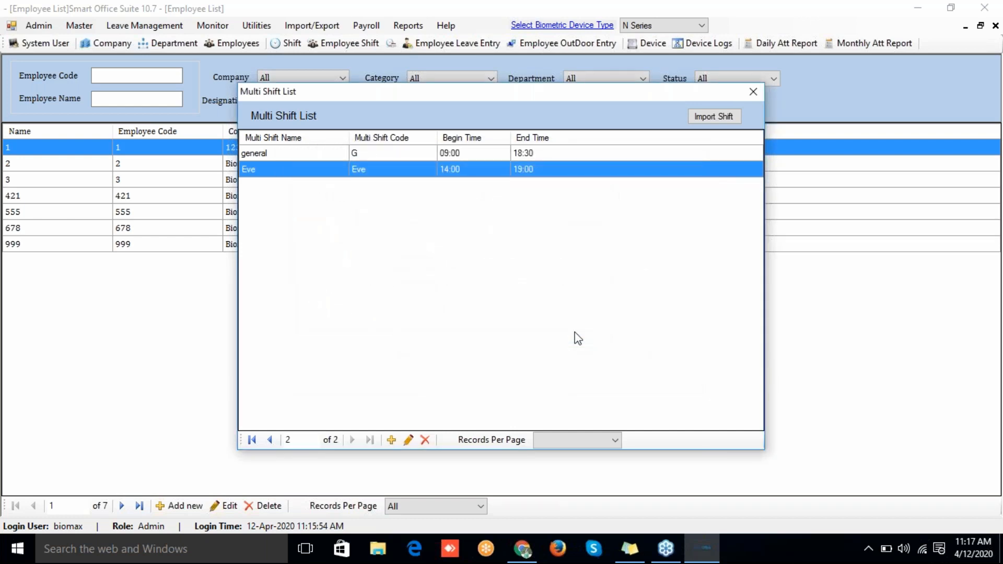
Step: Change employee 1's shift type to Multiple Shifts in a Day and update the record
click(753, 97)
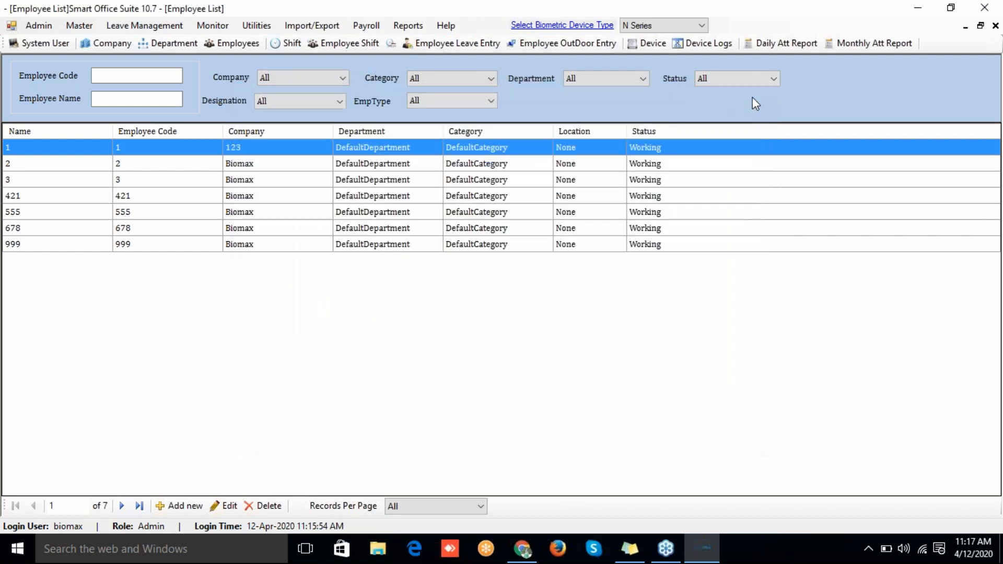
click(234, 47)
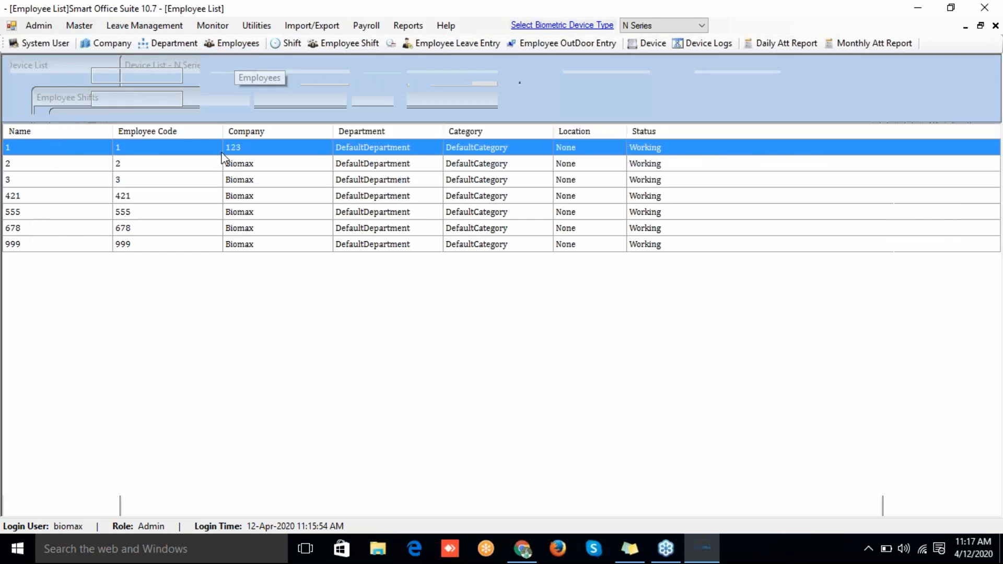
double_click(214, 153)
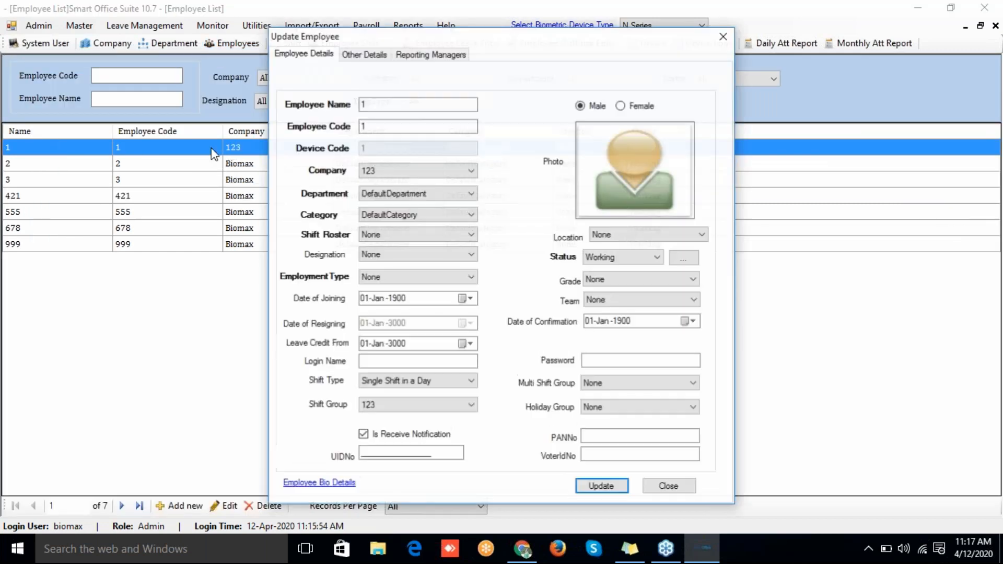
click(383, 384)
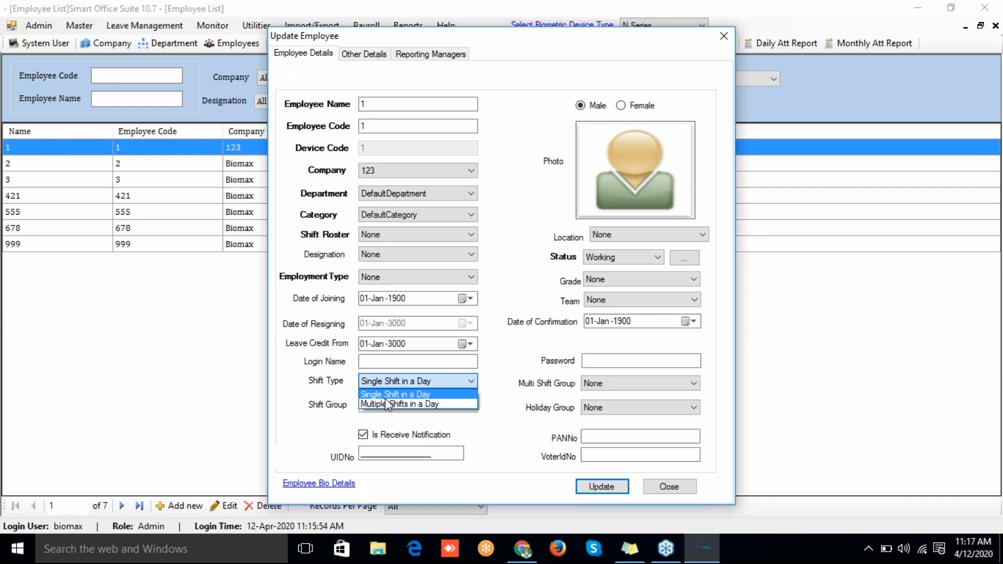
click(386, 404)
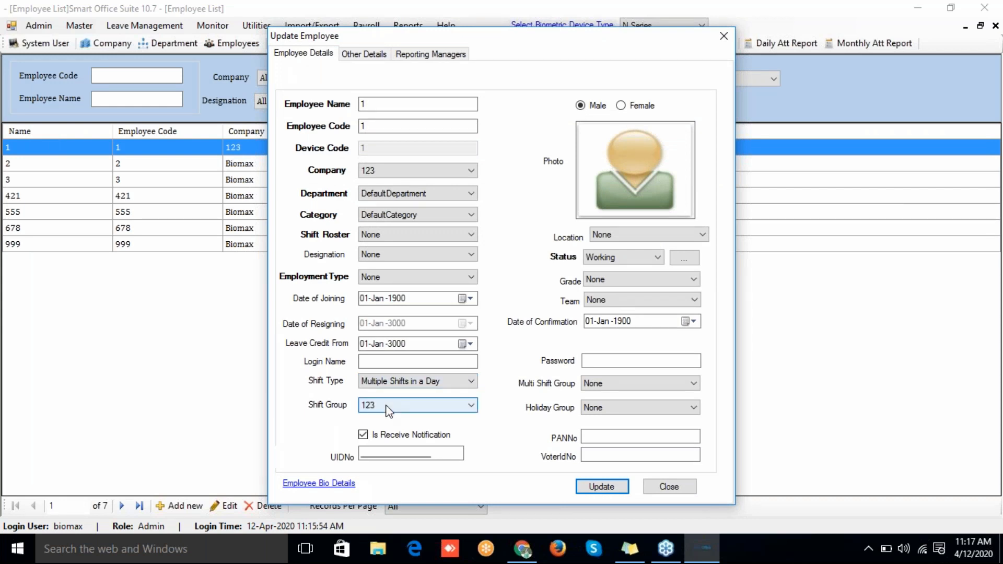
click(608, 487)
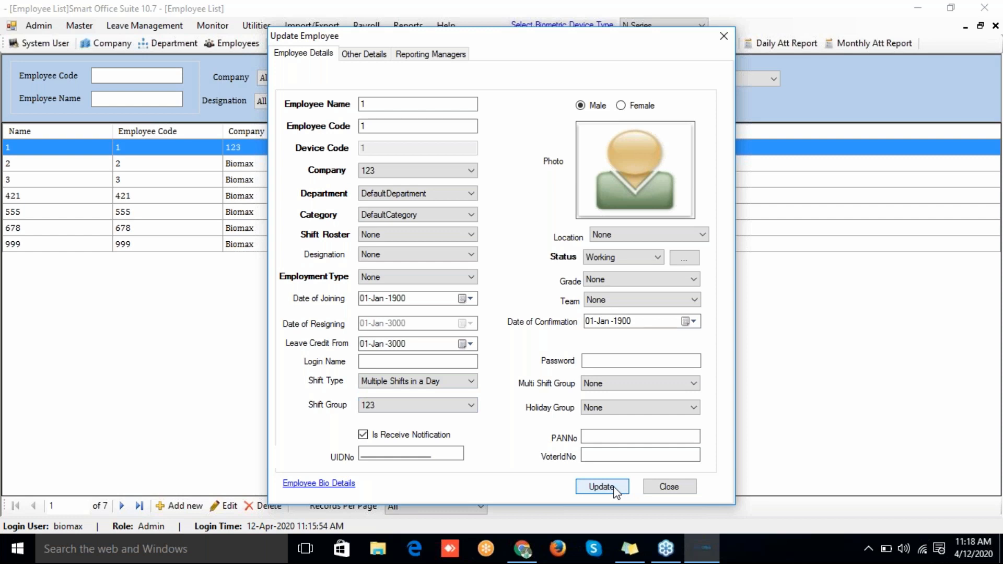
click(568, 326)
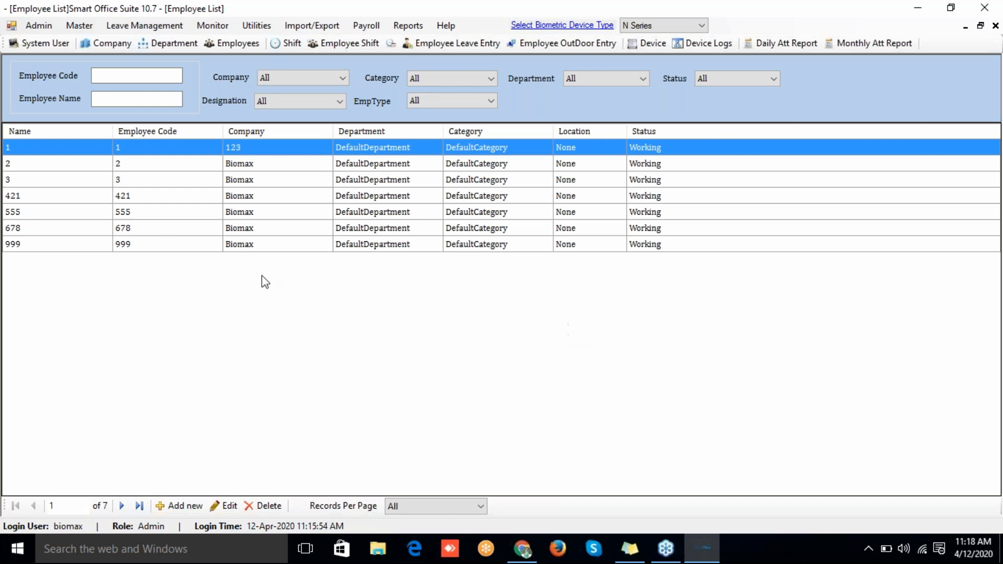
Step: Open Employee MultiShift assignment and select employee 1
click(85, 25)
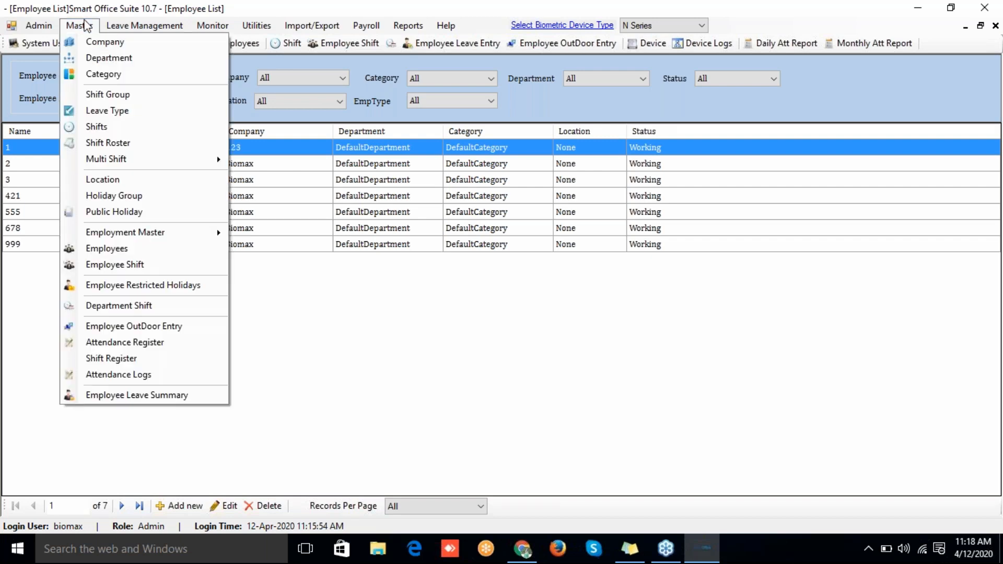
mouse_move(111, 162)
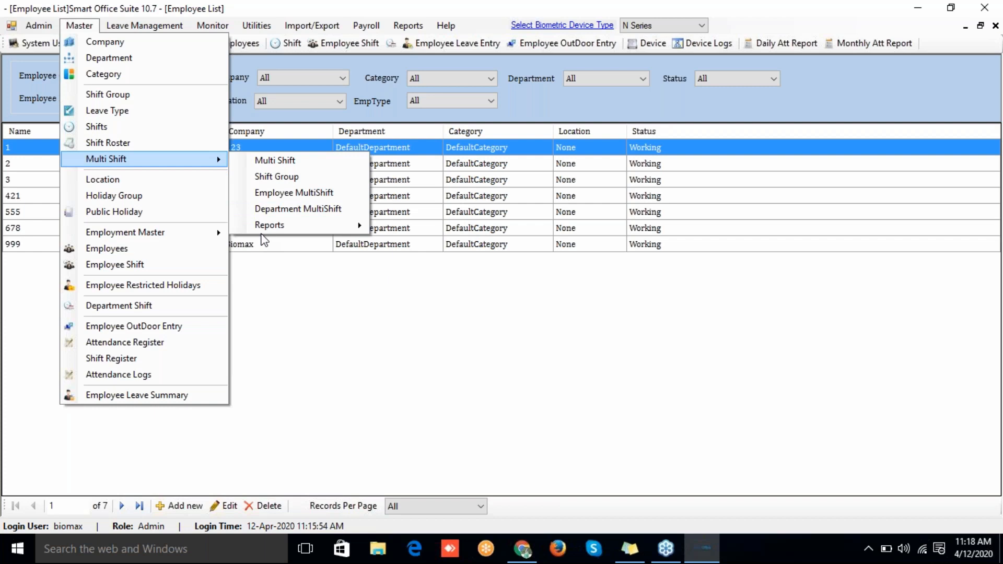
click(270, 193)
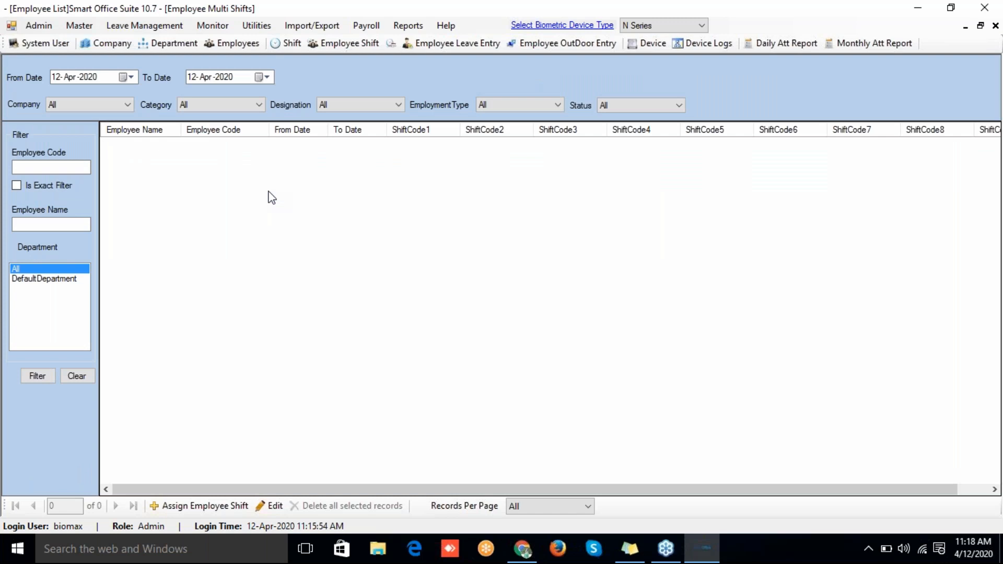
click(184, 506)
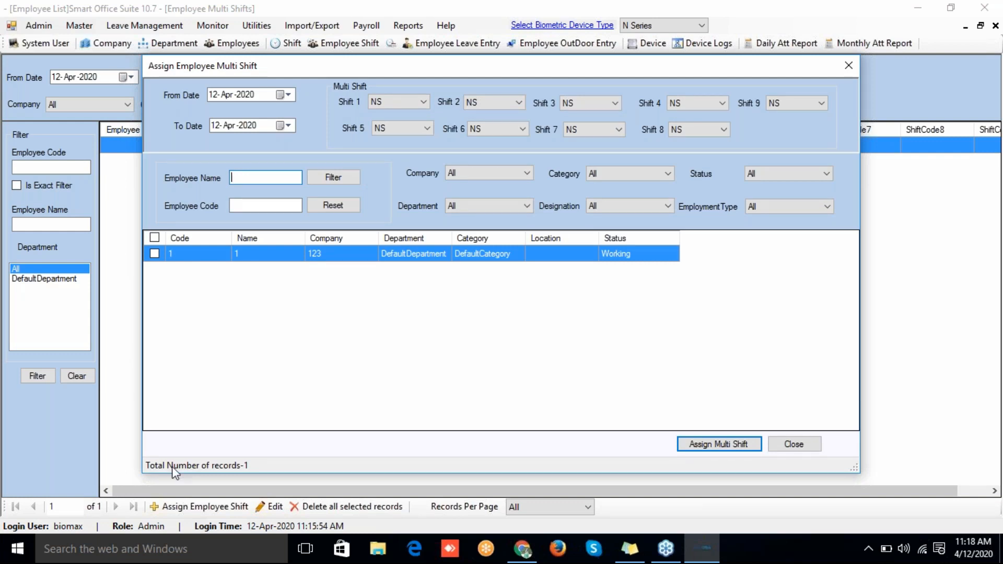
click(154, 253)
Step: Assign Shift 1 G and Shift 2 Eve from 01-Apr-2020, then confirm the assignment
click(420, 102)
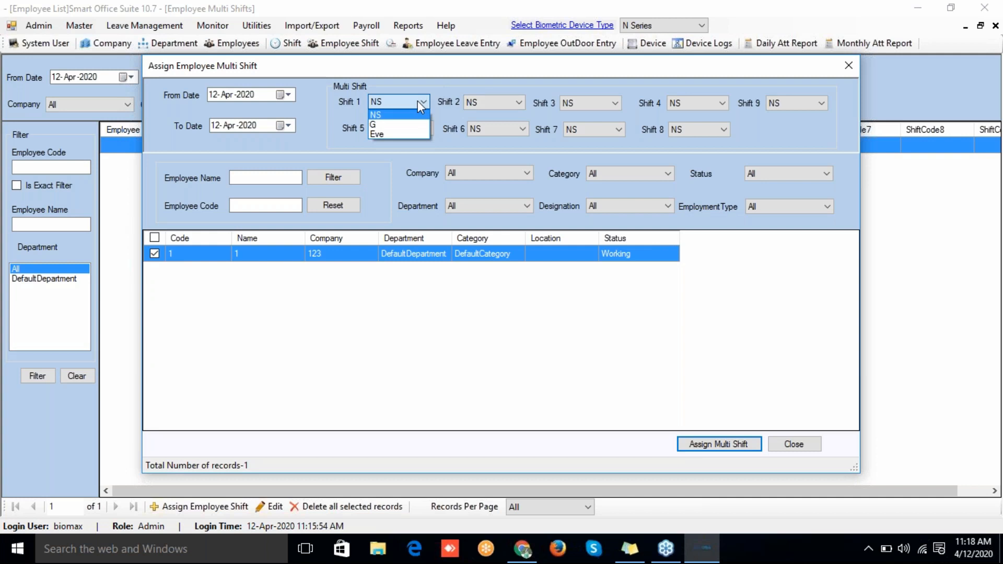
click(390, 124)
click(504, 105)
click(493, 135)
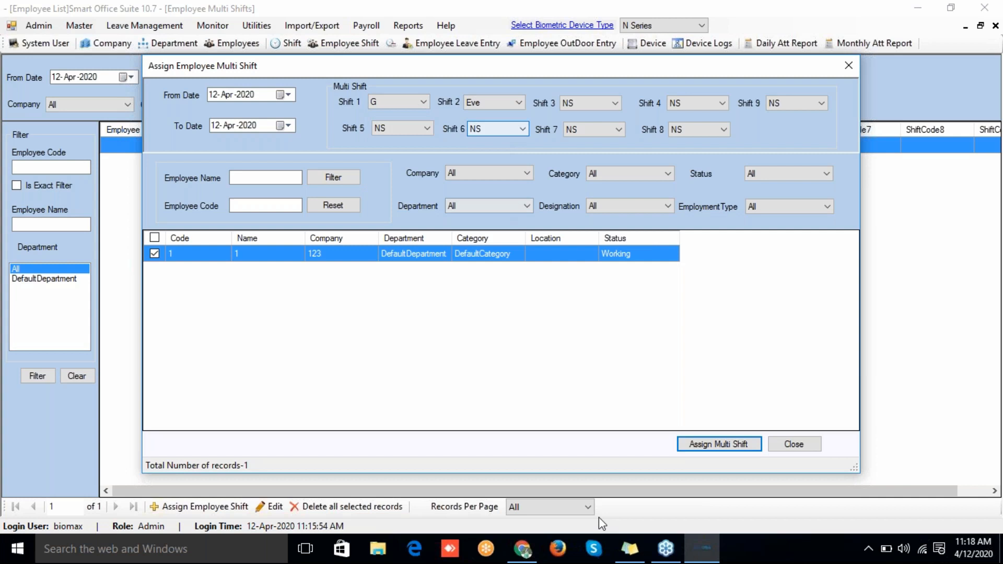
click(282, 100)
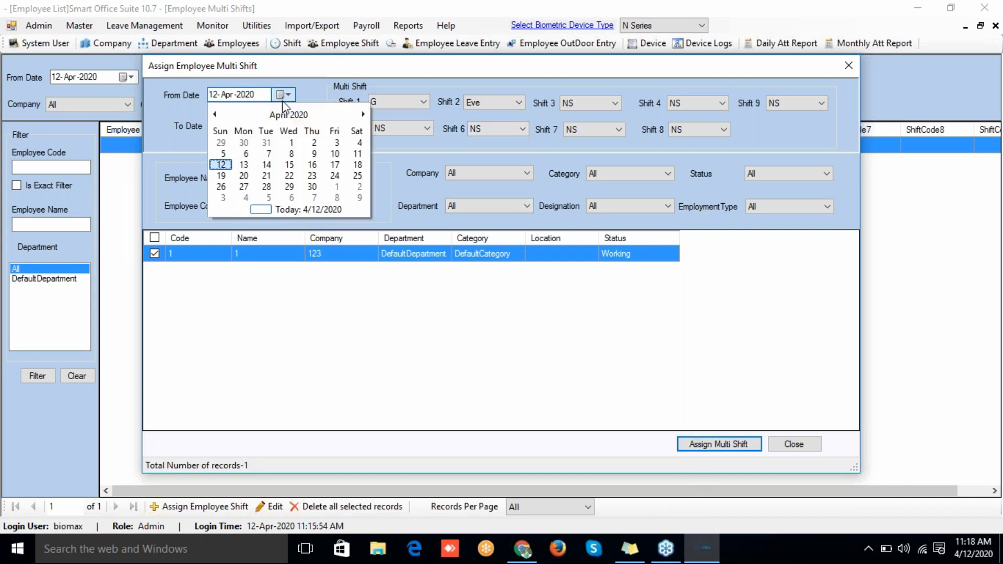
click(289, 140)
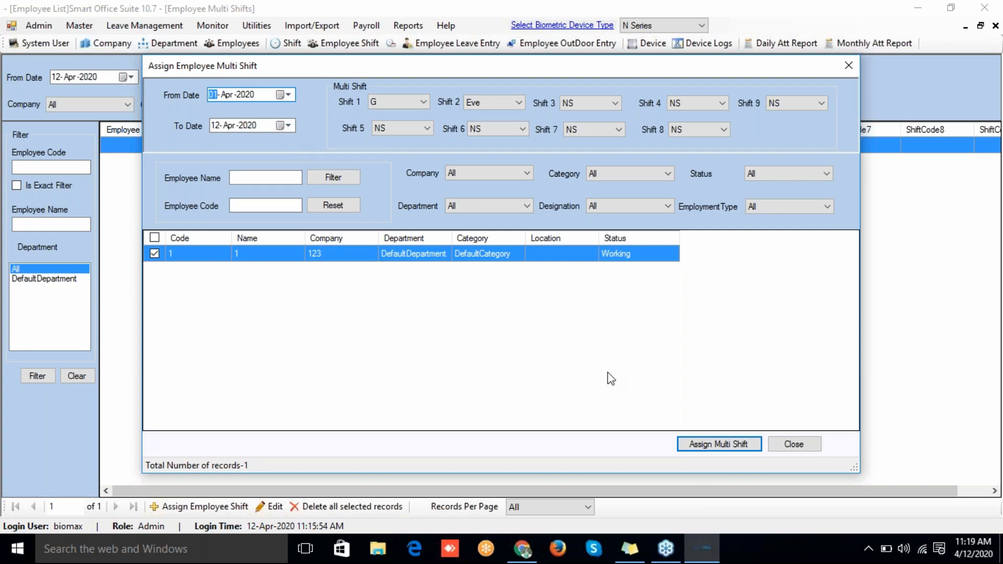
click(708, 445)
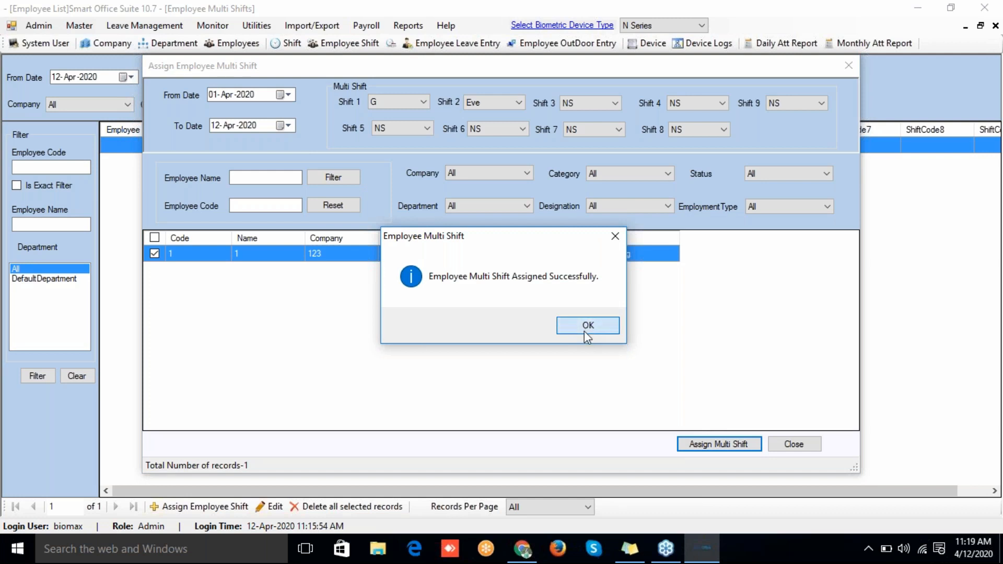
click(585, 332)
click(794, 445)
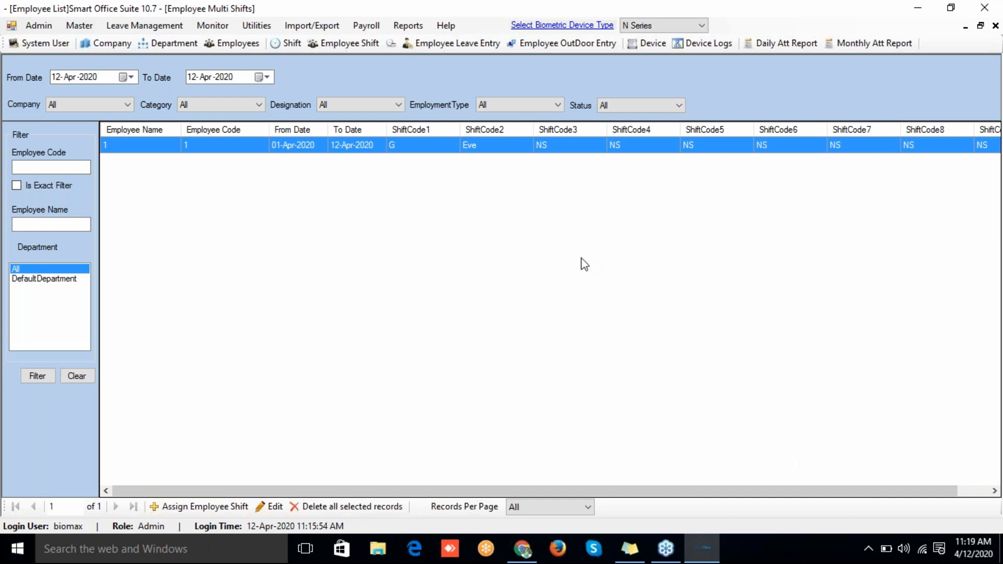
Step: Open the Employee Device Logs view
click(683, 45)
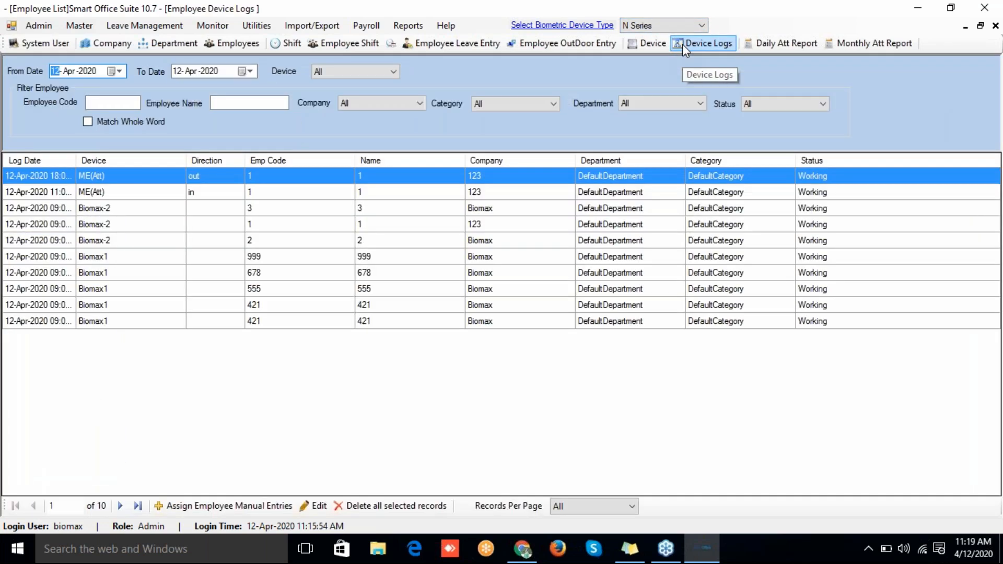
click(99, 190)
click(97, 176)
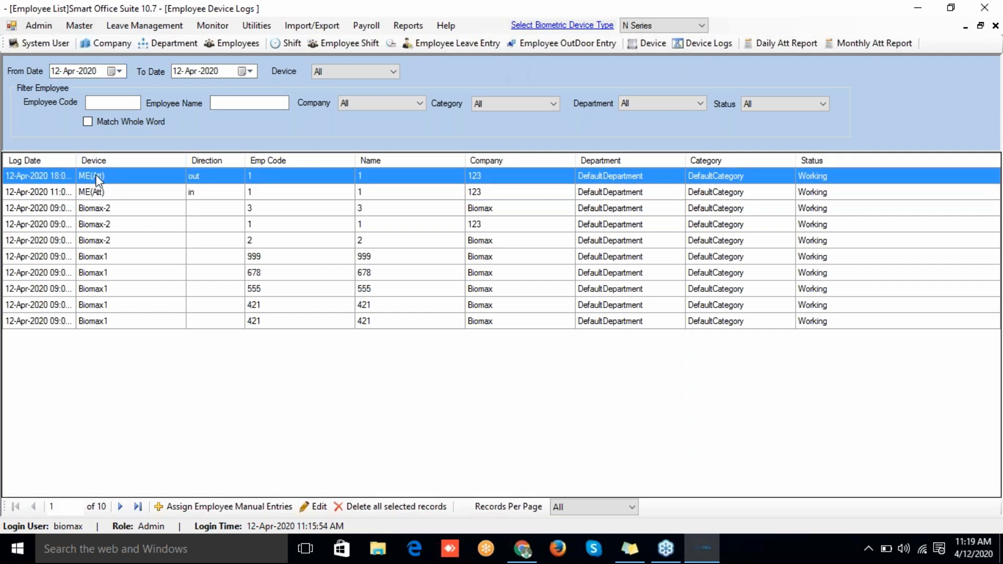
Step: Add a manual 14:00 in-punch for employee 1 and confirm it
click(188, 507)
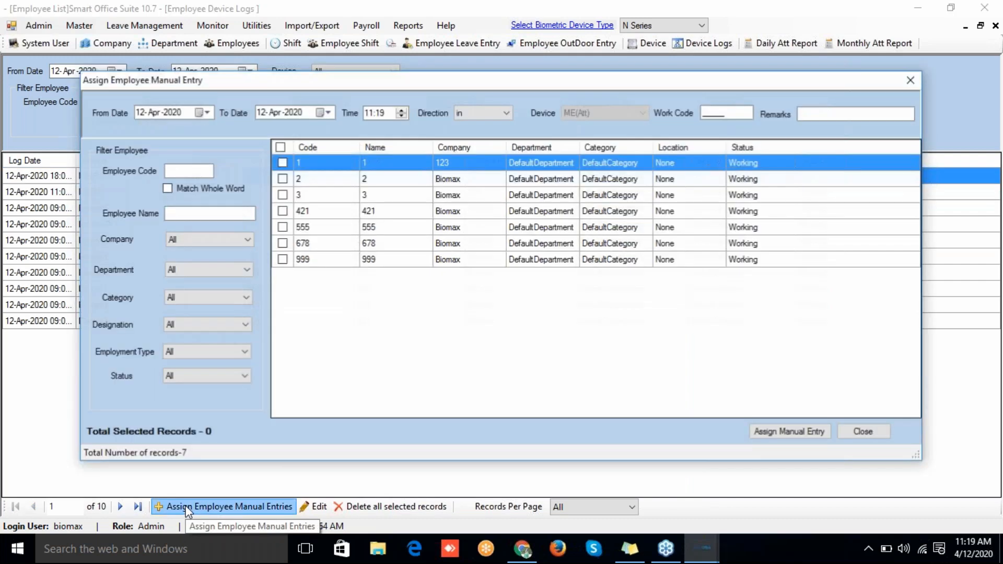
click(368, 116)
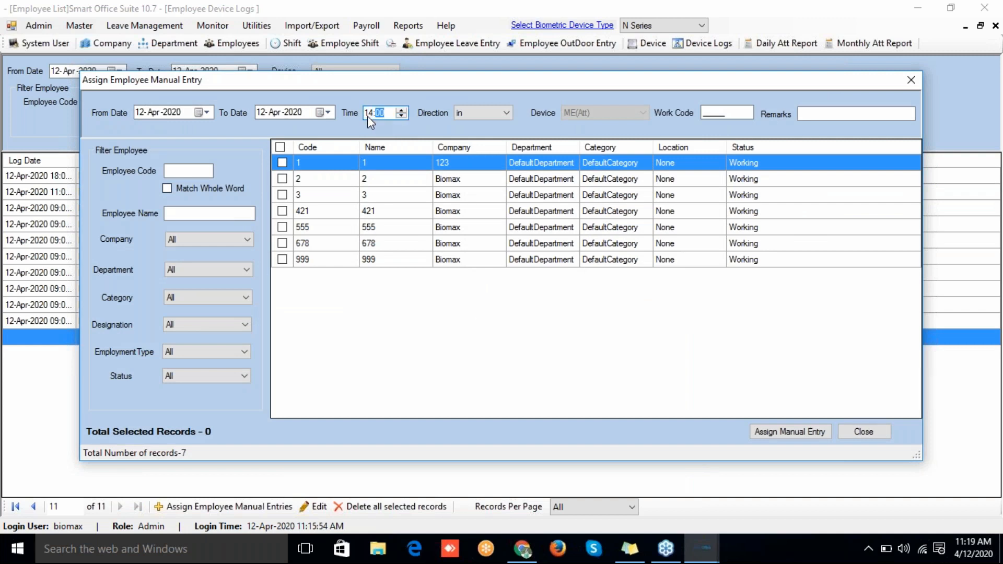
text(14)
click(465, 112)
click(462, 129)
click(282, 163)
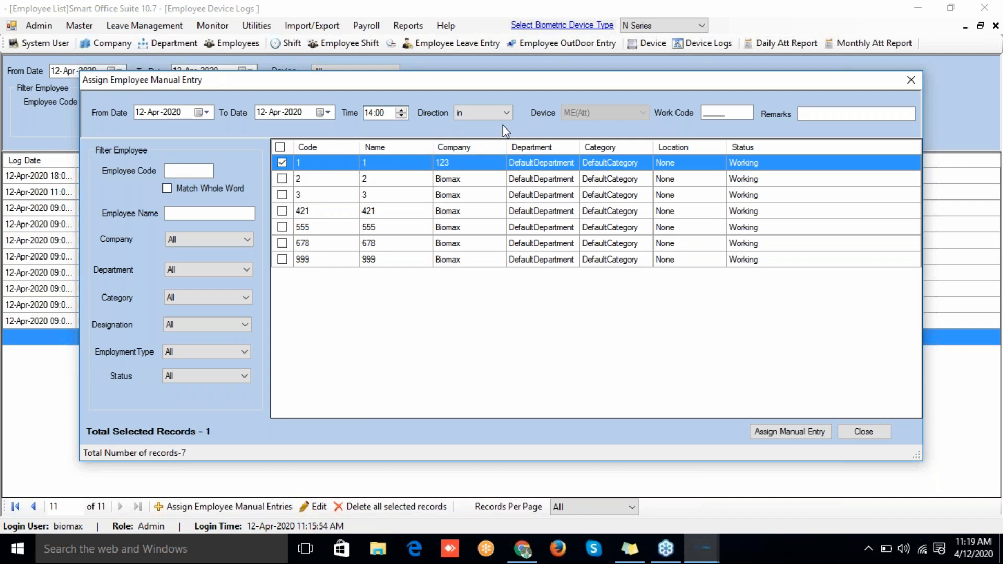
click(780, 427)
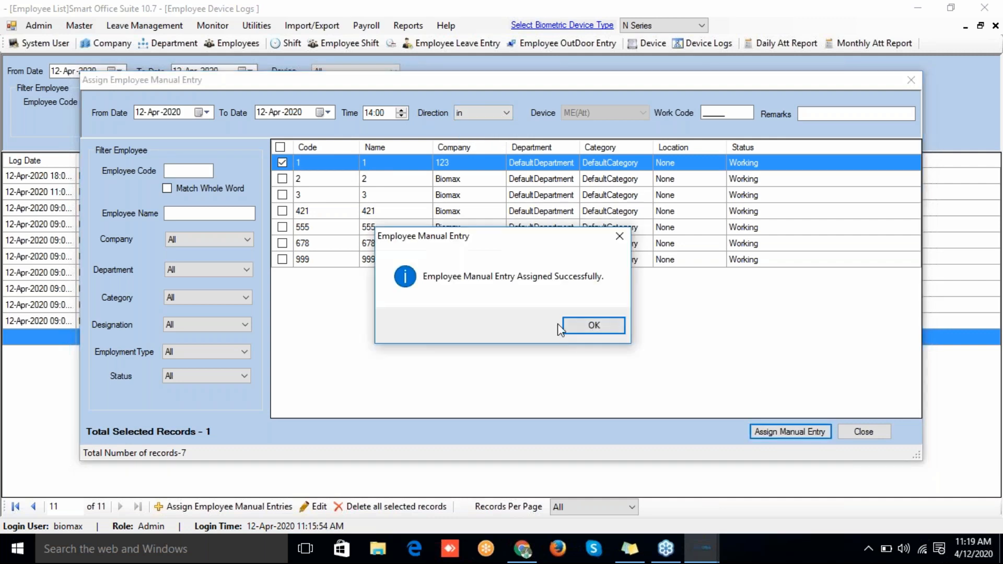
click(587, 326)
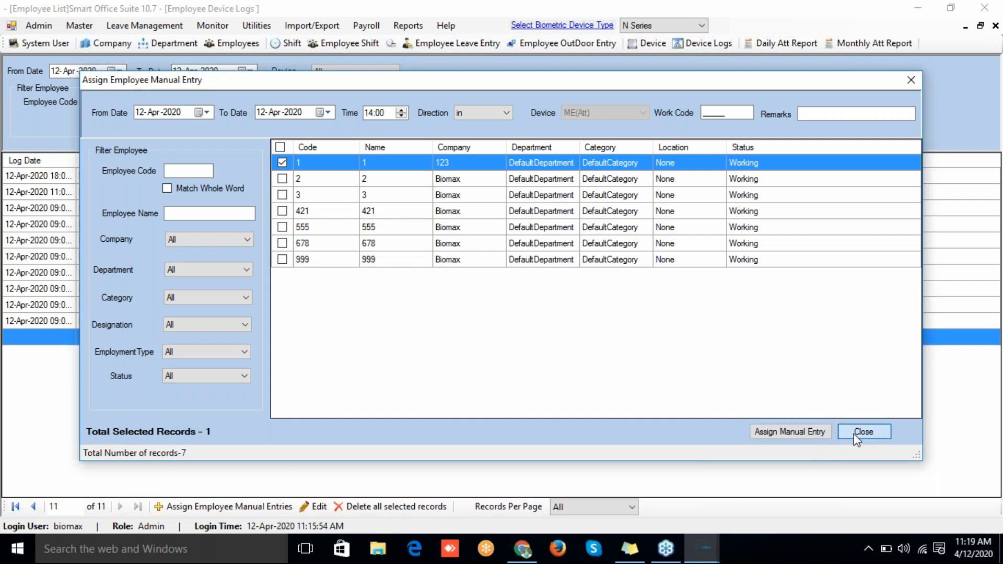
click(857, 437)
Step: Review the new 14:00 entry in the device logs
click(151, 209)
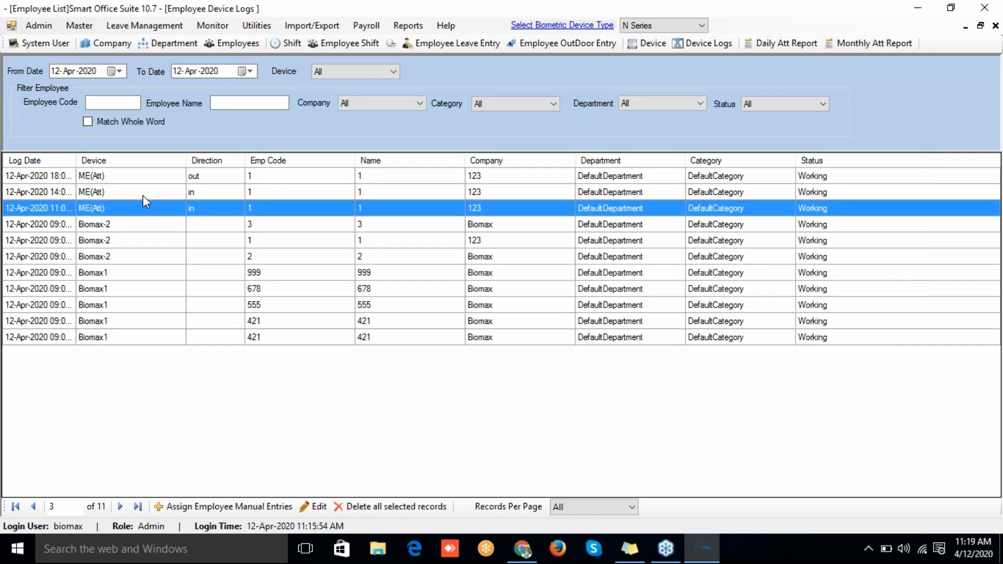
click(143, 195)
click(137, 180)
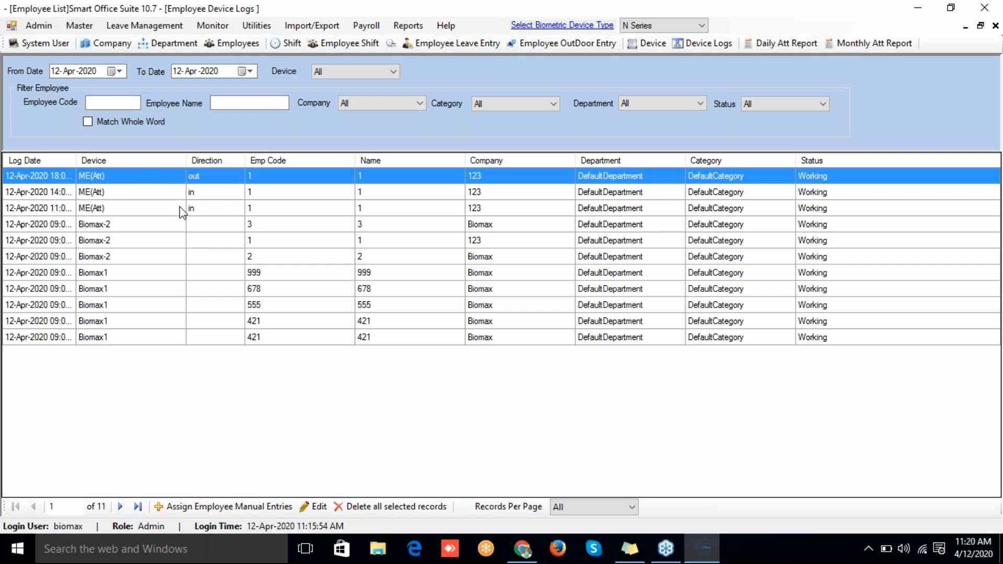
click(413, 30)
Step: Generate the Daily Multi Shift Report for 12-Apr-2020 with Recalculate Attendance ticked
click(67, 27)
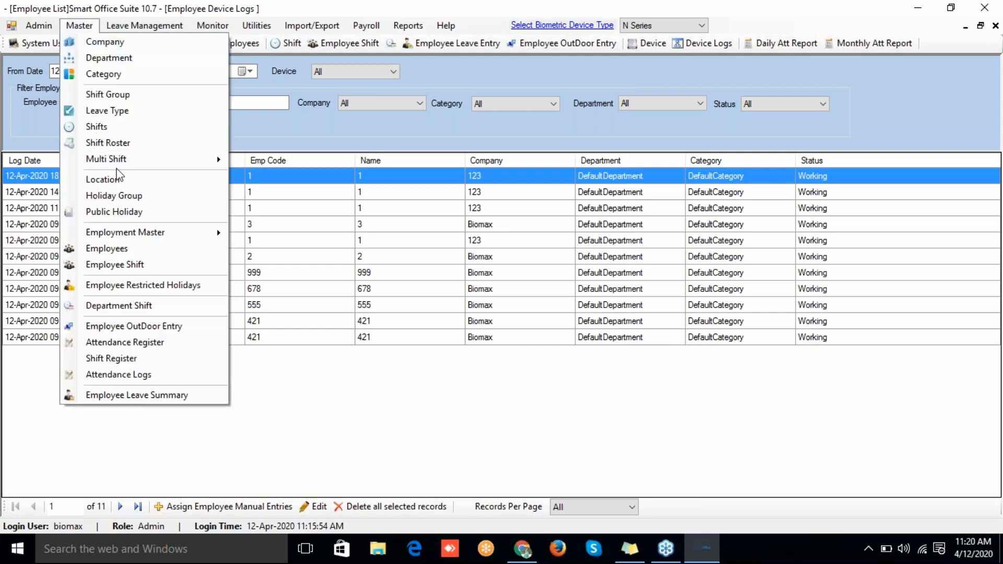
mouse_move(118, 159)
mouse_move(293, 224)
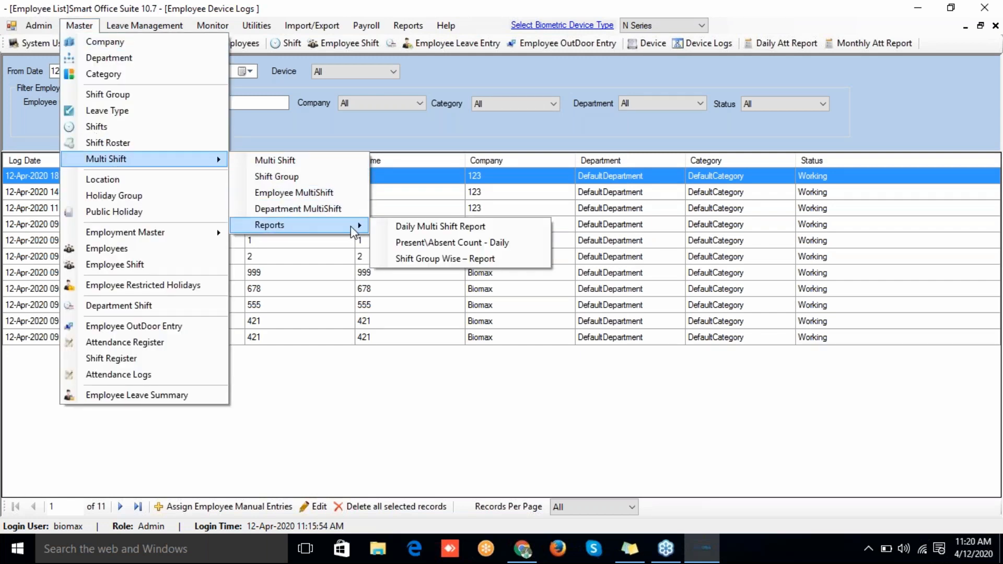
click(412, 228)
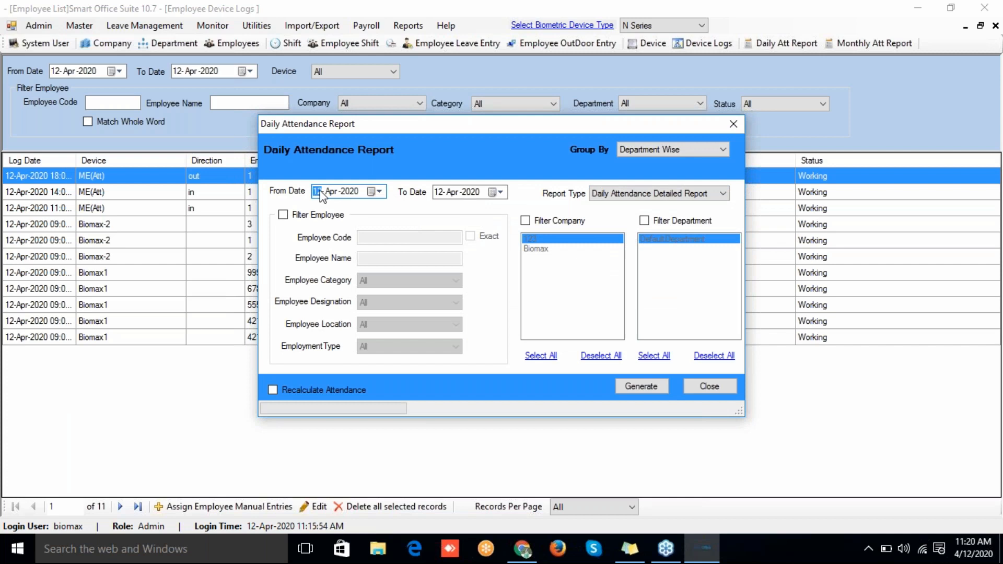
text(12)
click(273, 390)
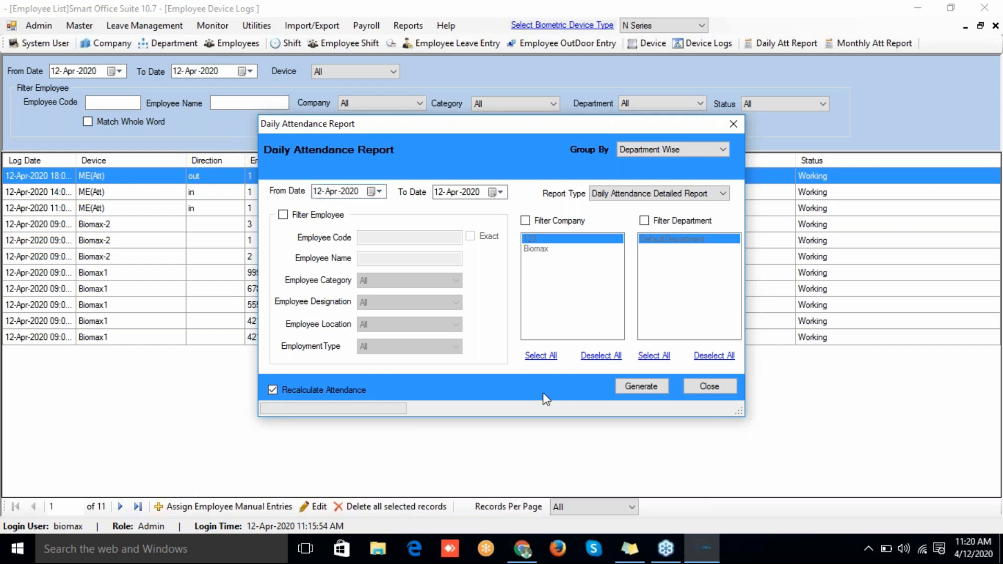
click(630, 389)
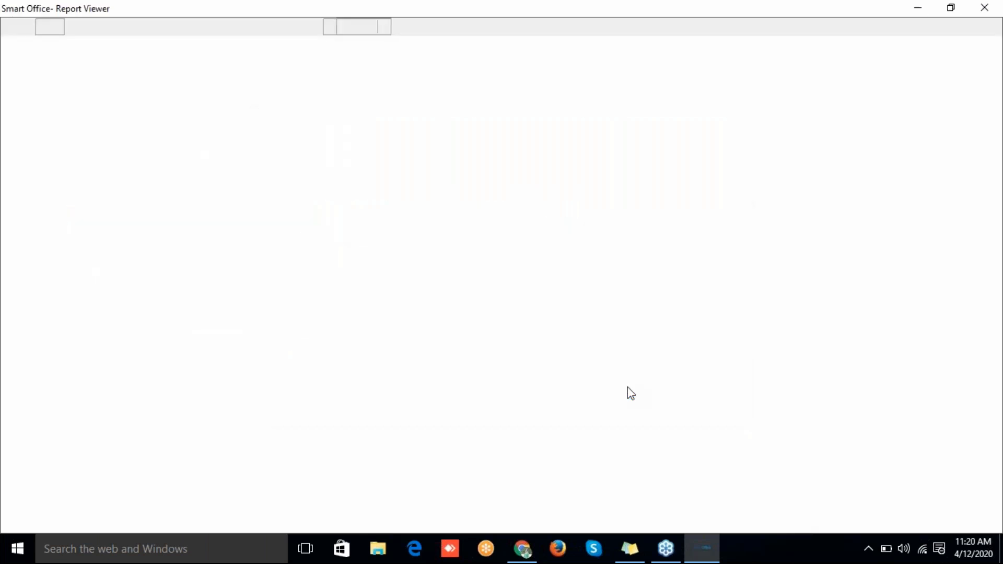
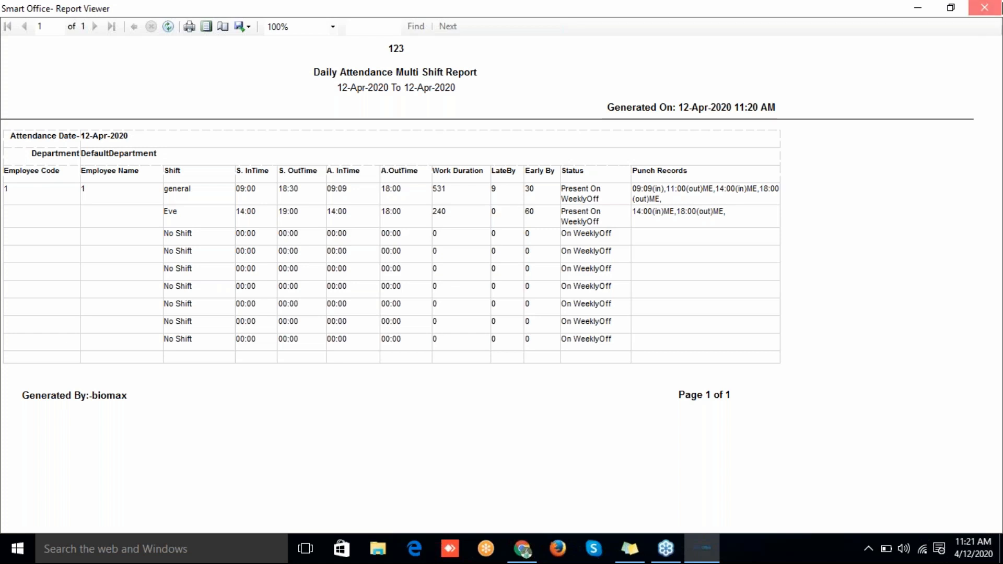
Step: Close the Daily Attendance Multi Shift Report viewer and its settings dialog, returning to the device logs
click(984, 7)
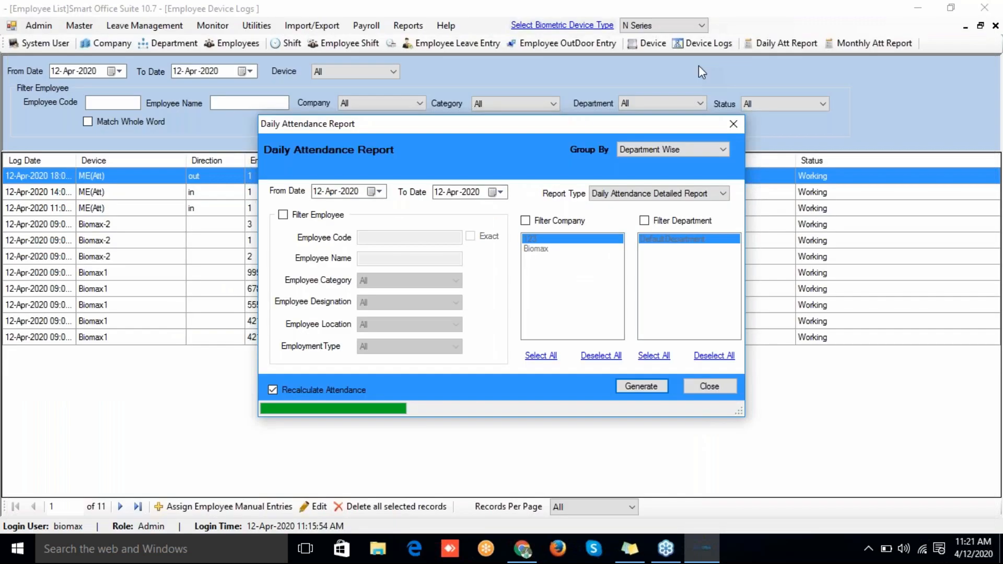
click(733, 125)
click(68, 30)
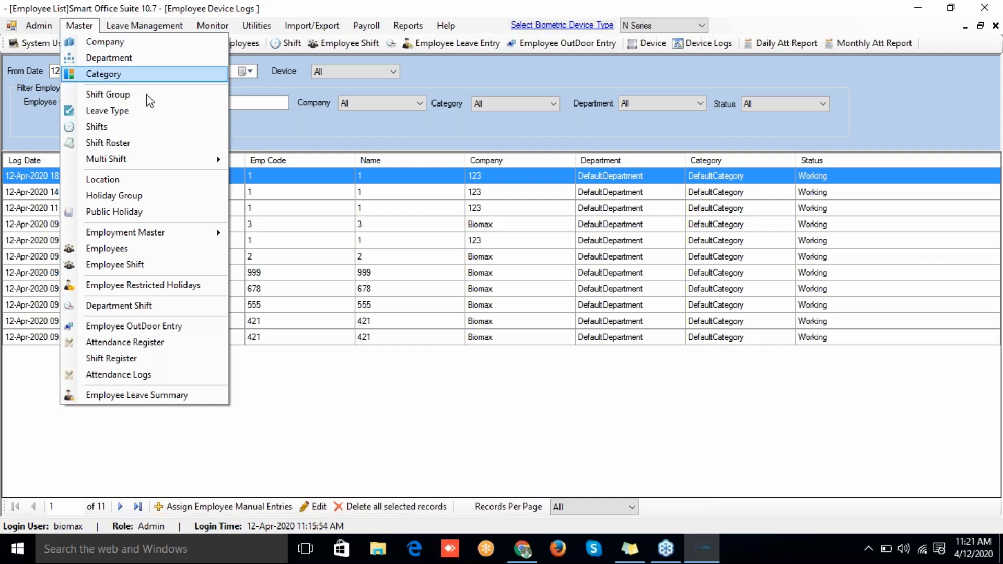
Step: Add a new shift roster from Master > Shift Roster: Monday Eve, Tuesday GS, Wednesday GS
click(129, 148)
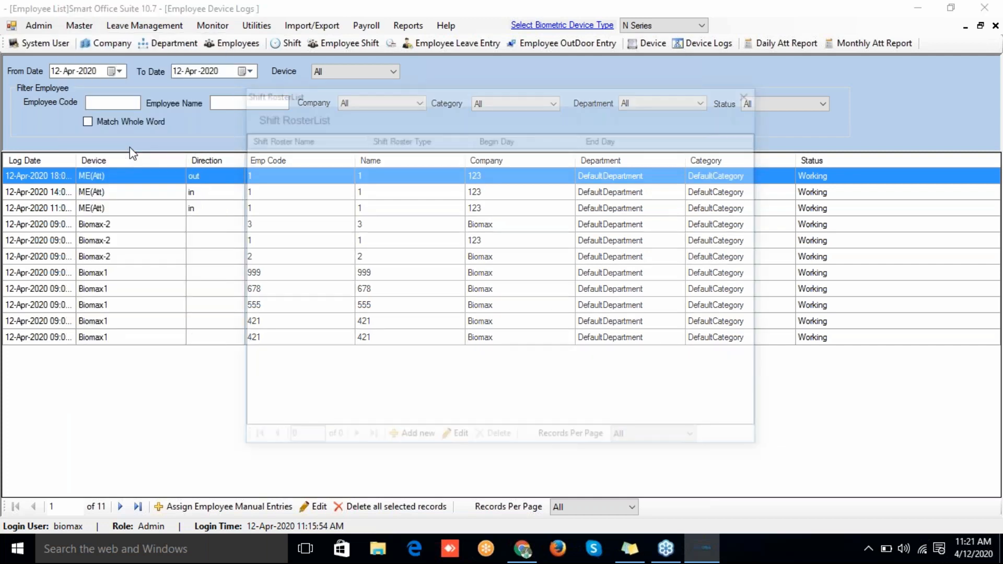
click(401, 438)
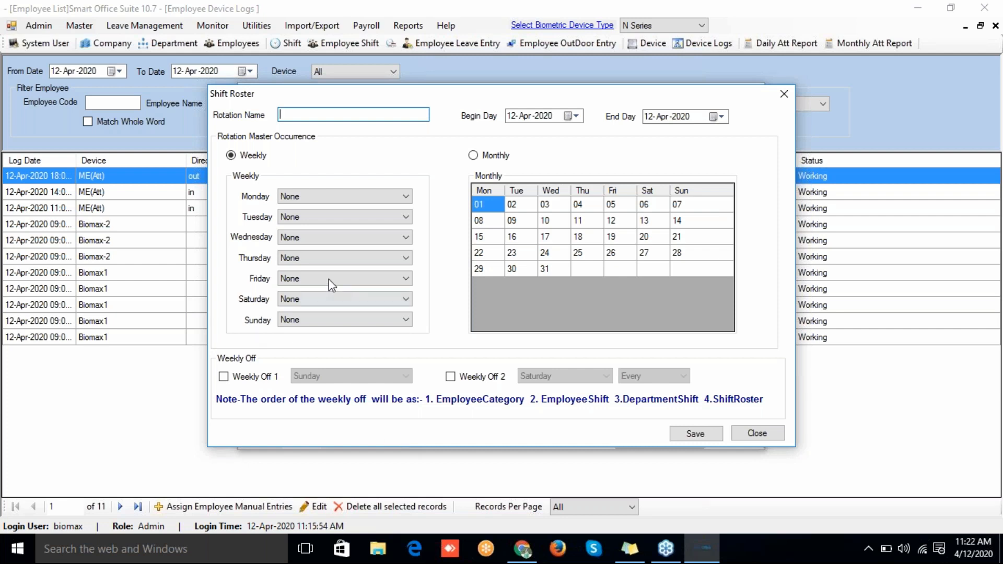
click(340, 196)
click(306, 219)
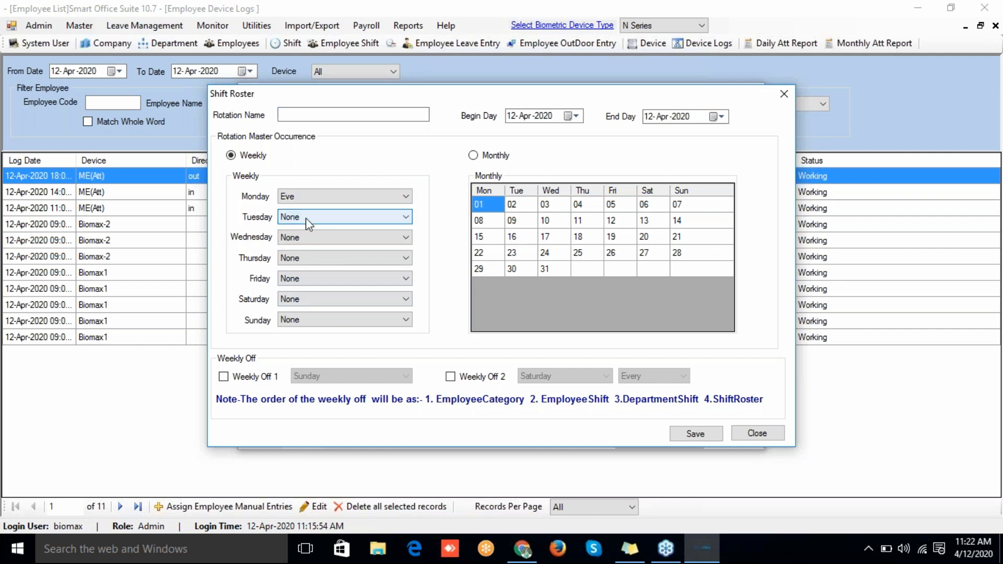
click(306, 218)
click(299, 251)
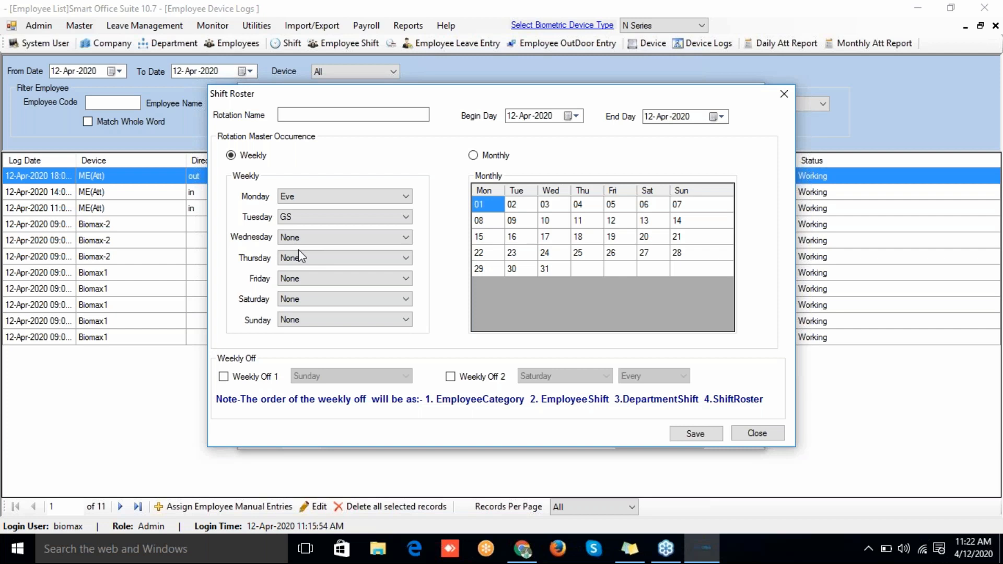
click(293, 239)
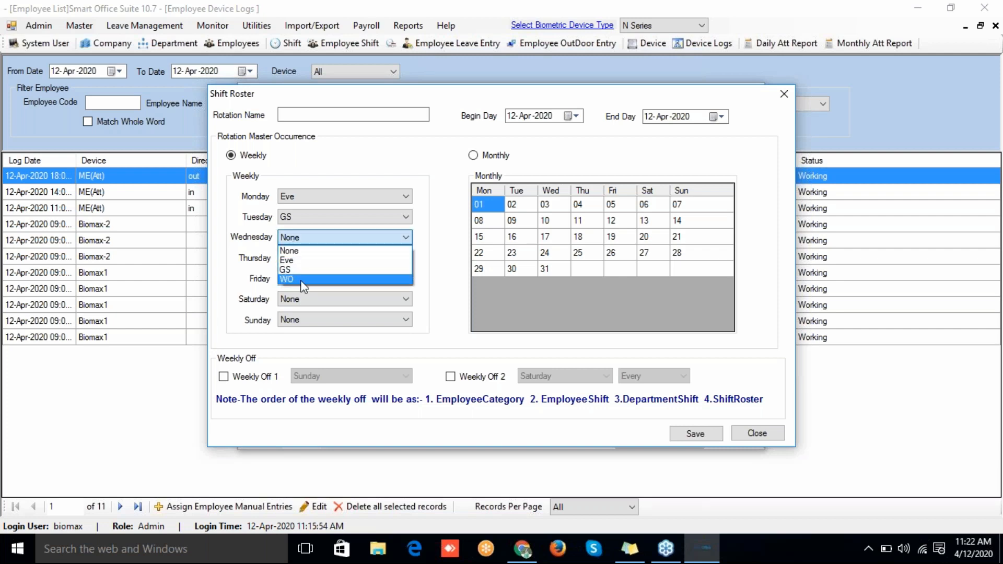
click(296, 271)
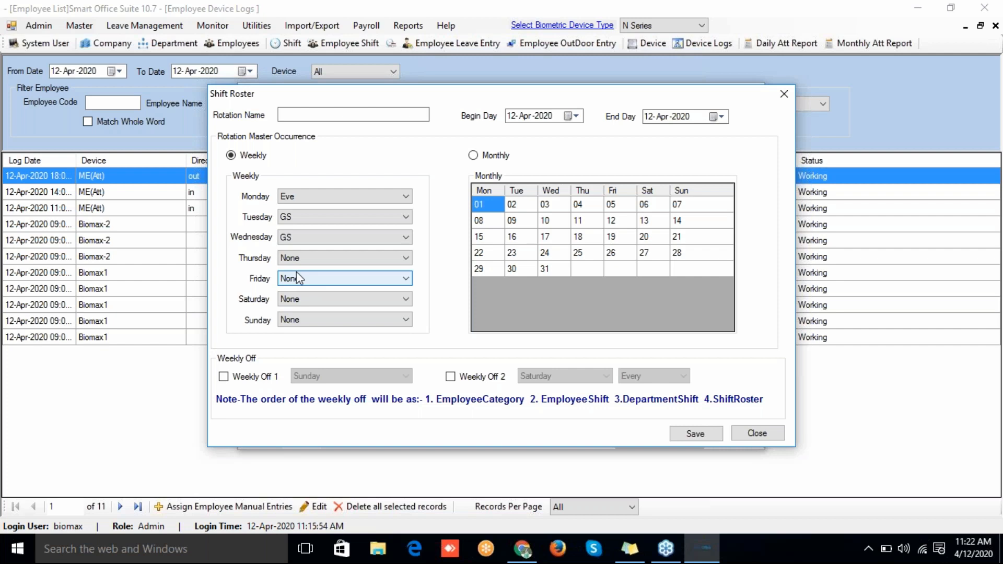
Step: Name the rotation 'Roaster', running from 01-Apr-2020 to 30-Apr-2020
click(298, 115)
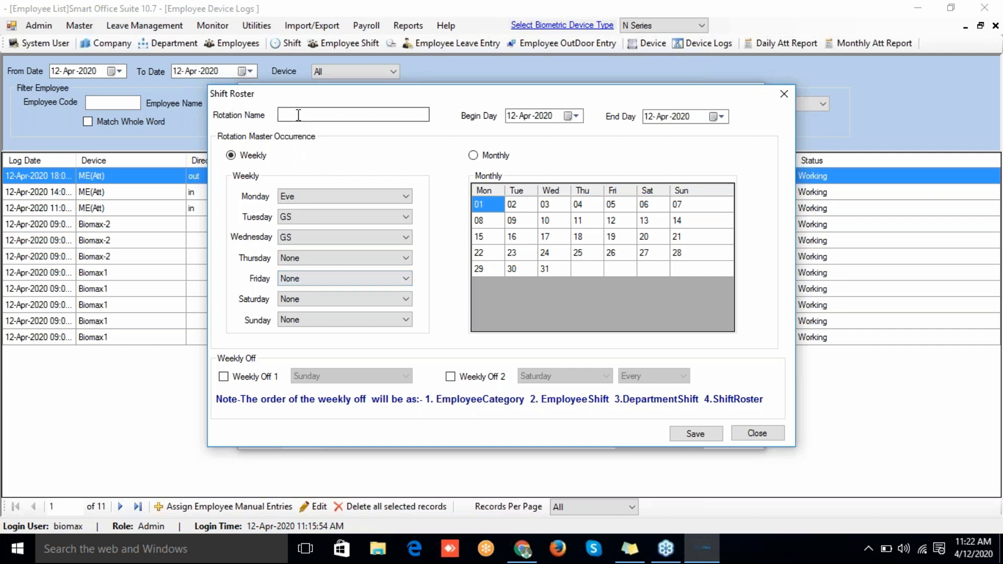
text(Roaster)
click(576, 117)
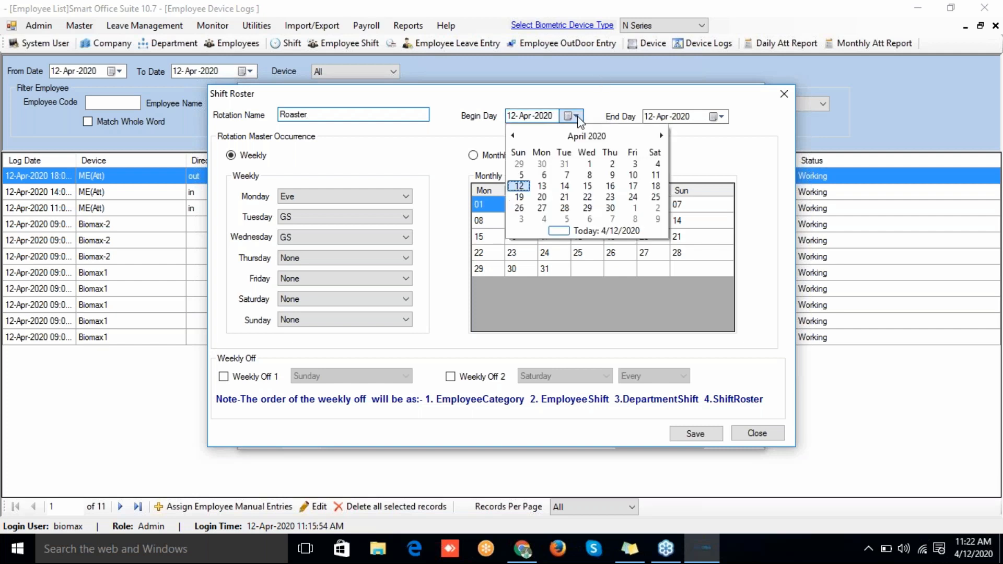
click(591, 164)
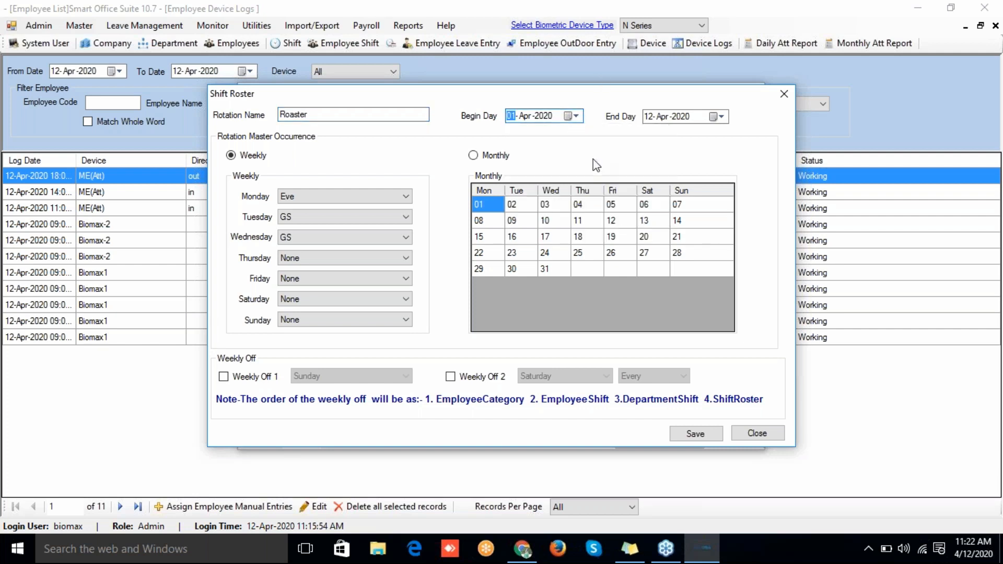
click(721, 116)
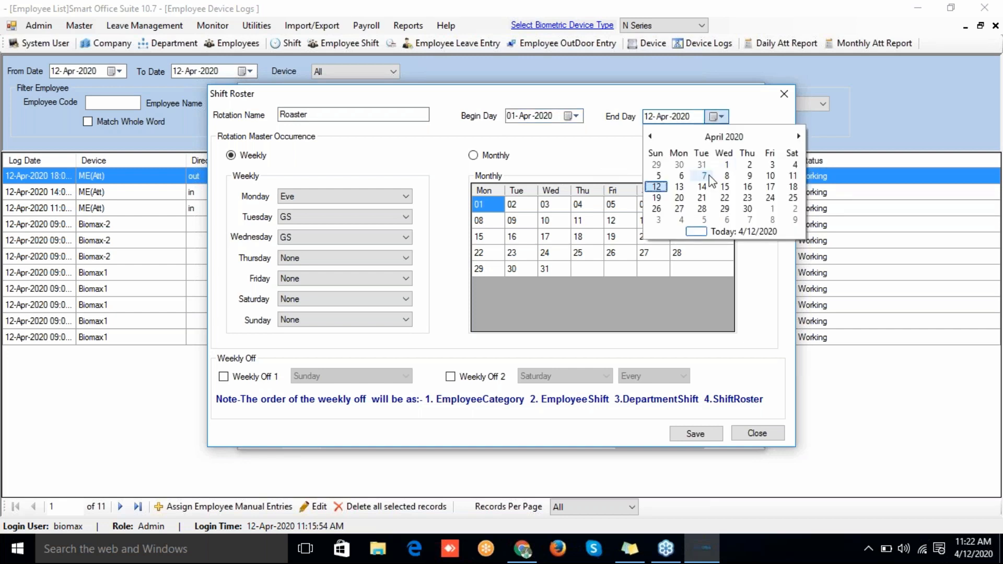
click(728, 177)
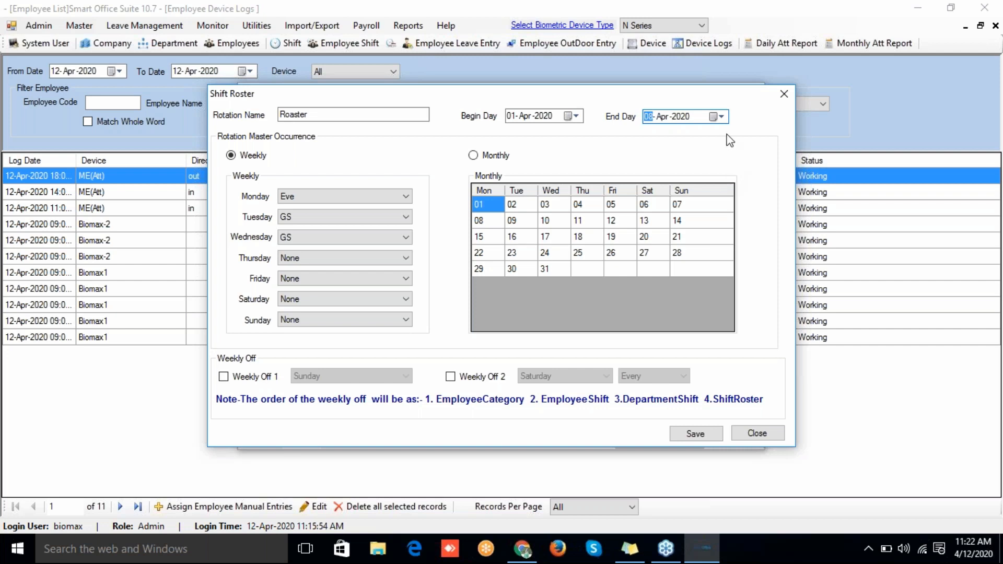
click(721, 120)
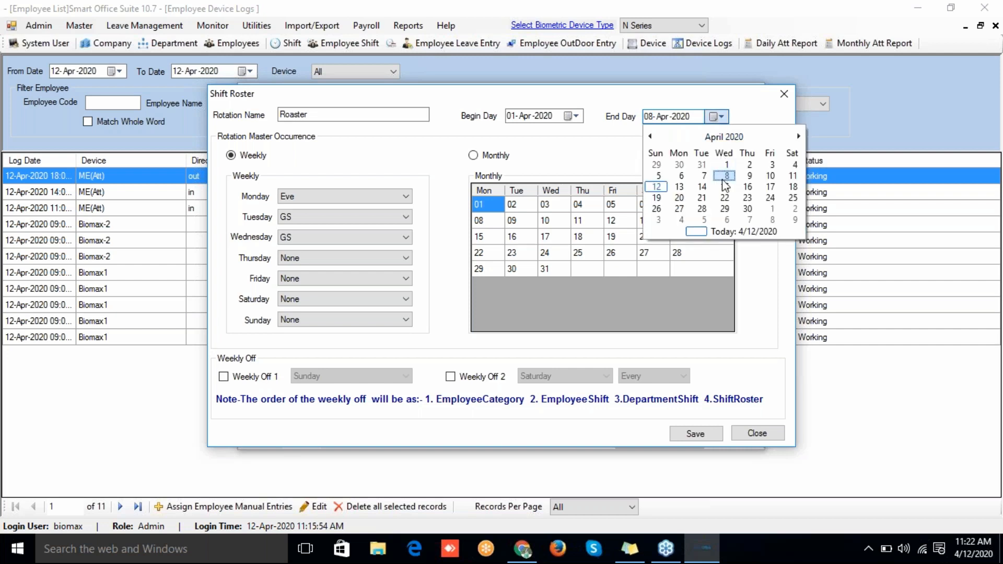
click(752, 206)
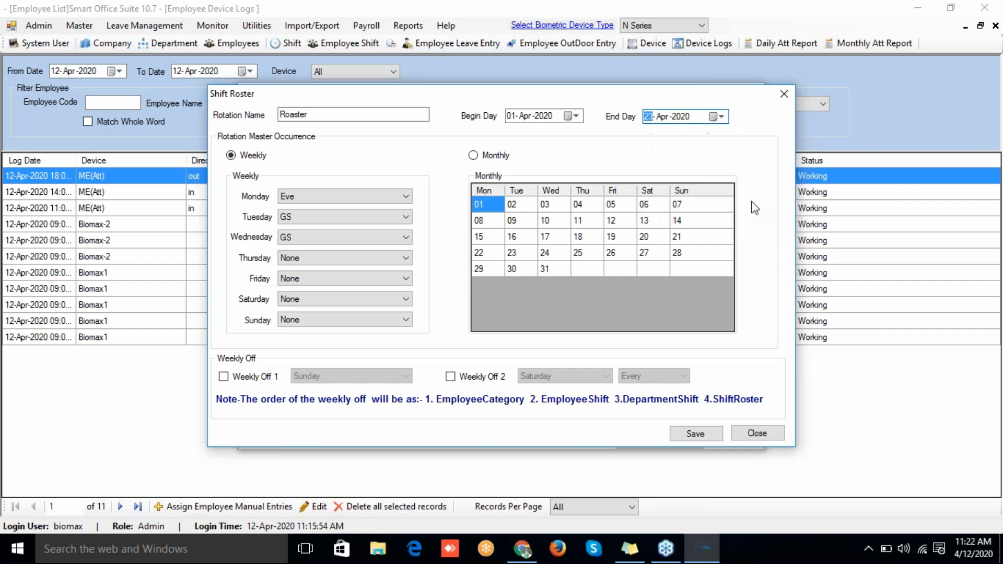
click(714, 117)
click(746, 215)
Step: Set Thursday to Eve, Friday to GS, Saturday to Eve and Sunday to weekly off
click(292, 258)
click(297, 281)
click(292, 279)
click(296, 308)
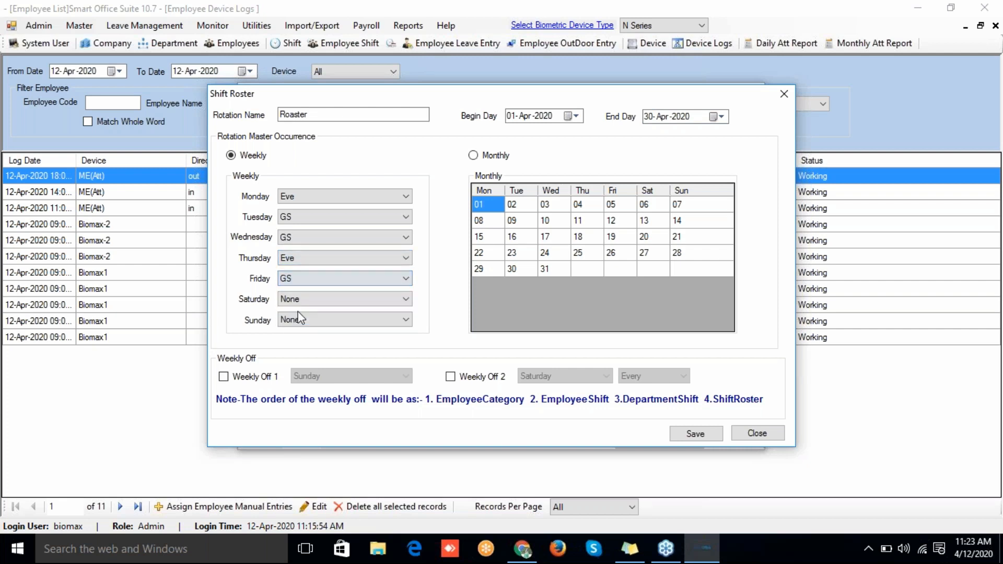
click(297, 303)
click(298, 325)
click(296, 321)
click(298, 357)
Step: Save the roster, acknowledge the confirmation, and close the Shift Roster list
click(691, 430)
click(578, 330)
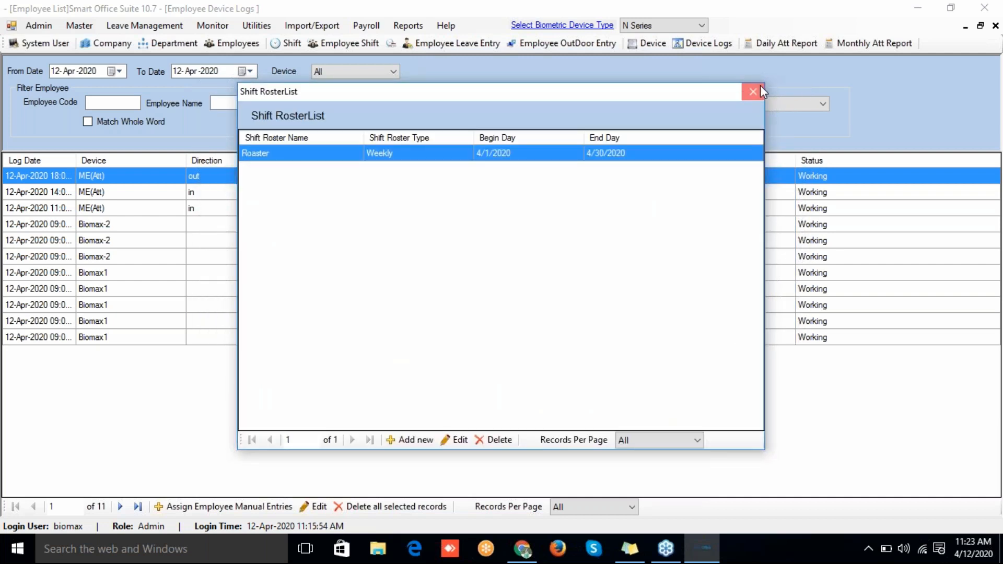
click(752, 91)
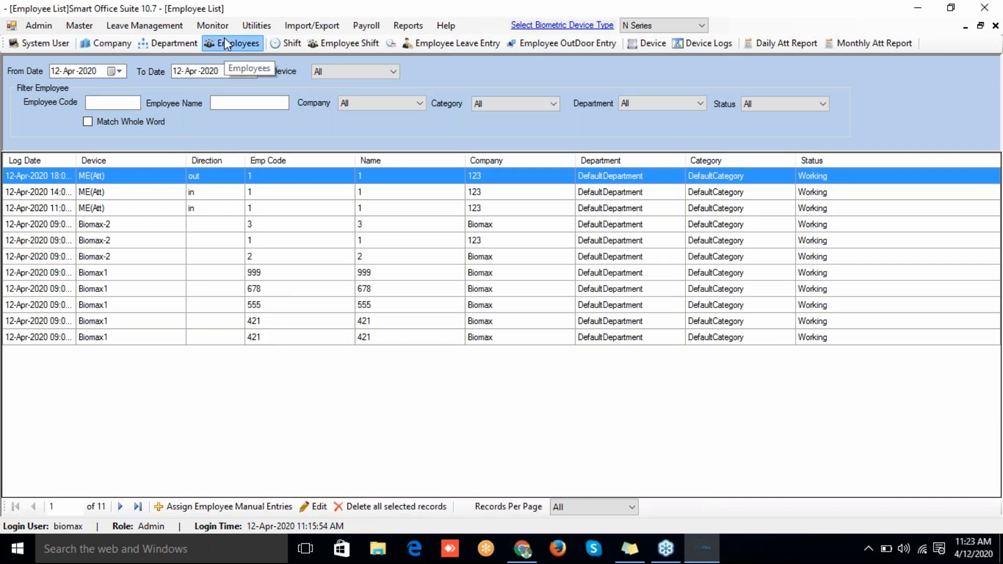
Step: In employee 1's record, choose Roaster as the shift roster and update it
click(224, 42)
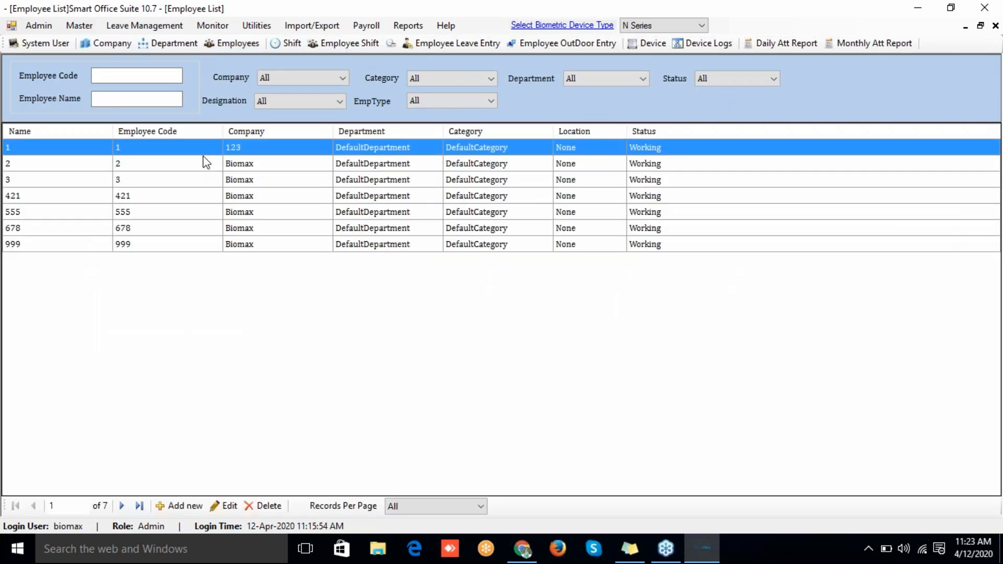
double_click(199, 152)
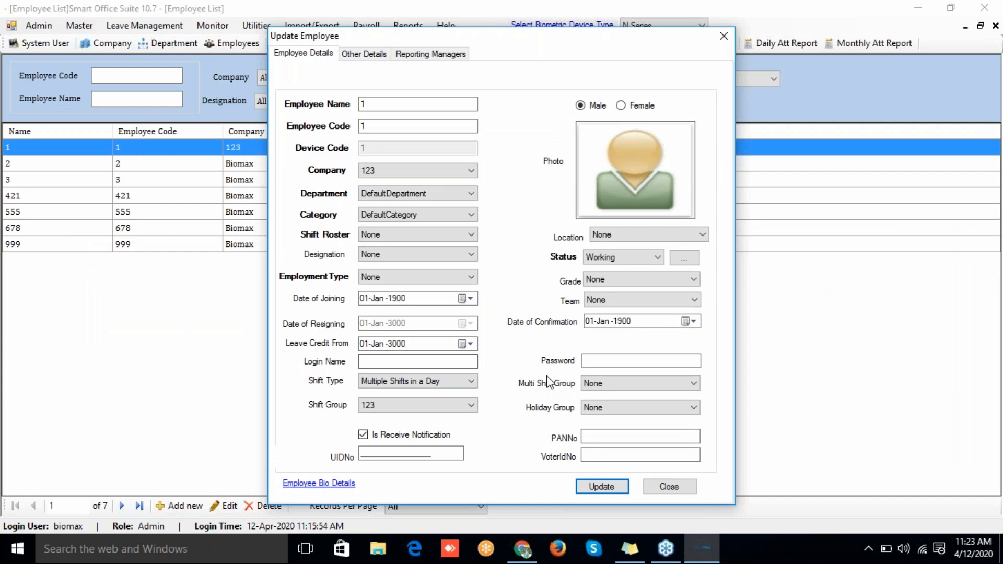
click(381, 235)
click(383, 258)
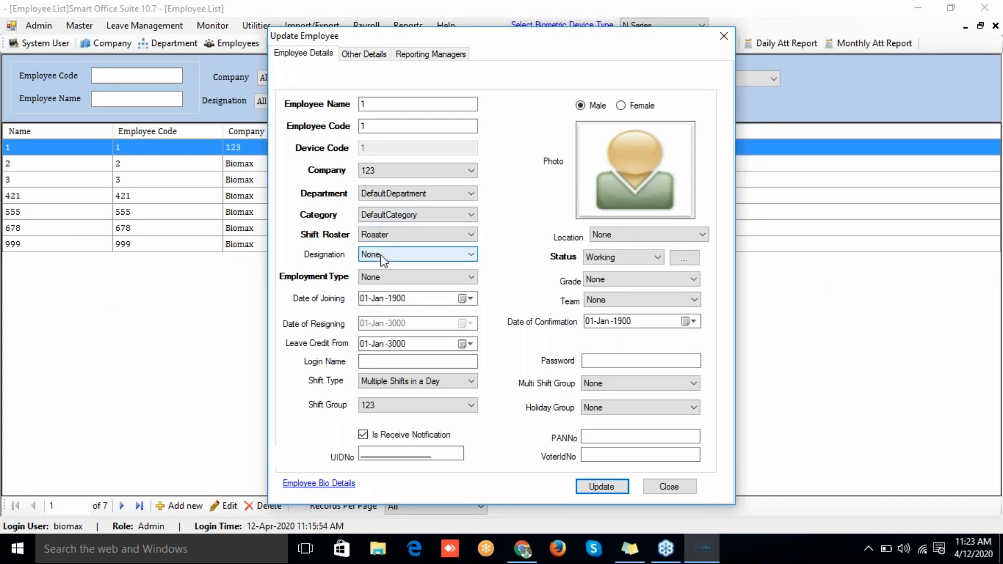
click(608, 488)
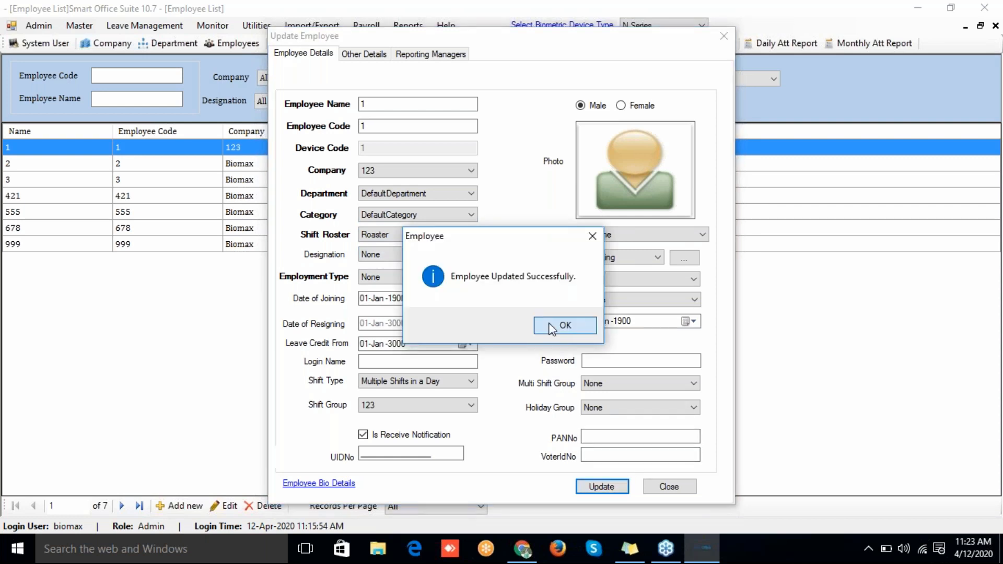
click(553, 324)
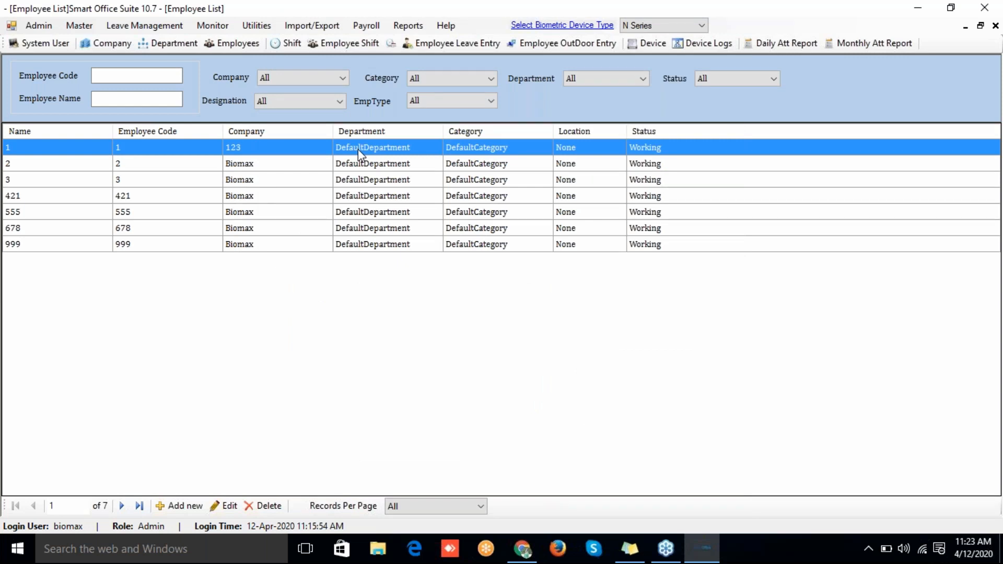
Step: Switch the Roaster roster to Monthly occurrence and give 1 April the GS shift
click(90, 24)
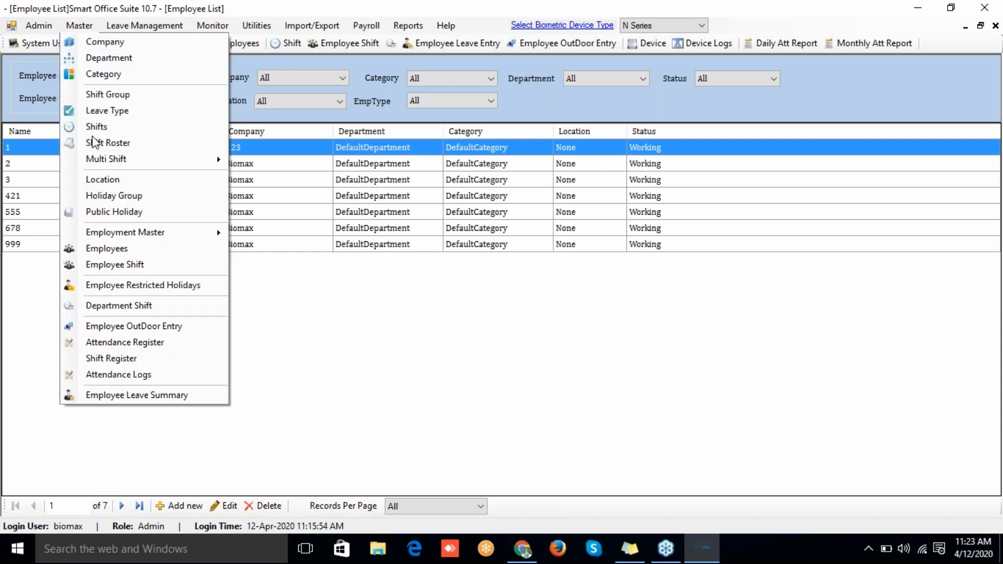
click(94, 142)
double_click(374, 158)
click(475, 156)
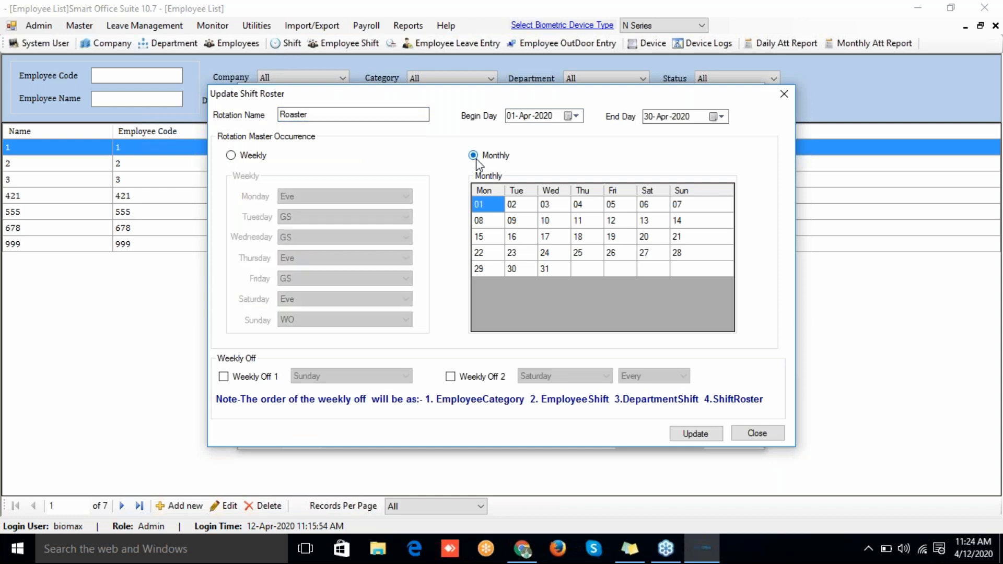
right_click(492, 208)
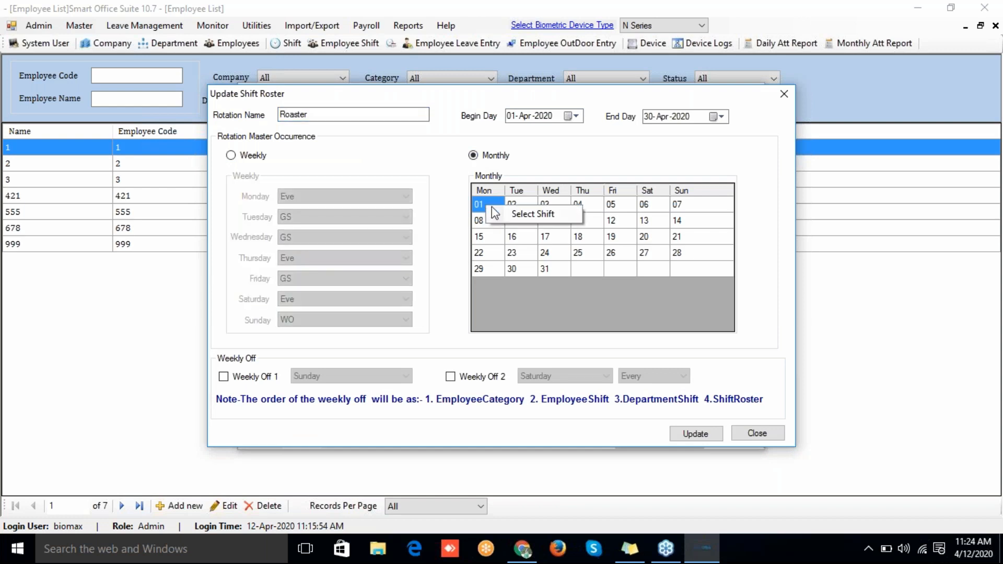
click(493, 212)
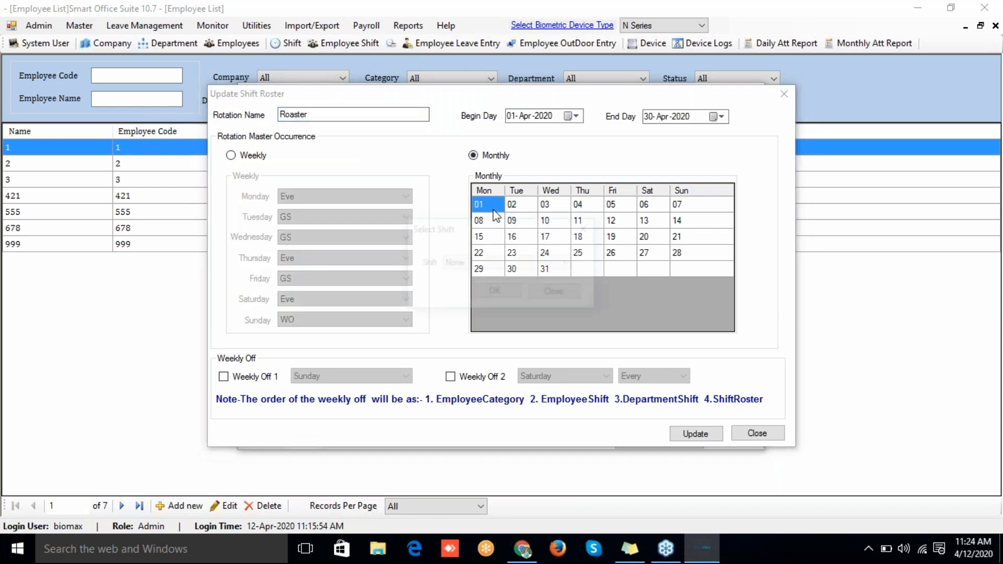
click(501, 265)
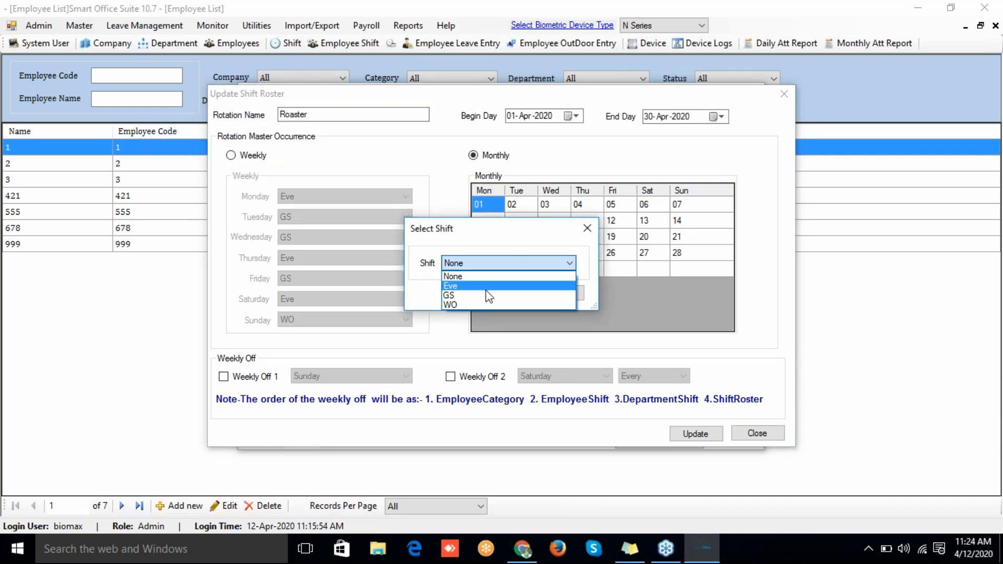
click(474, 295)
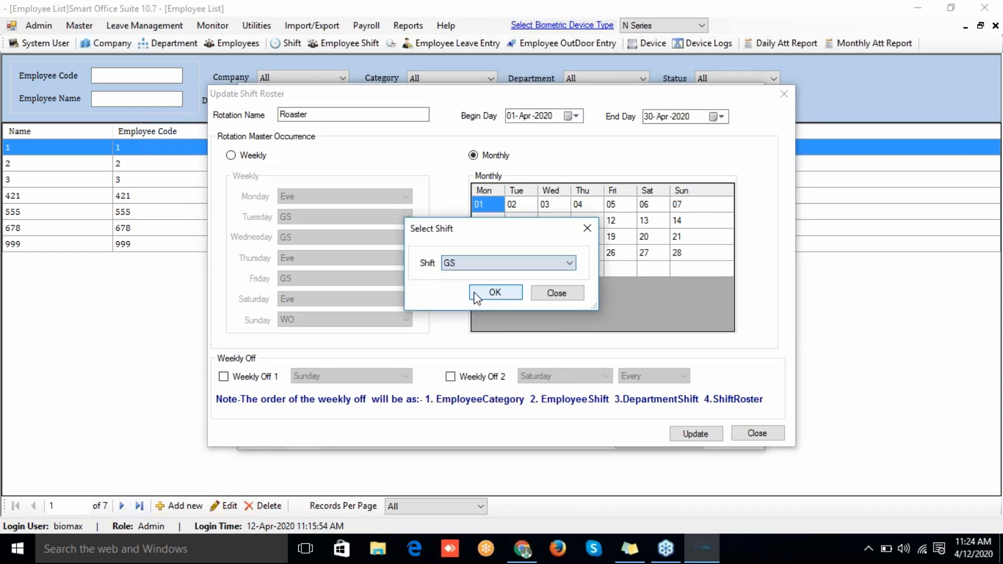
click(500, 294)
Step: Give 2 April the Eve shift in the Roaster calendar
click(515, 202)
right_click(516, 203)
click(524, 211)
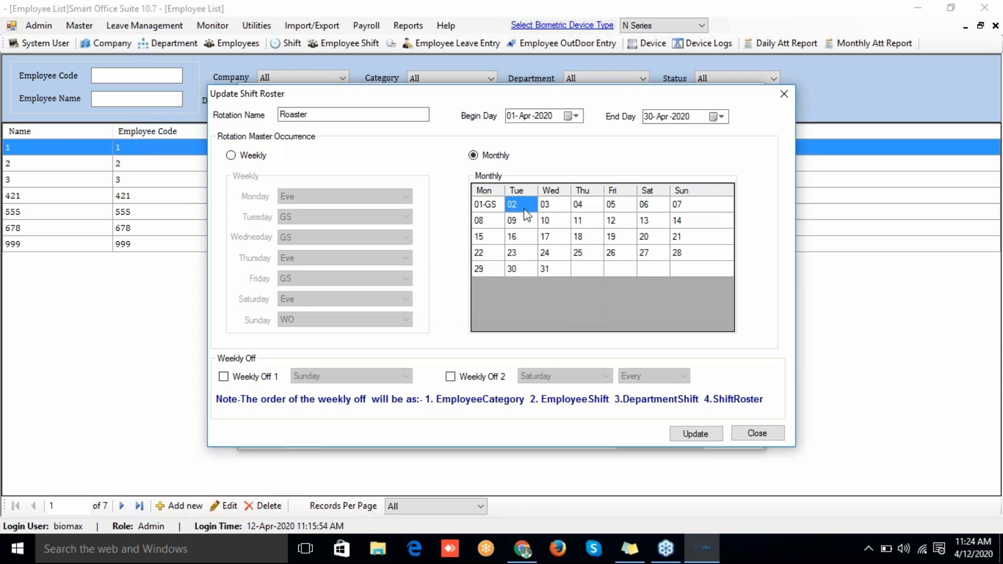
click(515, 262)
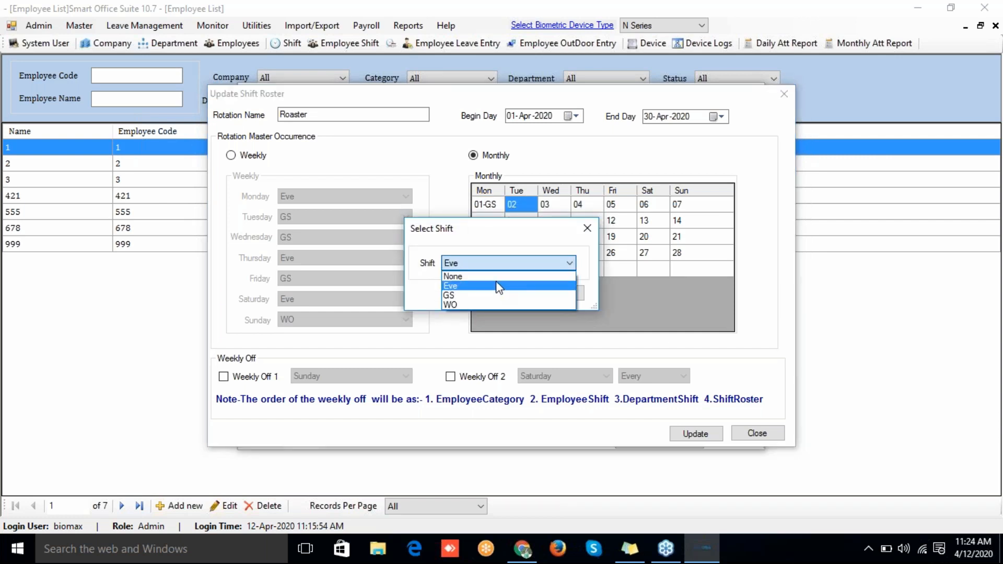
click(498, 286)
click(497, 293)
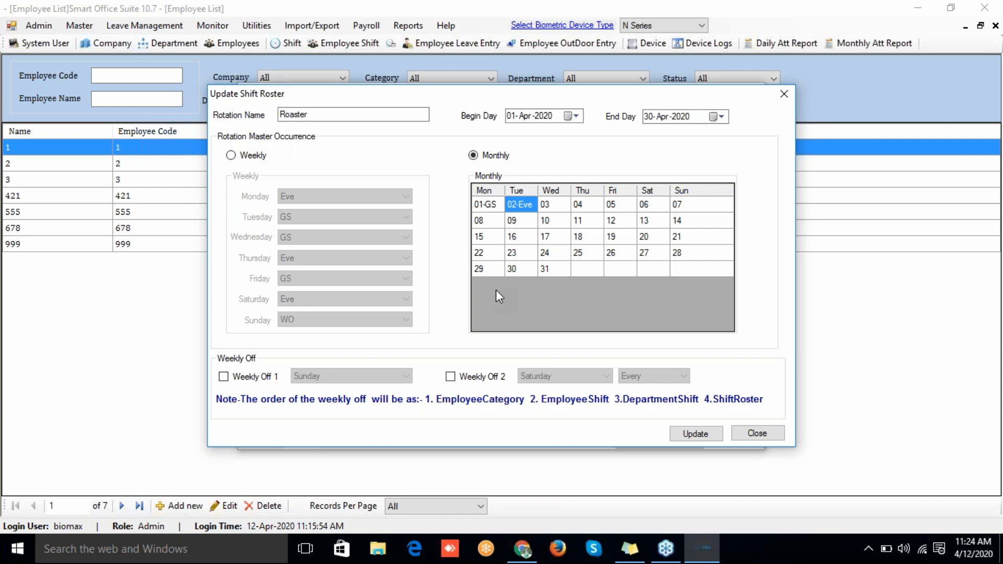
Step: Update the Roaster roster, dismiss the confirmation, and close the Shift Roster list
click(704, 436)
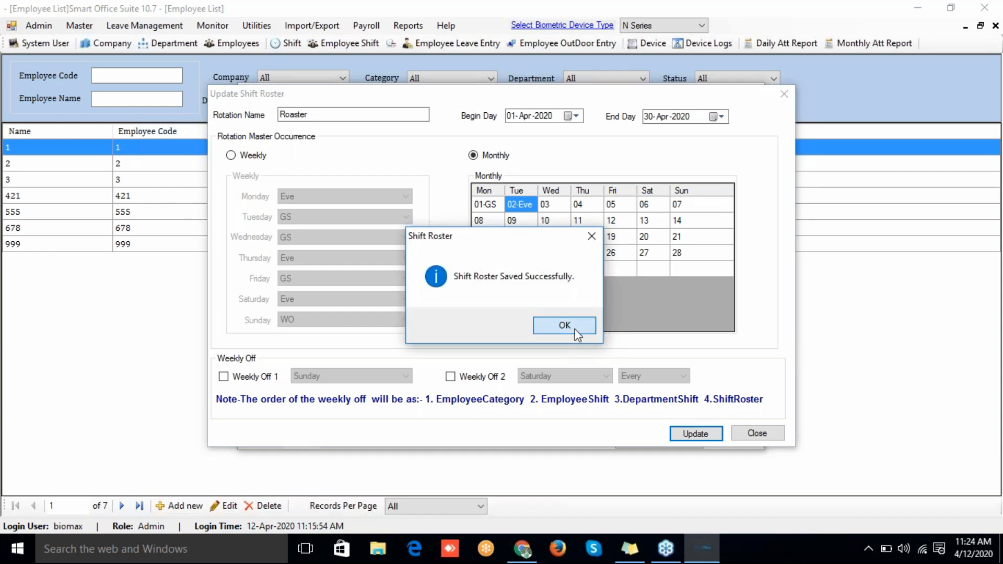
click(564, 326)
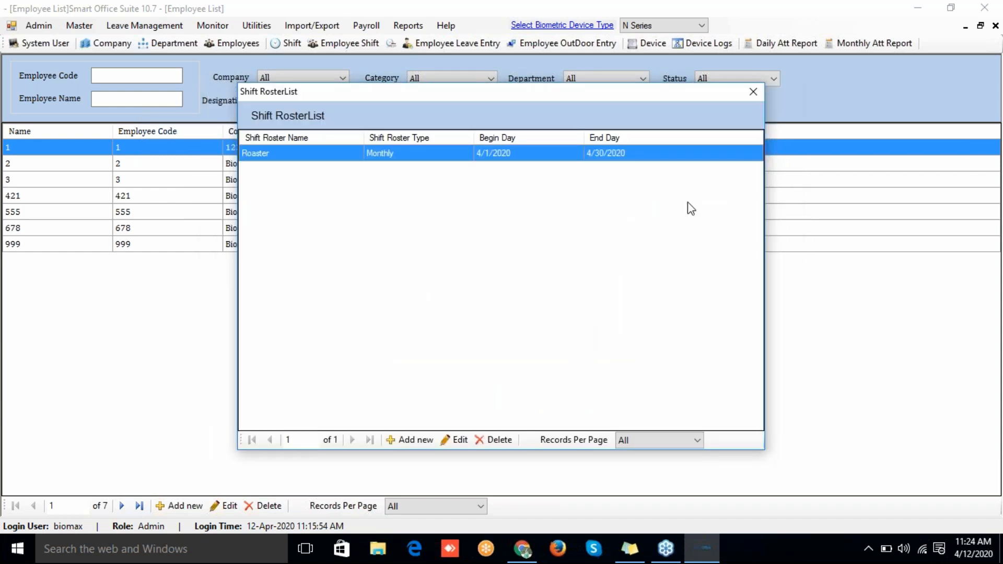
click(750, 94)
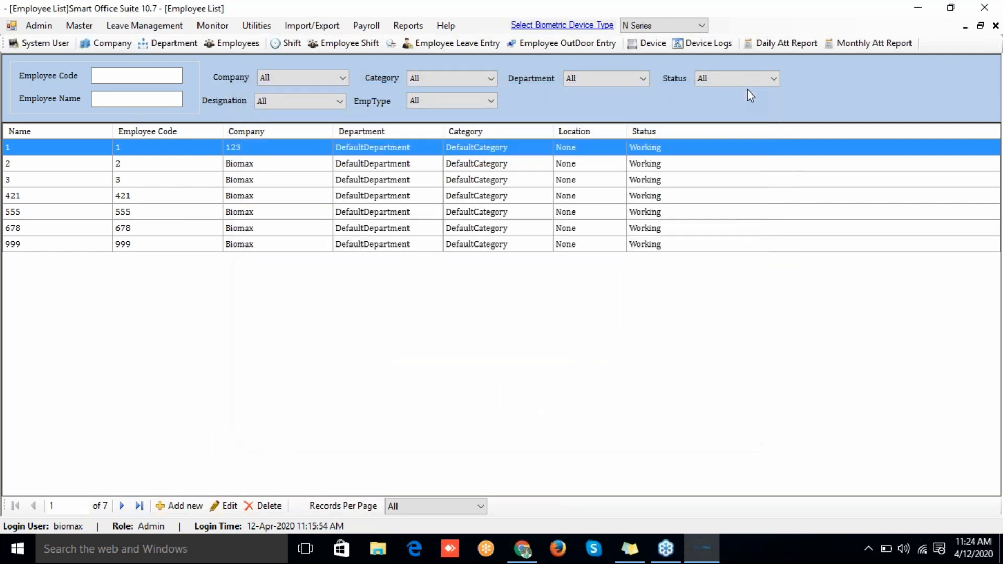
Step: Look over the Location list, close it, and bring up the Public Holiday list
click(79, 26)
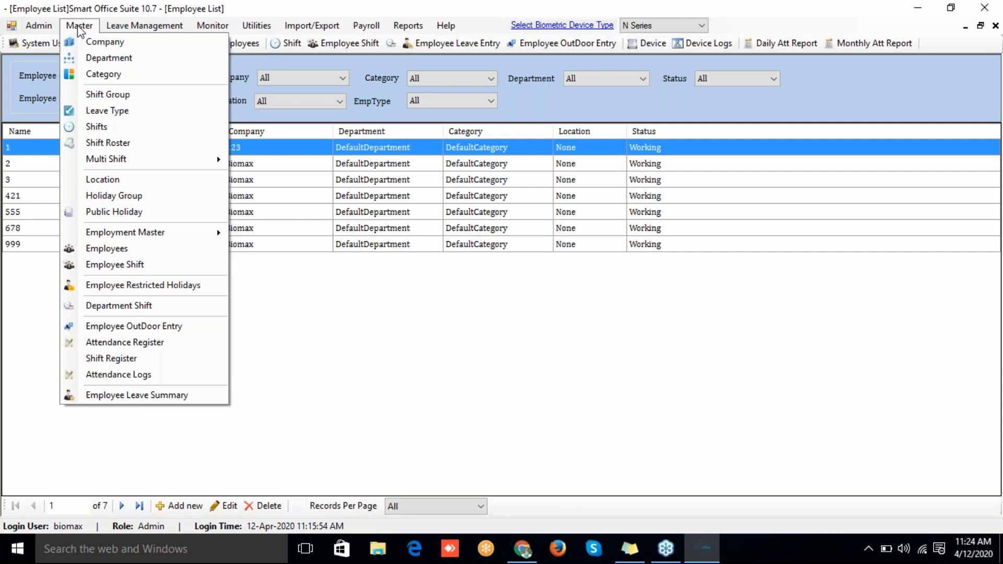
click(110, 179)
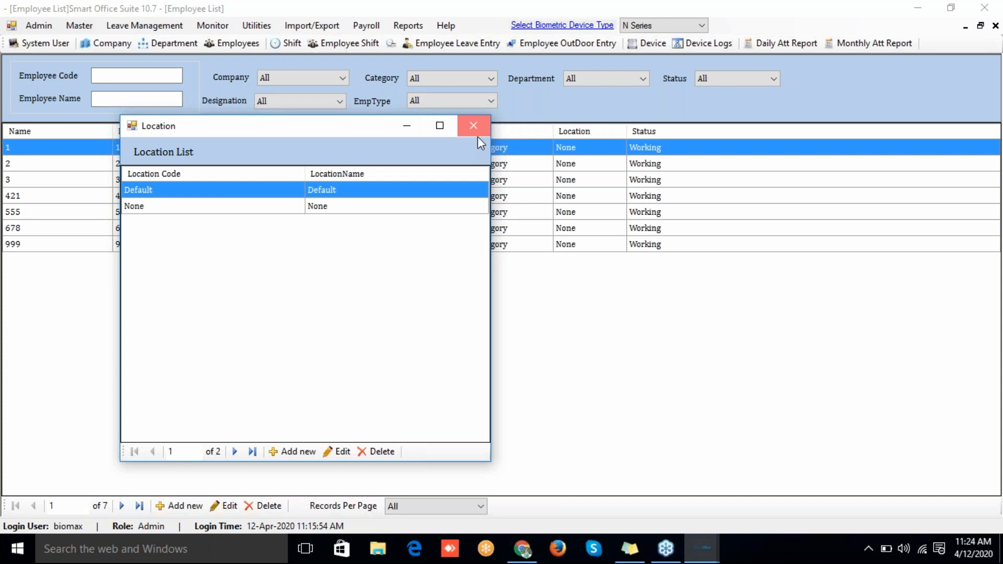
click(477, 136)
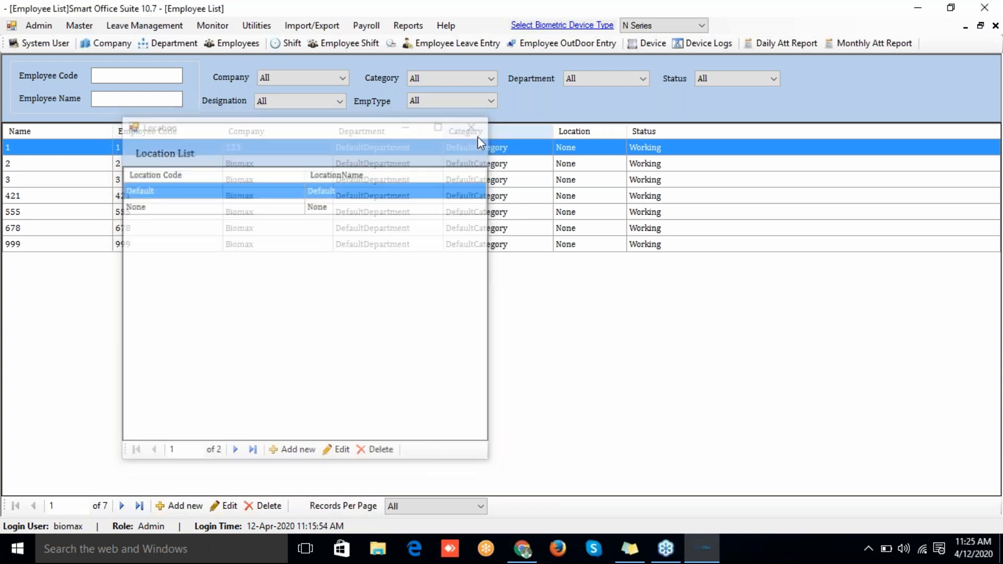
click(78, 25)
click(96, 211)
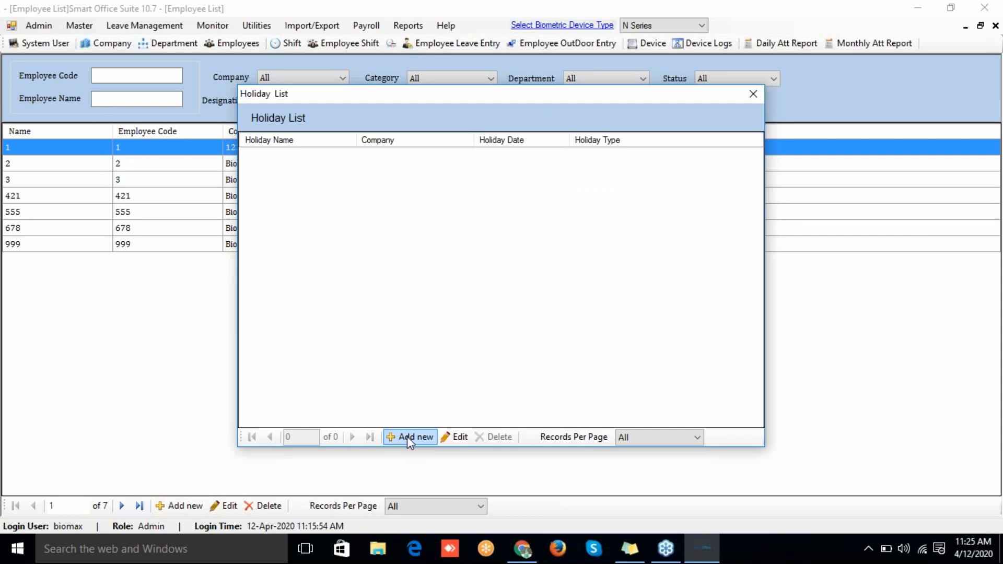
Step: Start a new holiday with the Restricted type, discard it unsaved, and close the Holiday List
click(407, 437)
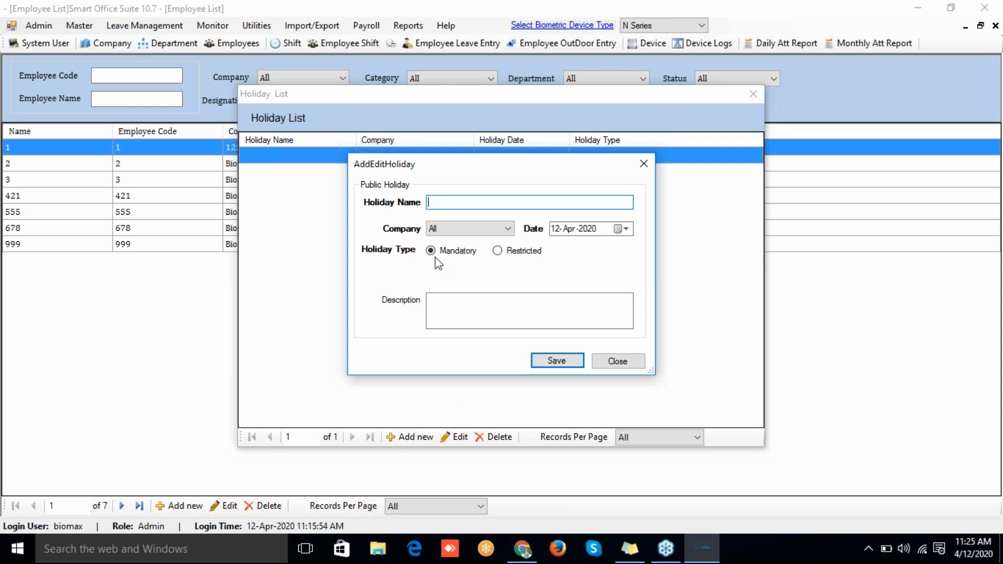
click(497, 251)
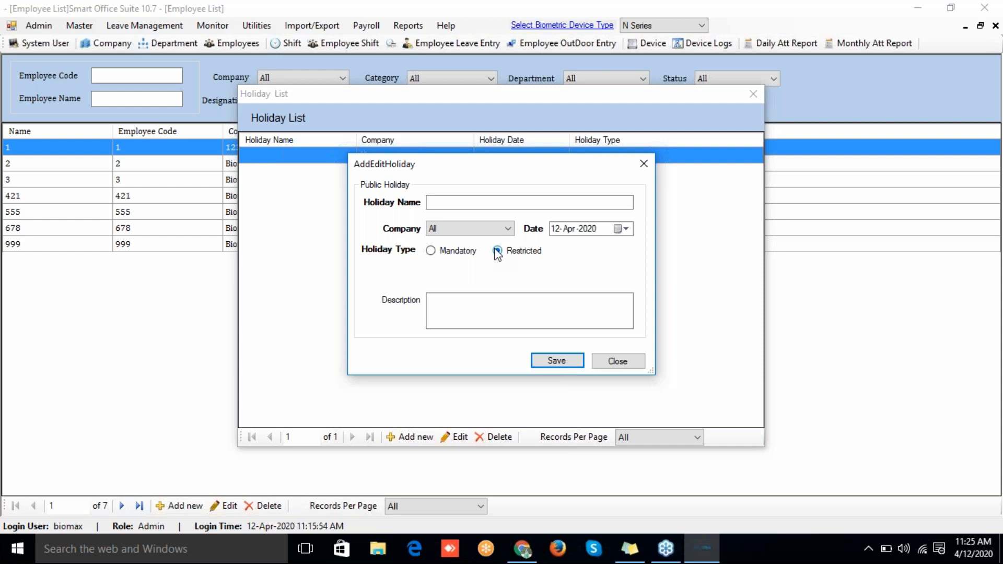
click(498, 251)
click(615, 362)
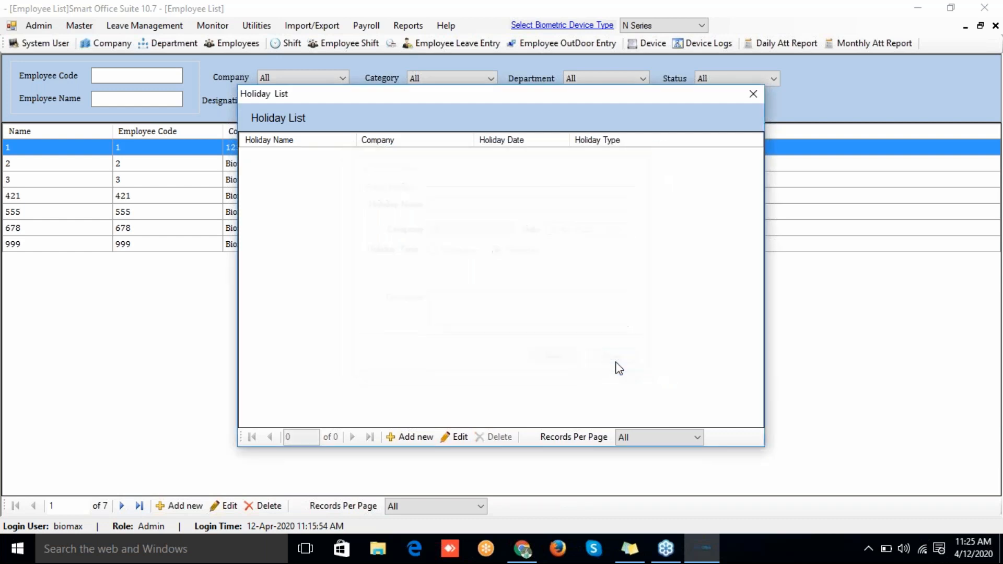
click(753, 100)
Step: Open Employee OutDoor Entry from the Master menu's Employment Master section
click(79, 27)
mouse_move(139, 237)
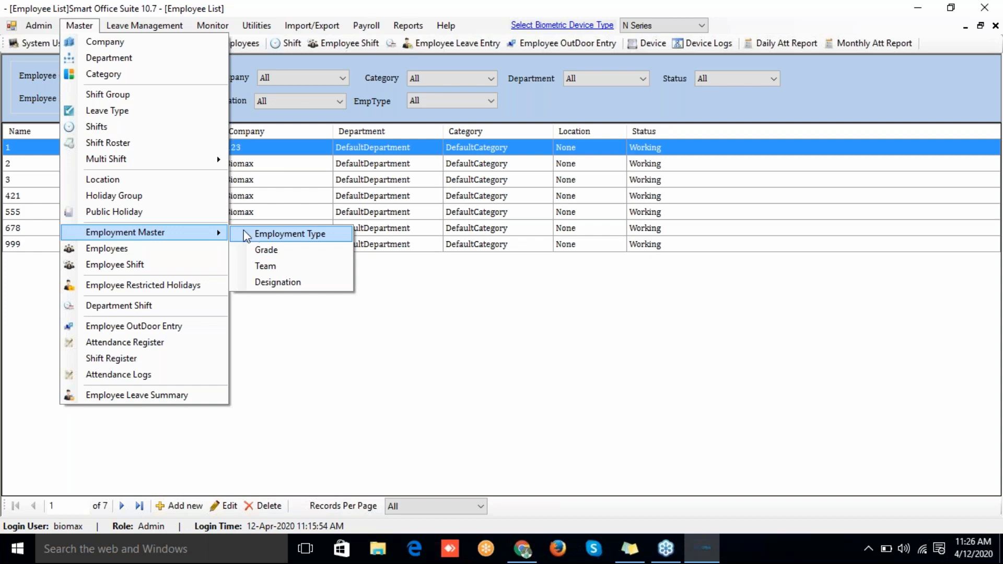
click(150, 329)
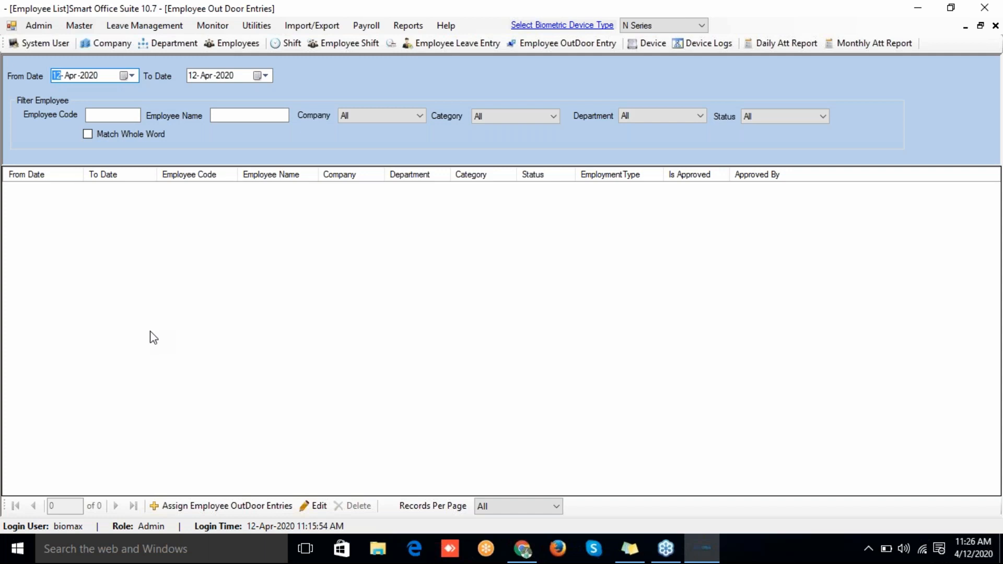
click(213, 504)
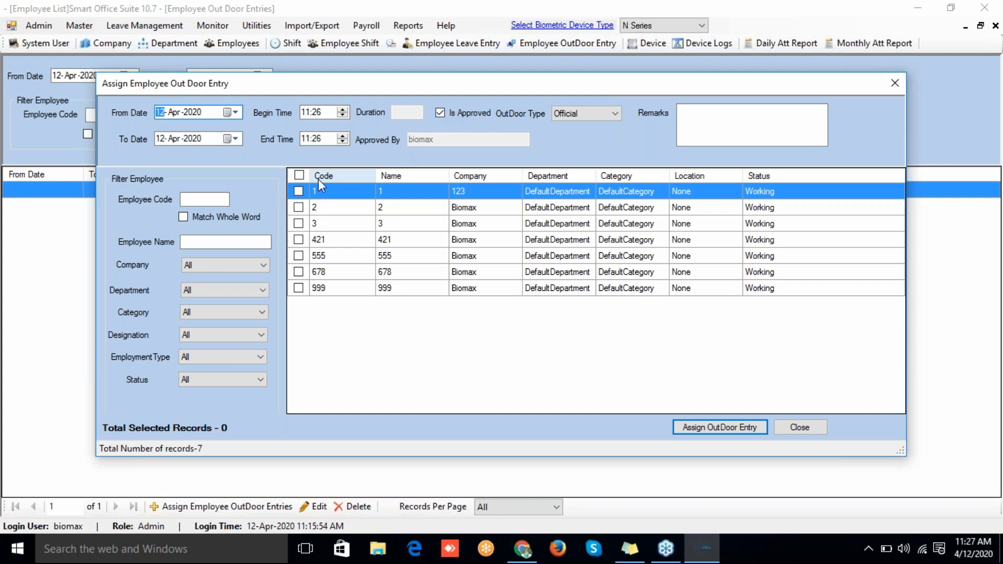
click(799, 427)
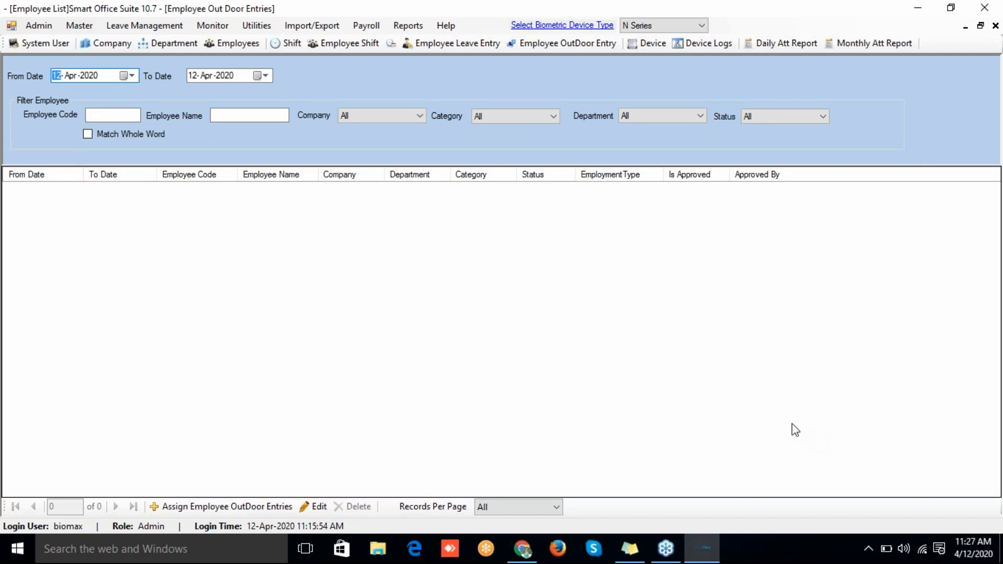
click(67, 28)
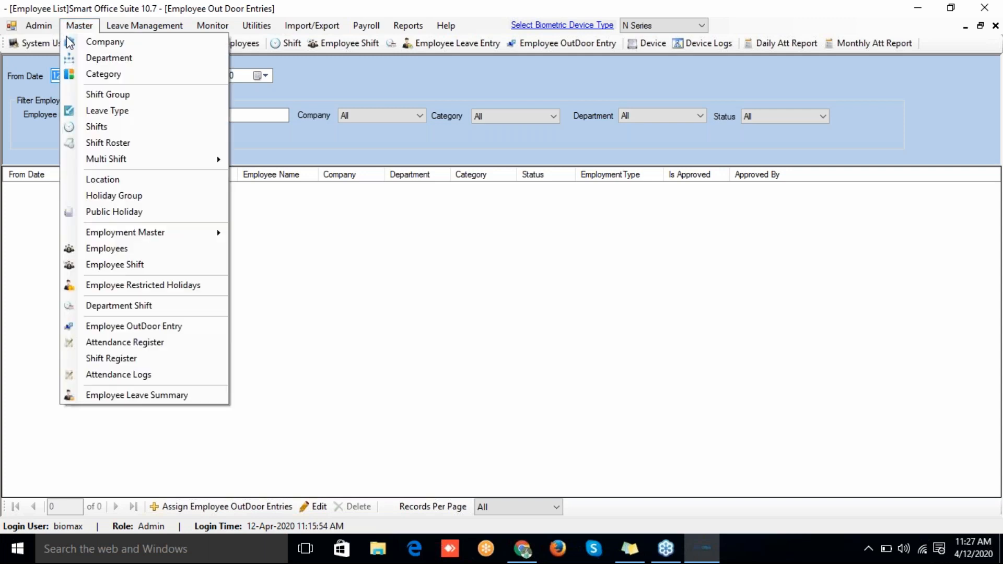
Step: Open the Employee Attendance Register and load April 2020
click(121, 342)
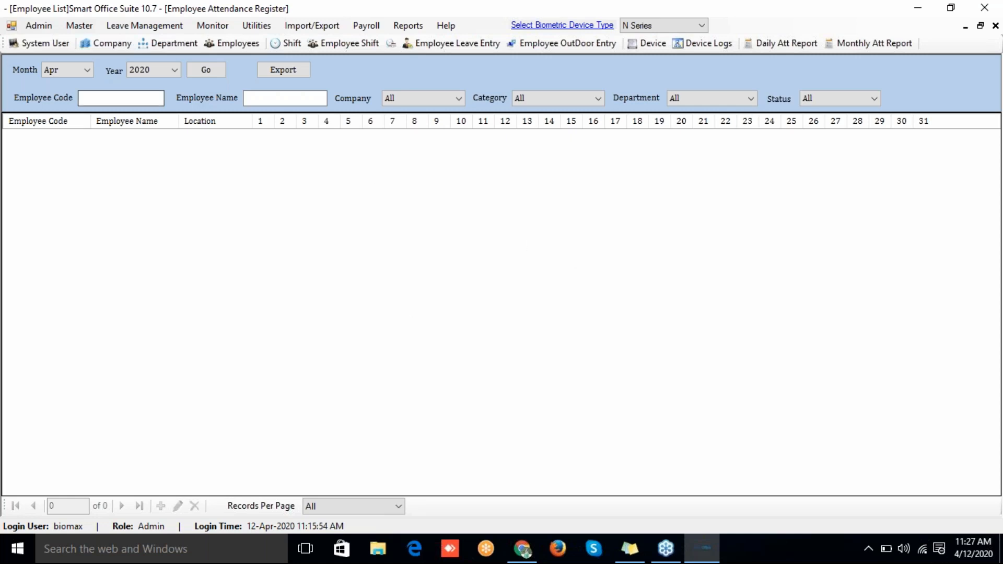
click(200, 73)
click(78, 29)
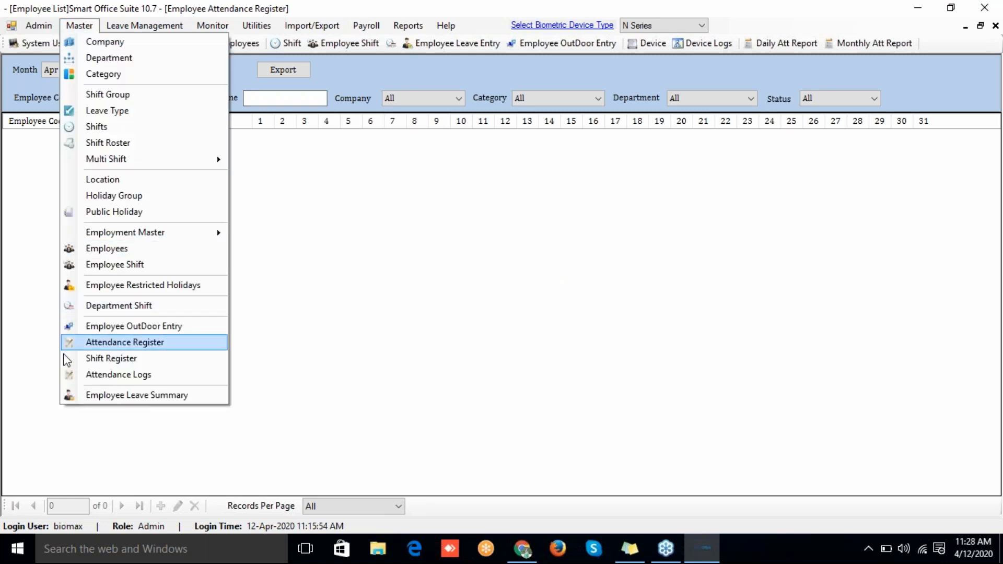
Step: Open the Employee Shift Register and scroll across the April 2020 days
click(96, 355)
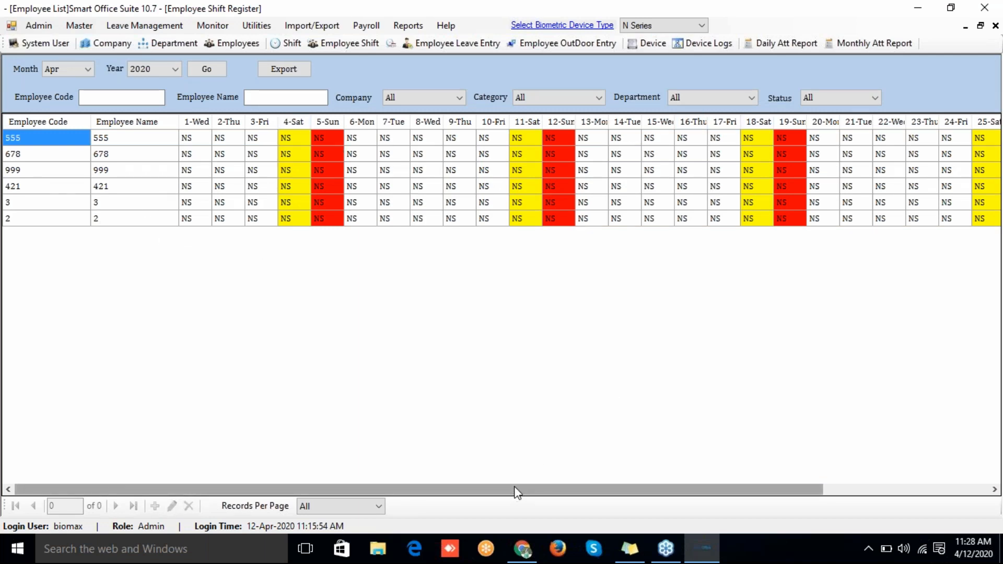
scroll(581, 486, right, 2)
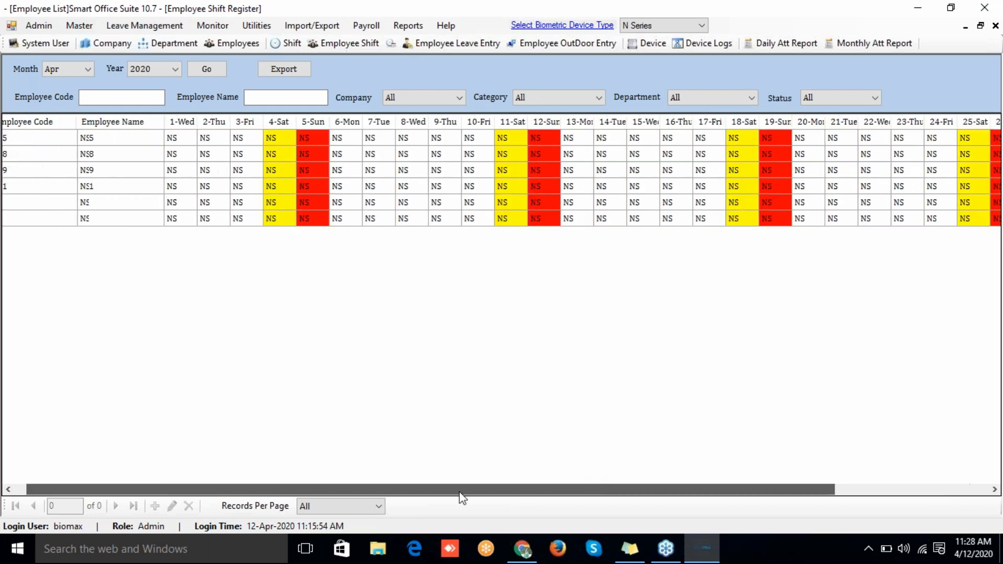
drag(461, 491, 424, 481)
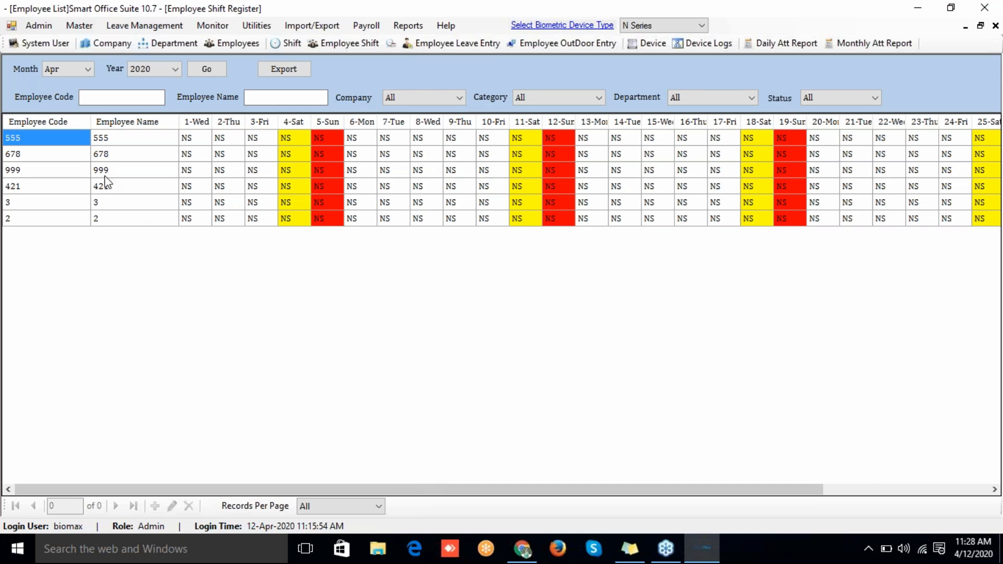
click(88, 29)
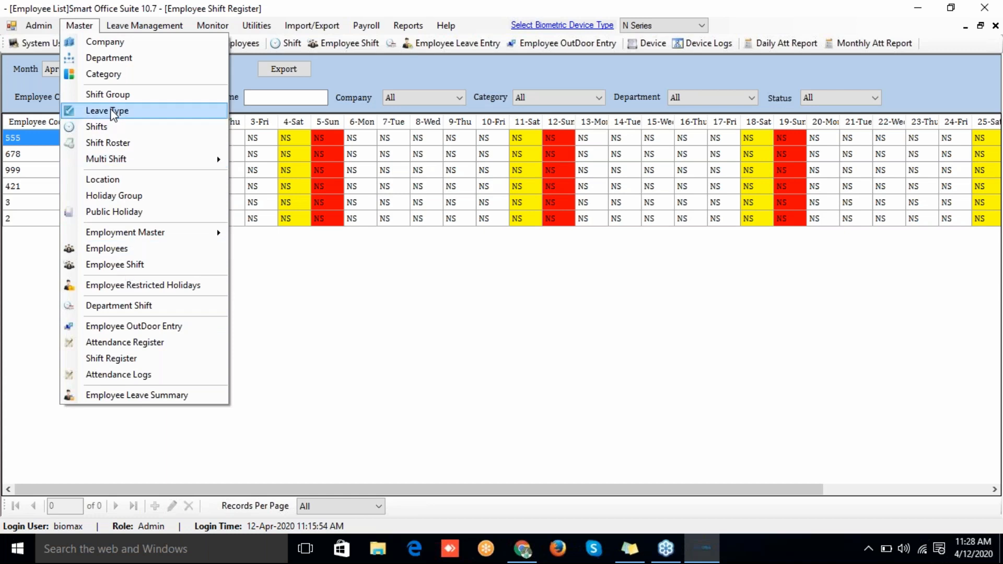
Step: Open and close Admin's option settings, leaving the April 2020 Employee Shift Register in view
click(37, 29)
click(37, 29)
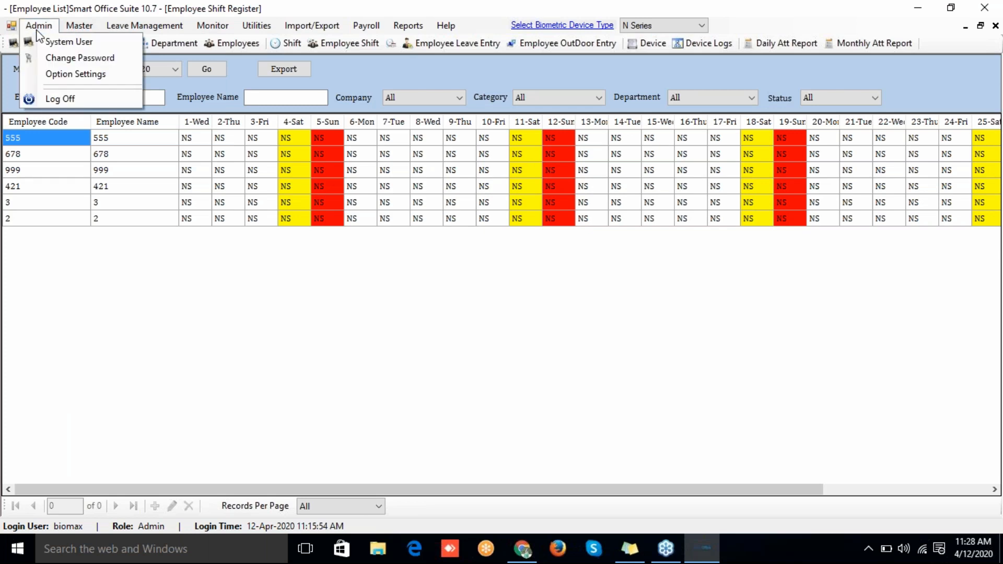
click(57, 74)
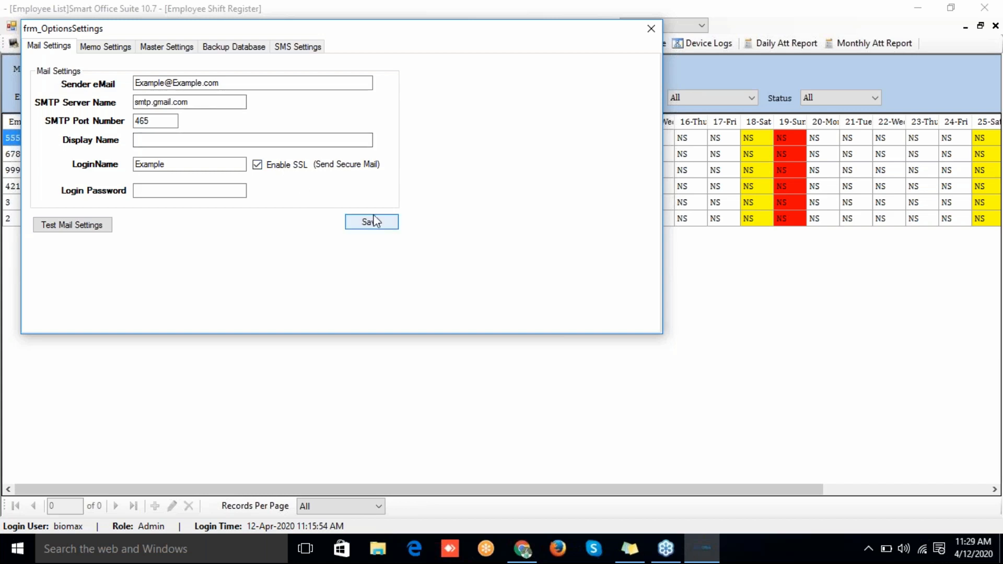
click(650, 31)
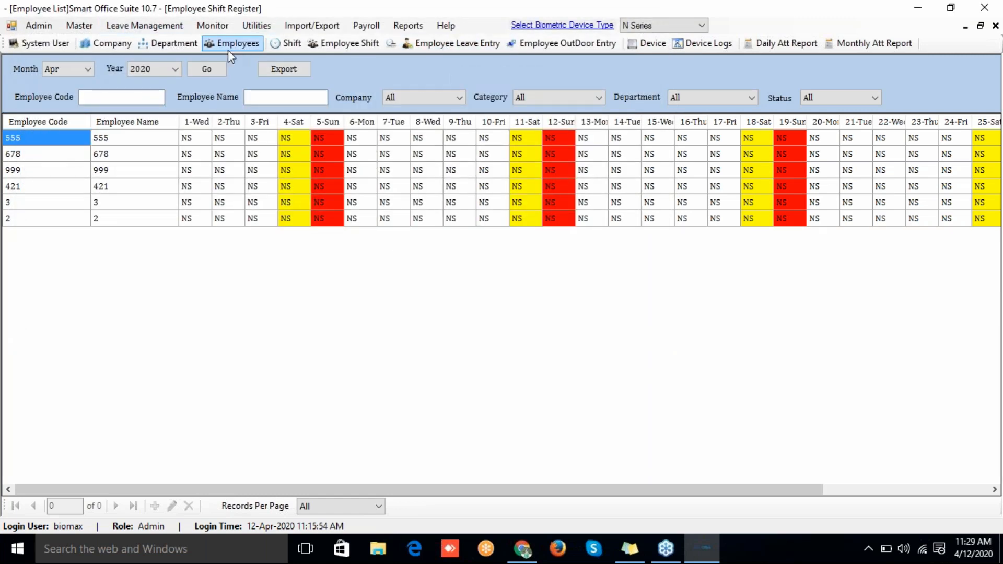
Step: Make employee 555 the reporting manager of employee 1 and close the assignment window
click(235, 44)
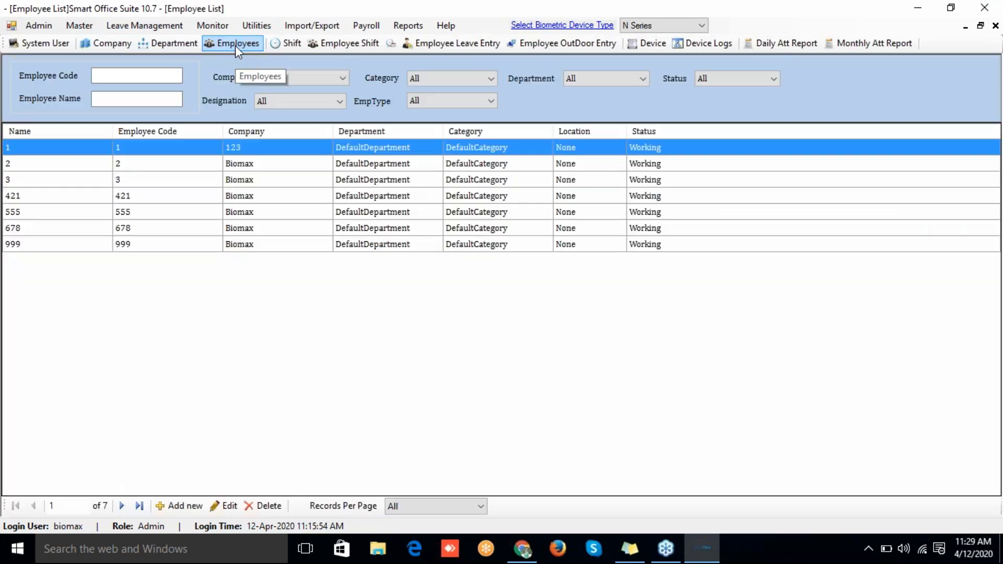
right_click(200, 153)
click(209, 155)
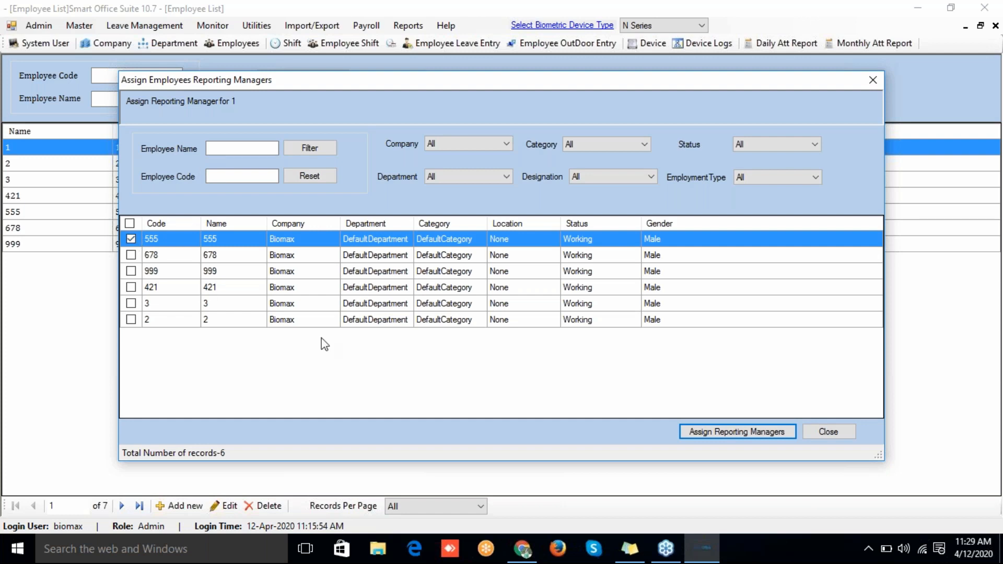
click(685, 432)
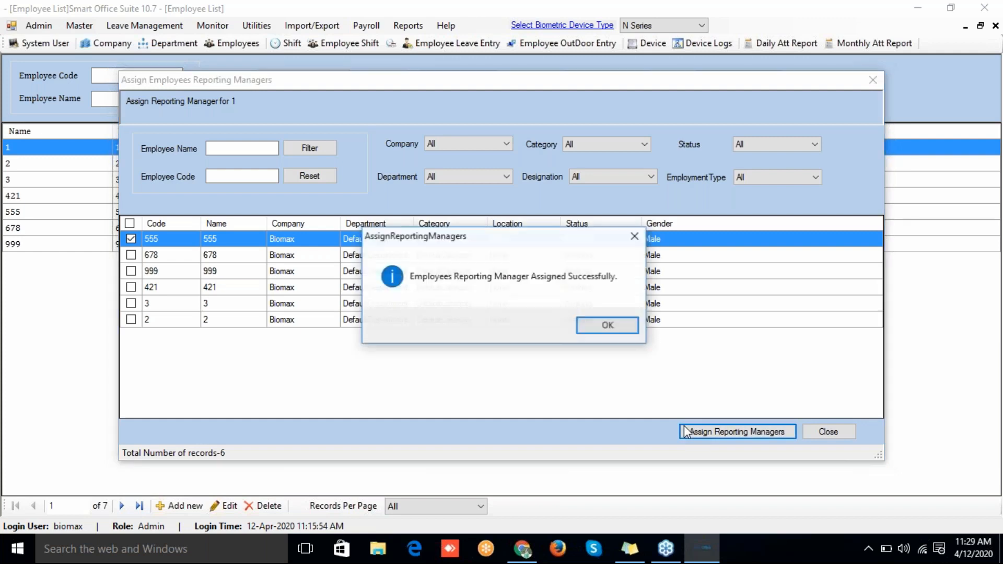
click(608, 325)
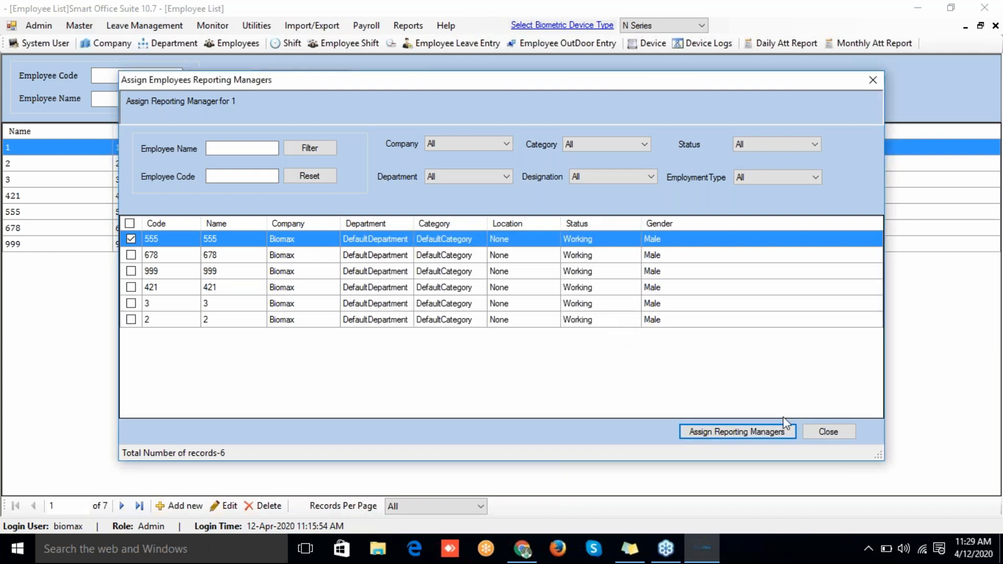
click(824, 433)
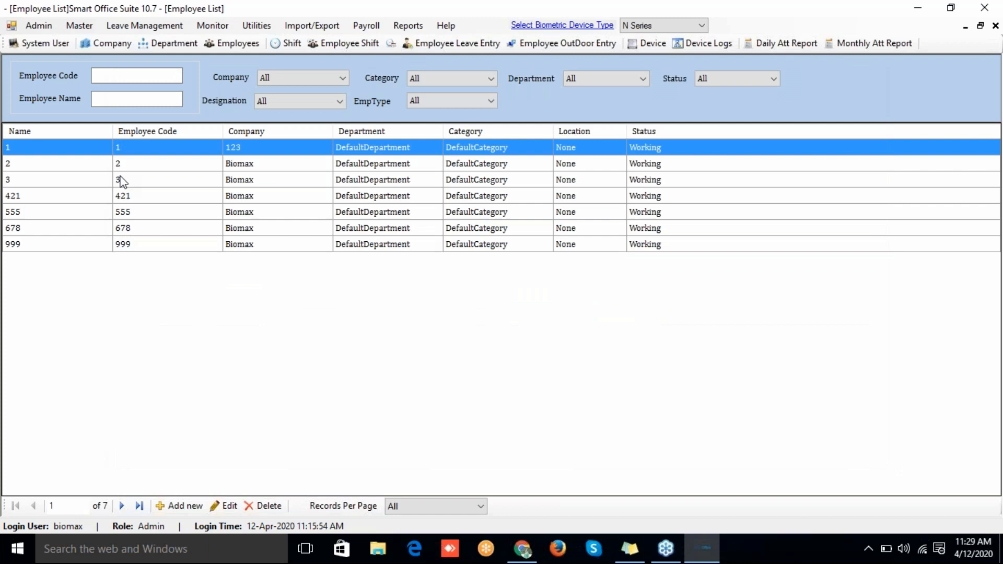
double_click(146, 154)
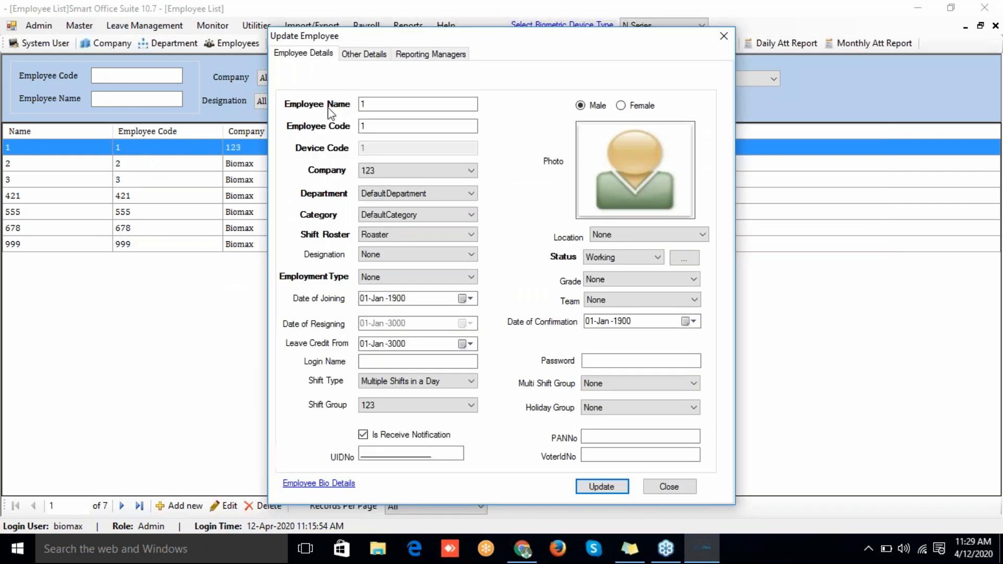
click(356, 58)
click(443, 56)
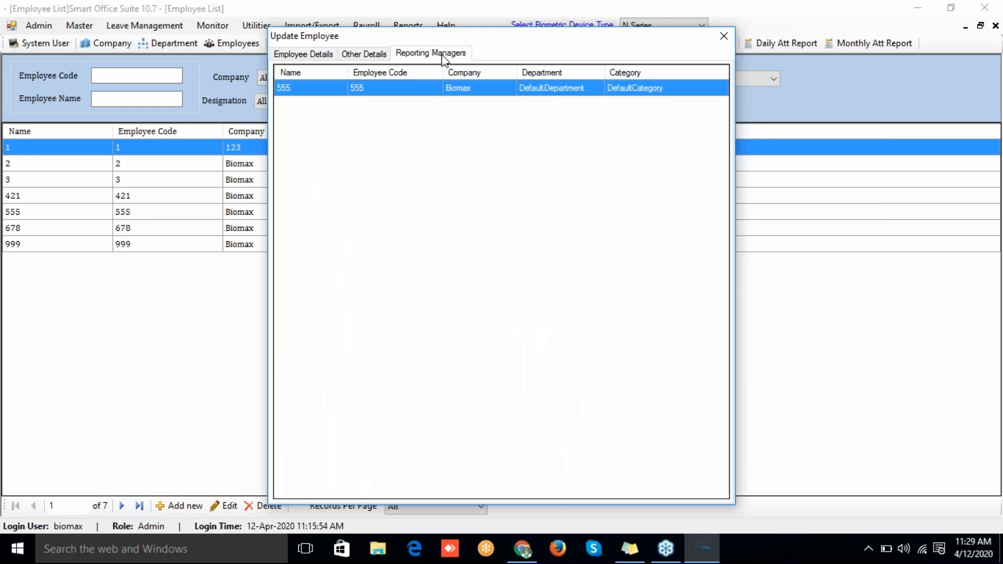
click(367, 62)
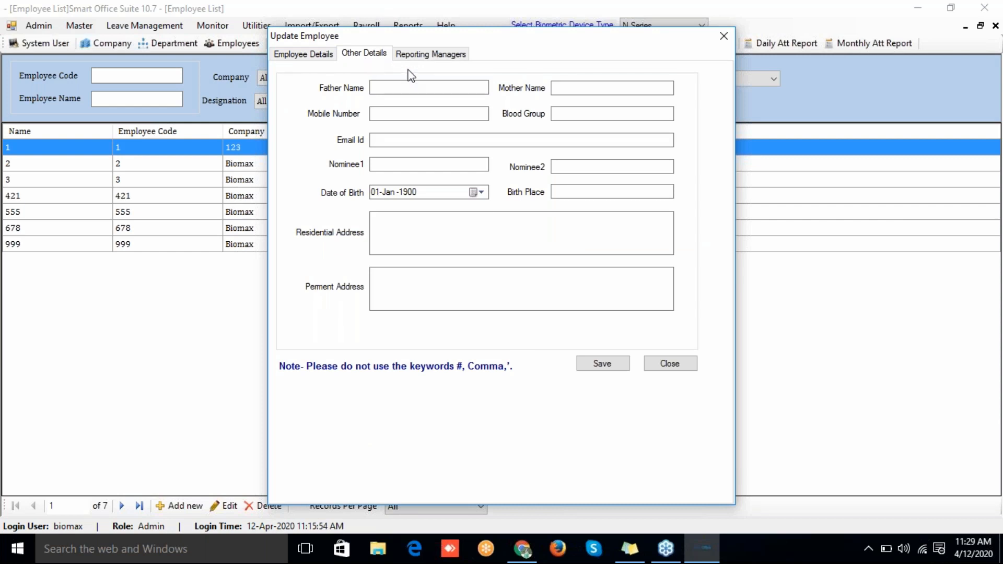
click(428, 58)
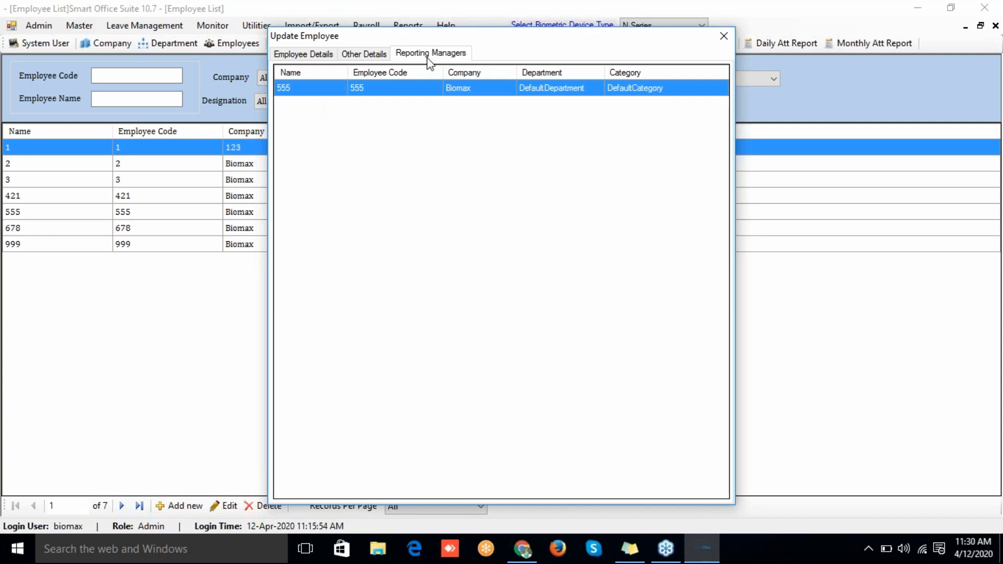
click(372, 53)
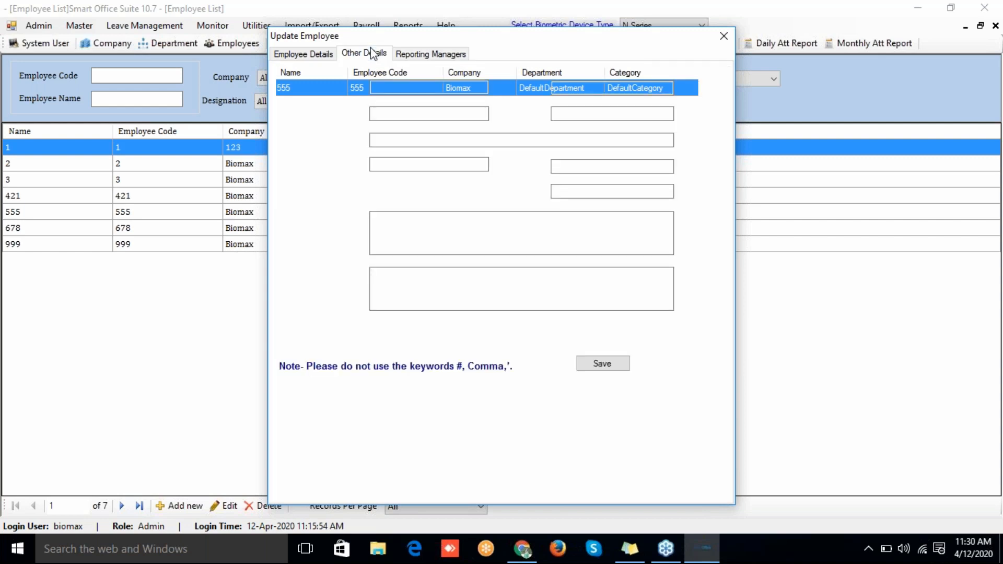
click(319, 54)
click(359, 55)
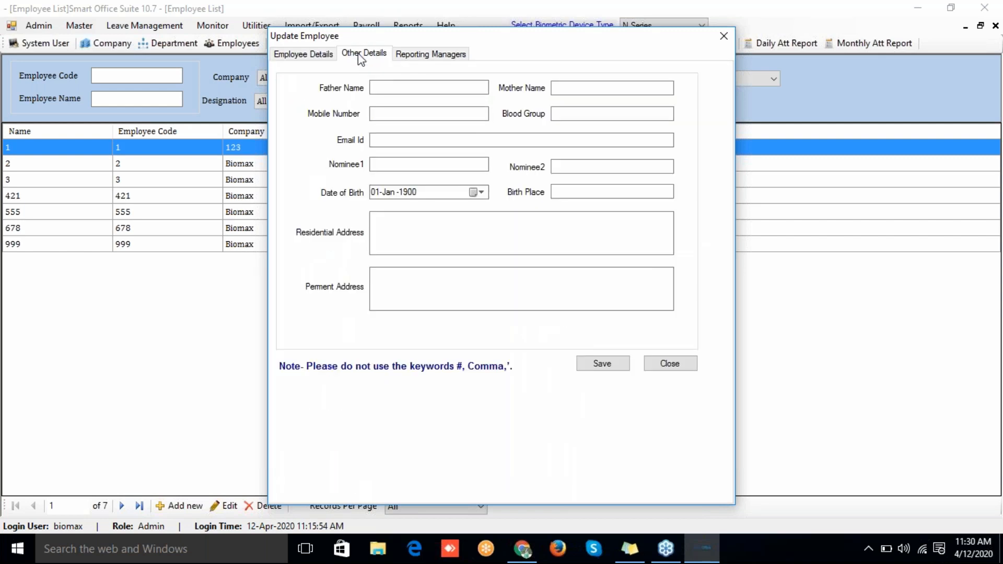
click(396, 140)
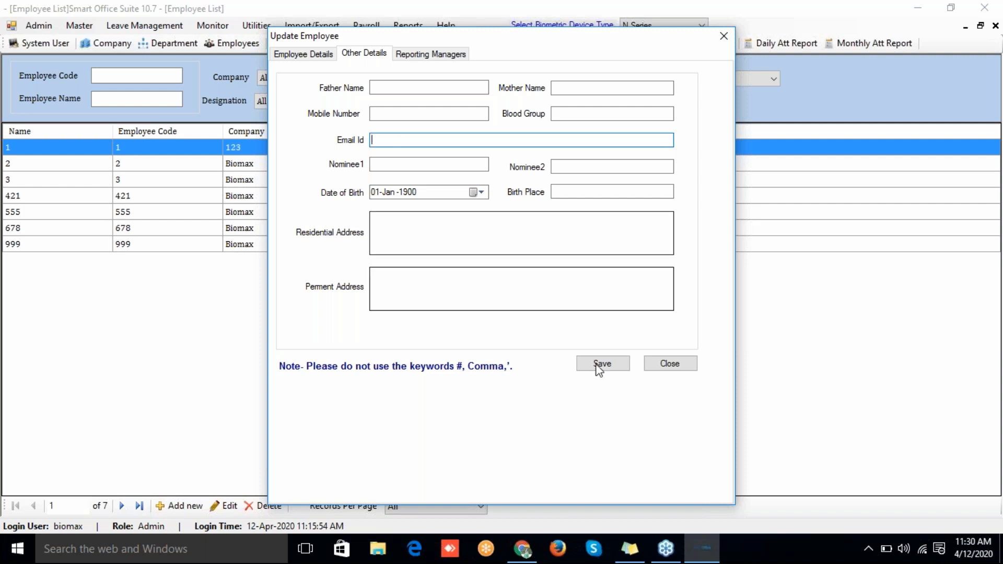
click(678, 358)
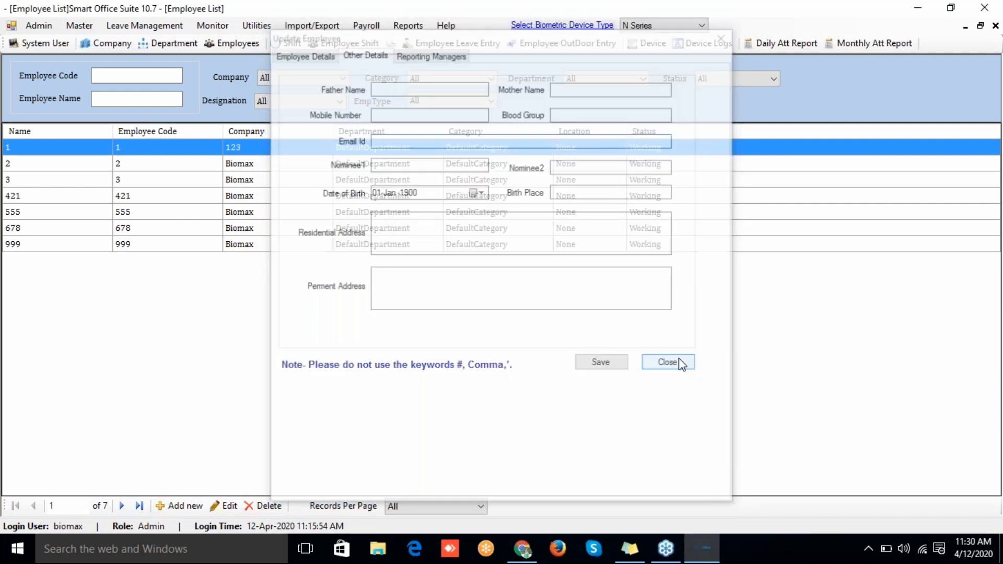
click(42, 27)
Step: In the mail settings, replace the sender e-mail with the new sender's address
click(57, 74)
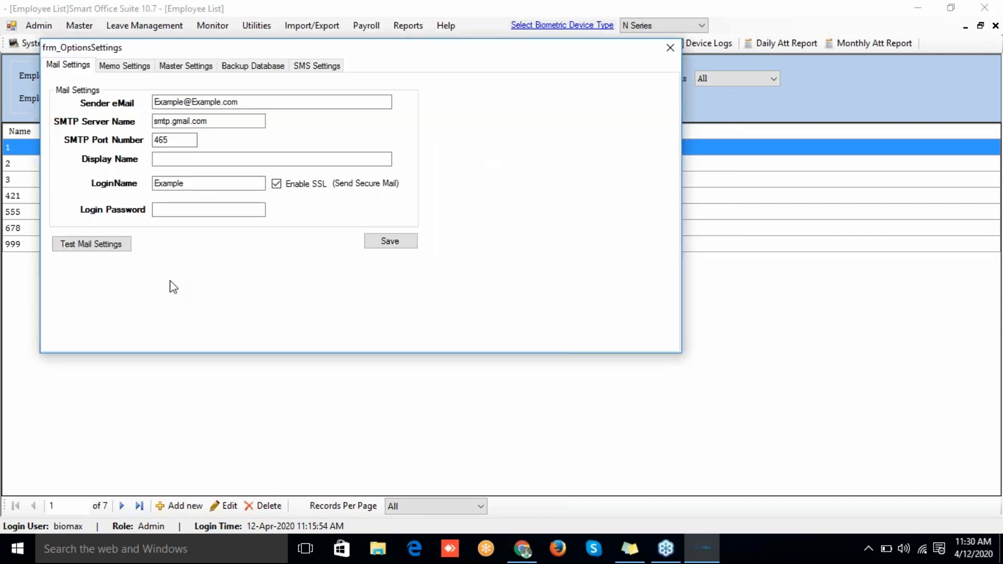
click(249, 102)
key(BackSpace)
key(BackSpace)
key(BackSpace)
key(BackSpace)
key(BackSpace)
key(BackSpace)
key(BackSpace)
key(BackSpace)
key(BackSpace)
key(BackSpace)
key(BackSpace)
key(BackSpace)
key(BackSpace)
key(BackSpace)
key(BackSpace)
key(BackSpace)
key(BackSpace)
key(BackSpace)
key(BackSpace)
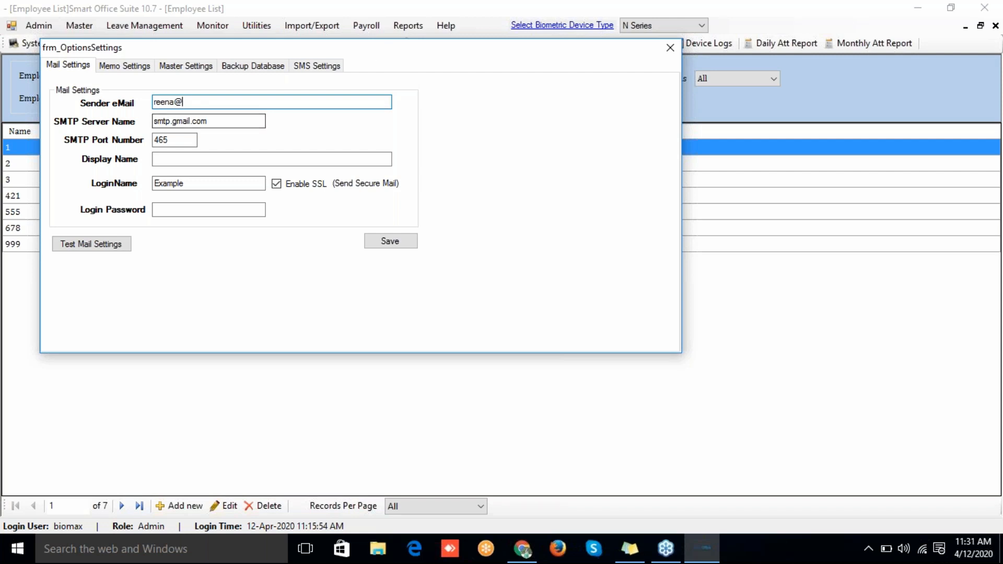
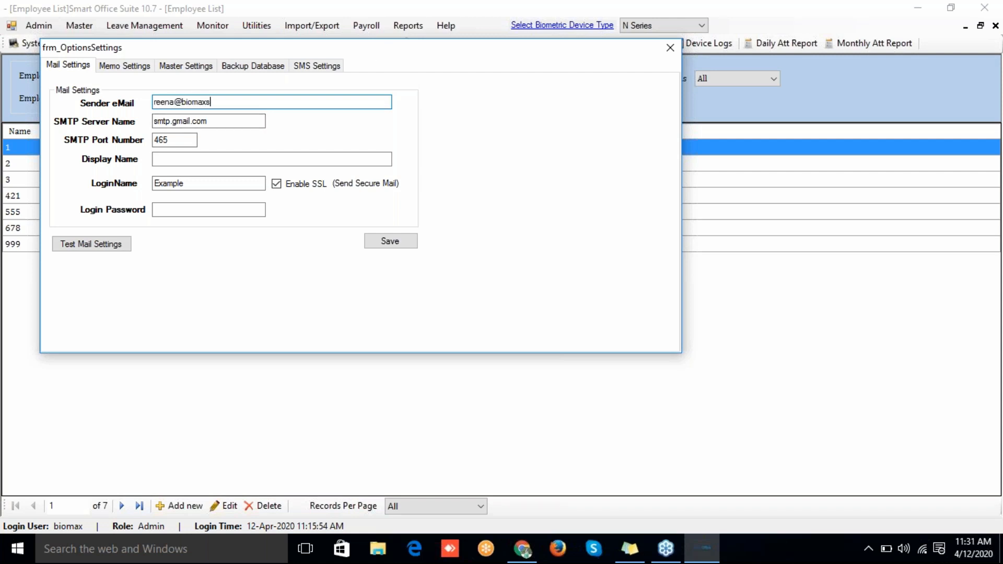
Step: Change the SMTP port from 587 to 25
click(235, 121)
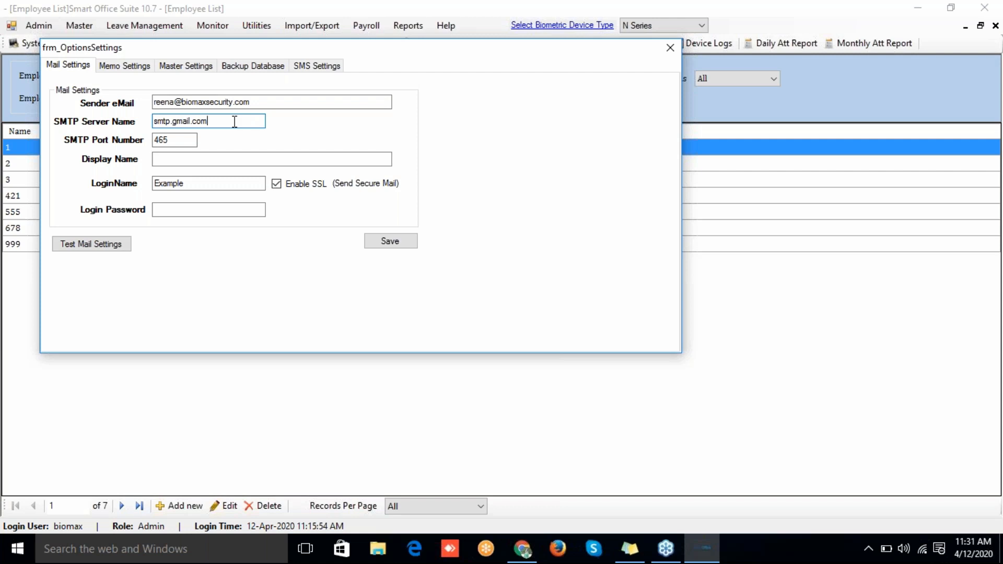
click(178, 140)
key(BackSpace)
key(BackSpace)
key(BackSpace)
text(587)
key(BackSpace)
key(BackSpace)
key(BackSpace)
text(25)
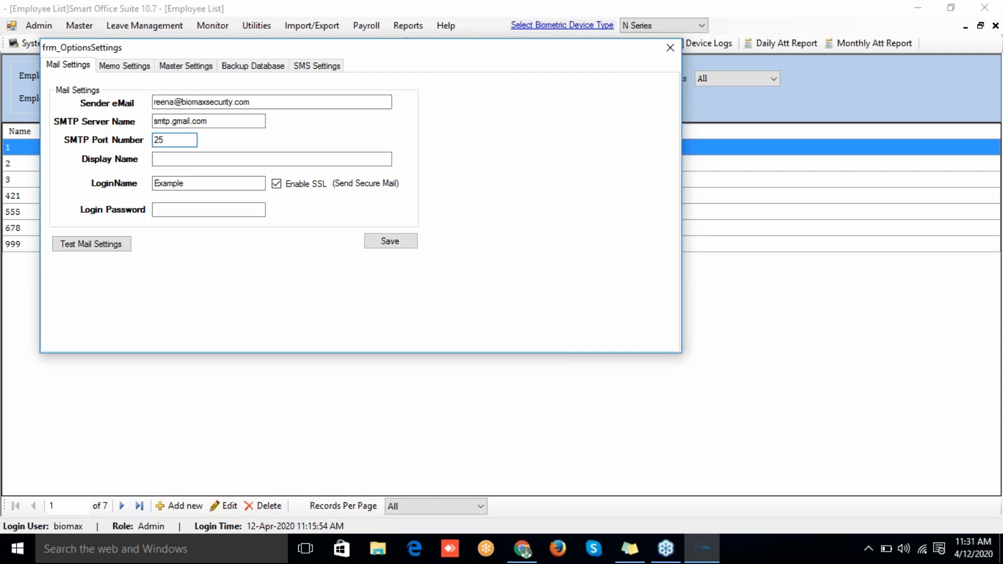
Step: Set the display name to 'Att.', clear the login name, and close the mail settings
click(170, 158)
text(Att.)
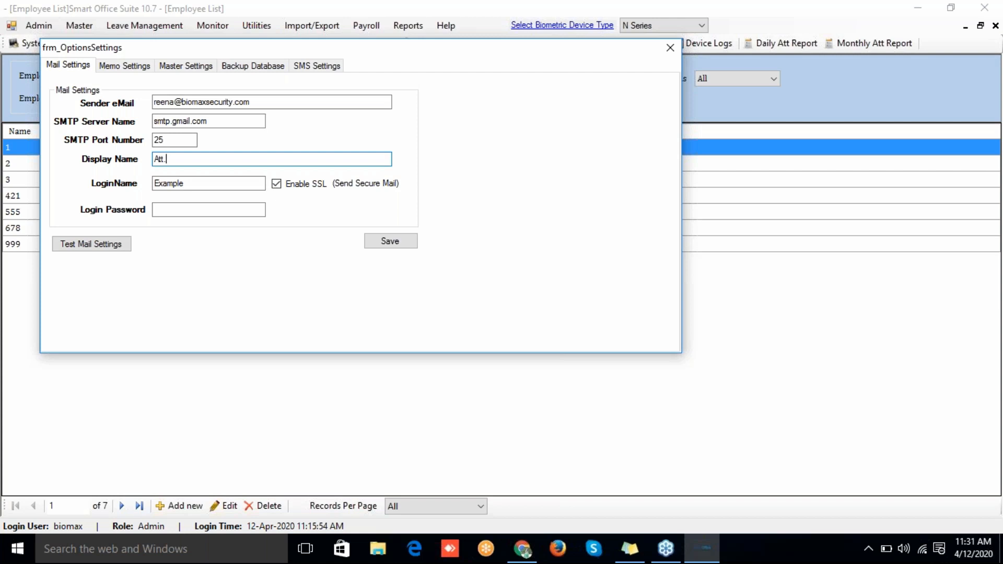
click(193, 184)
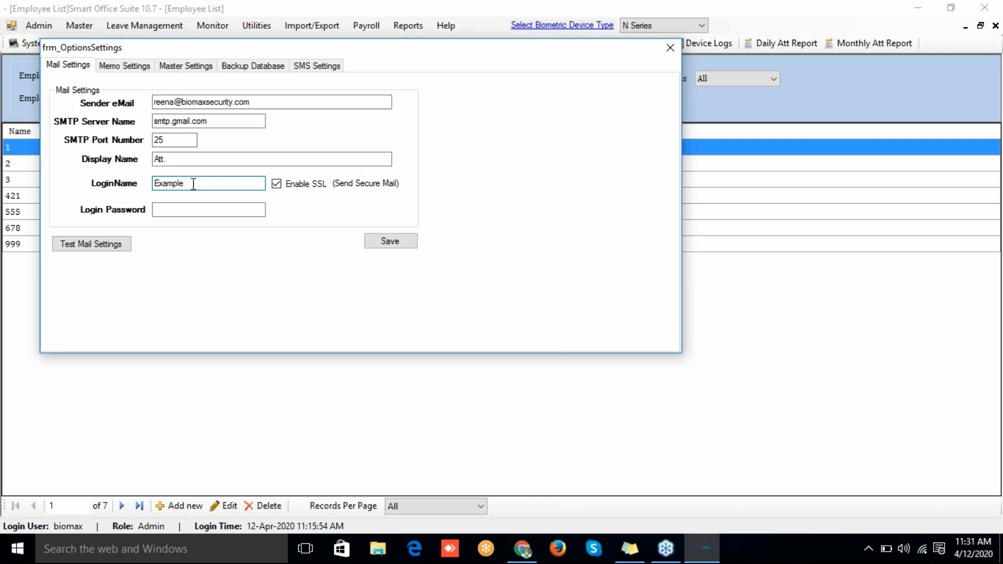
double_click(193, 184)
key(BackSpace)
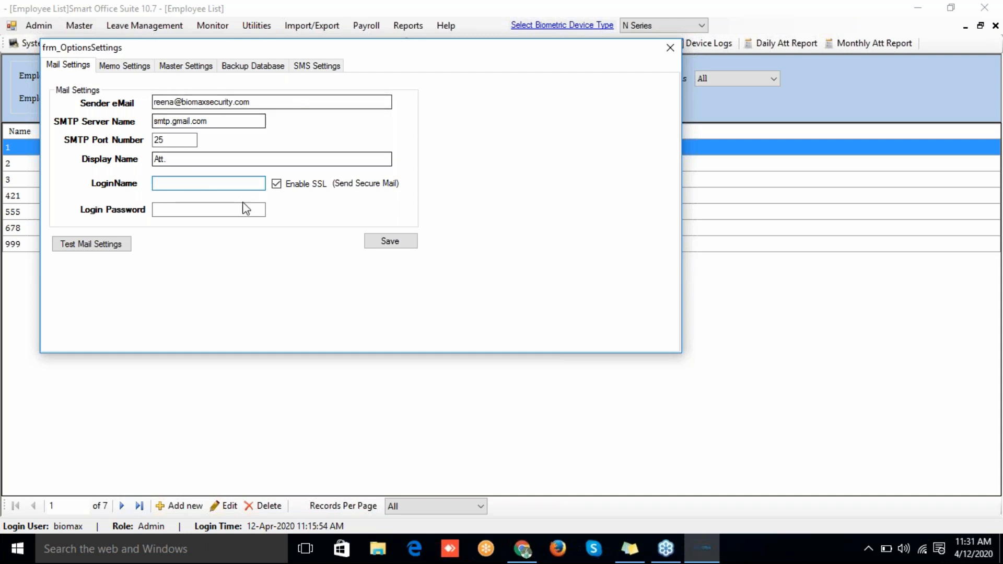
click(222, 211)
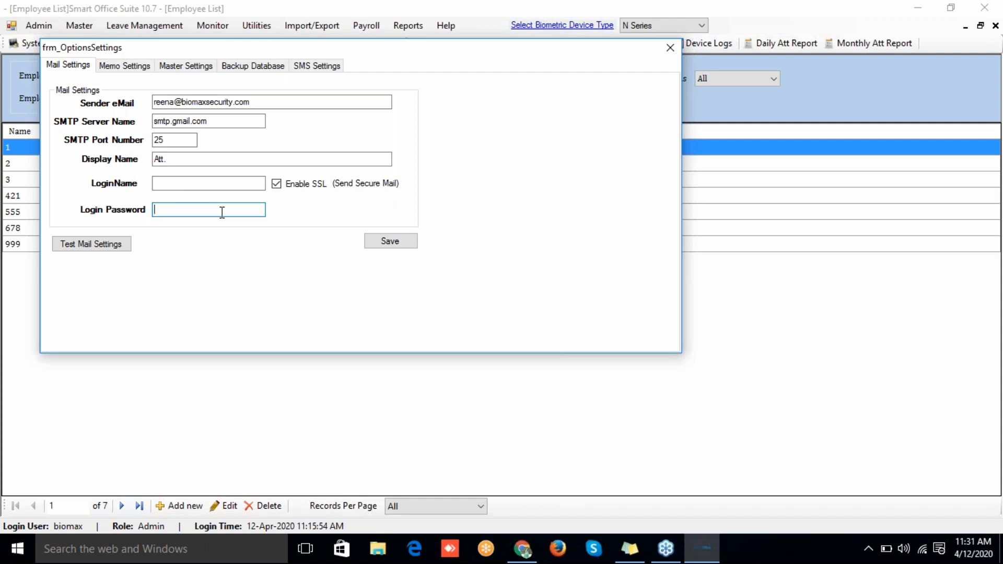
click(668, 52)
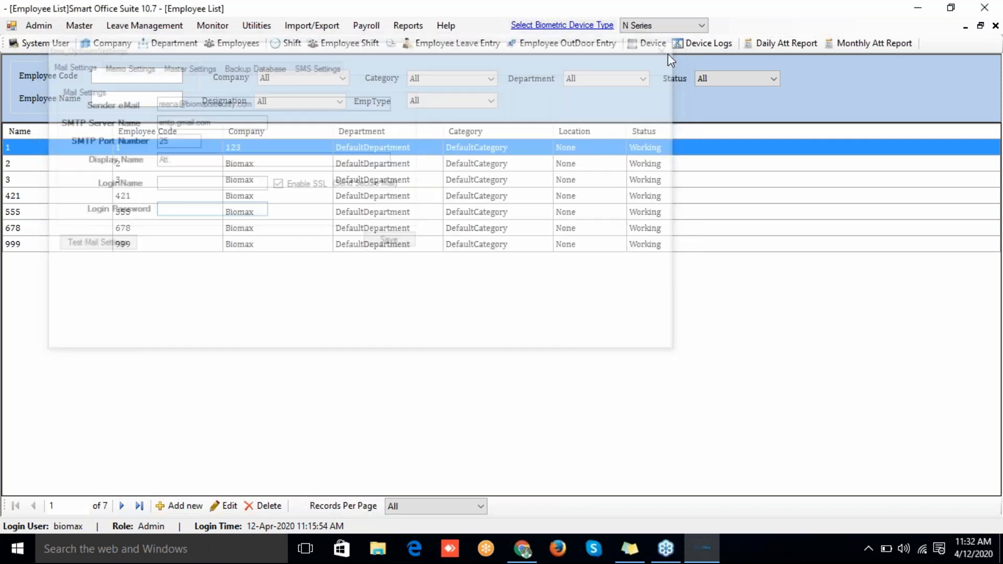
Step: In the Data Collector Service, set Late/Early and Absent auto-mails to 10:00, sent to reporting managers
click(259, 27)
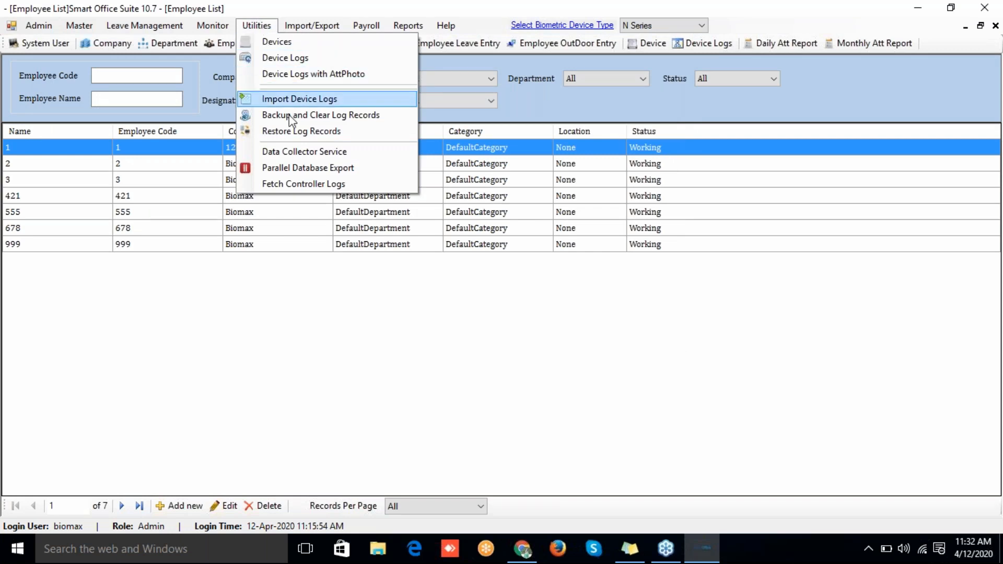
click(293, 151)
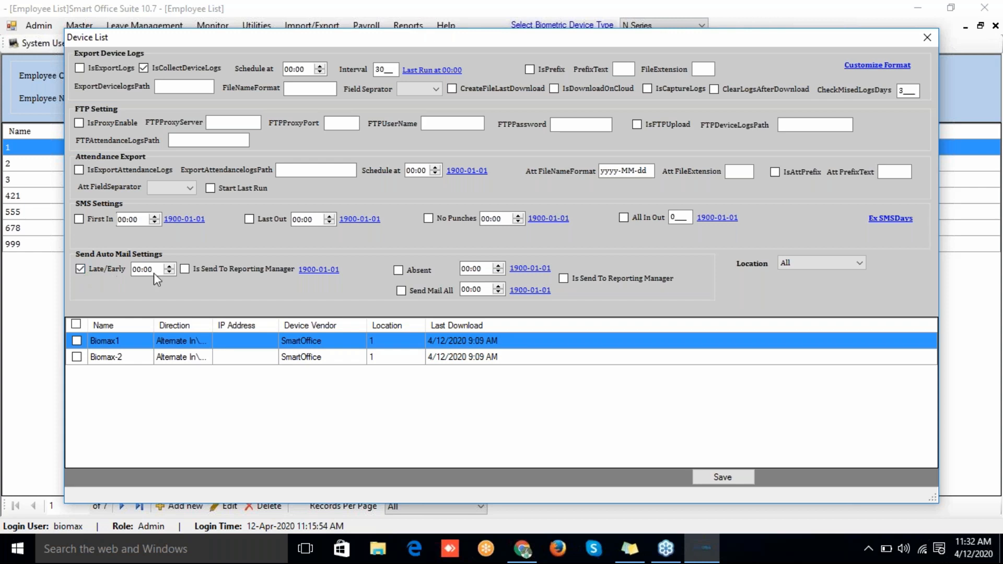
click(137, 268)
click(185, 270)
click(466, 269)
text(10)
click(564, 279)
Step: Apply the auto-mail settings to devices Biomax1 and Biomax-2 and save them
click(77, 341)
click(77, 358)
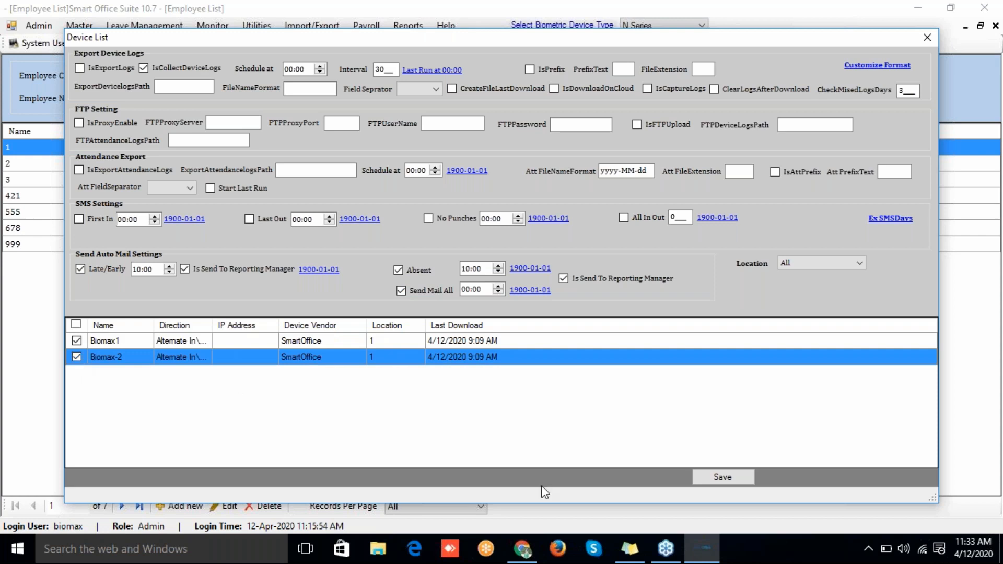
click(737, 479)
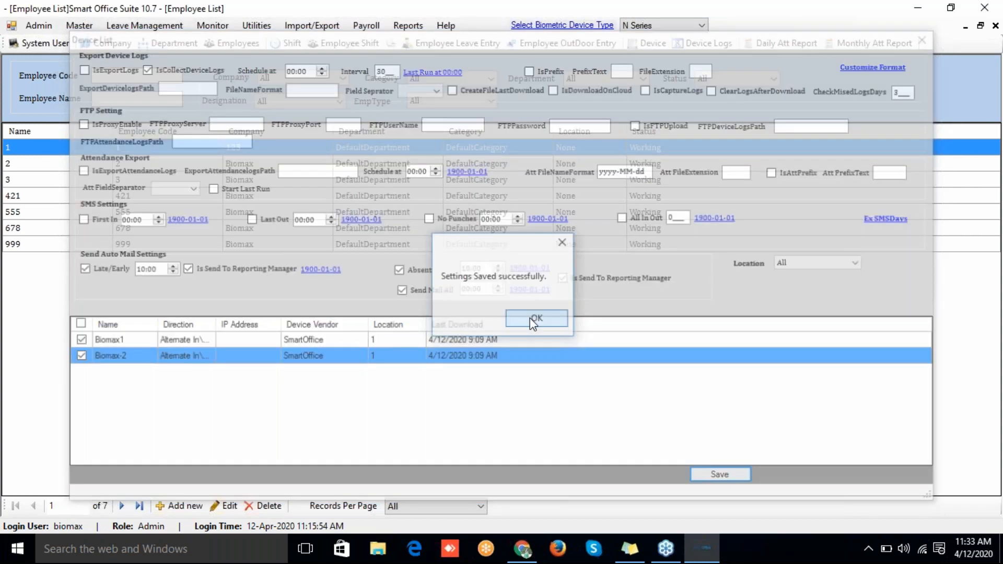
click(533, 321)
click(408, 25)
mouse_move(458, 360)
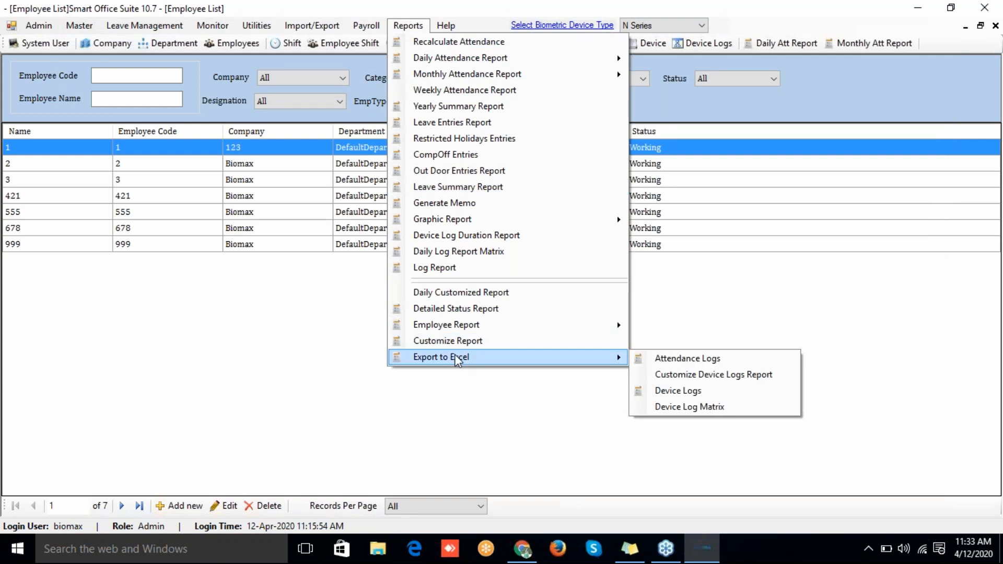
Step: Save a Customize Device Logs export format with Recalculate Attendance enabled, then close its settings
click(691, 362)
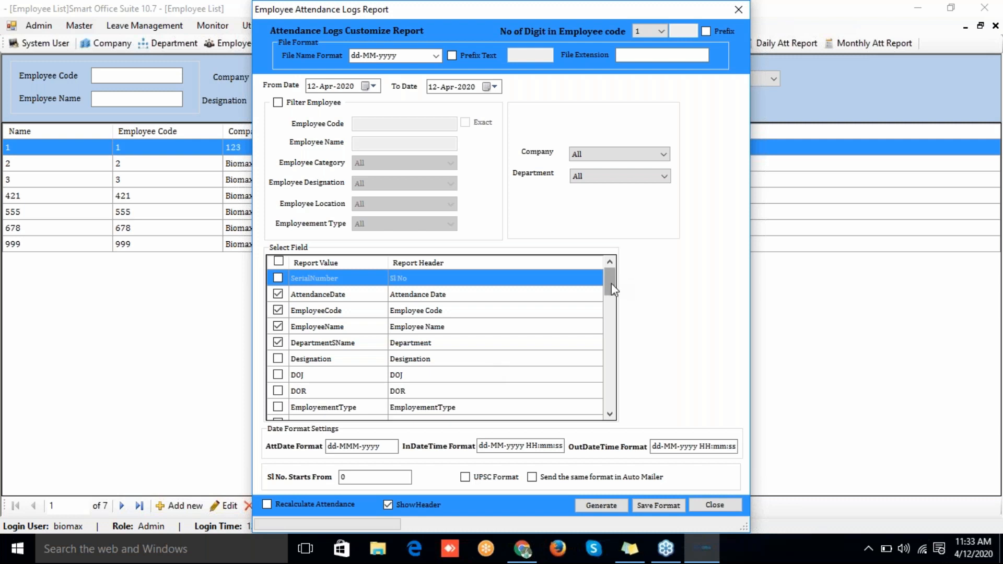
mouse_move(611, 283)
mouse_down()
mouse_move(612, 296)
mouse_move(614, 272)
mouse_up()
drag(610, 297, 589, 332)
click(322, 502)
click(653, 511)
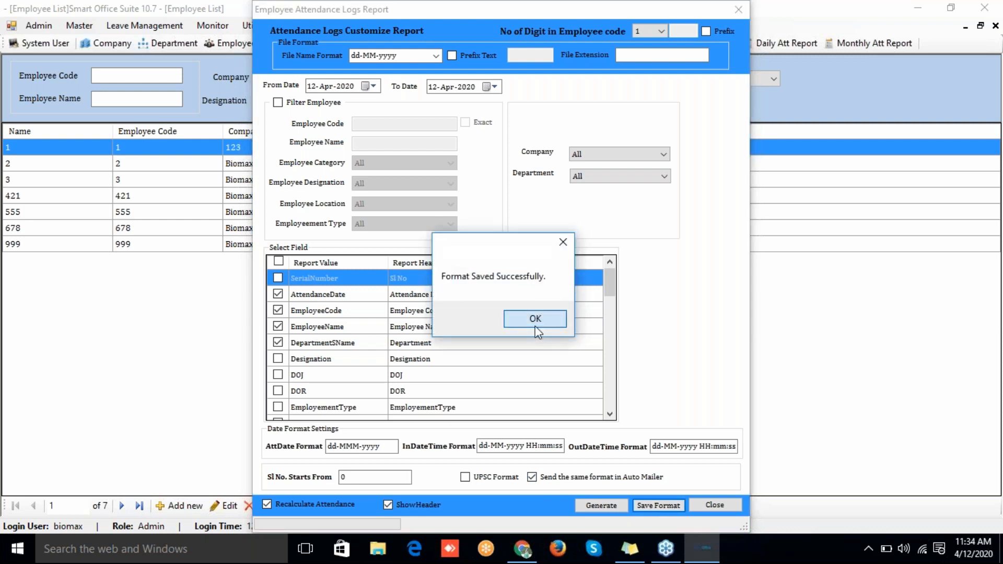
click(539, 319)
click(741, 10)
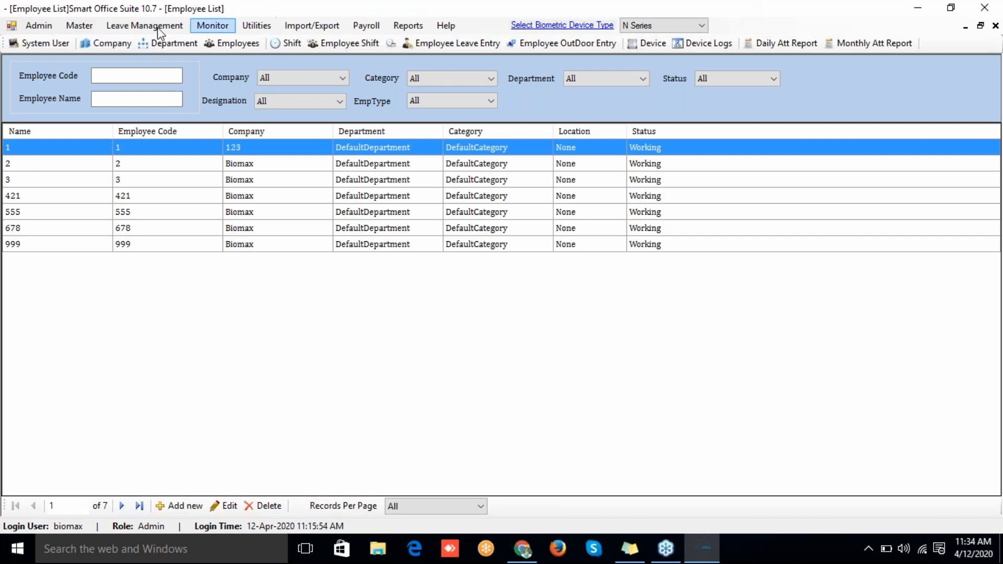
Step: In the SMS settings, set the Success Status to 'att'
click(52, 26)
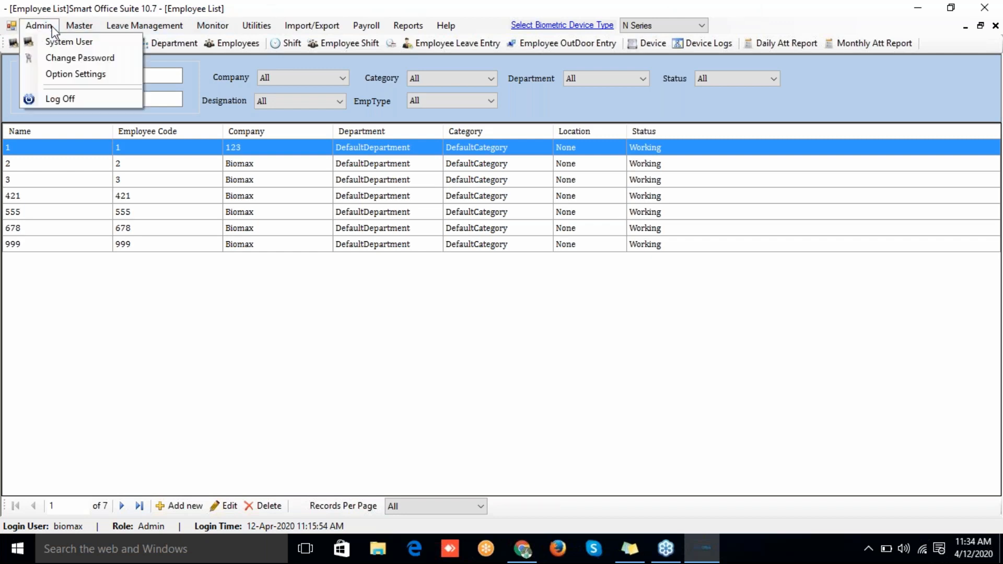
click(59, 74)
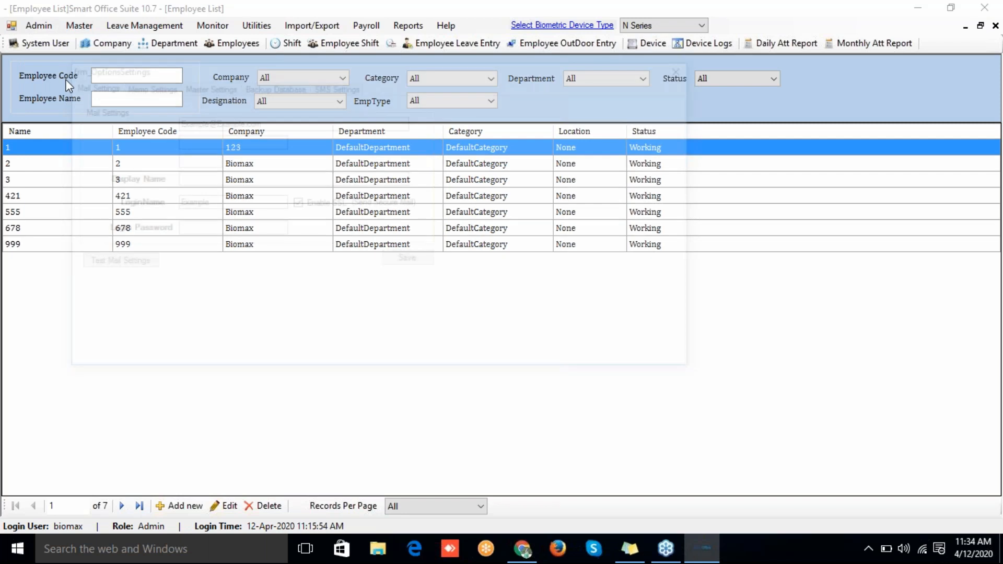
click(327, 88)
click(328, 122)
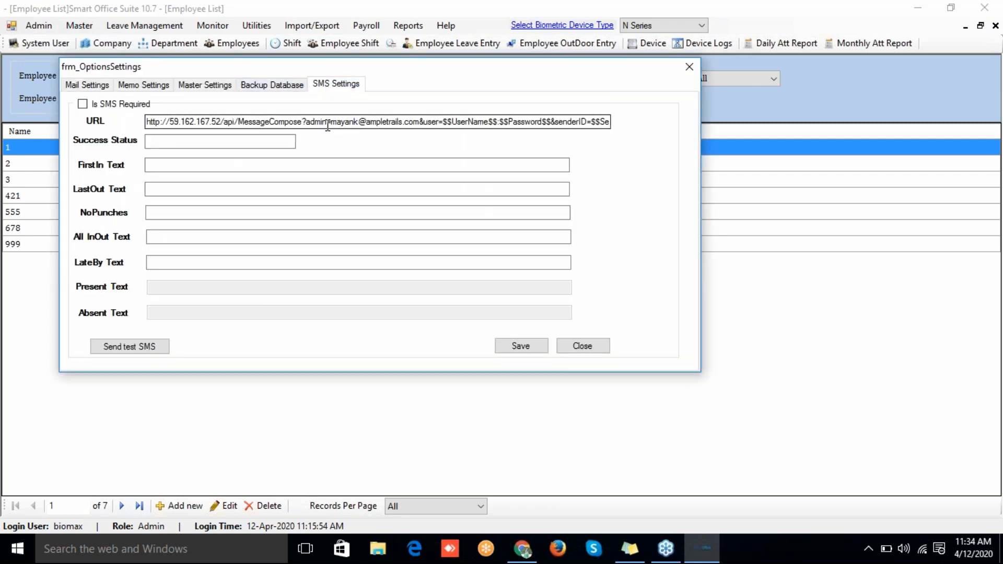
double_click(328, 121)
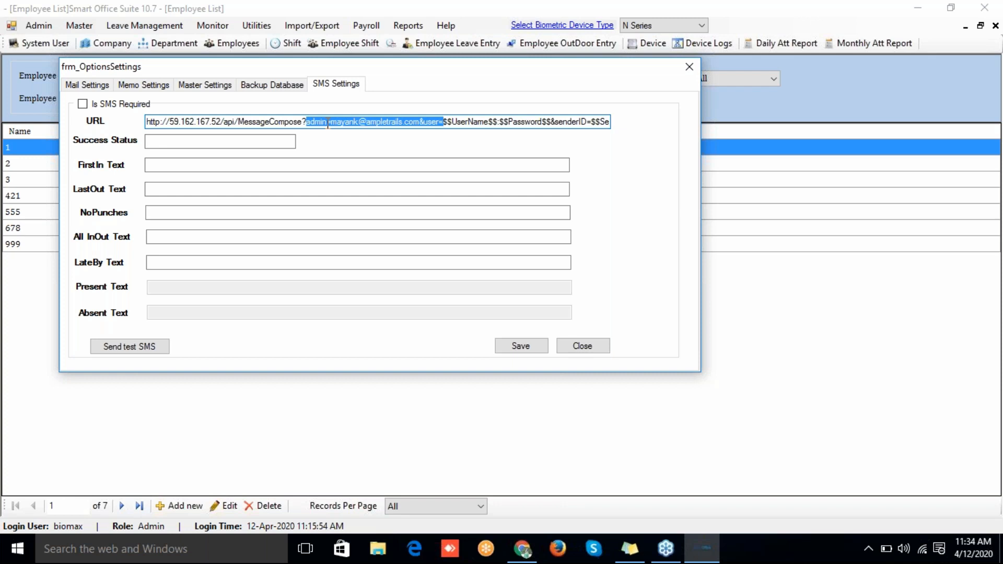
key(Home)
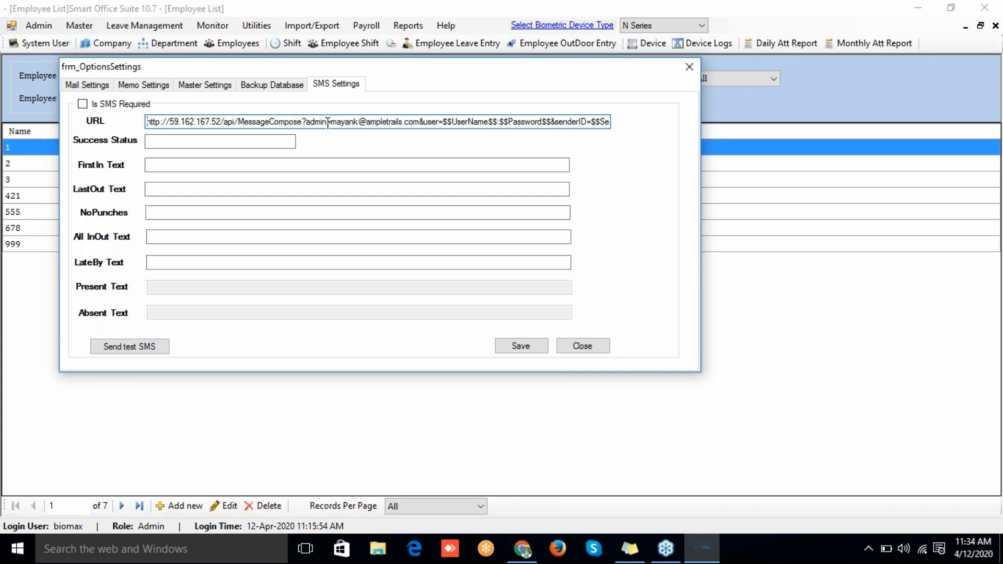
click(213, 140)
text(att)
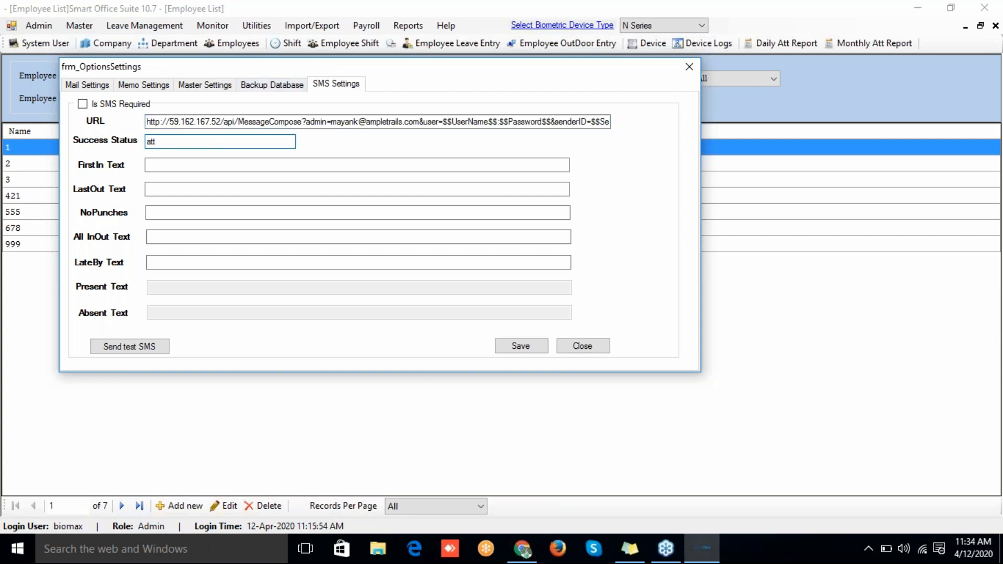
Step: Add $$EmployeeCode$$ and $$LogTime$$ to the FirstIn message, then close the options
click(186, 168)
right_click(186, 168)
click(204, 176)
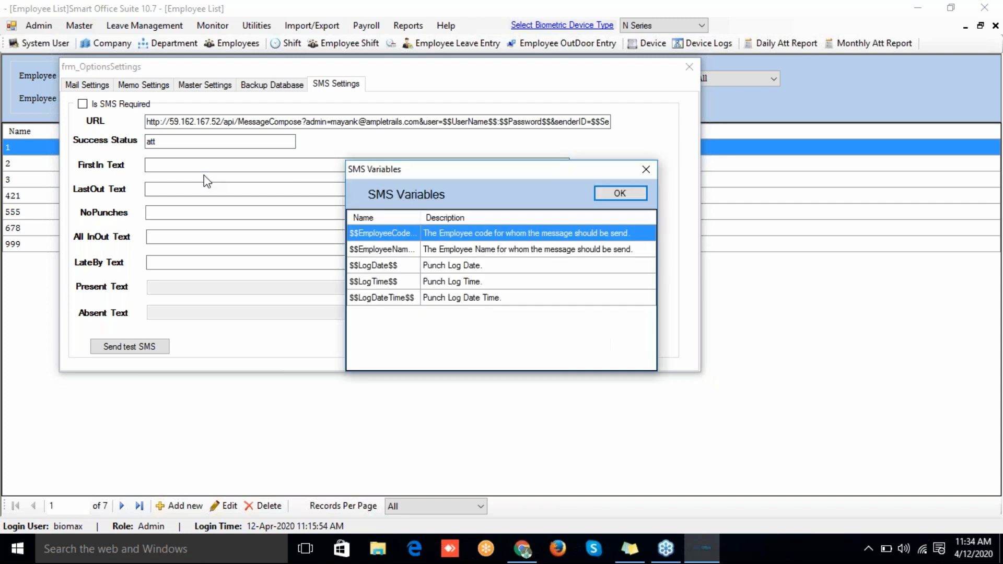
click(635, 192)
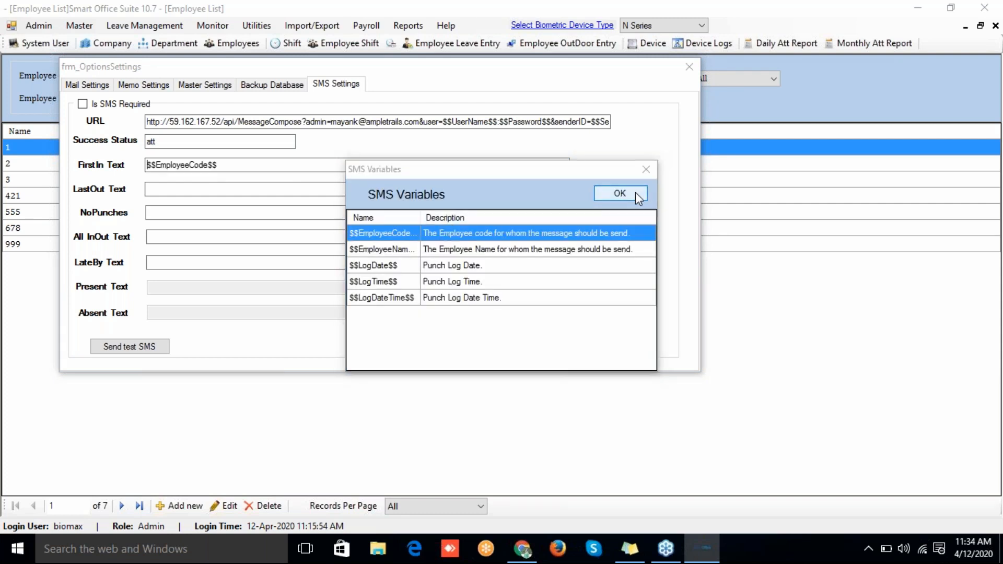
double_click(260, 169)
click(493, 266)
click(493, 287)
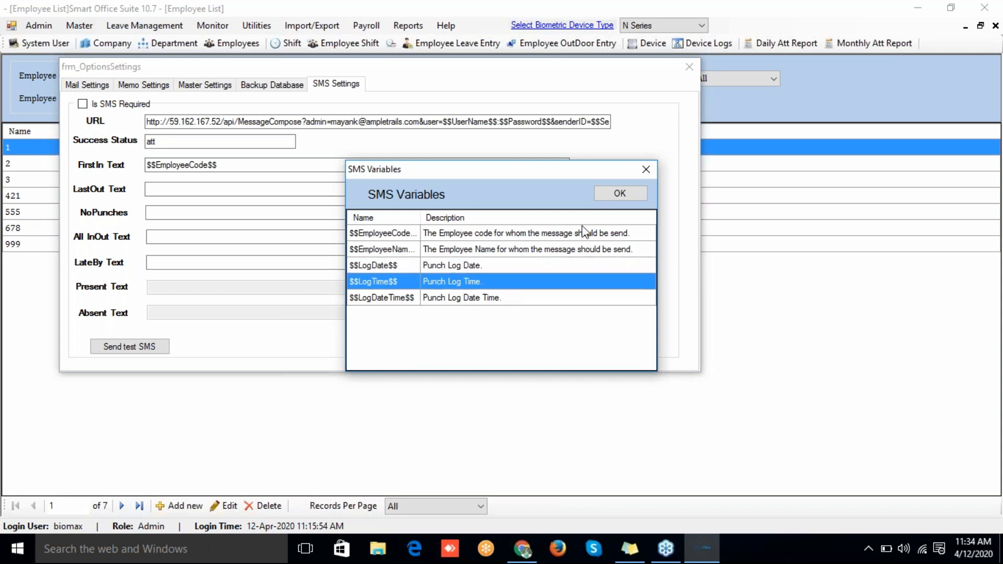
click(626, 192)
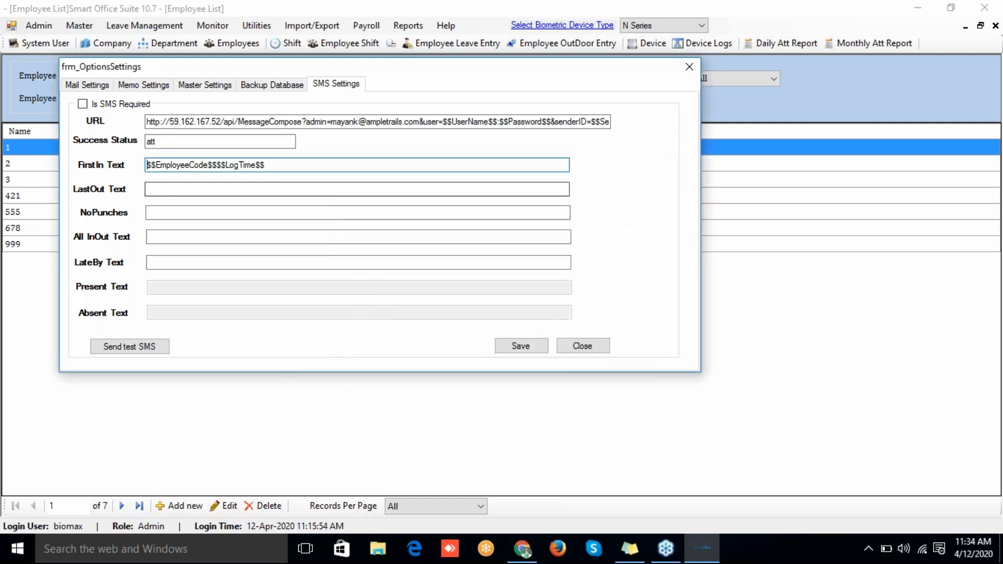
click(213, 189)
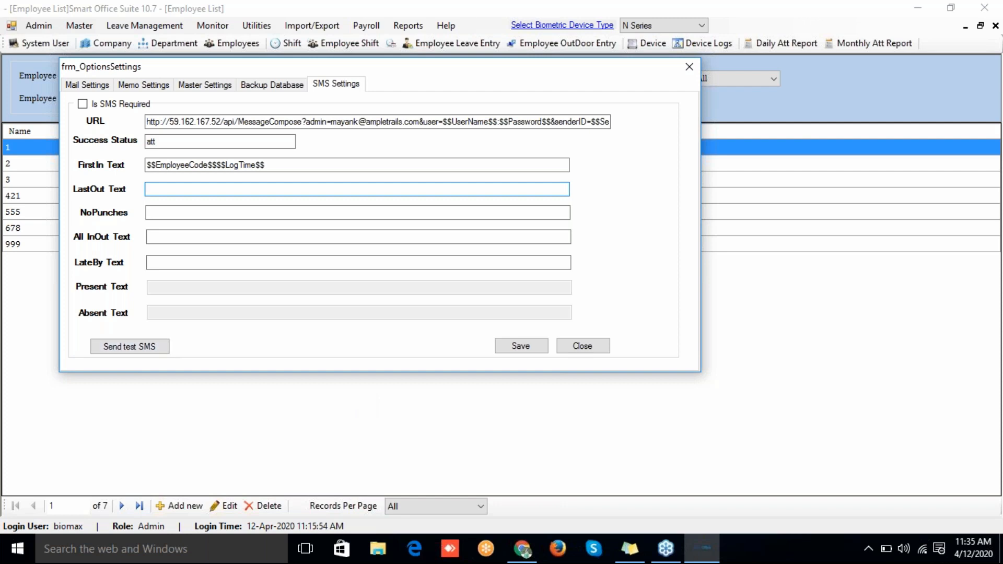
double_click(365, 121)
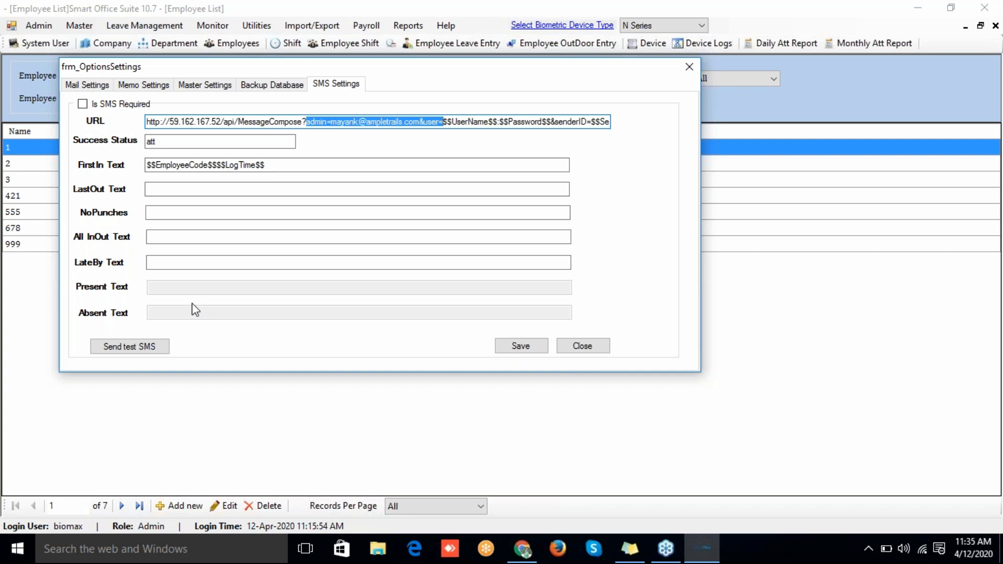
click(606, 351)
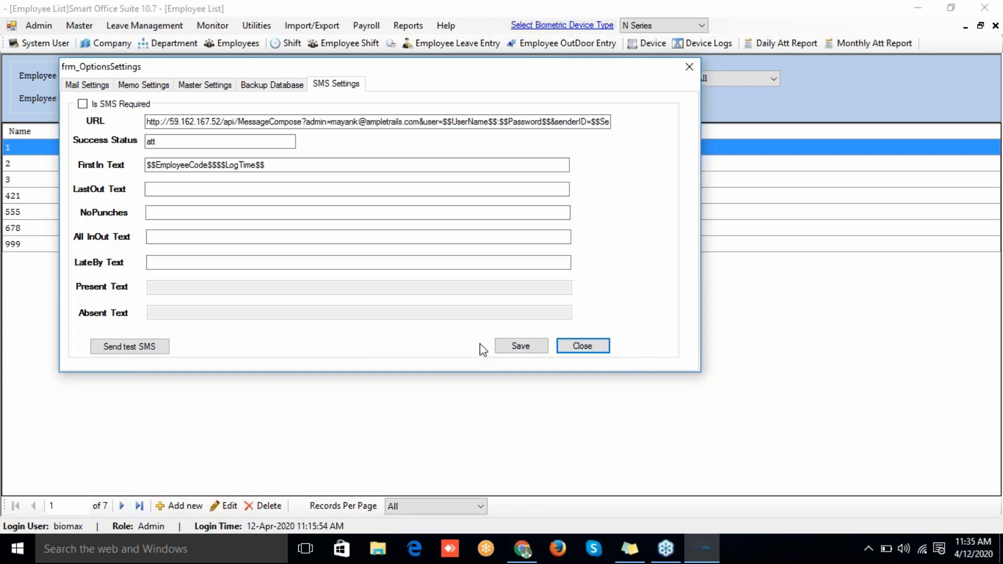
click(691, 70)
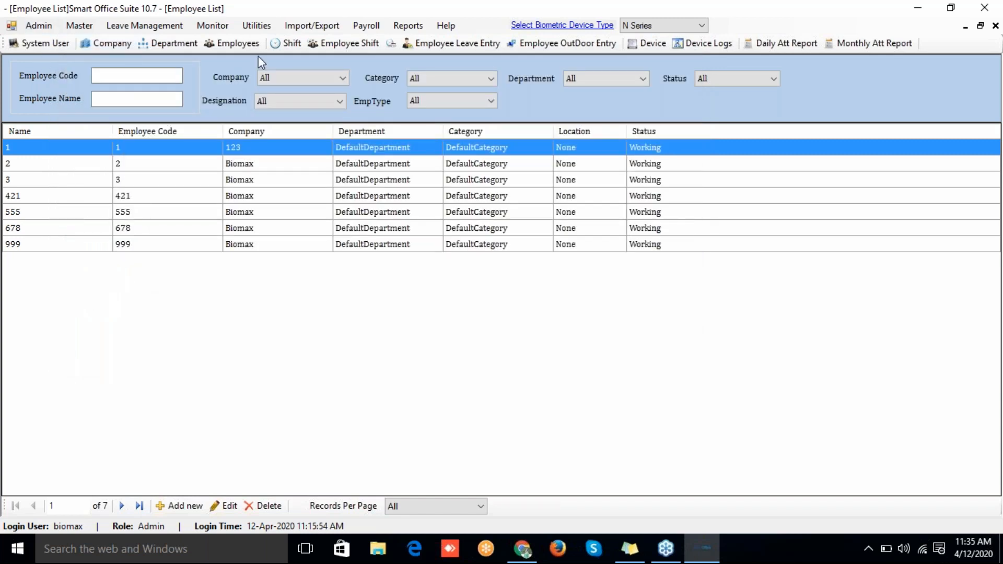
click(249, 48)
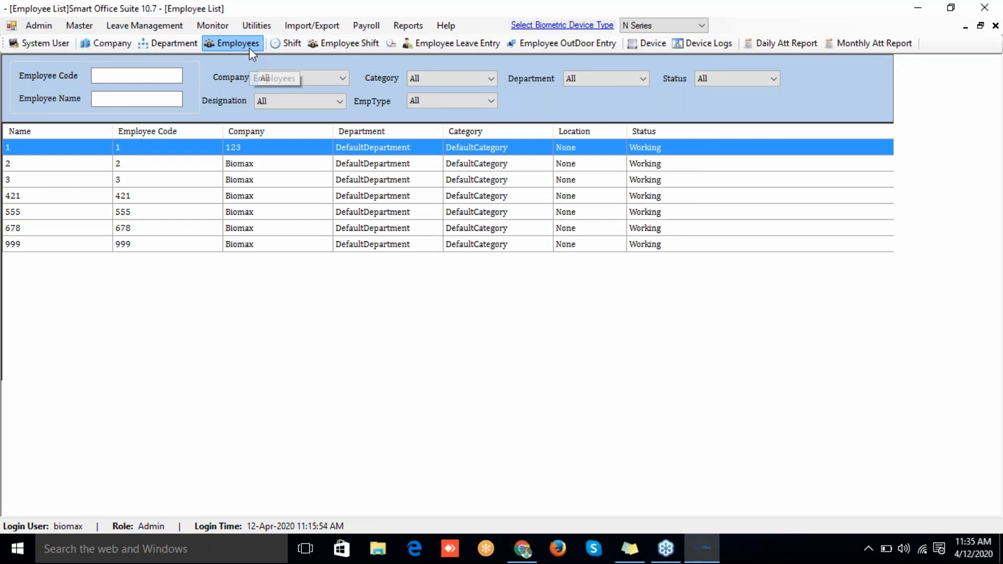
double_click(266, 151)
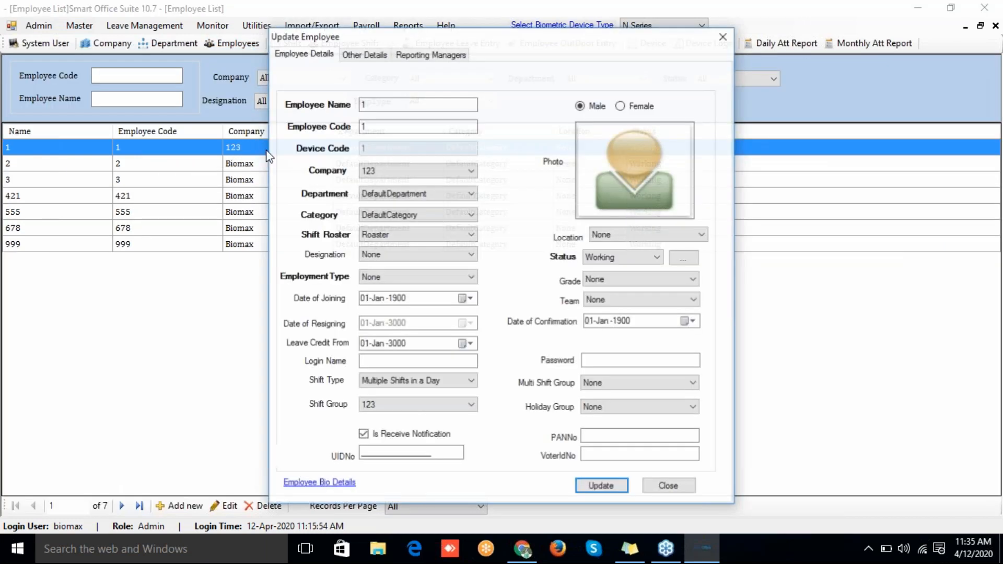
click(364, 54)
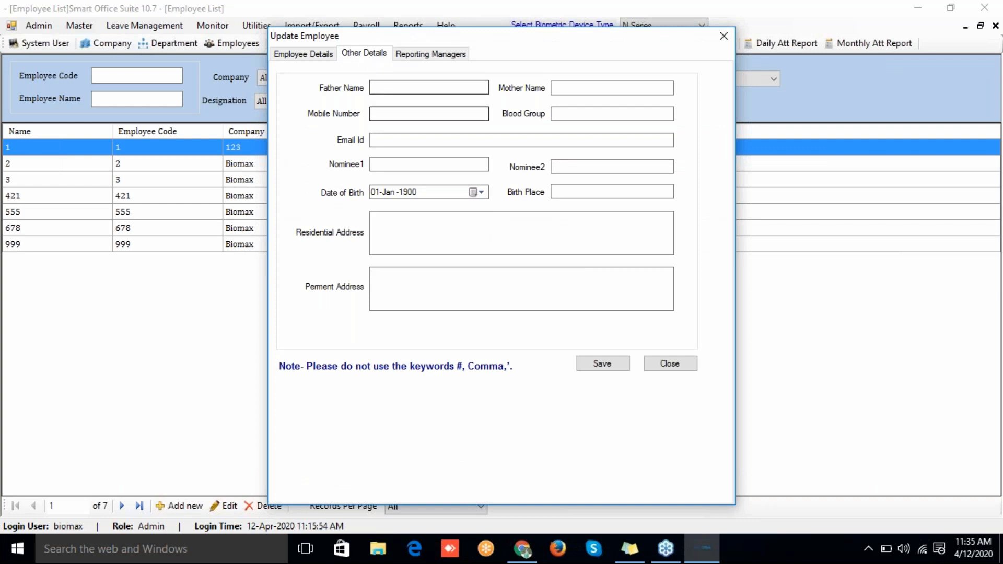
click(429, 114)
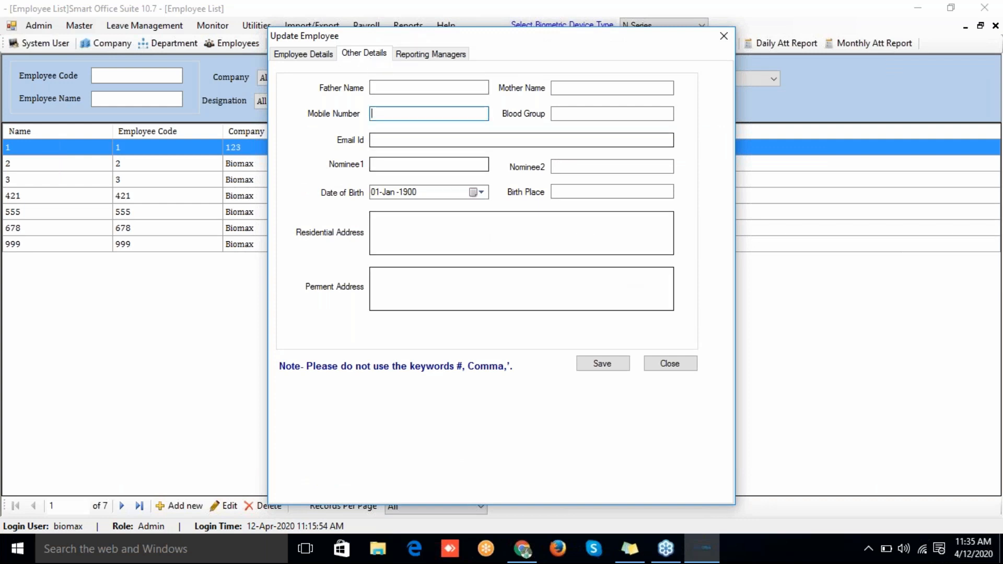
Step: In the Device List SMS settings, set the First In alert time to 09:00
click(670, 363)
click(256, 25)
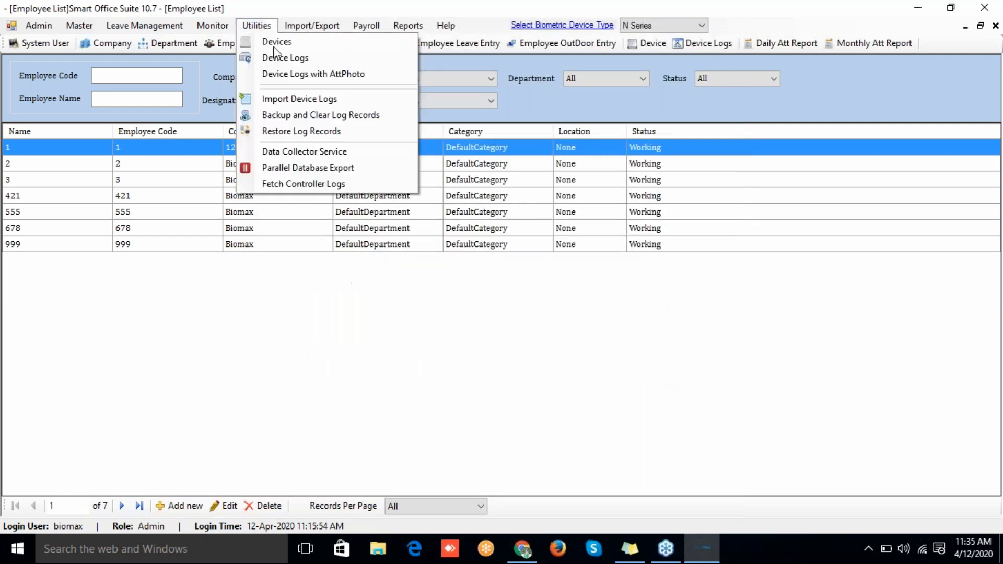
click(293, 153)
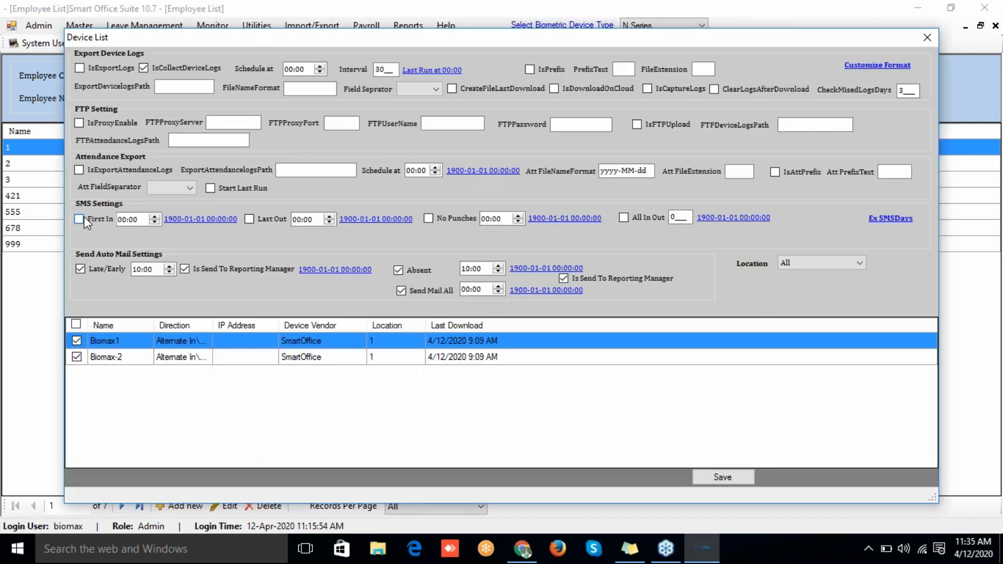
click(122, 219)
text(09)
click(252, 221)
Step: Enable Last Out alerts at 18:00 and No Punches alerts, then close the Device List
click(250, 220)
click(296, 224)
click(431, 218)
click(485, 221)
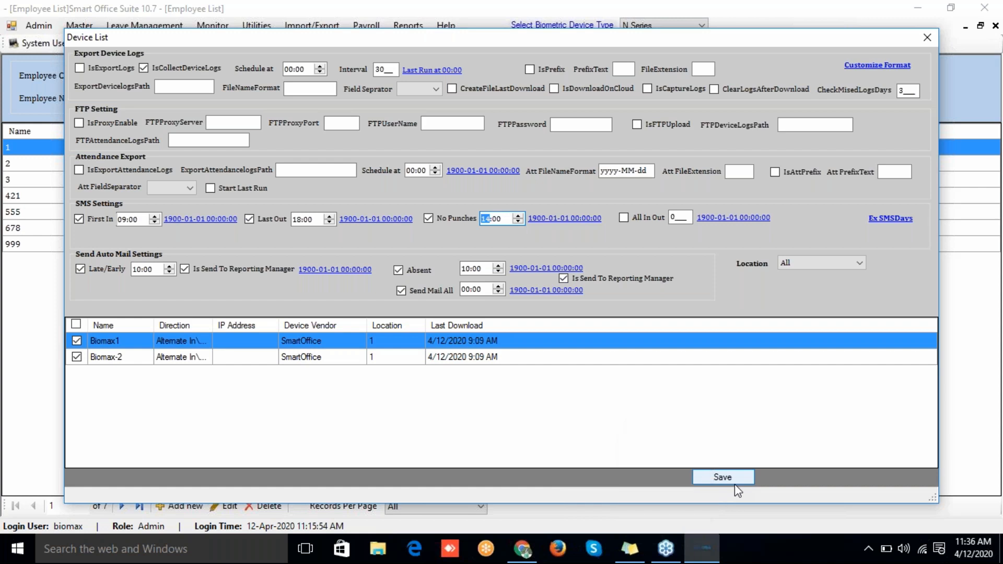
click(932, 39)
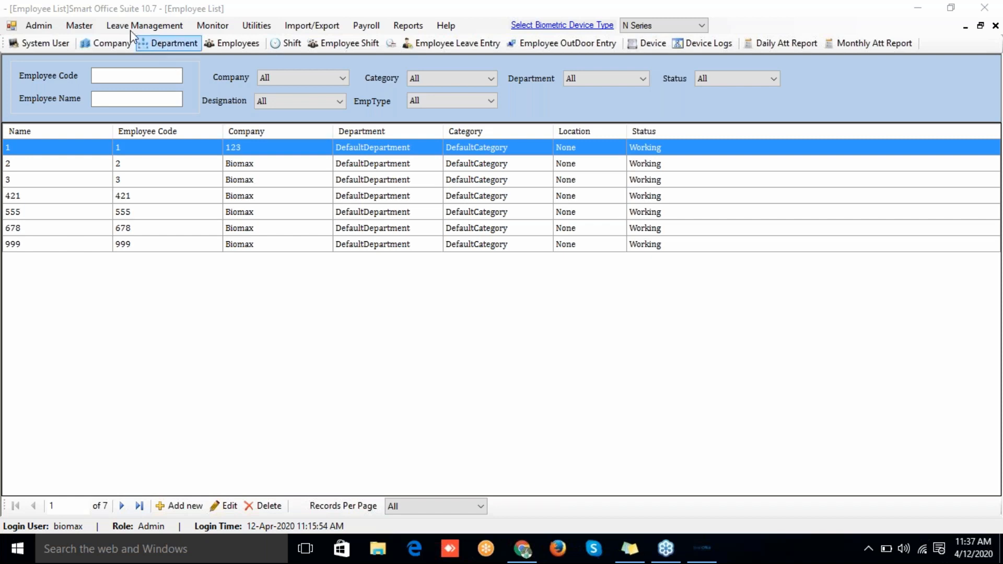
Step: Save the Memo Settings with signature HR and the Late/Early Notice subject, confirming success
click(42, 27)
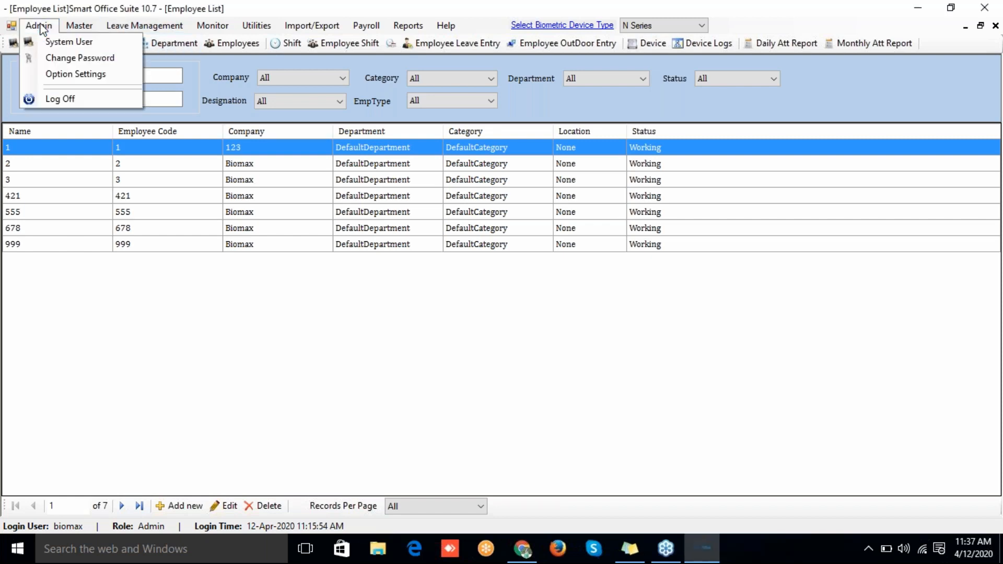
click(59, 74)
click(178, 104)
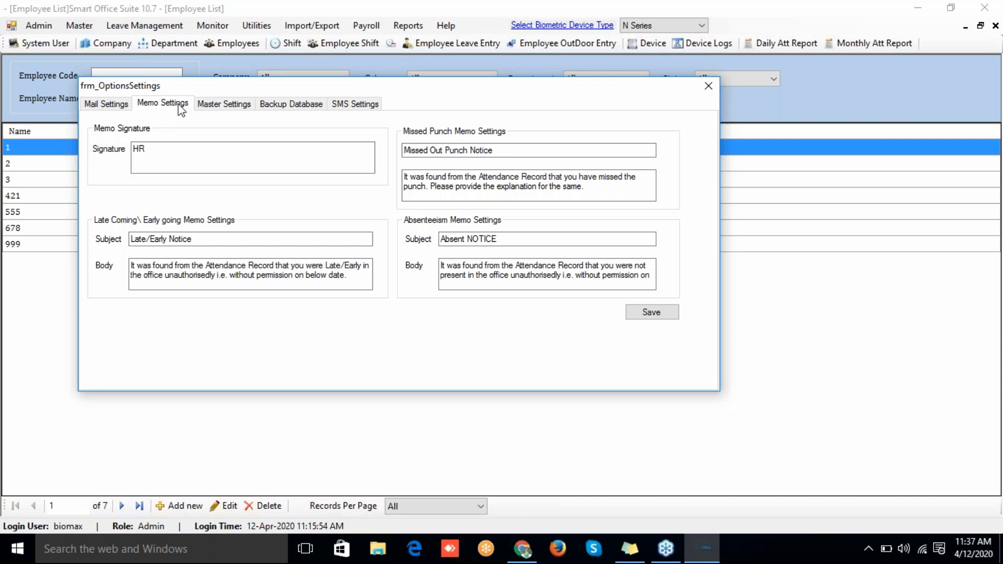
click(225, 239)
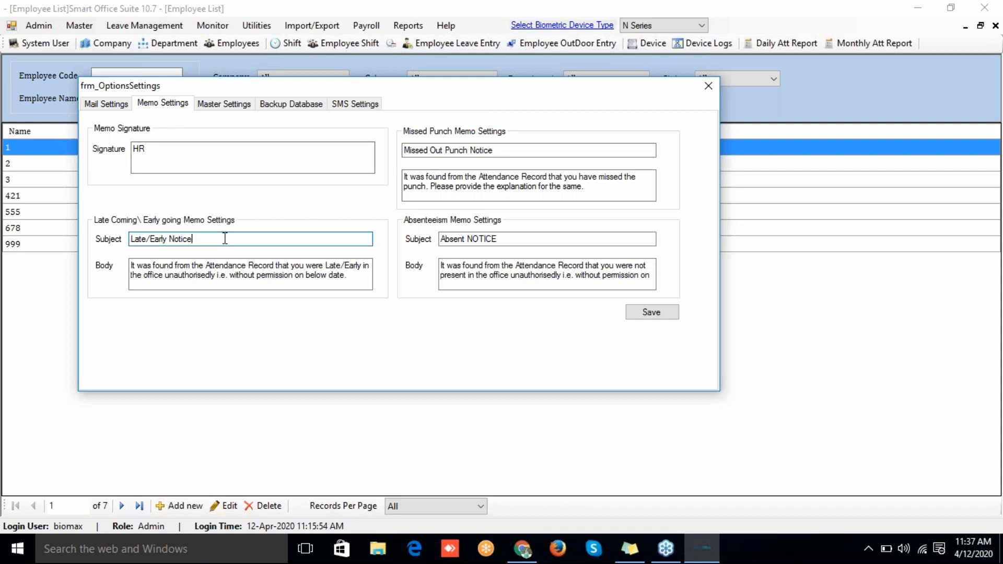
click(145, 149)
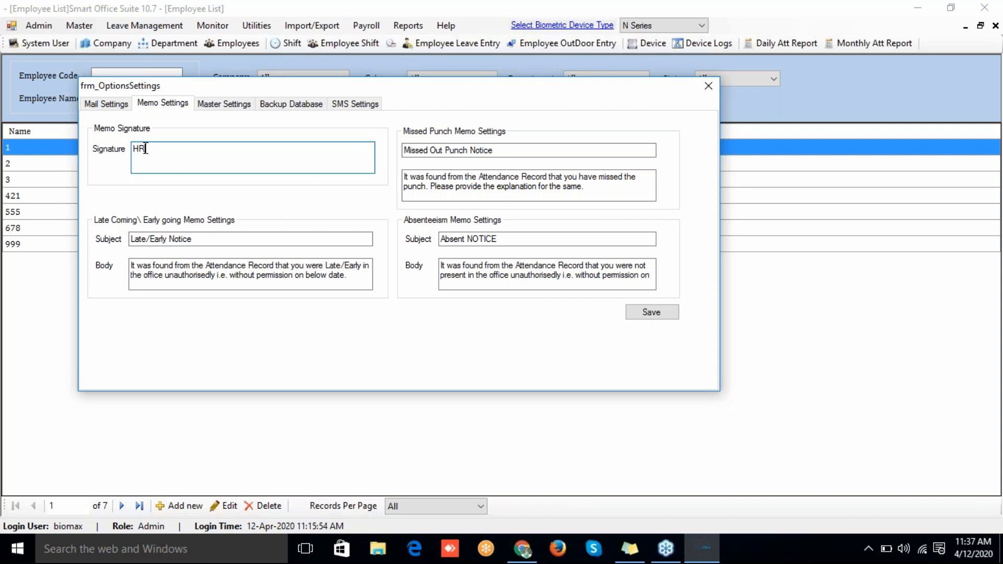
click(651, 312)
click(571, 327)
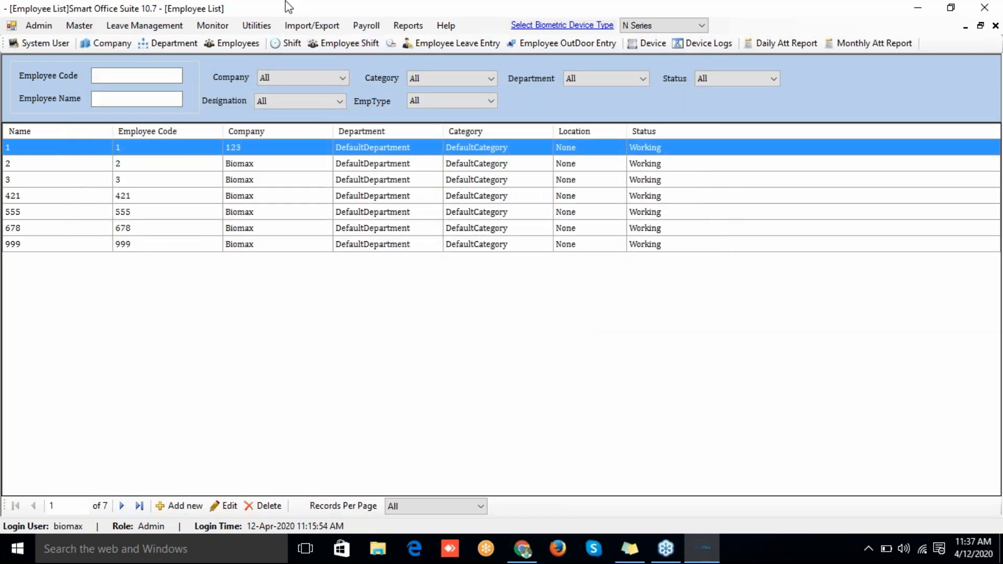
Step: Open Generate Memo from the Reports menu
click(411, 26)
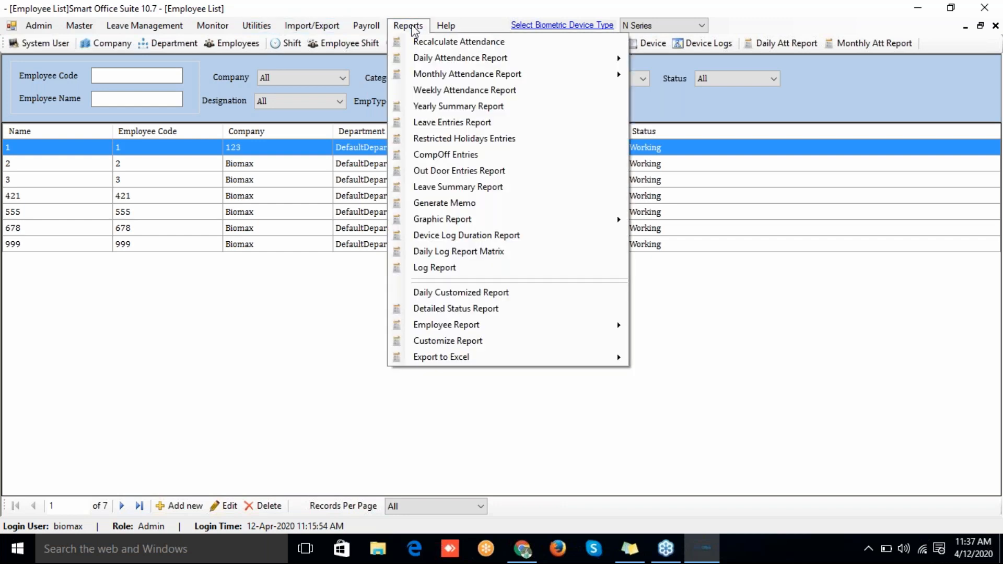
click(425, 206)
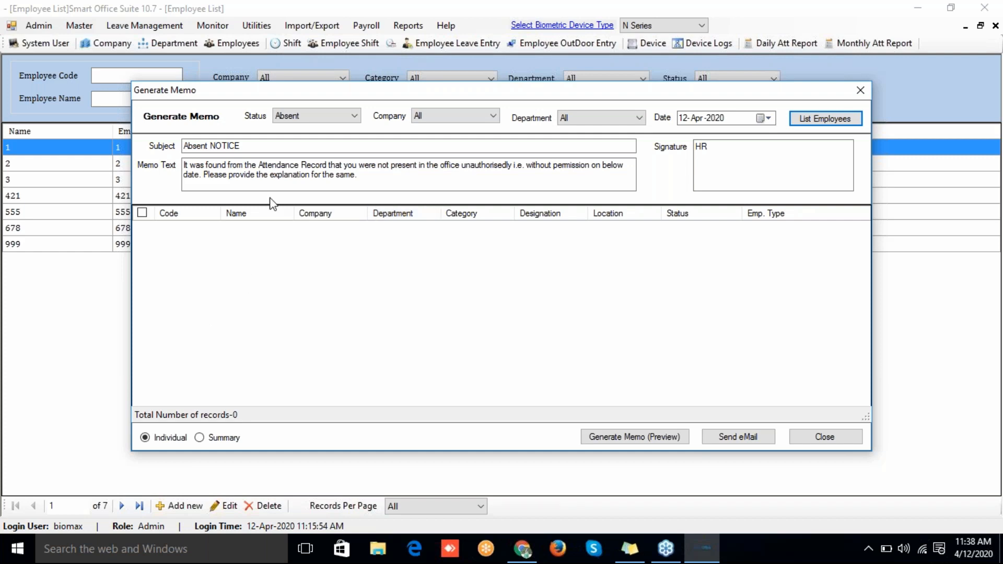
Step: Set the memo status to Late Coming/Early Going, keeping the date 12-Apr-2020
click(284, 119)
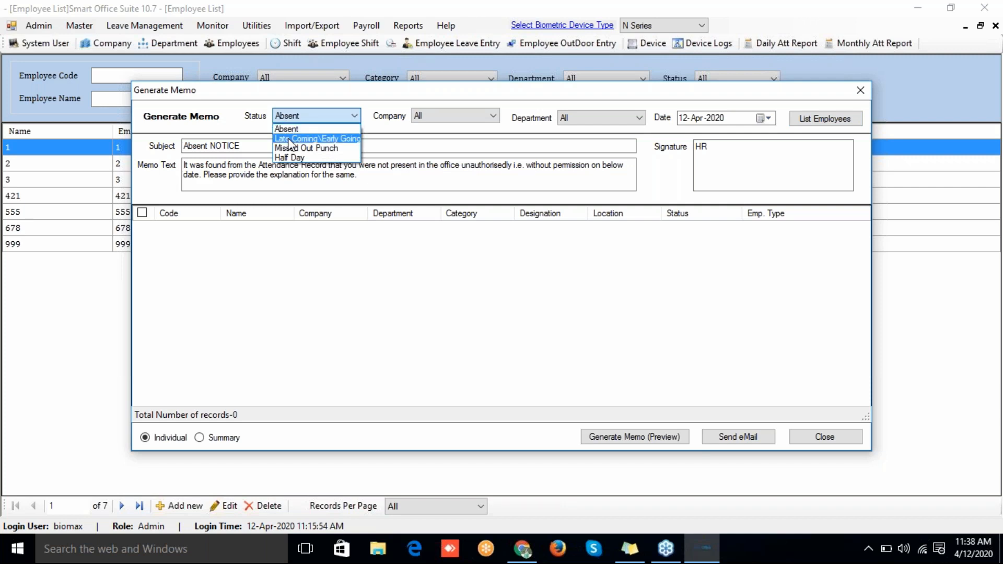
click(290, 139)
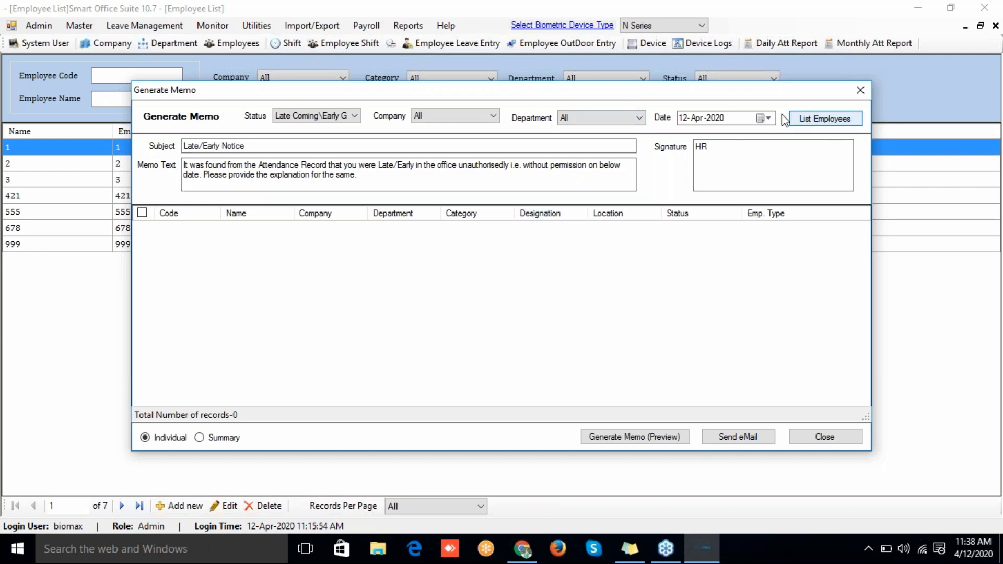
click(767, 119)
click(768, 119)
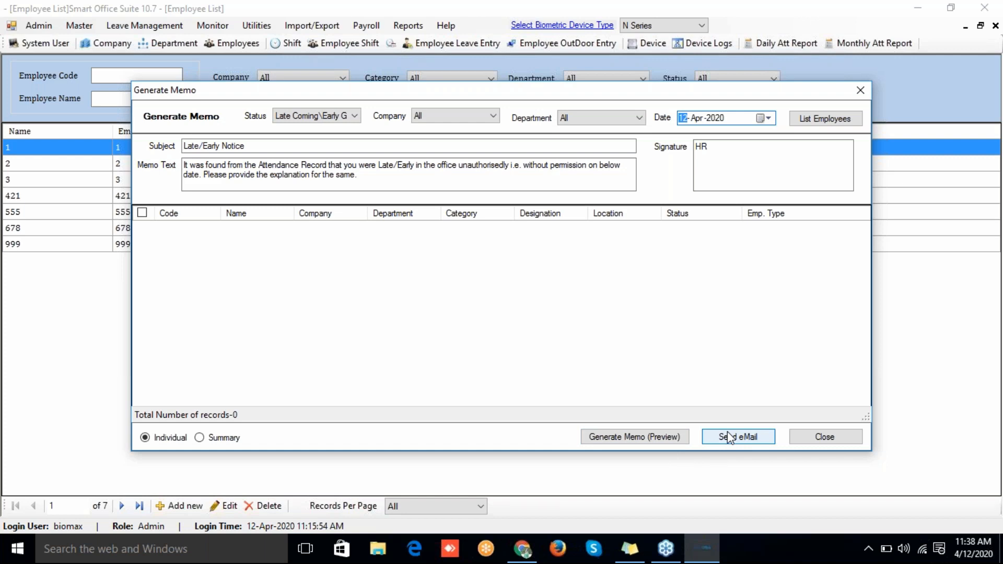
Step: Close Generate Memo and show the Option Settings Backup Database tab, where Auto Backup is off
click(806, 442)
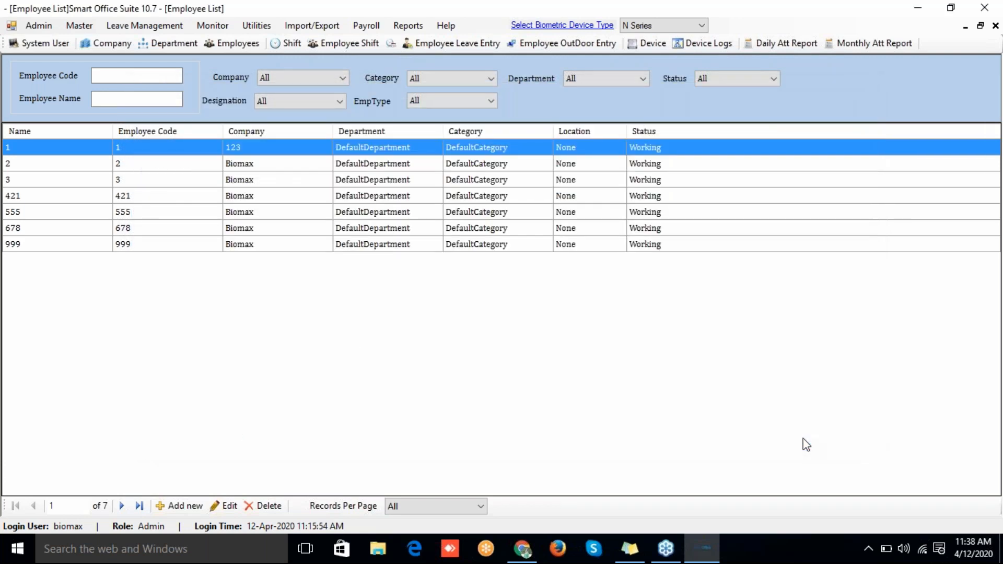
click(37, 30)
click(56, 70)
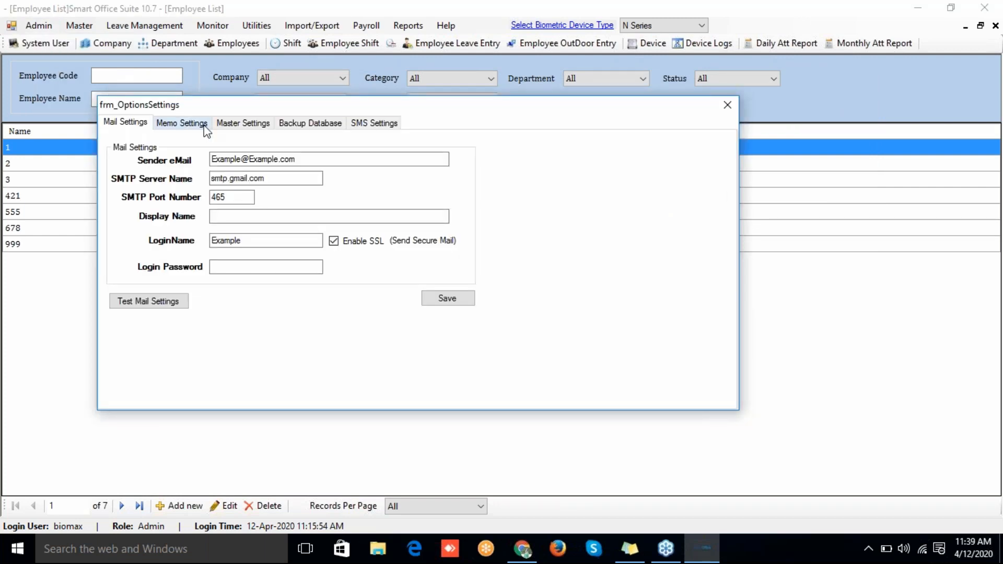
click(205, 127)
click(270, 126)
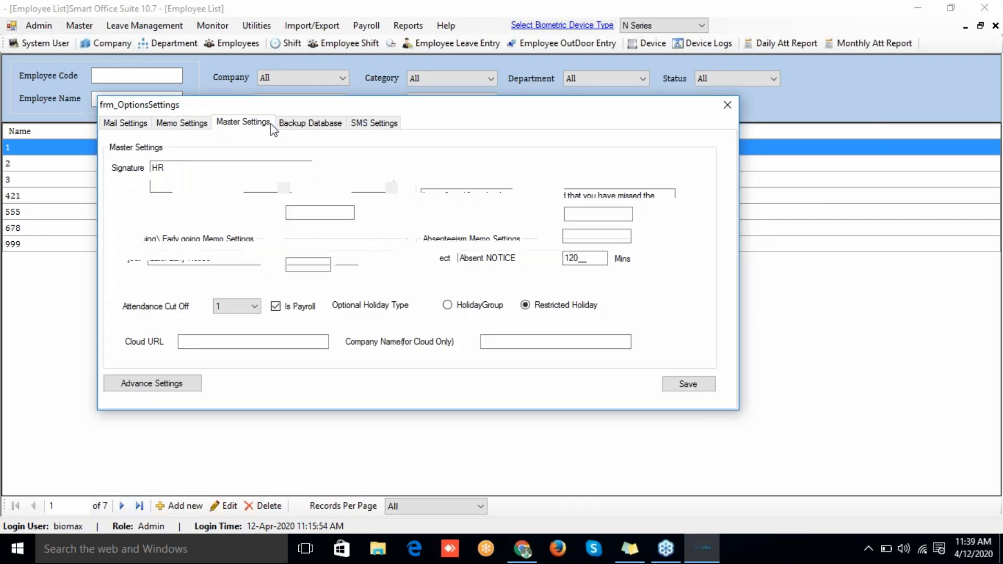
click(300, 125)
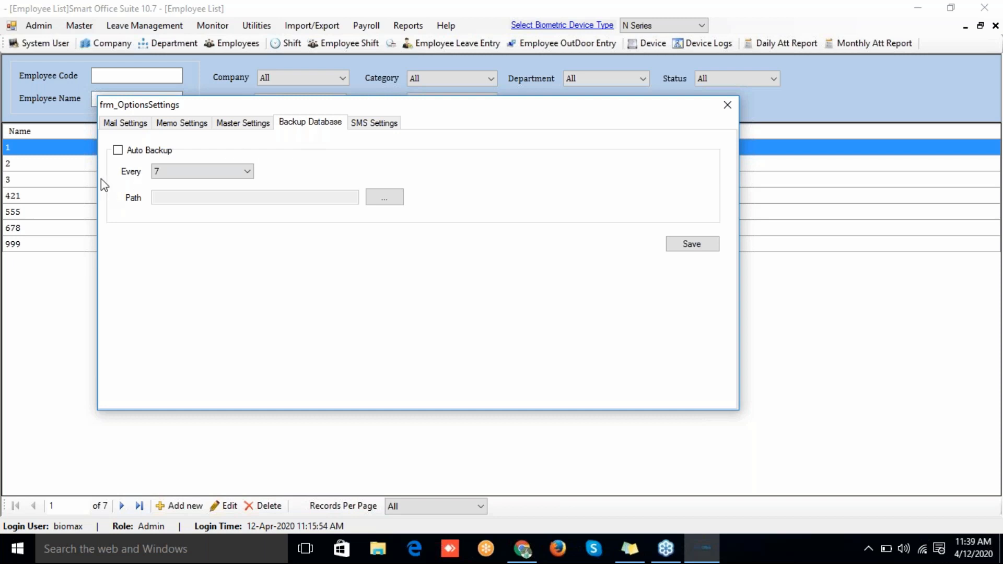
Step: Tick Auto Backup with the interval kept at 7, cancel the folder choice, and close Options
click(117, 151)
click(181, 174)
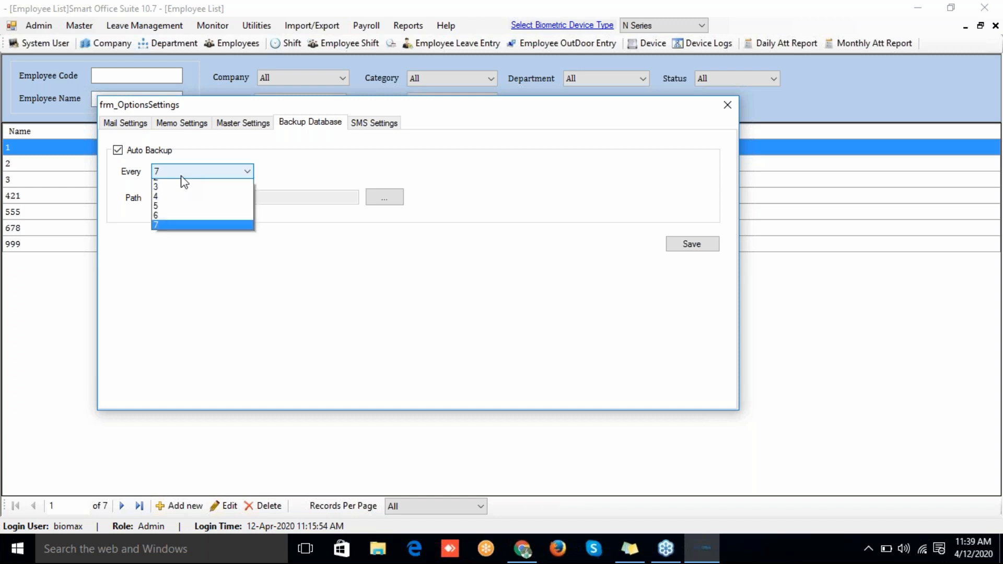
click(182, 176)
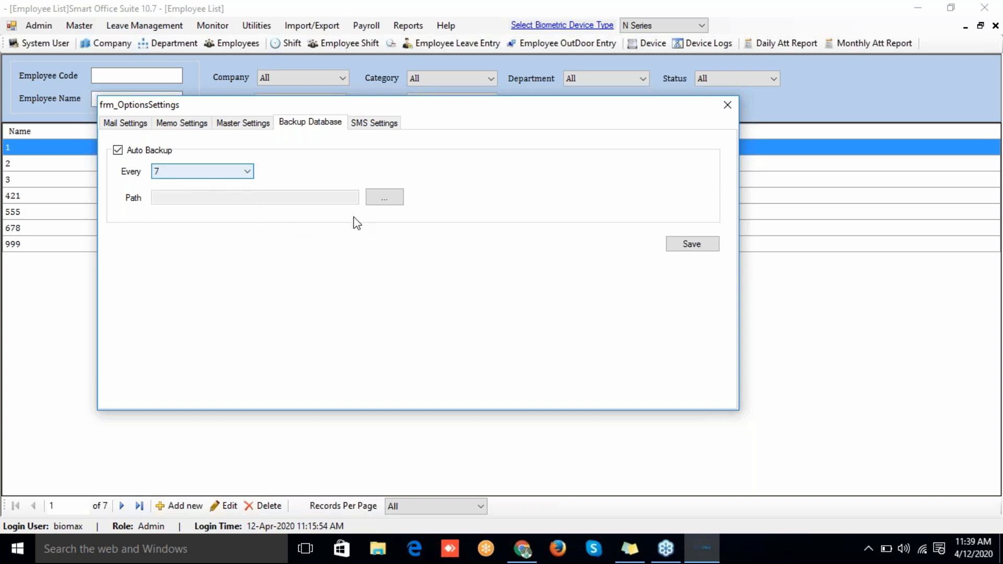
click(378, 203)
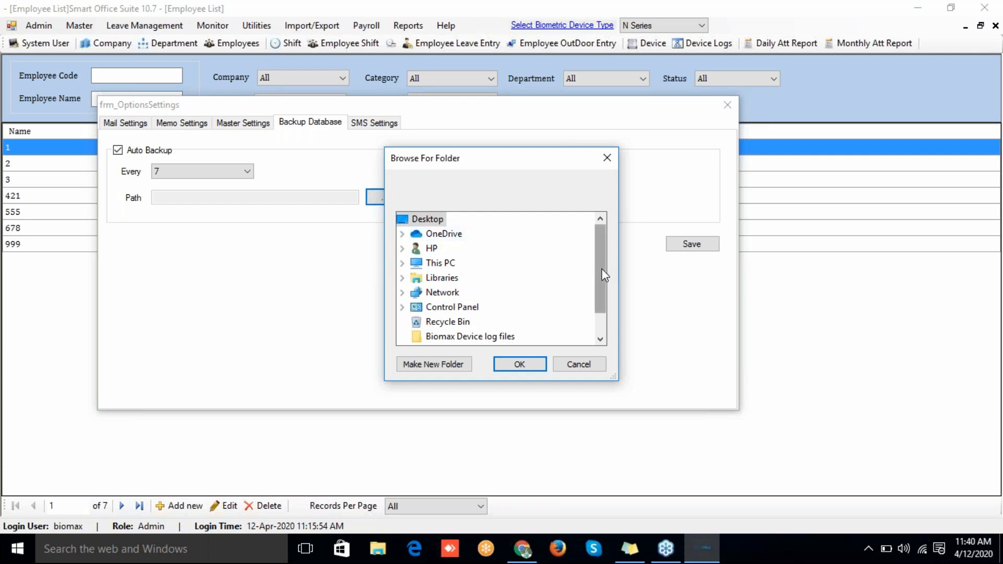
drag(603, 275, 598, 340)
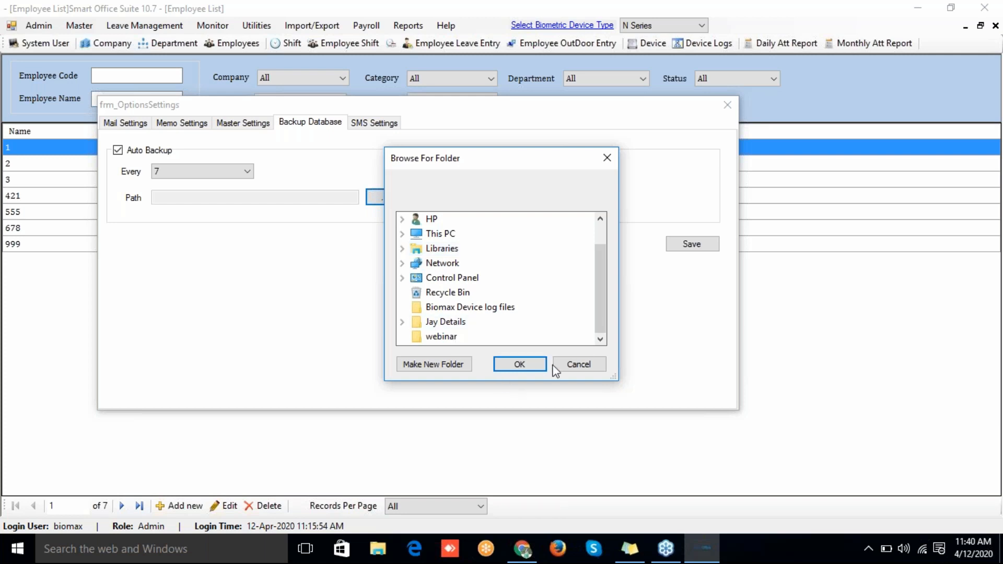
click(579, 366)
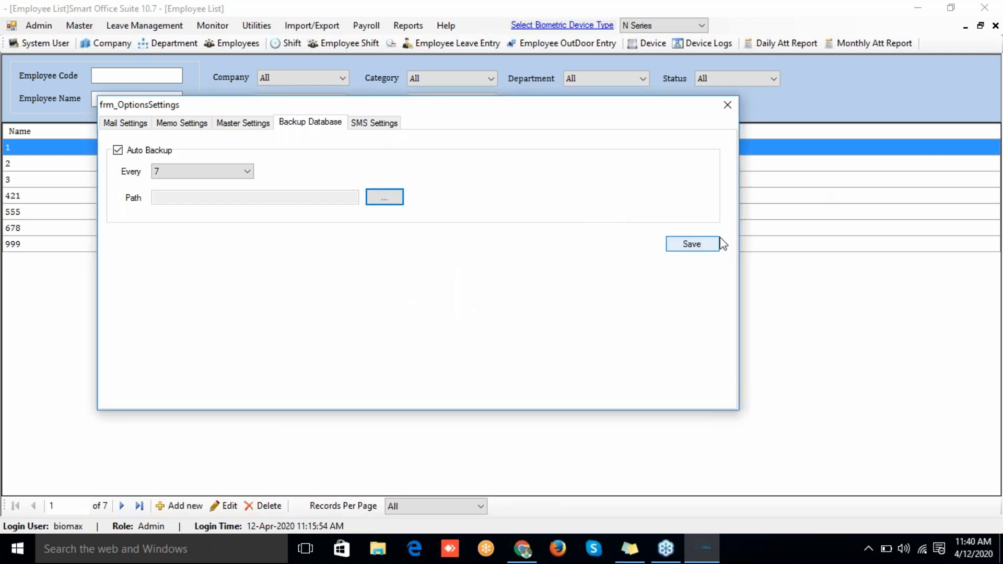
click(193, 172)
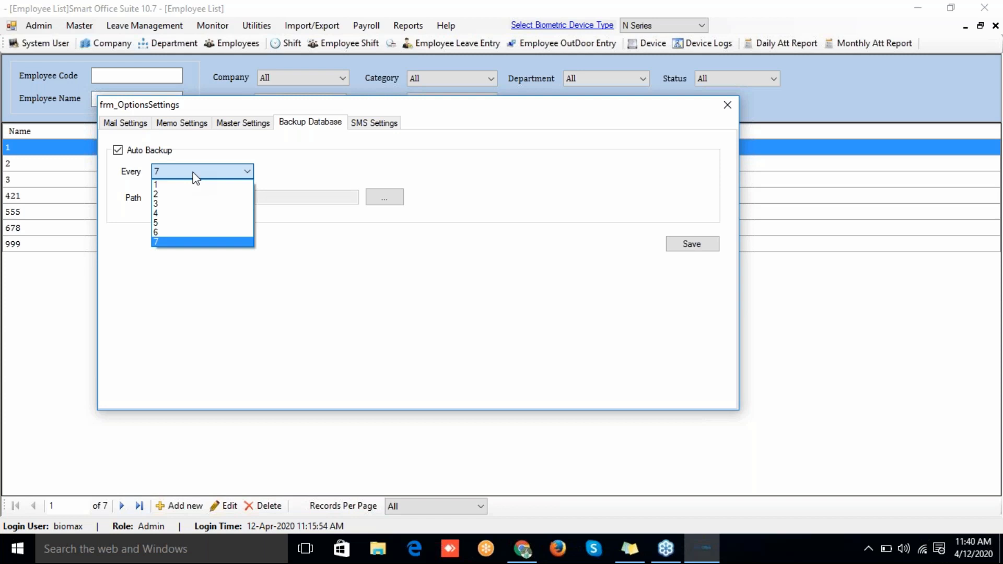
click(196, 178)
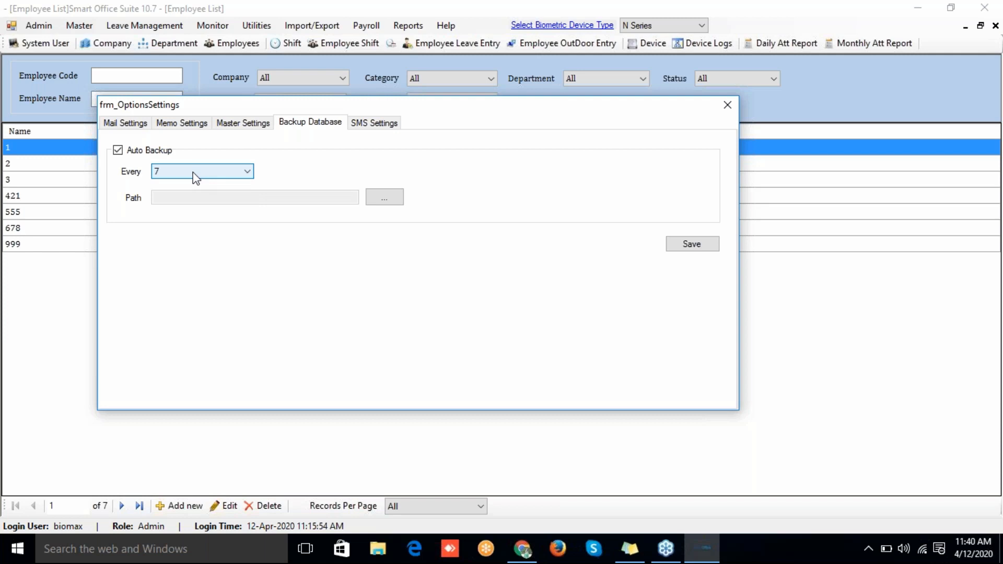
click(727, 105)
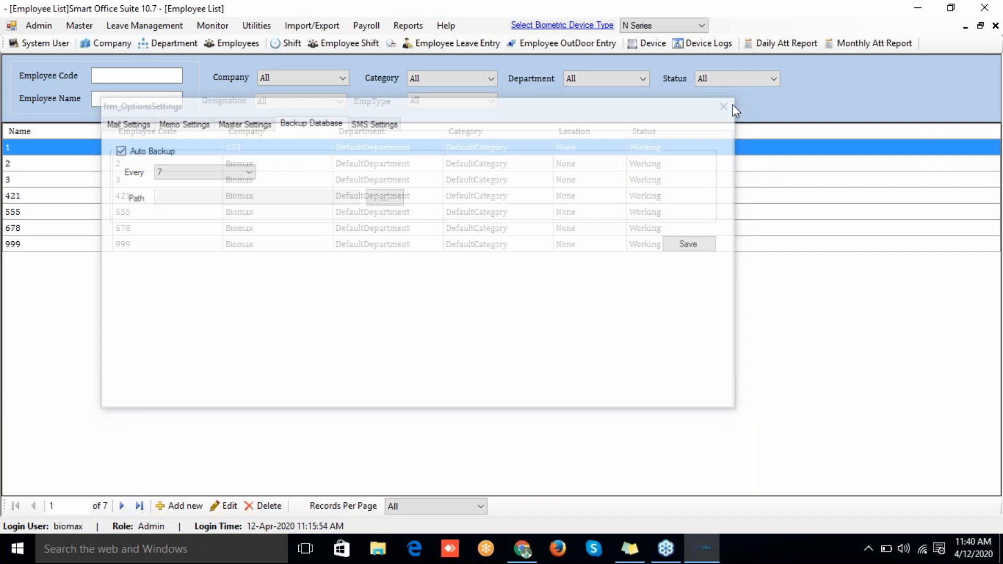
Step: From Admin > System User, edit the first user, the Admin-role account
click(39, 25)
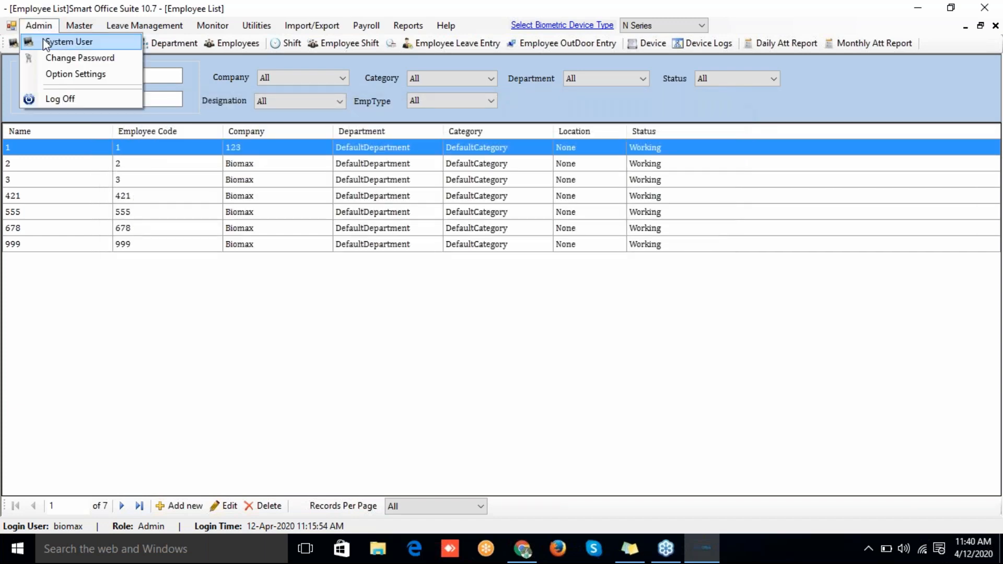
click(46, 44)
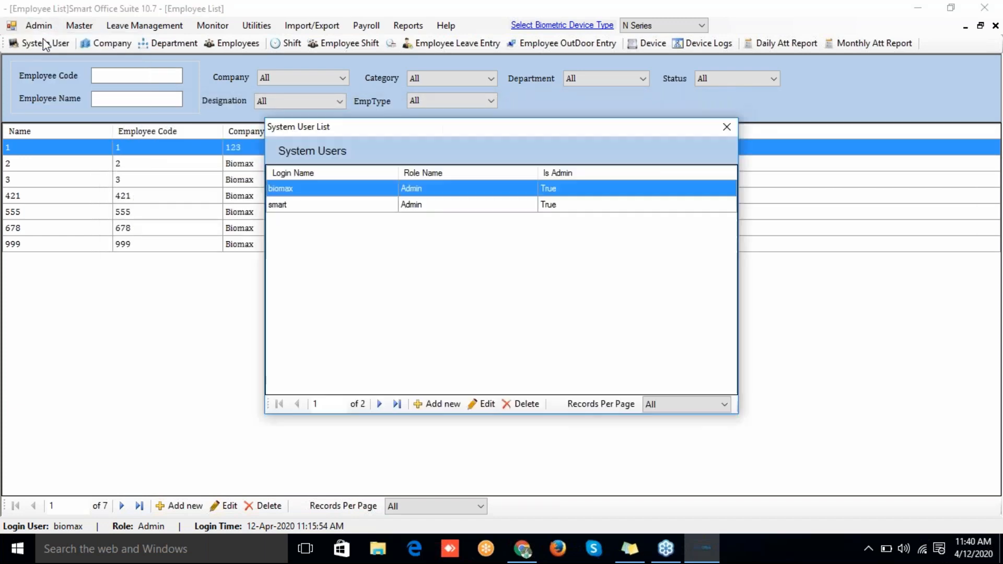
double_click(433, 197)
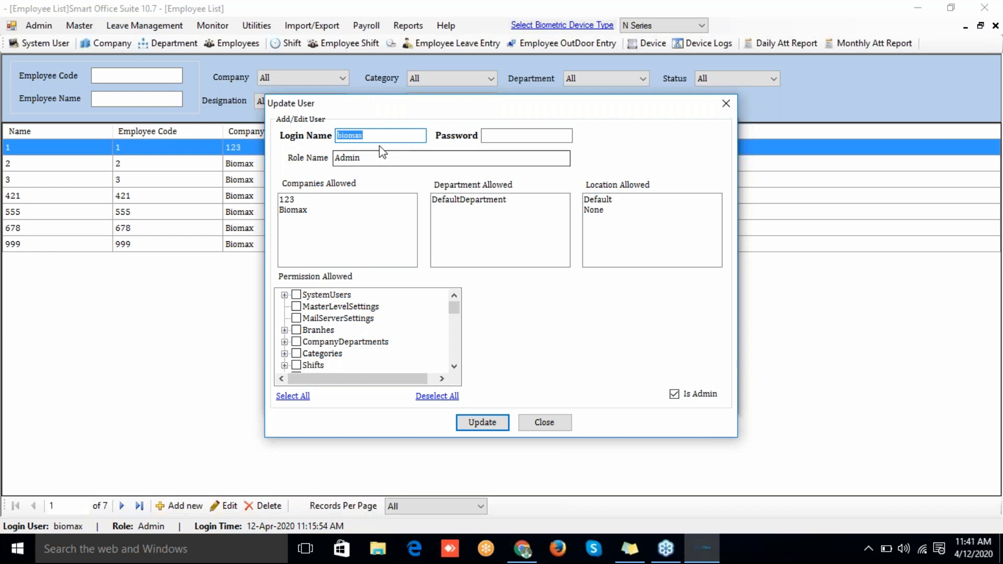
Step: Allow the user company Biomax, department DefaultDepartment, and locations None and Default
click(493, 137)
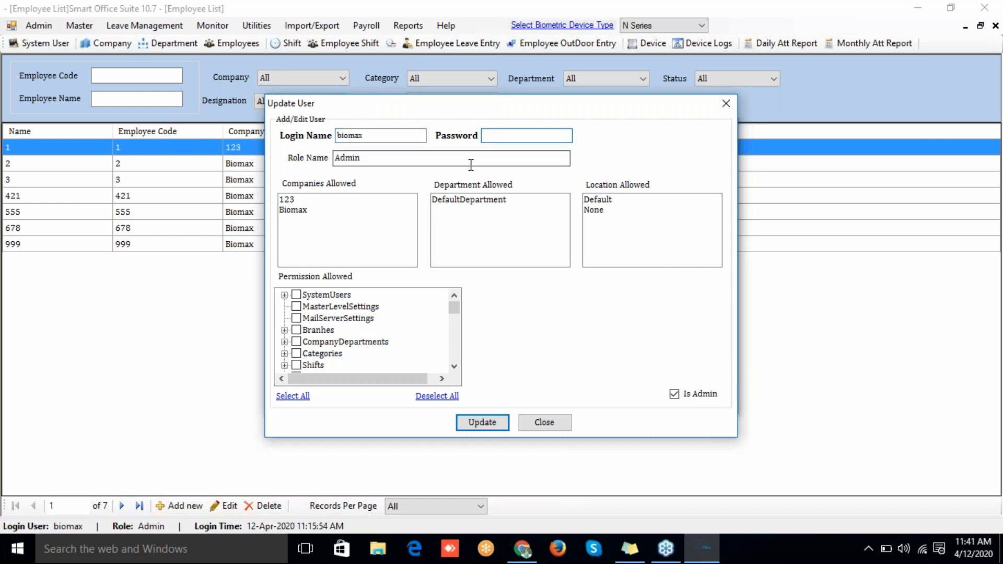
click(294, 211)
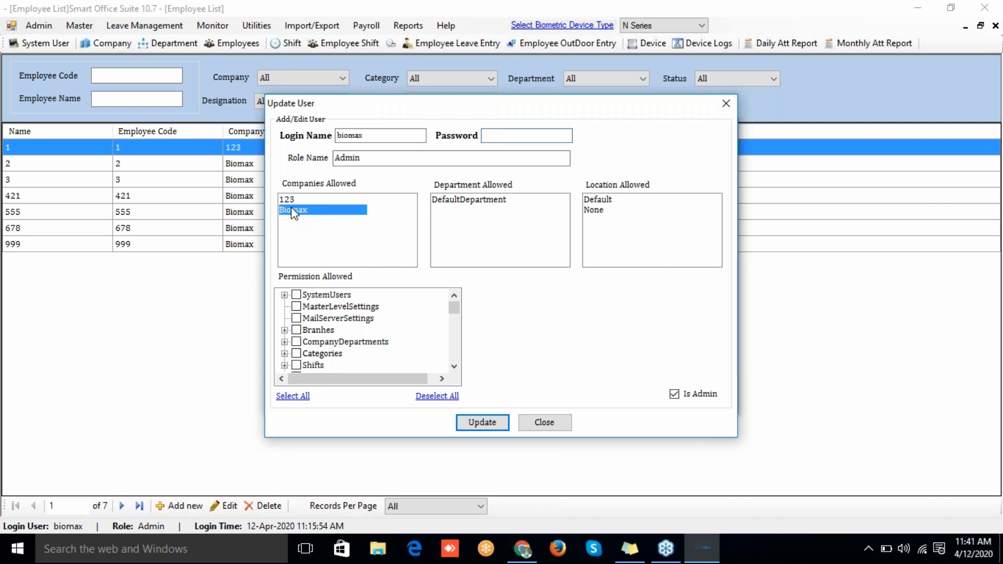
click(470, 203)
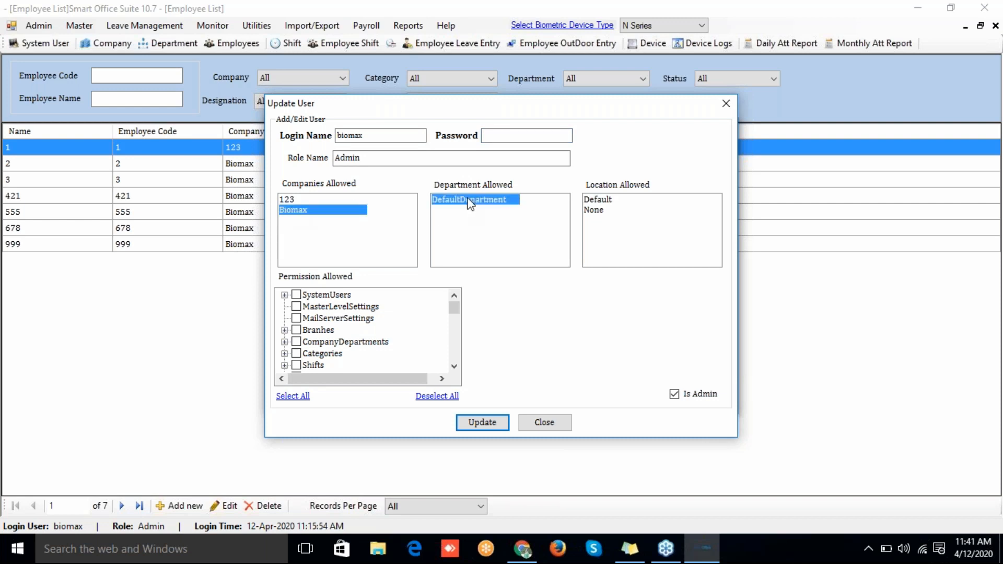
click(604, 210)
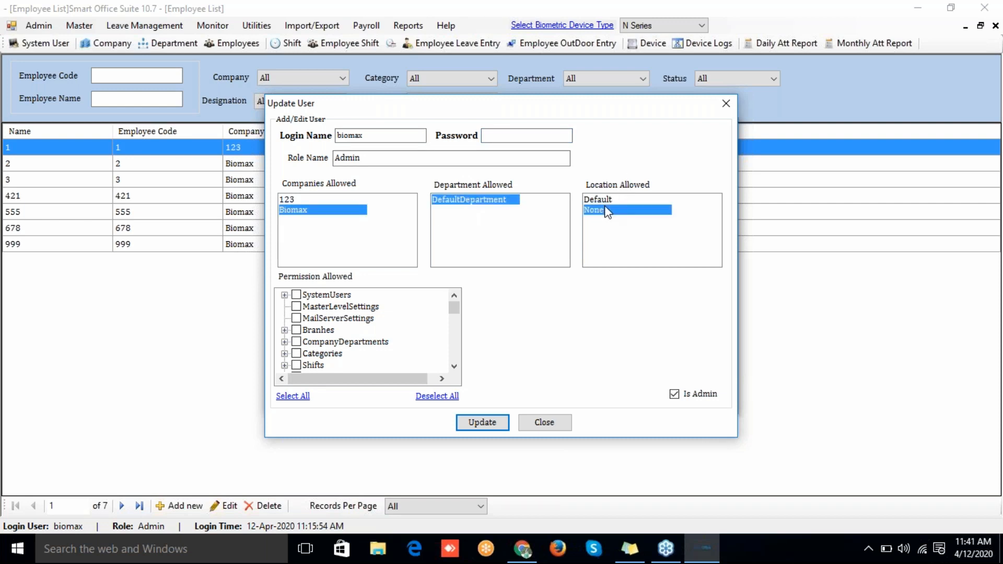
click(603, 199)
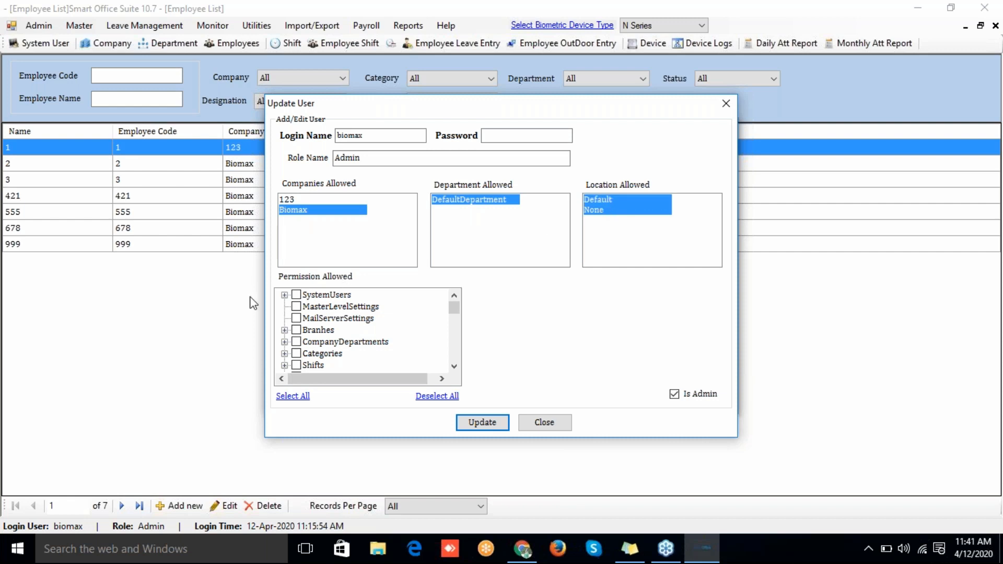
scroll(454, 328, down, 2)
scroll(454, 328, down, 10)
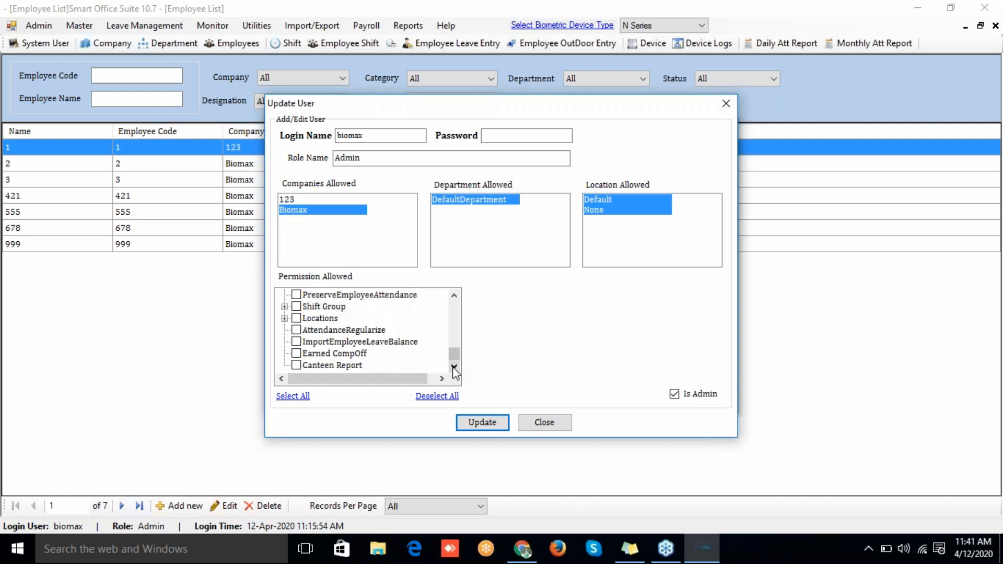
drag(453, 353, 454, 305)
Step: Uncheck Is Admin, then close Update User and the System User List
click(674, 394)
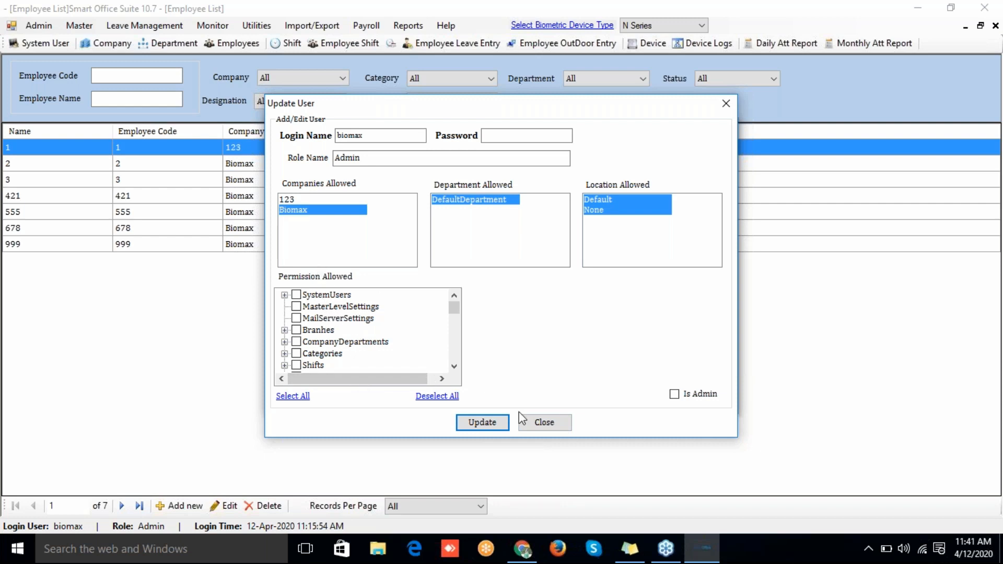
click(530, 426)
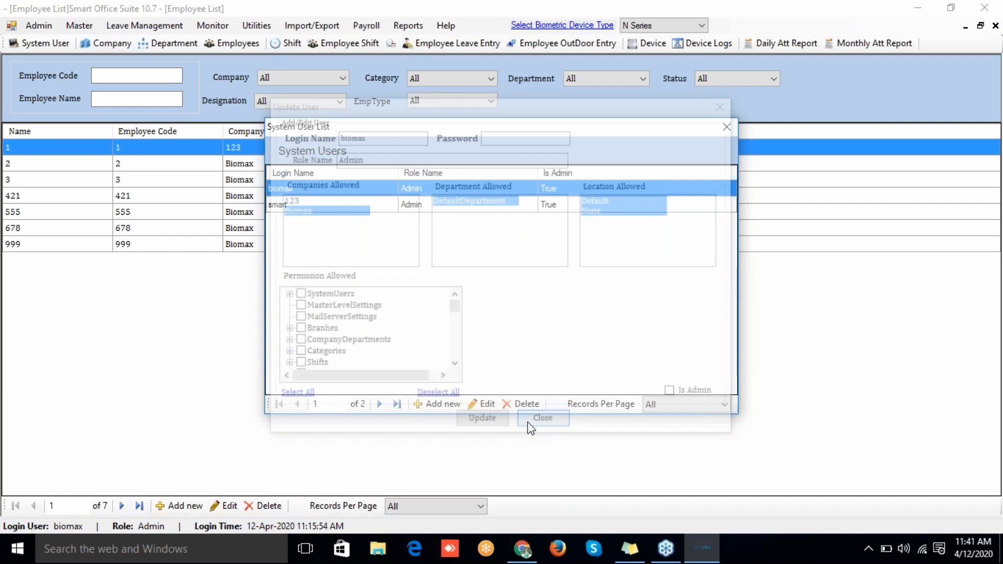
click(733, 127)
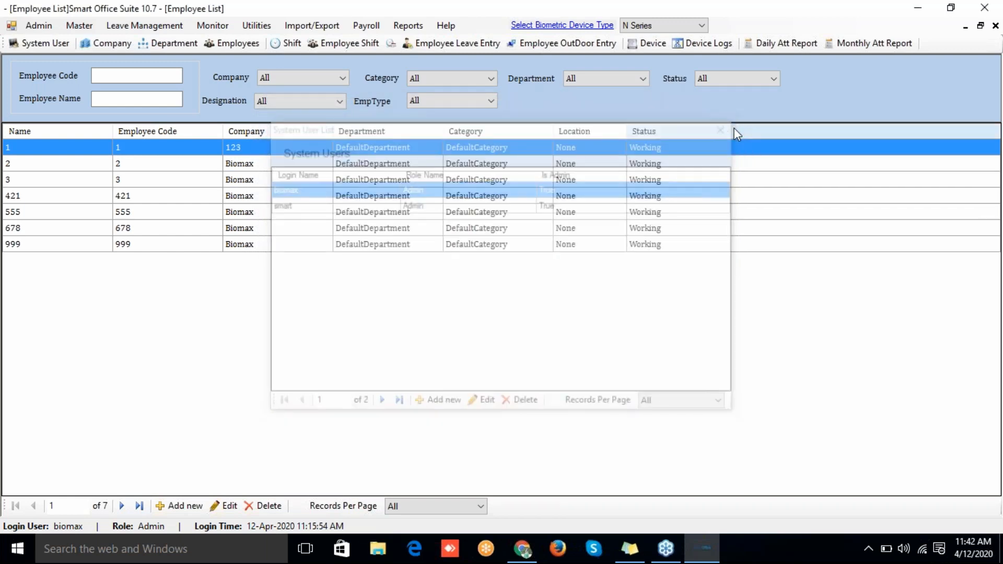
Step: Open the Leave Type List from Admin > Master > Leave Type
click(42, 27)
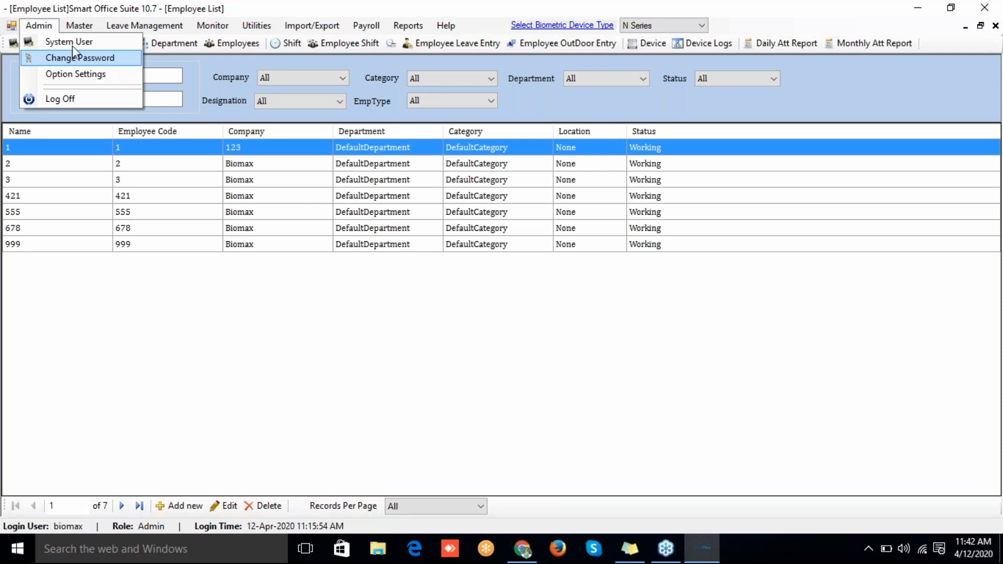
mouse_move(78, 26)
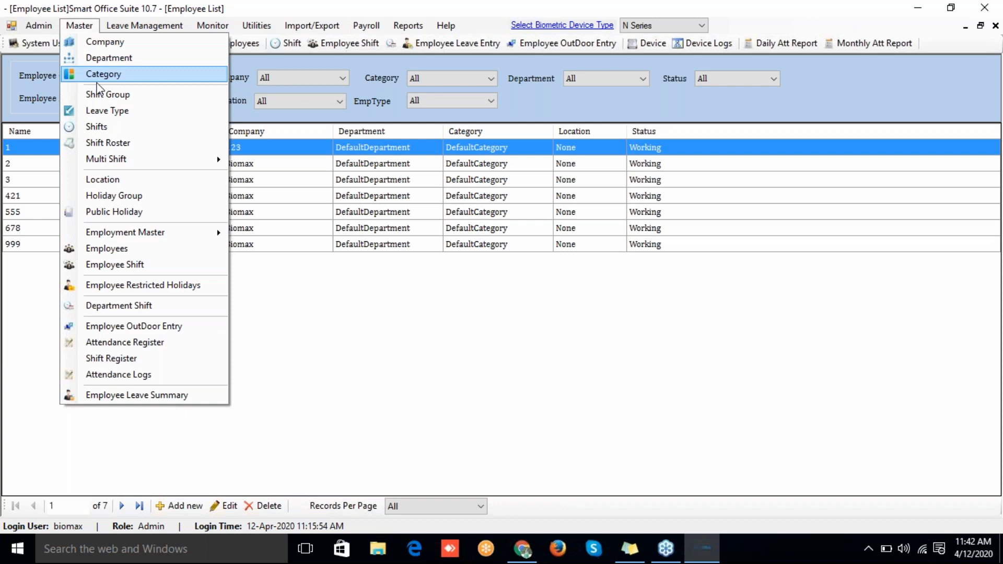
click(101, 111)
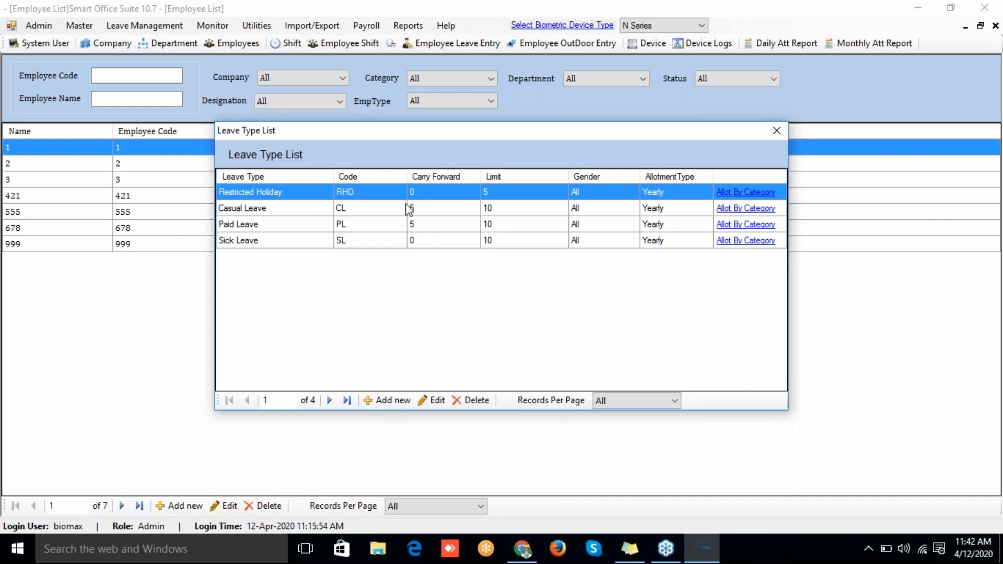
double_click(409, 208)
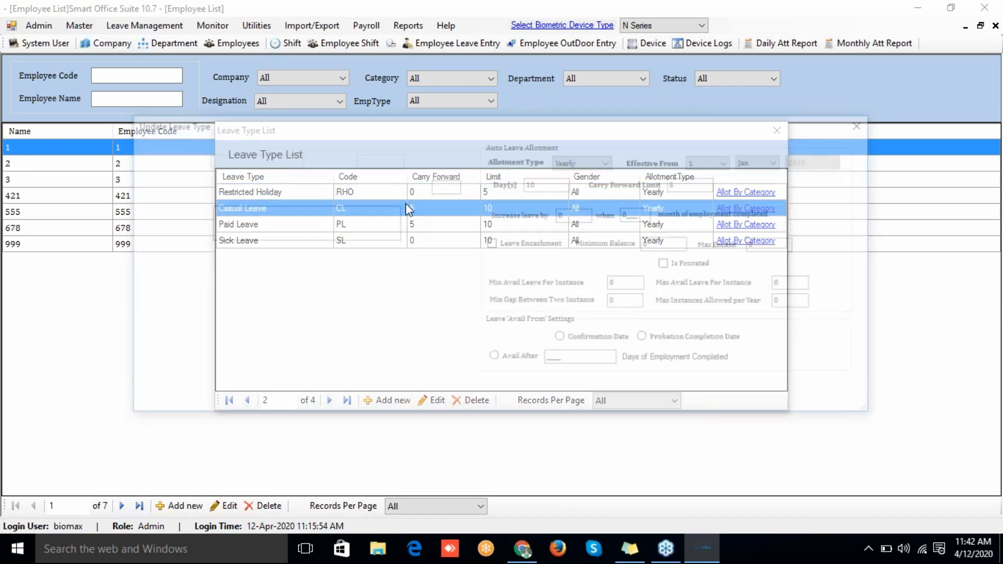
click(567, 160)
click(567, 160)
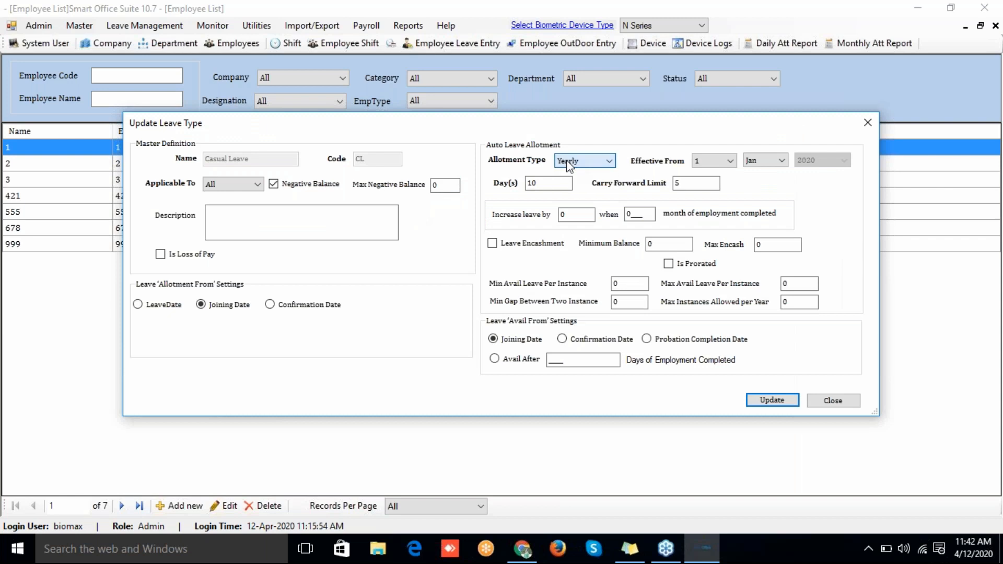
click(540, 183)
key(BackSpace)
text(2)
click(686, 183)
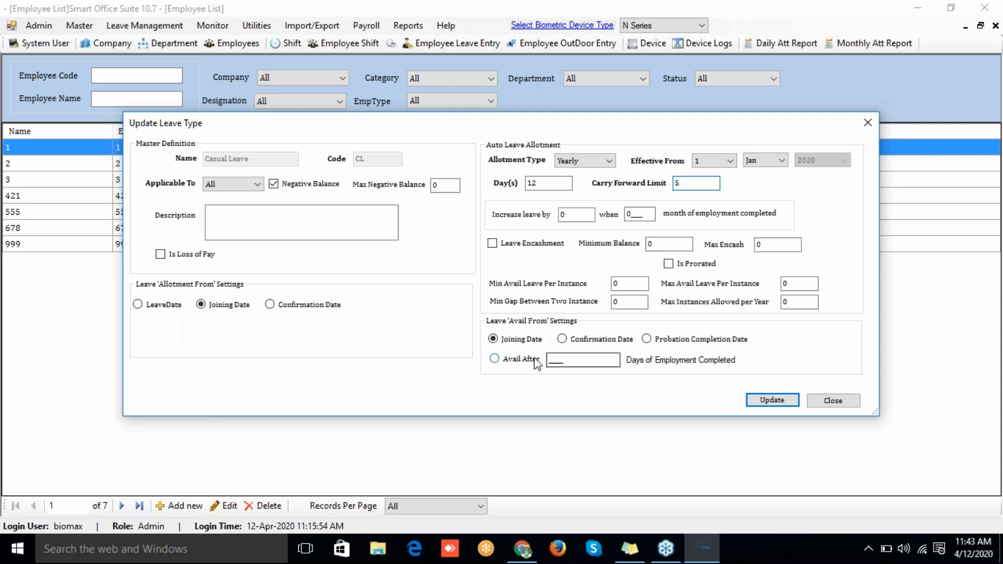
click(562, 340)
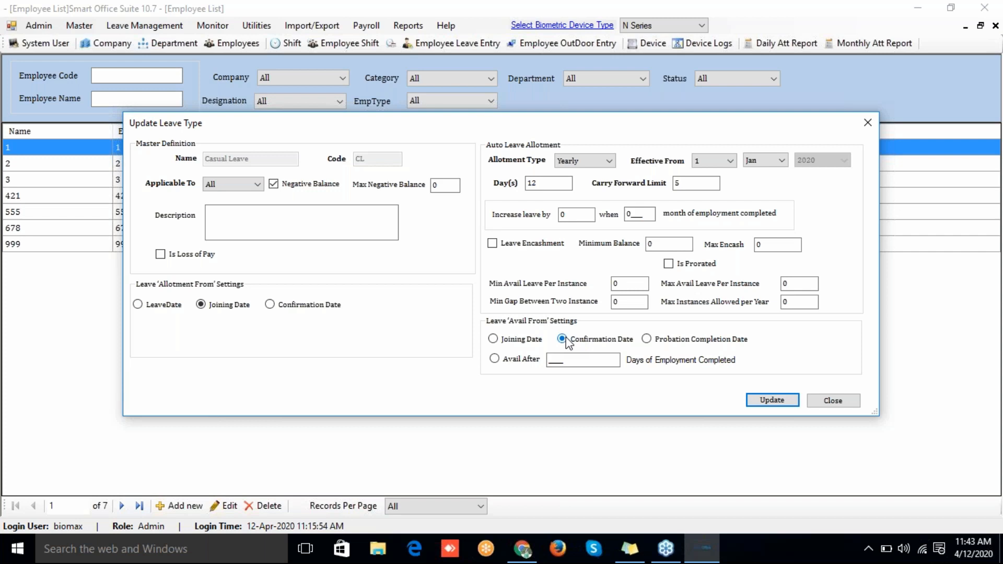
click(826, 402)
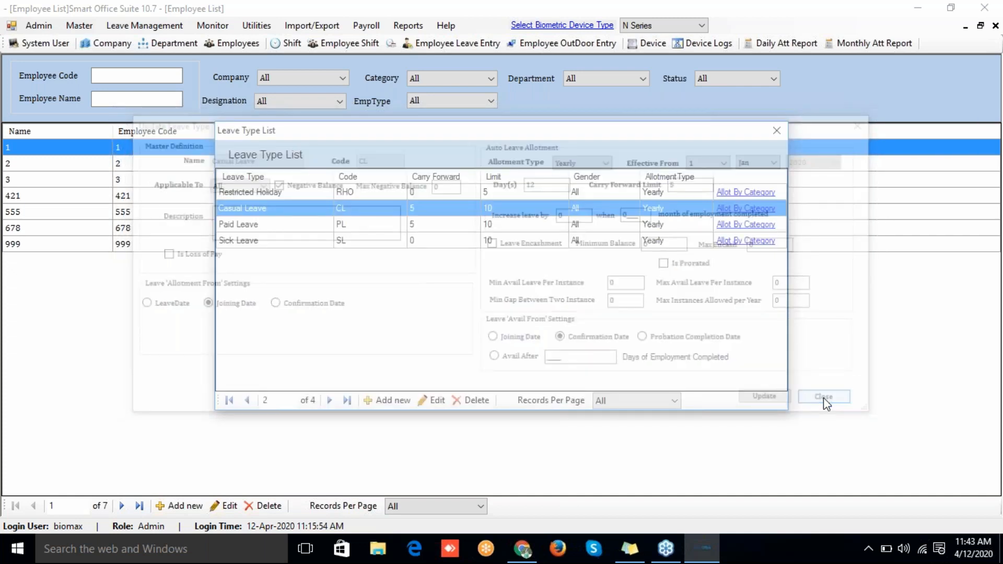
click(394, 239)
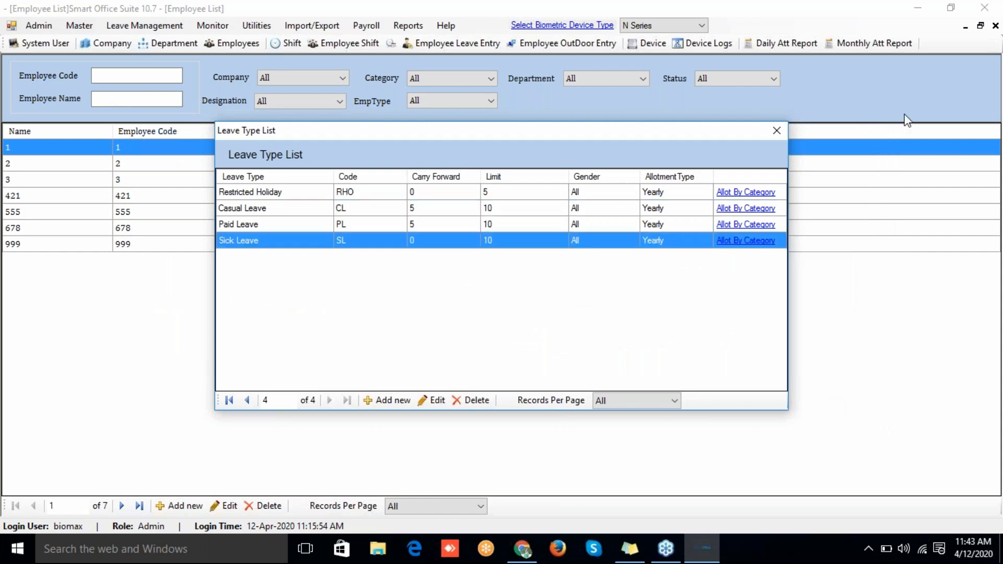
Step: Close the Leave Type List and open the Master > Employee Leave Summary
click(775, 130)
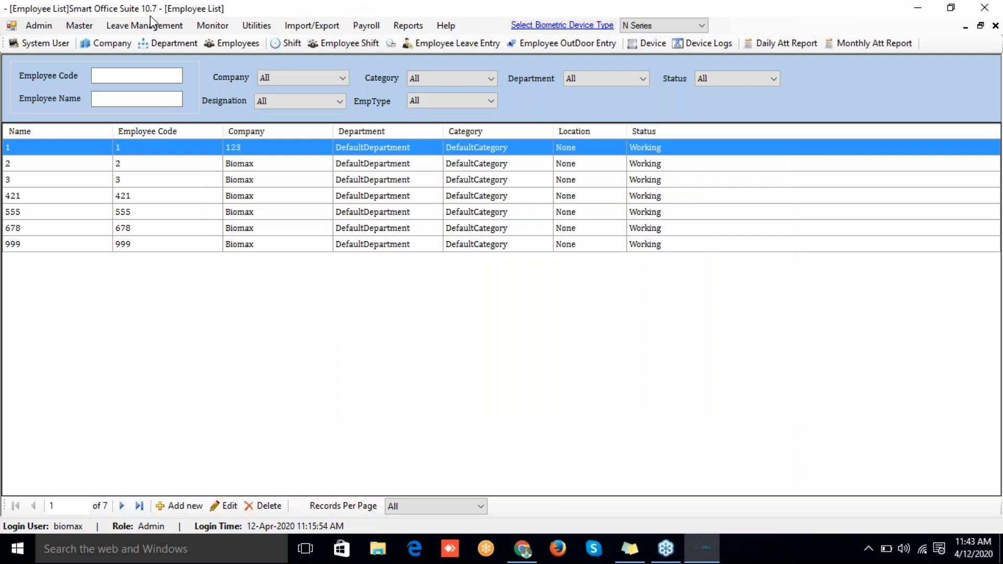
click(80, 26)
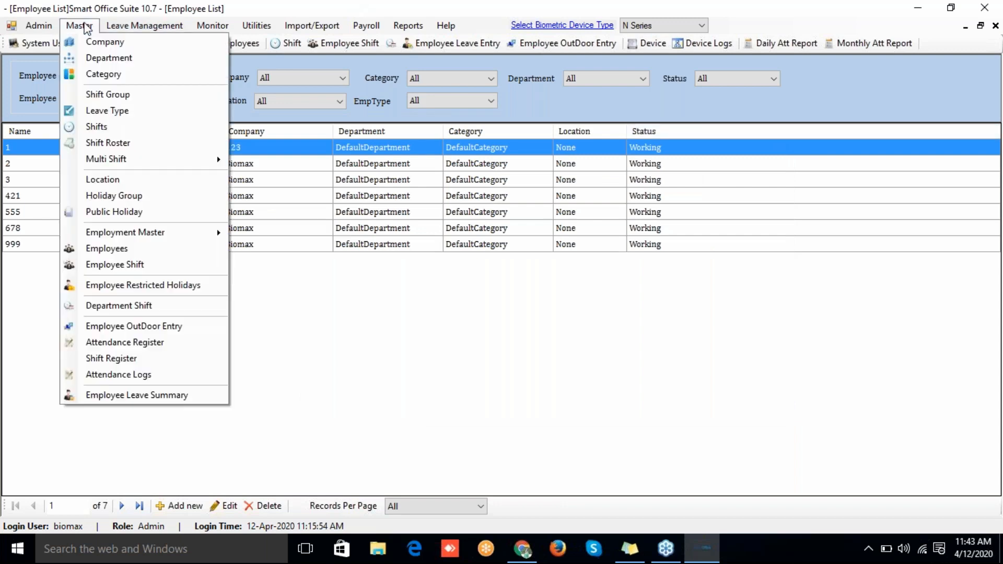
click(114, 397)
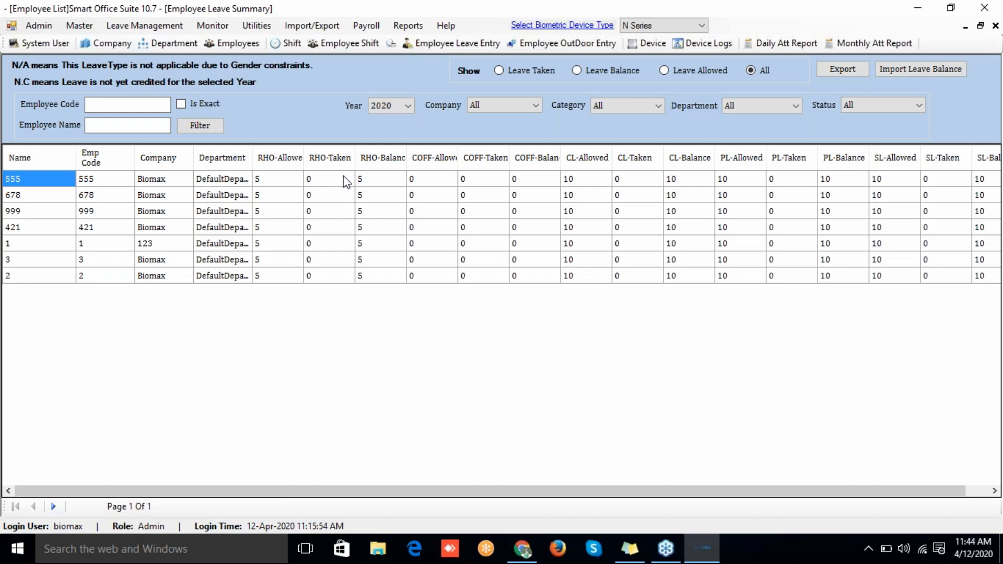
Step: Toggle Leave Taken, Leave Balance, Leave Allowed and All views, then open the import dialog
click(498, 72)
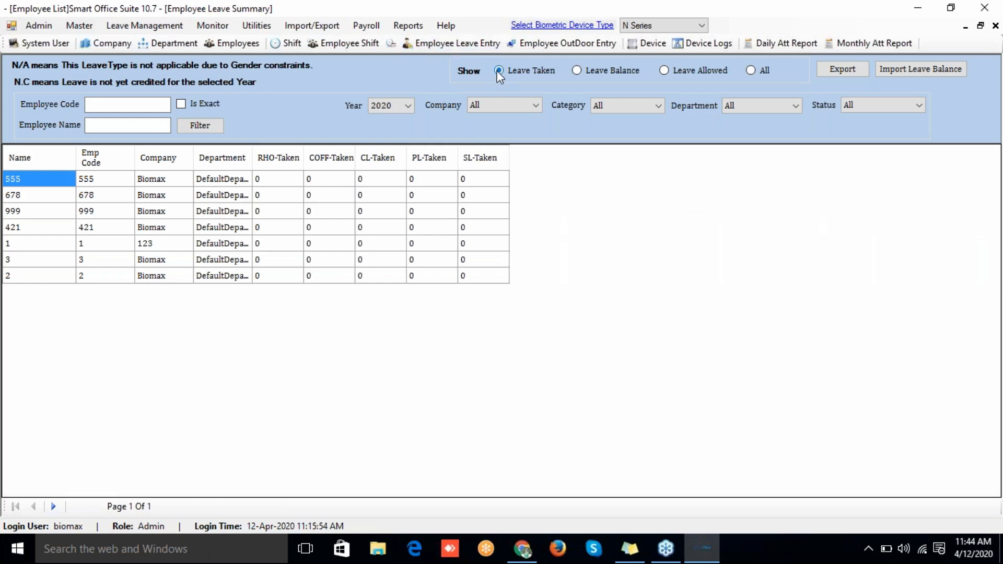
click(576, 71)
click(665, 71)
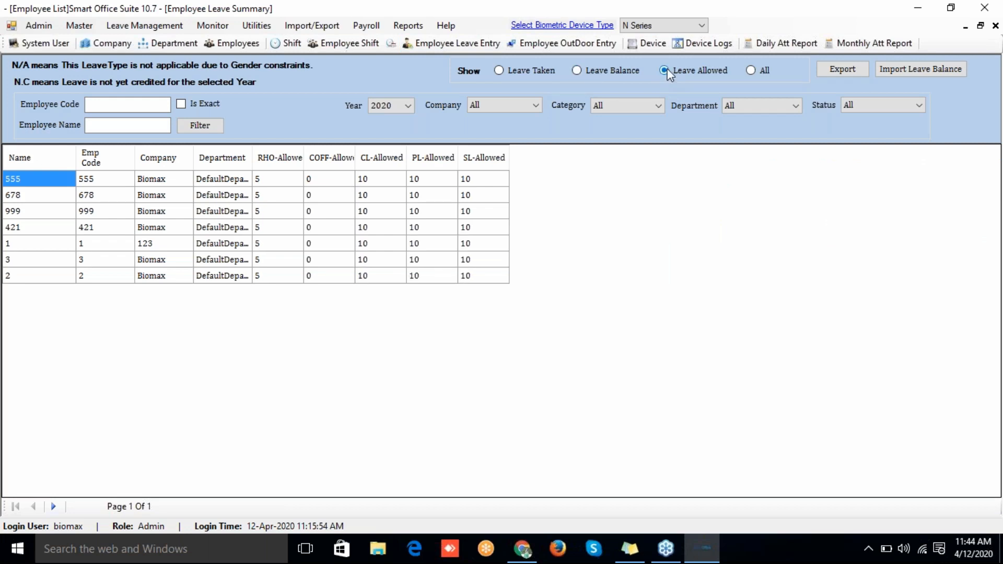
click(750, 70)
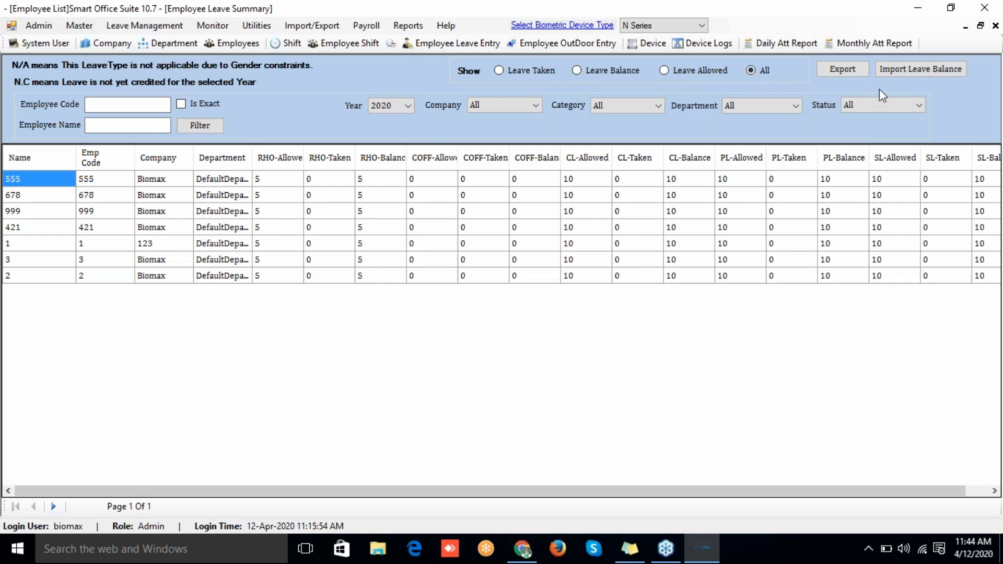
click(902, 74)
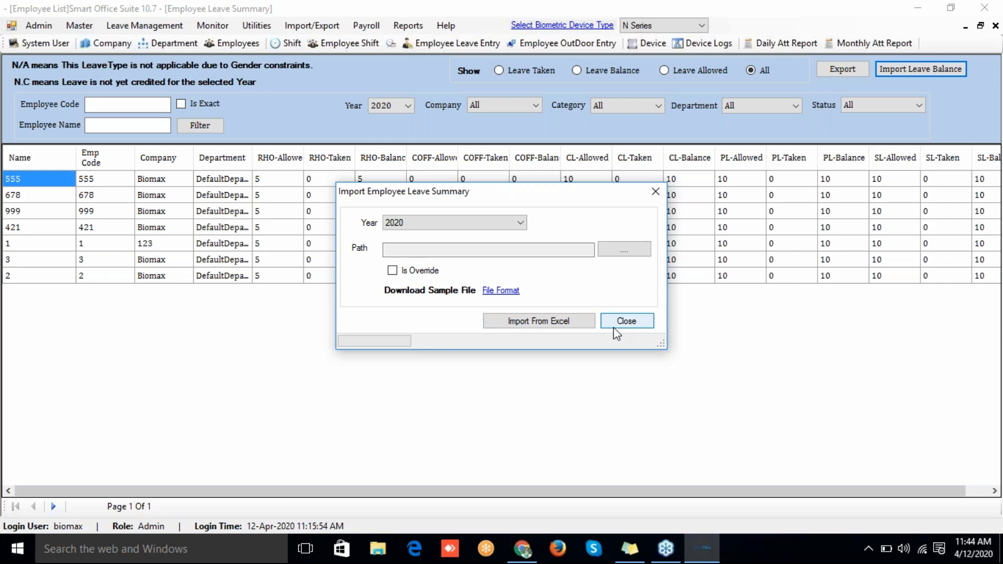
click(617, 332)
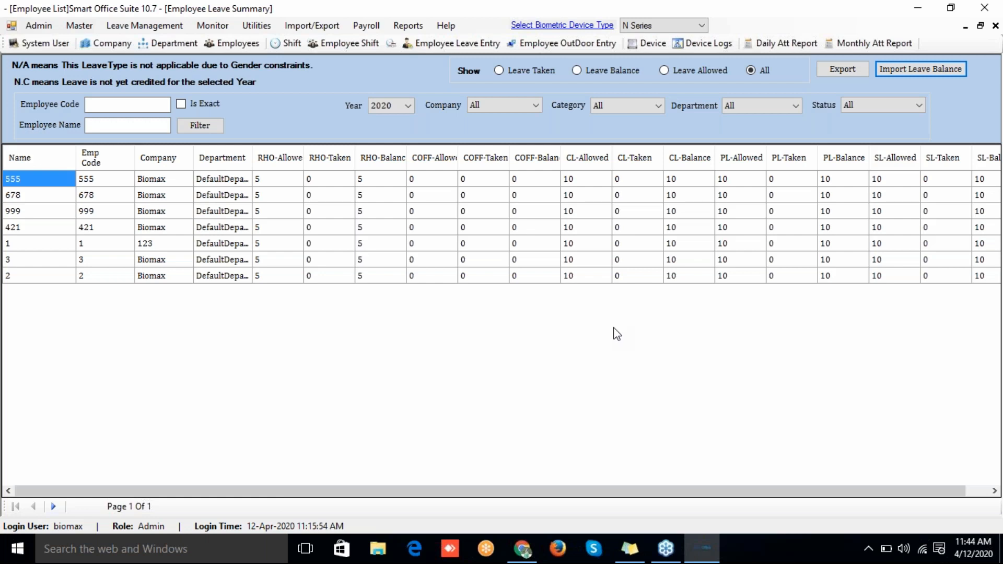
click(144, 30)
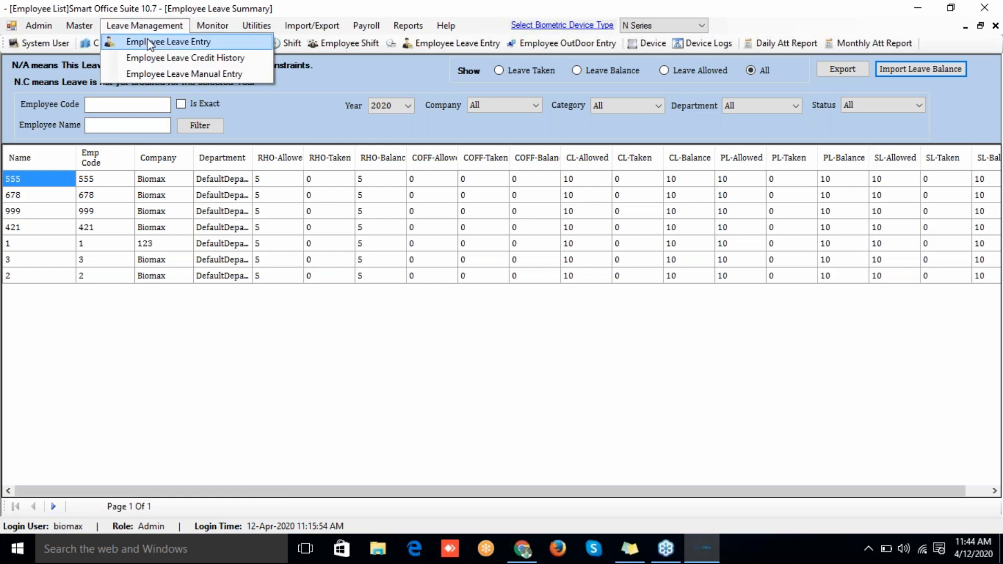
Step: Open Employee Leave Entries, check the leave types in Assign Employee Leave Entries, and close without assigning
click(150, 44)
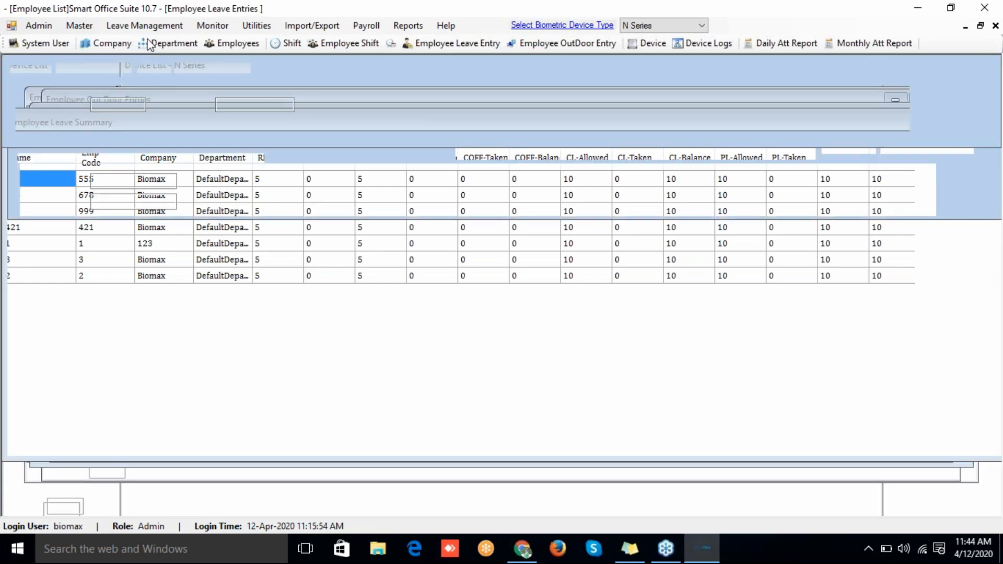
click(189, 506)
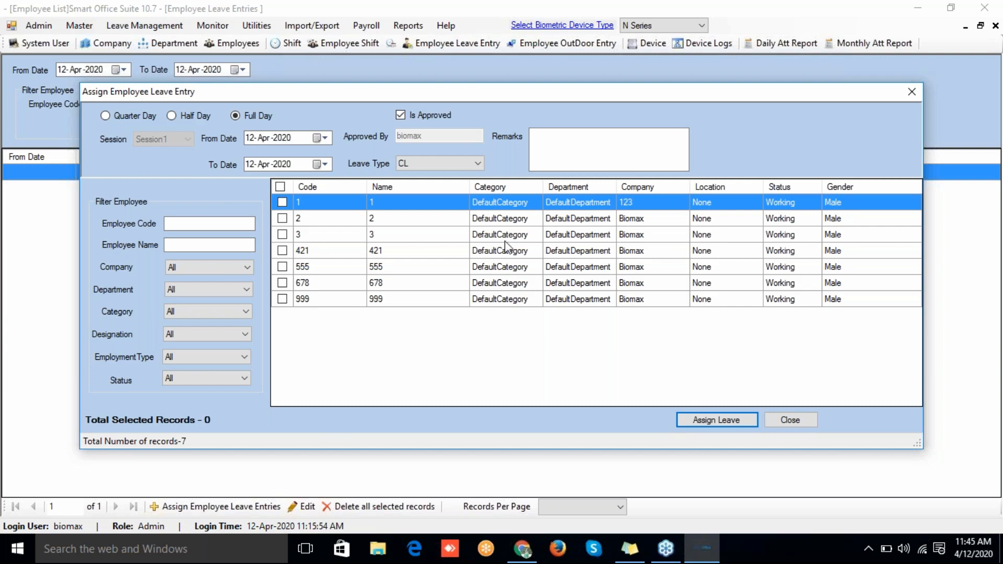
click(456, 164)
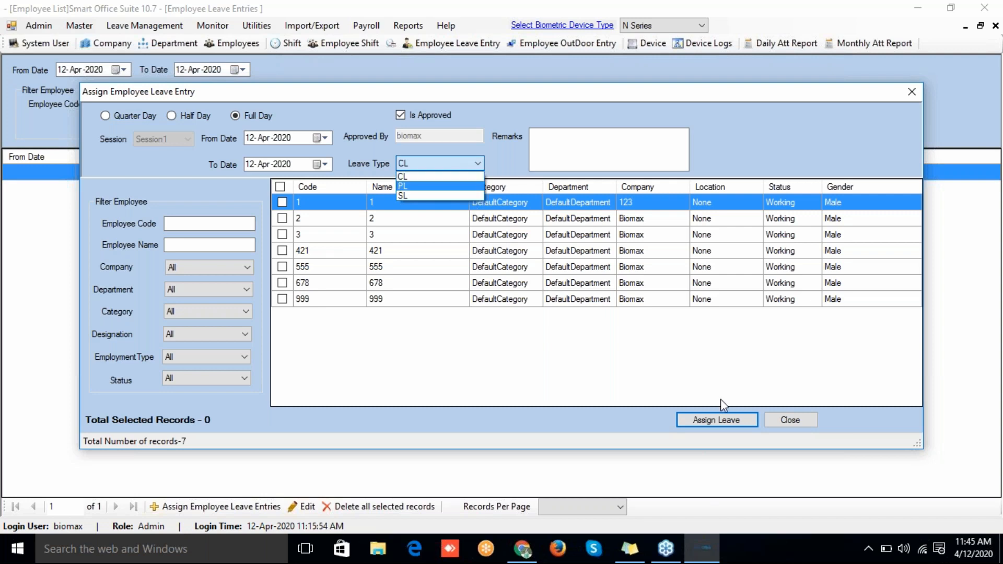
click(785, 418)
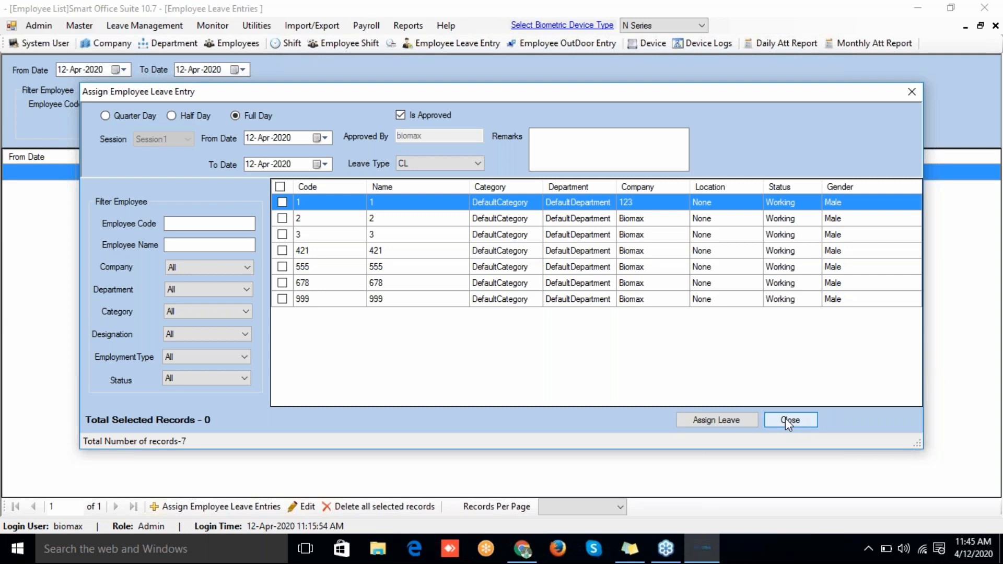
click(785, 418)
click(127, 25)
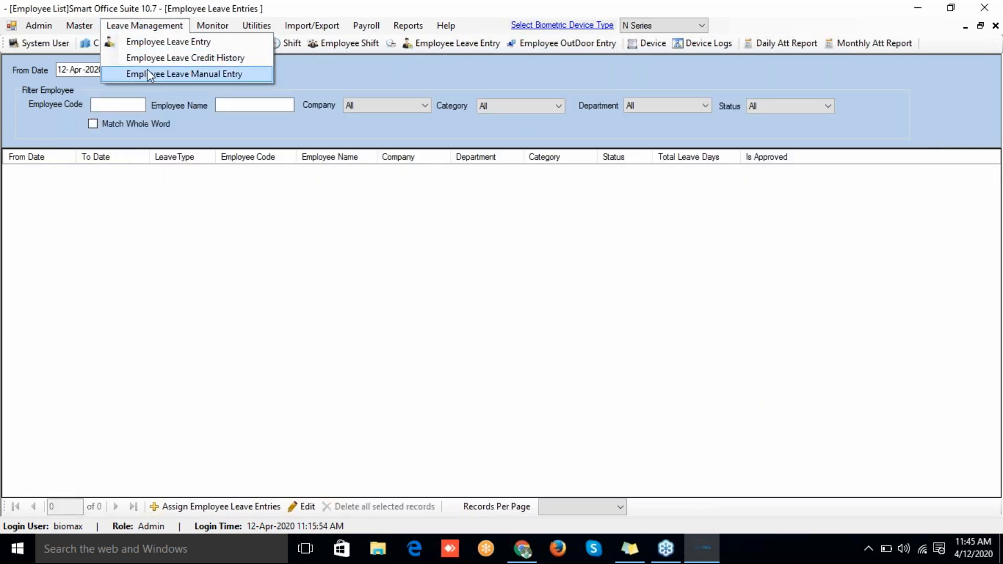
Step: Switch to the 12-Apr-2020 Punch Monitor and select the second employee's punch record
click(218, 27)
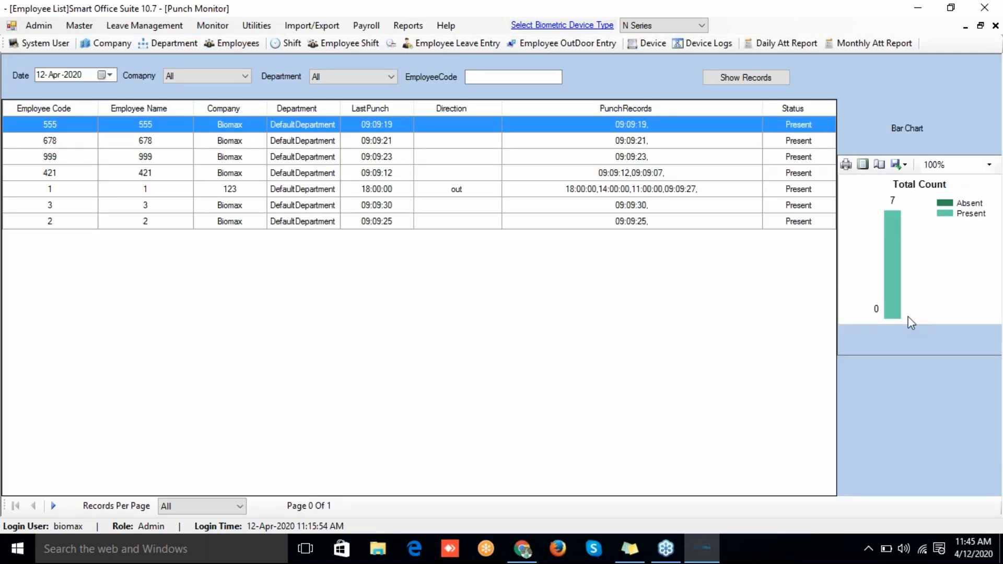
click(631, 143)
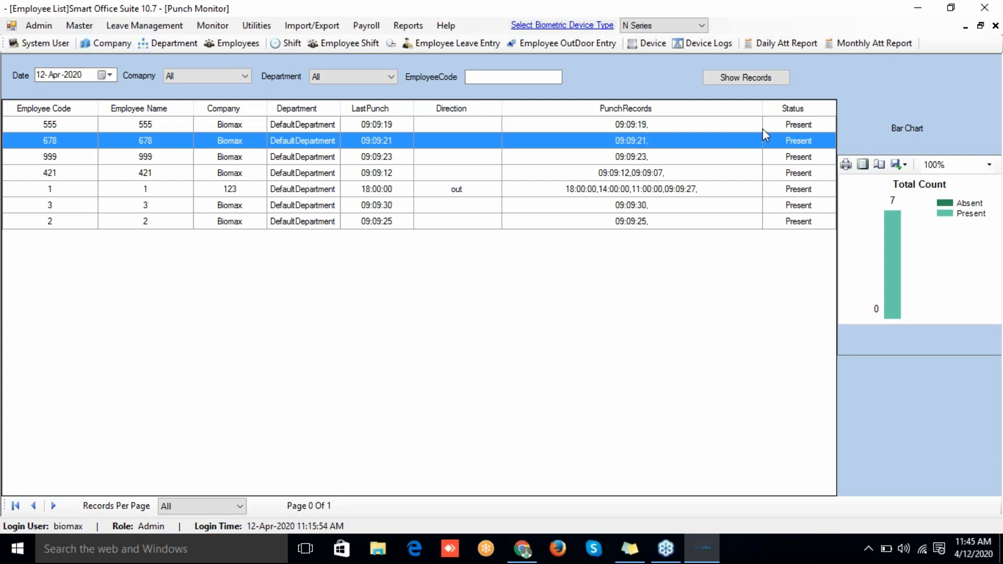
click(256, 26)
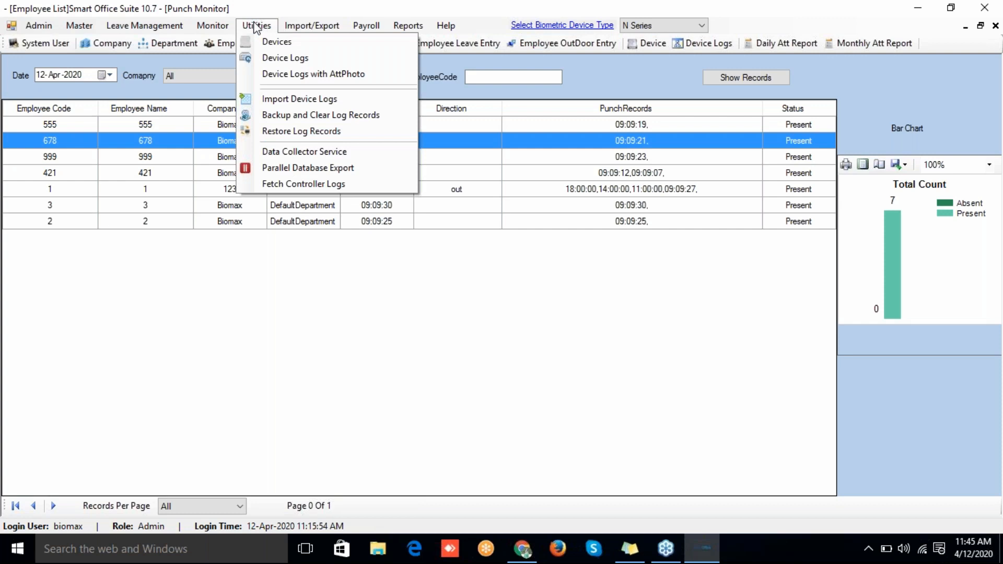
Step: Show Employee Device Logs, then open Backup and Clear Log Records for 12-Apr-2020
click(282, 76)
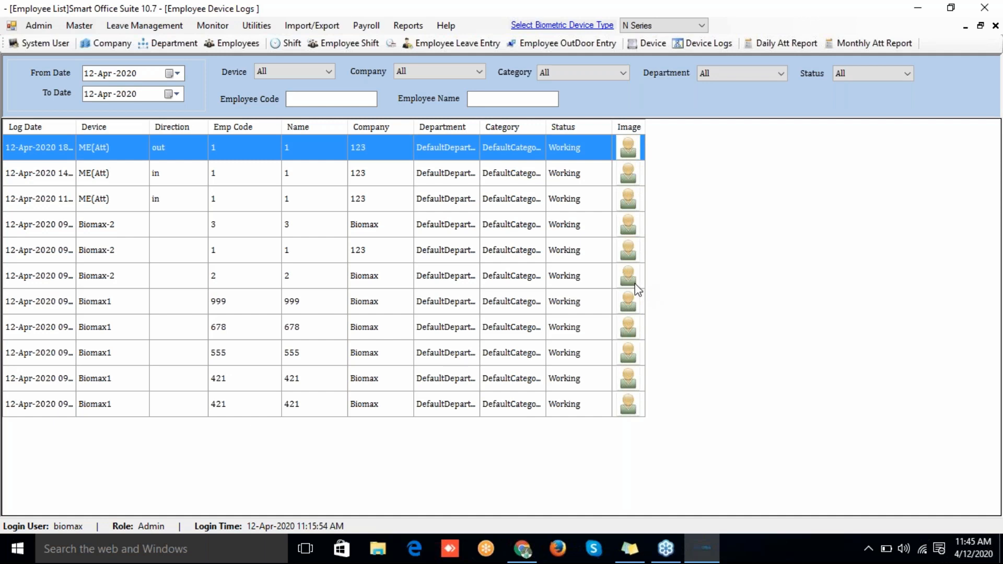
click(267, 30)
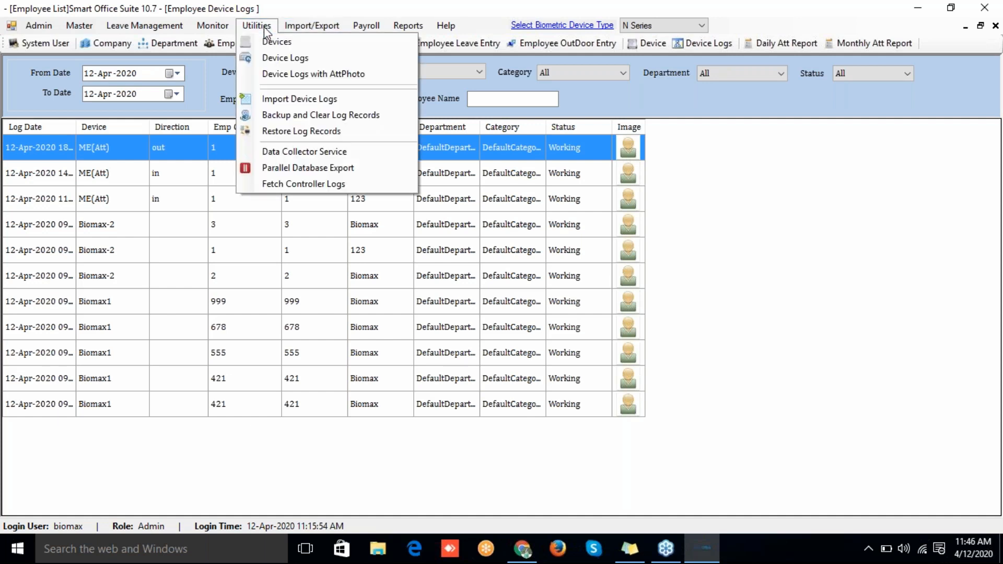
click(294, 116)
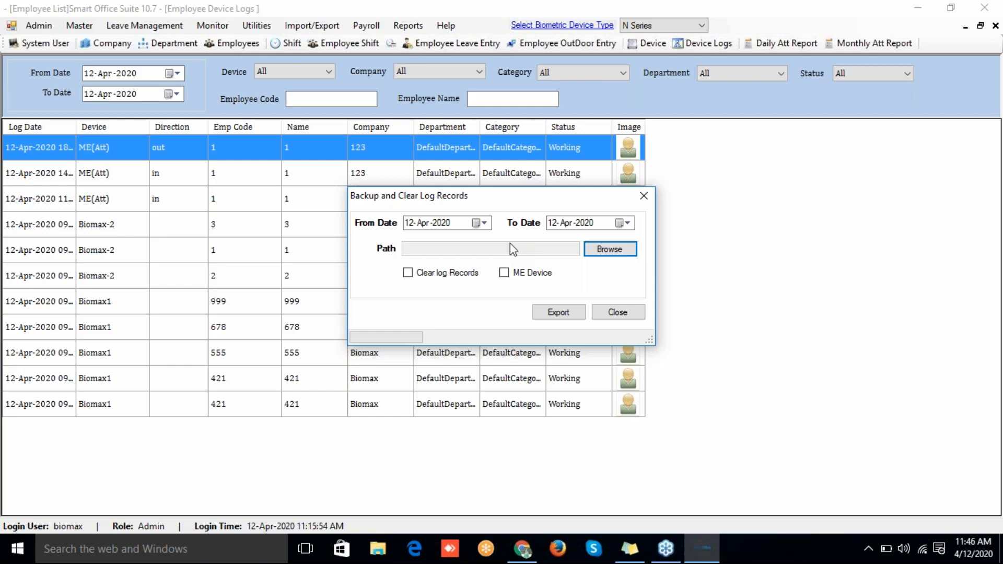
Step: Cancel the log backup folder choice and close Backup and Clear Log Records without exporting
click(609, 249)
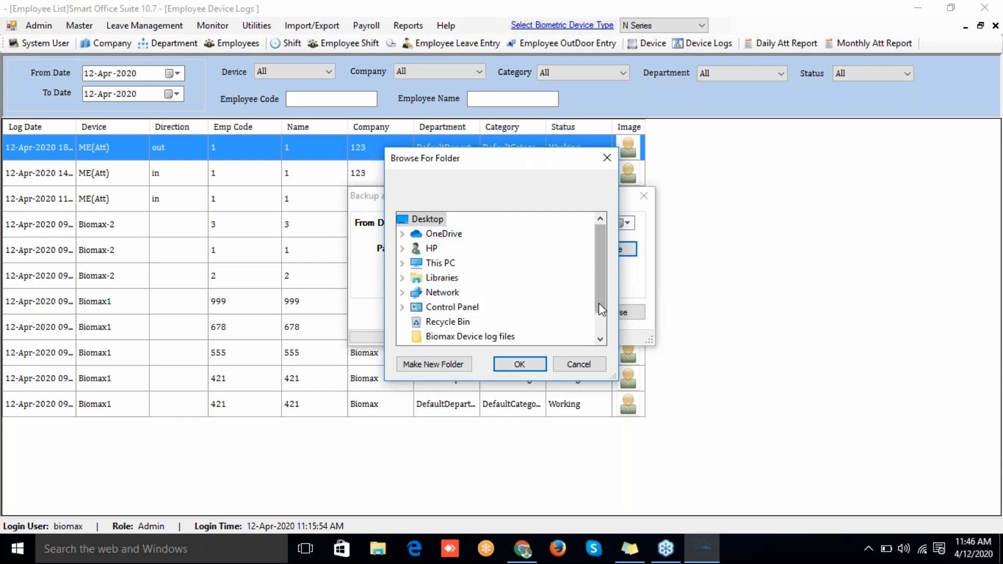
drag(599, 304, 597, 335)
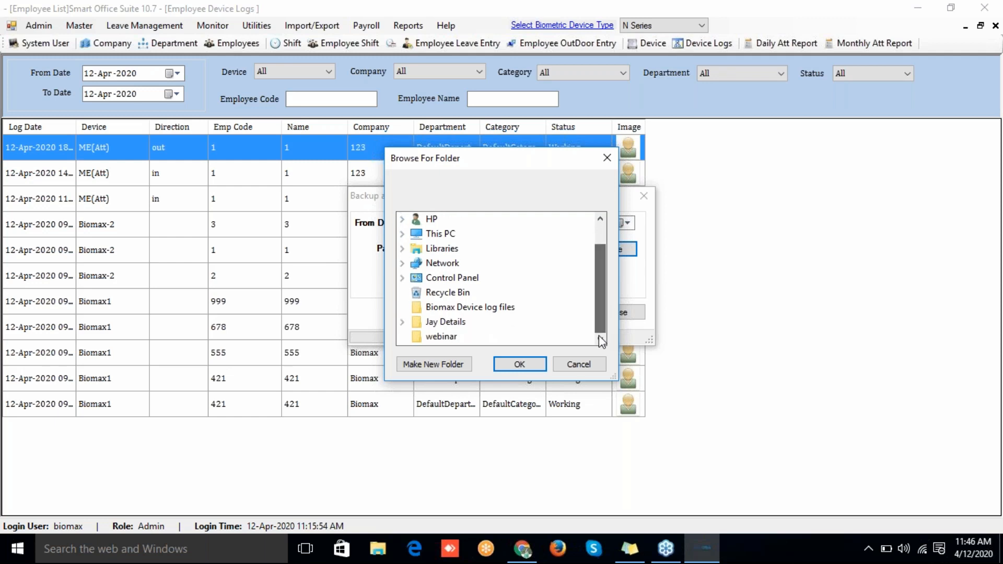
click(571, 372)
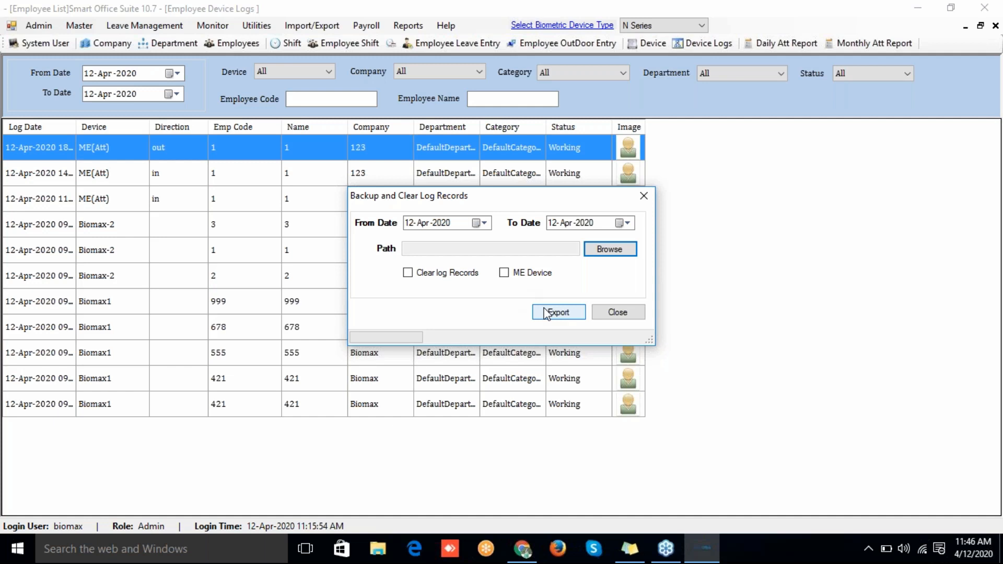
click(621, 313)
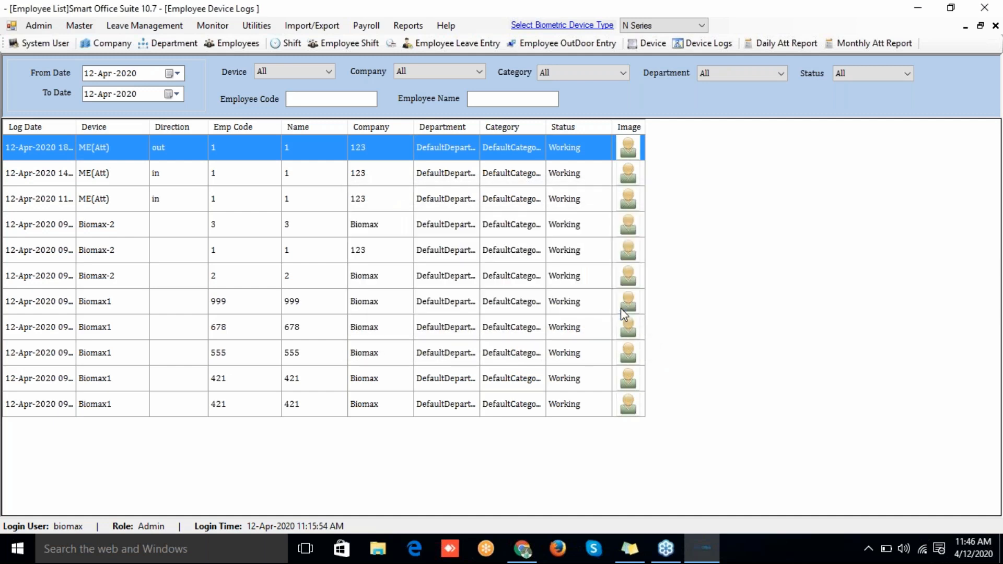
click(255, 28)
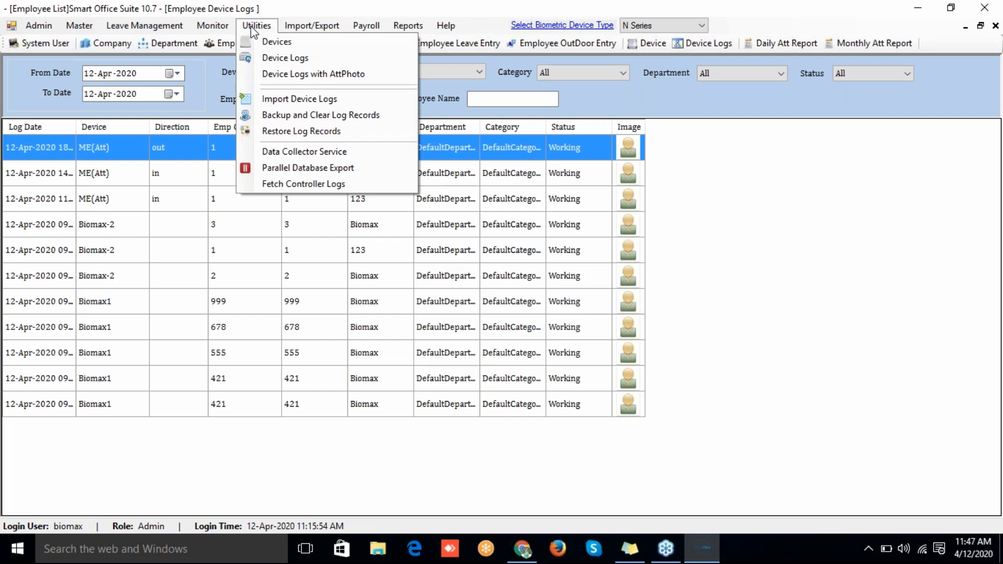
click(312, 132)
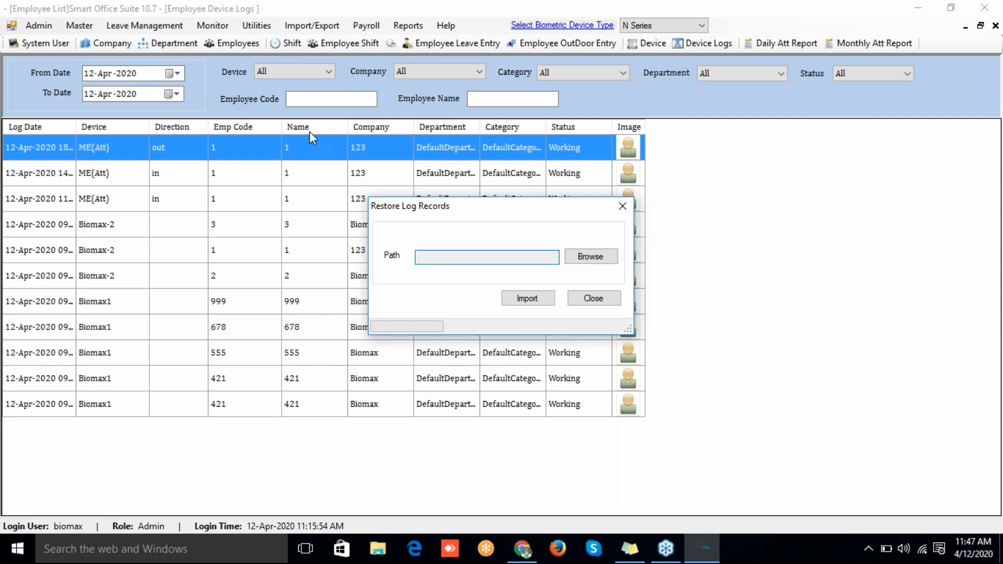
click(587, 266)
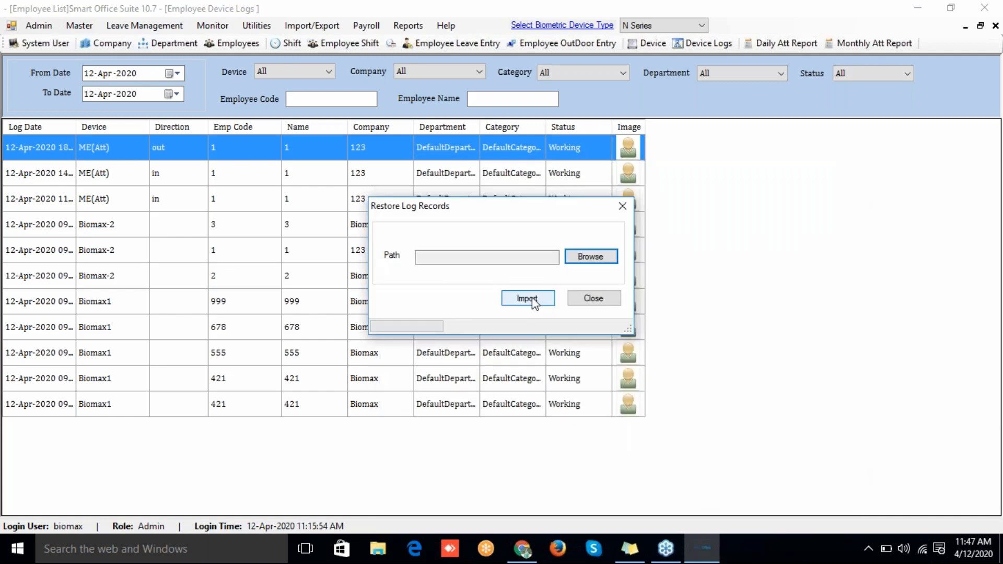
click(532, 299)
click(256, 25)
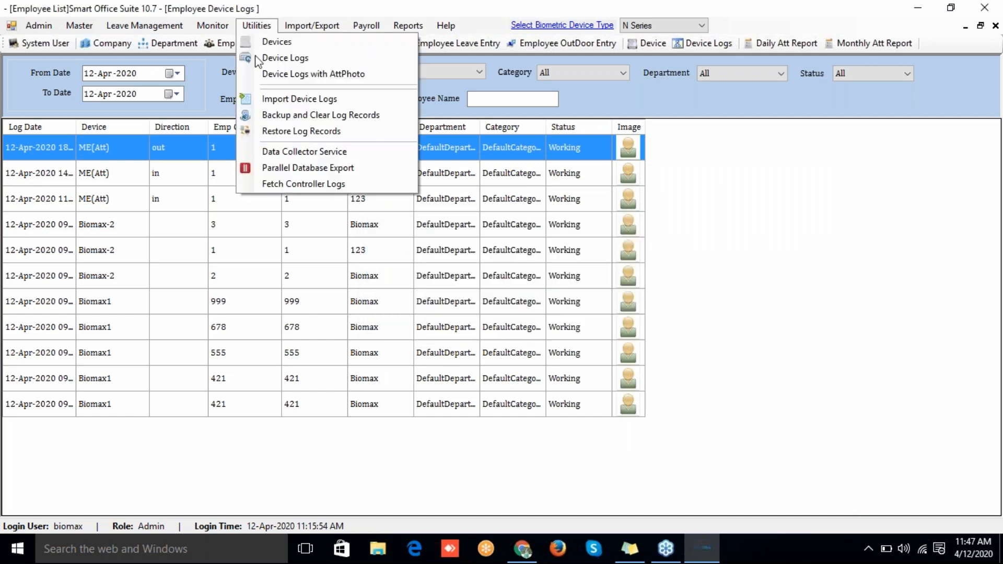
Step: Turn on Parallel Database Export, close its settings, and return to the Utilities list
click(286, 166)
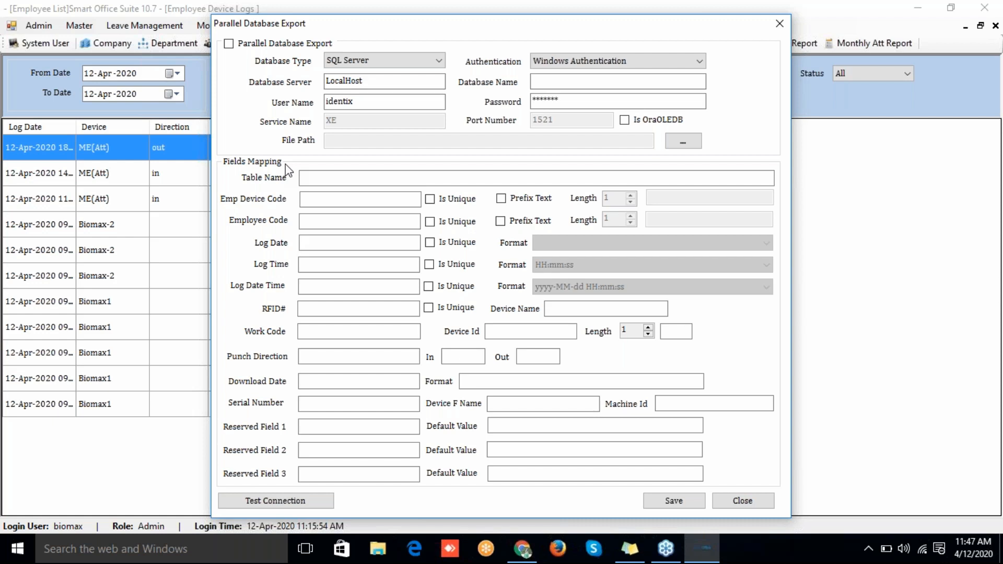
click(229, 43)
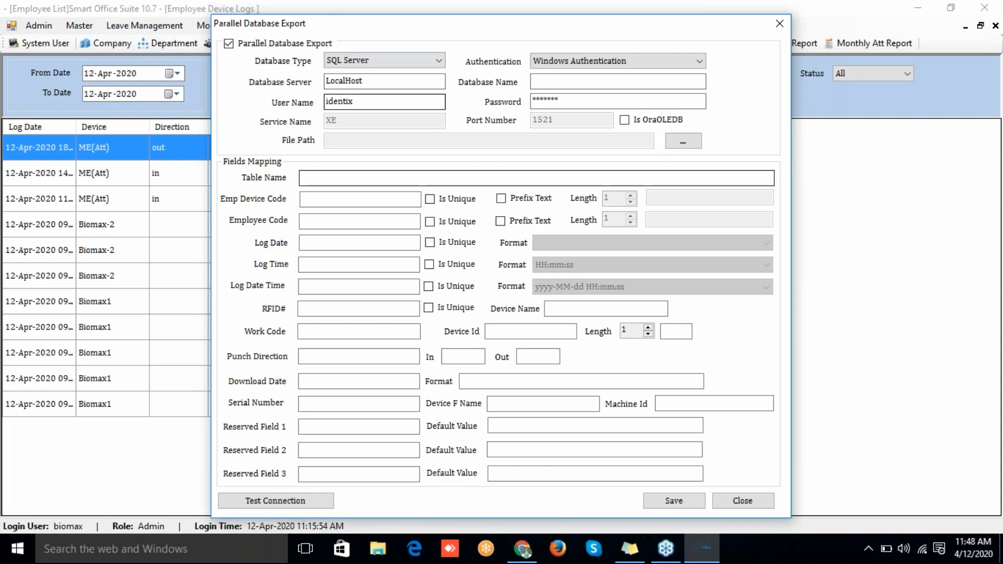
click(330, 198)
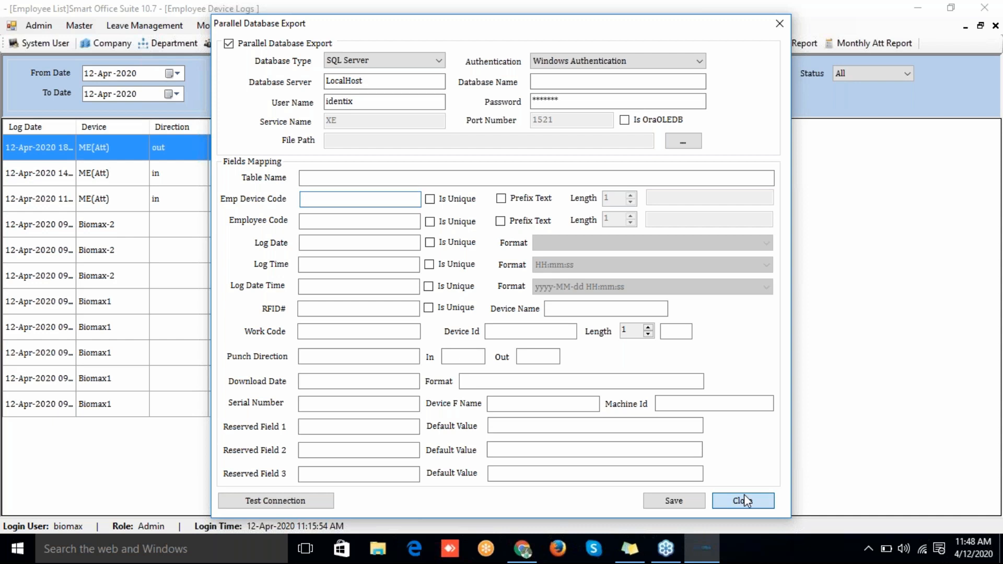
click(743, 500)
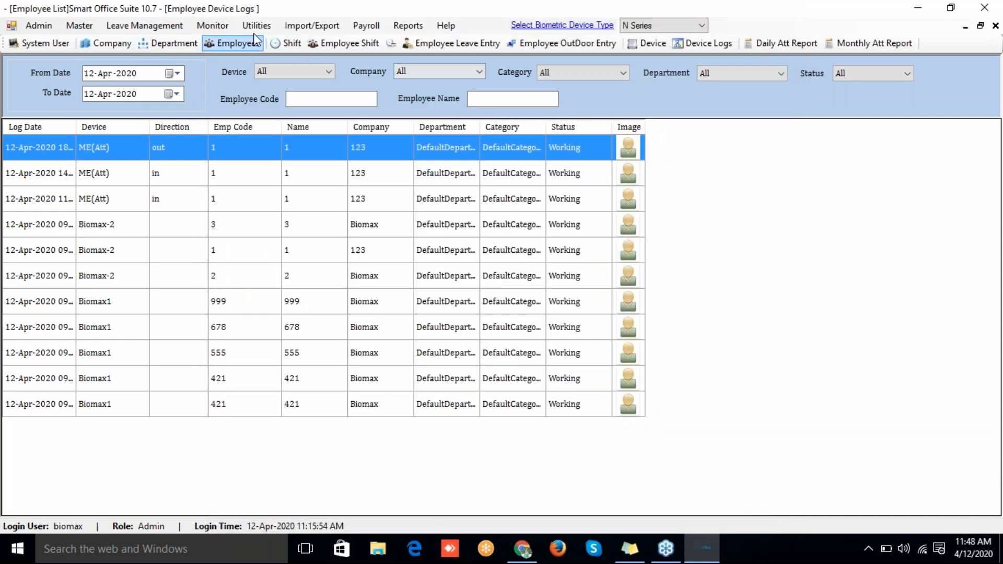
click(247, 30)
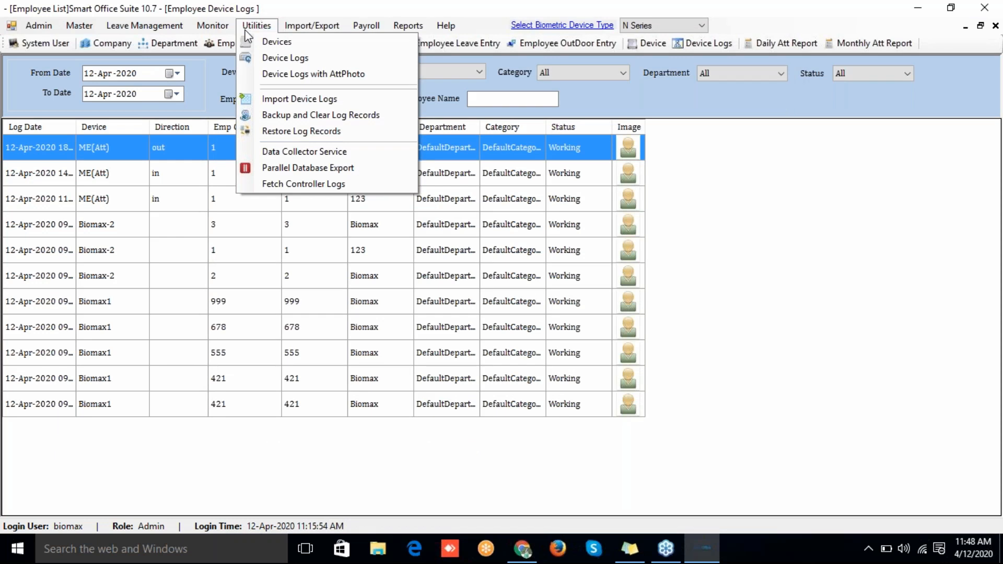
Step: Schedule the device log export for hour 10 and bring up Customize Format
click(290, 161)
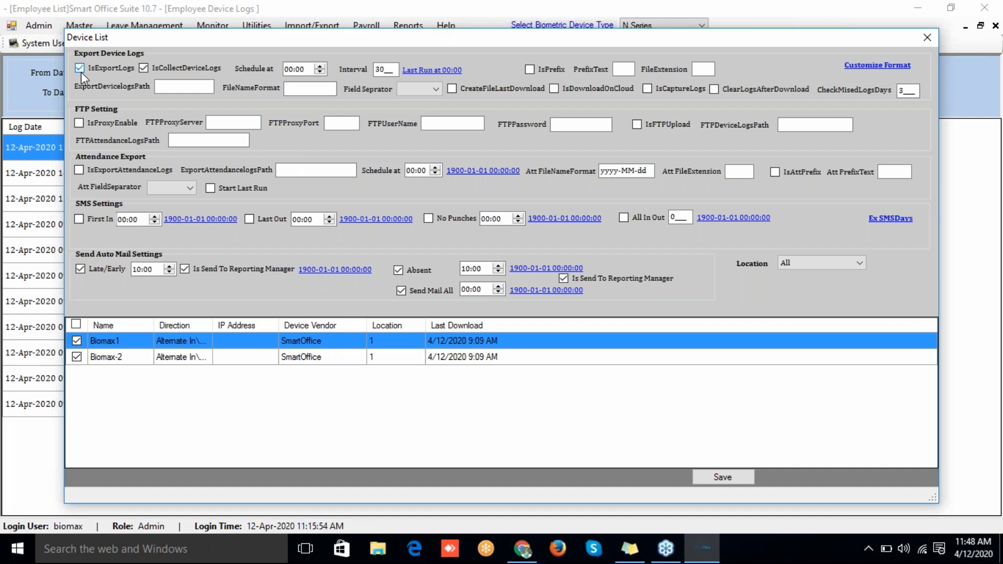
click(291, 73)
text(10)
click(387, 70)
click(866, 66)
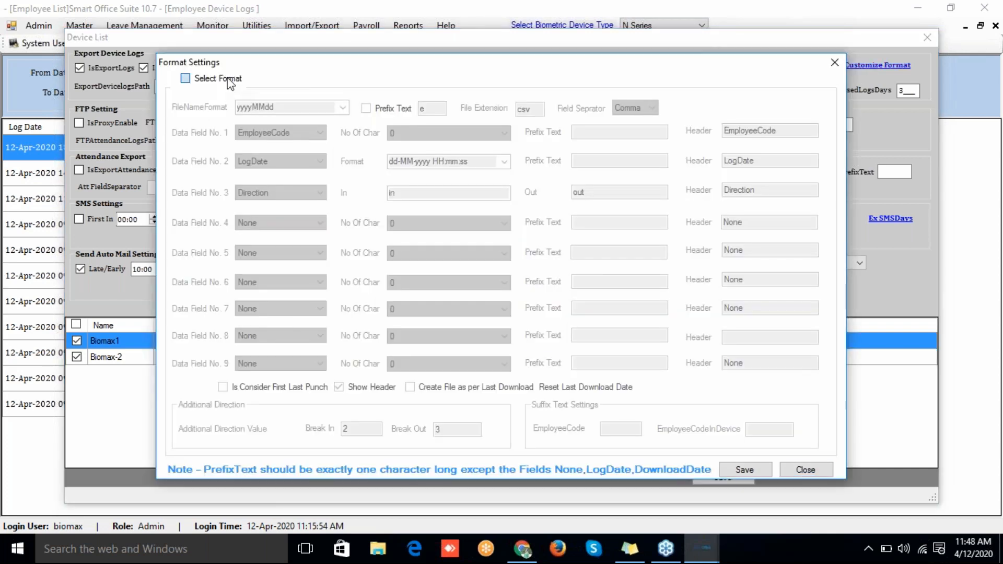
Step: Enable a custom export format with yyyyMMddHHmm file names, csv extension and Comma separator
click(184, 78)
click(295, 107)
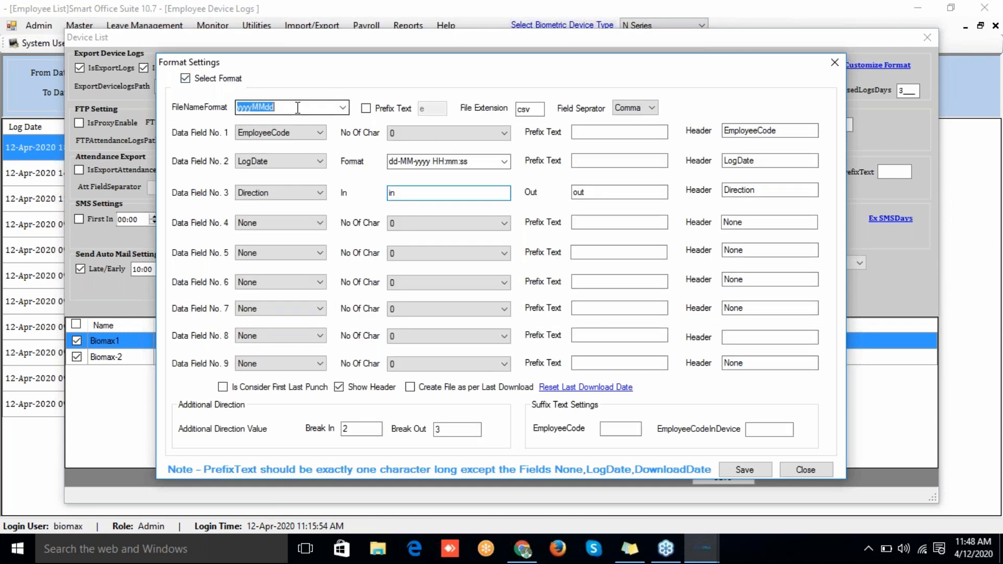
click(340, 110)
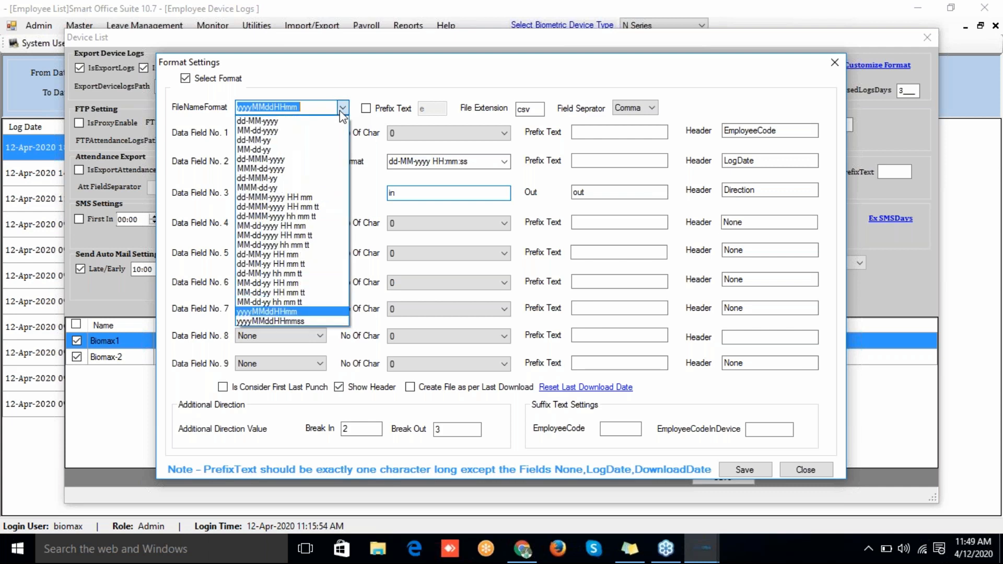
click(342, 110)
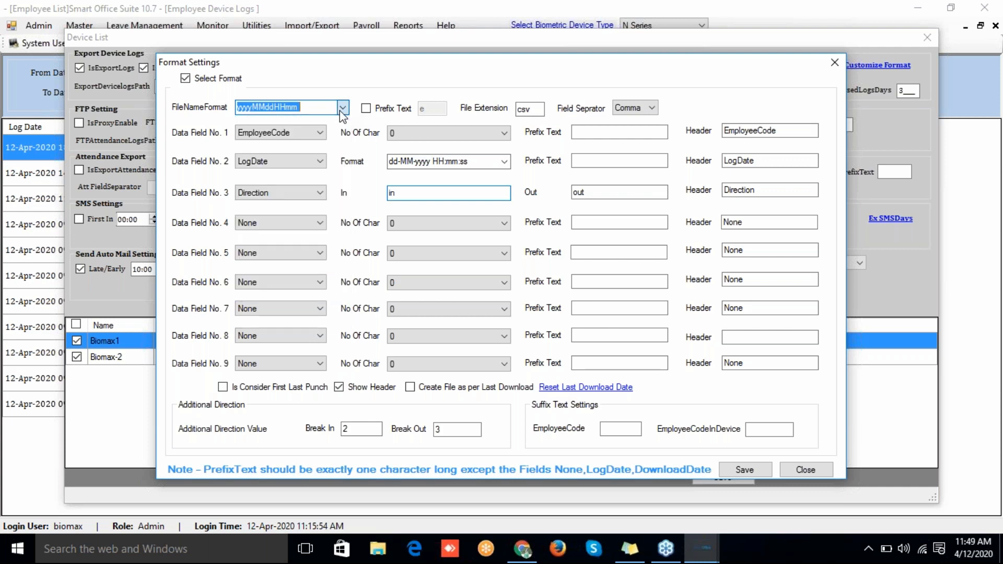
click(530, 110)
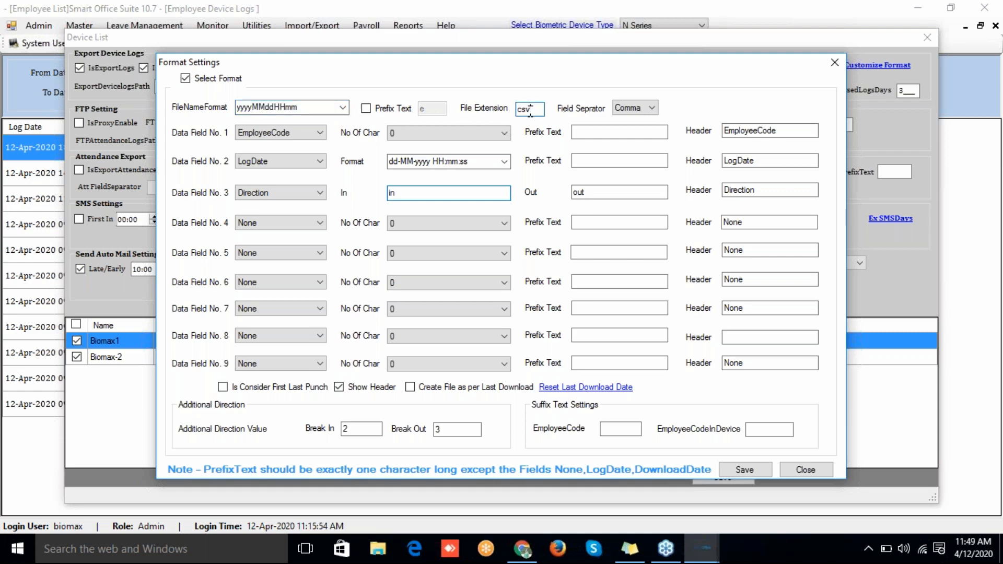
click(650, 107)
click(650, 104)
click(528, 109)
Step: Review the LogDate field, leave data field 4 as None, and close Format Settings
click(252, 156)
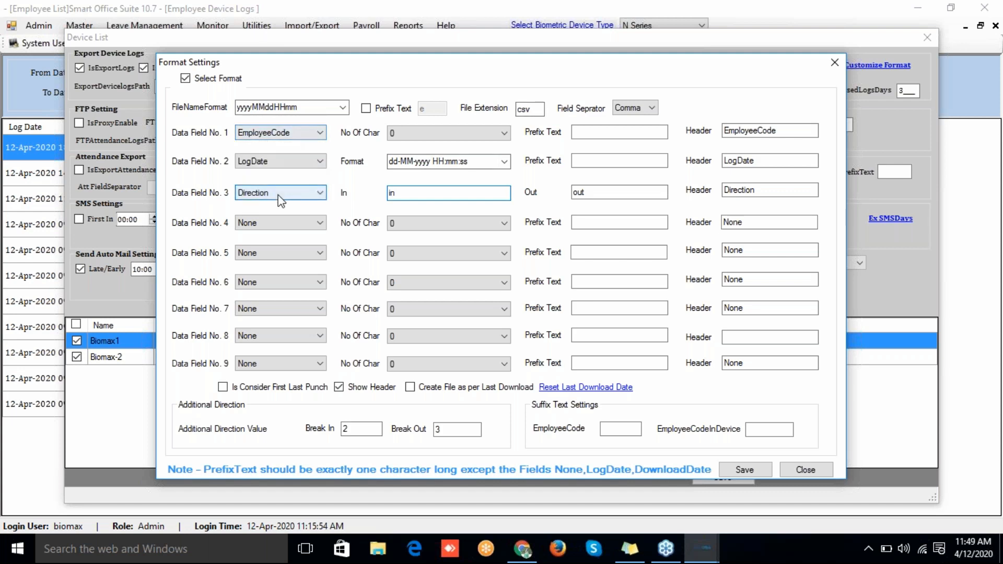
click(279, 224)
click(278, 223)
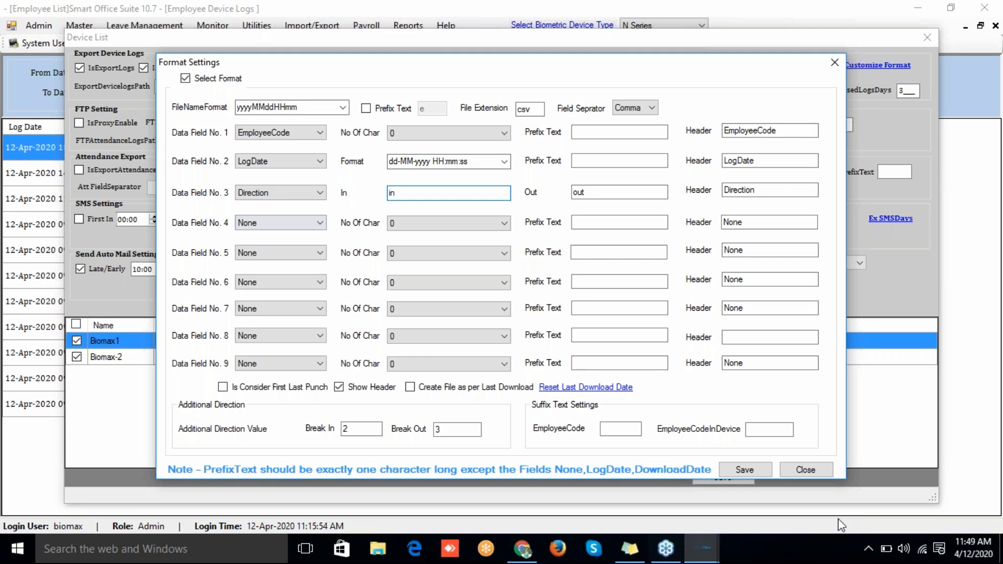
click(805, 473)
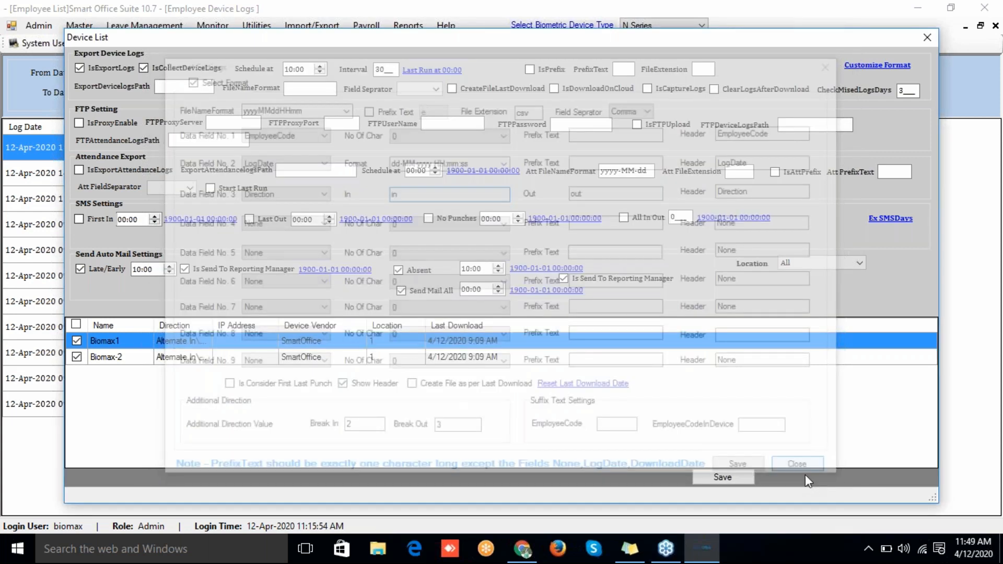
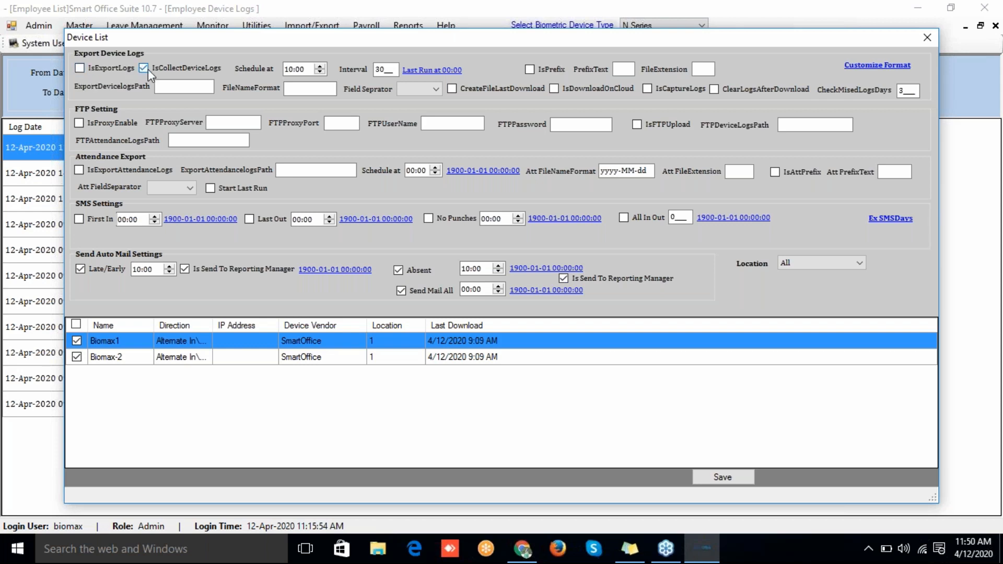
Step: Replace the 30 collection interval with 01 in Device List, then save and confirm
click(388, 69)
key(BackSpace)
key(BackSpace)
text(0)
key(BackSpace)
text(01)
click(723, 476)
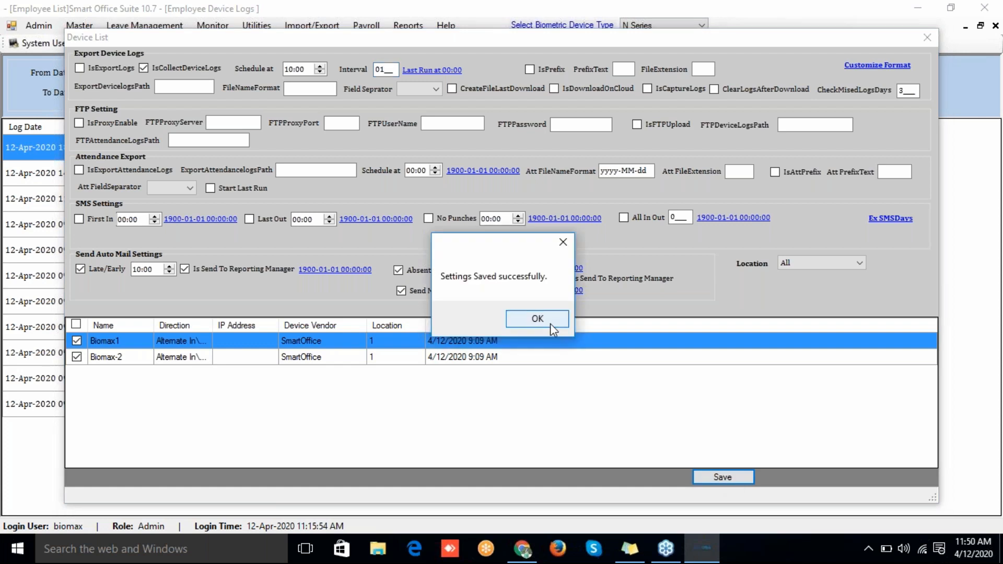
click(550, 324)
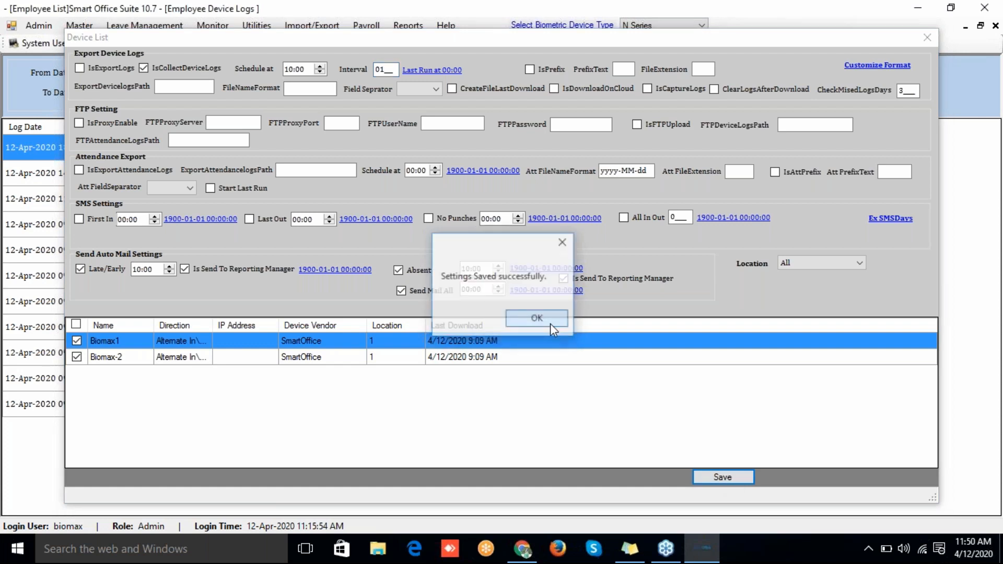
Step: Open Windows Services from a Start search for 'servi'
click(252, 547)
text(s)
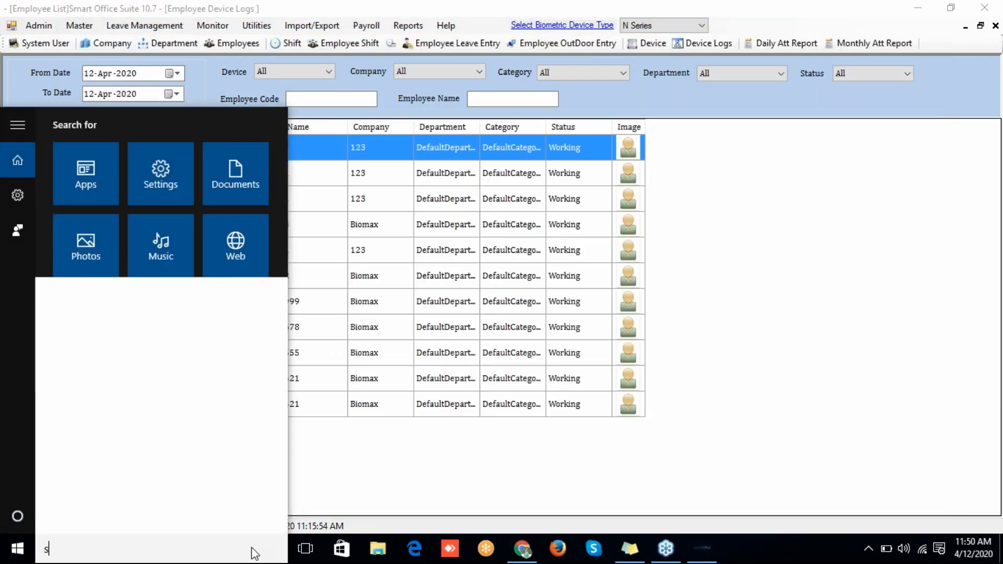
text(ervi)
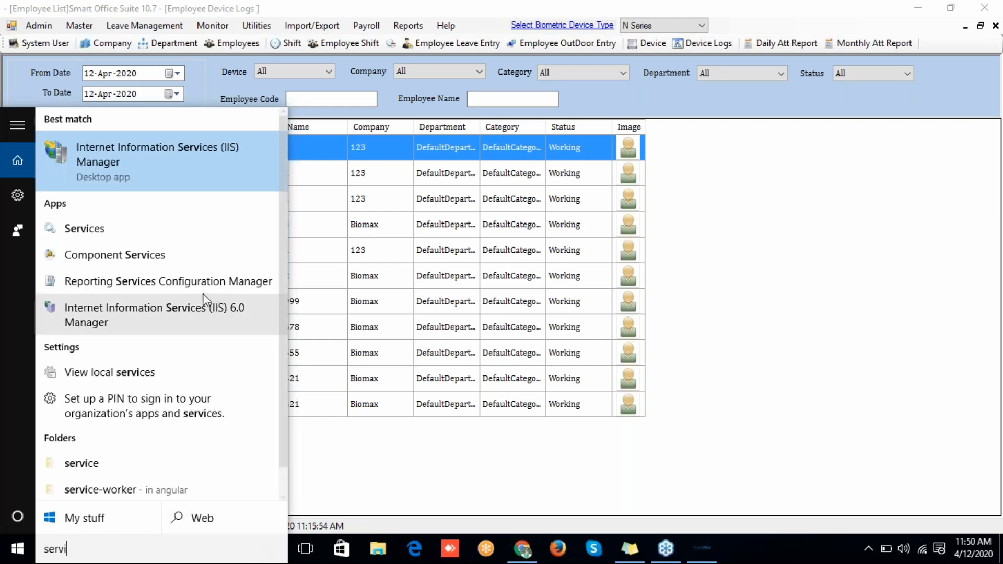
click(159, 237)
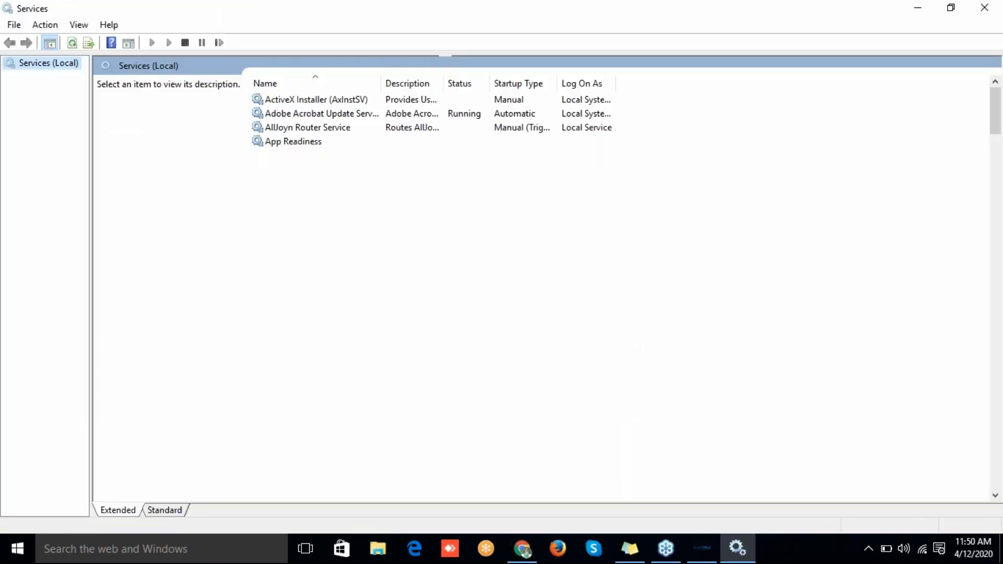
Step: Select SmartOfficeNonPushDataCollector, then close Services and show SmartOffice's N Series device list
click(324, 301)
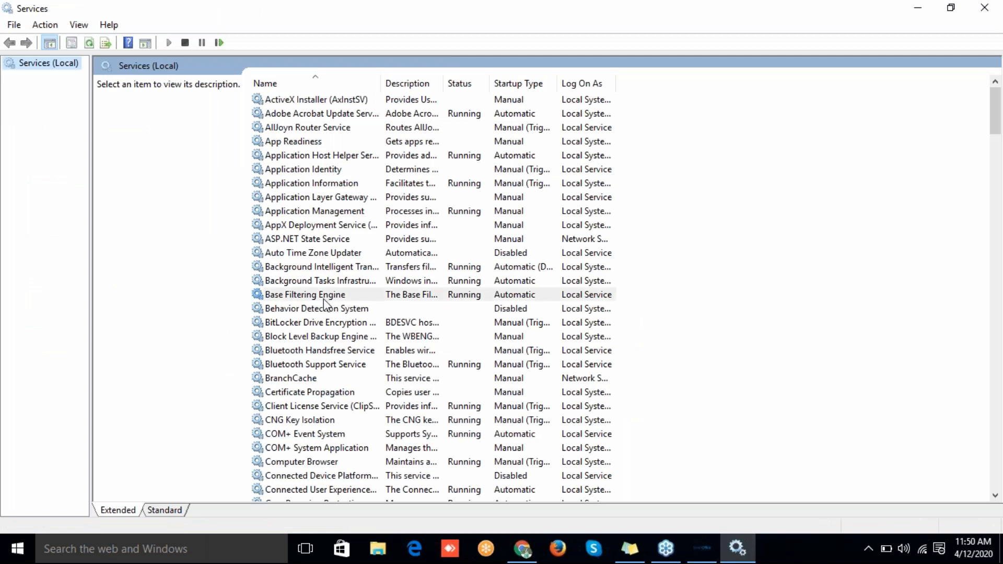
key(s)
key(m)
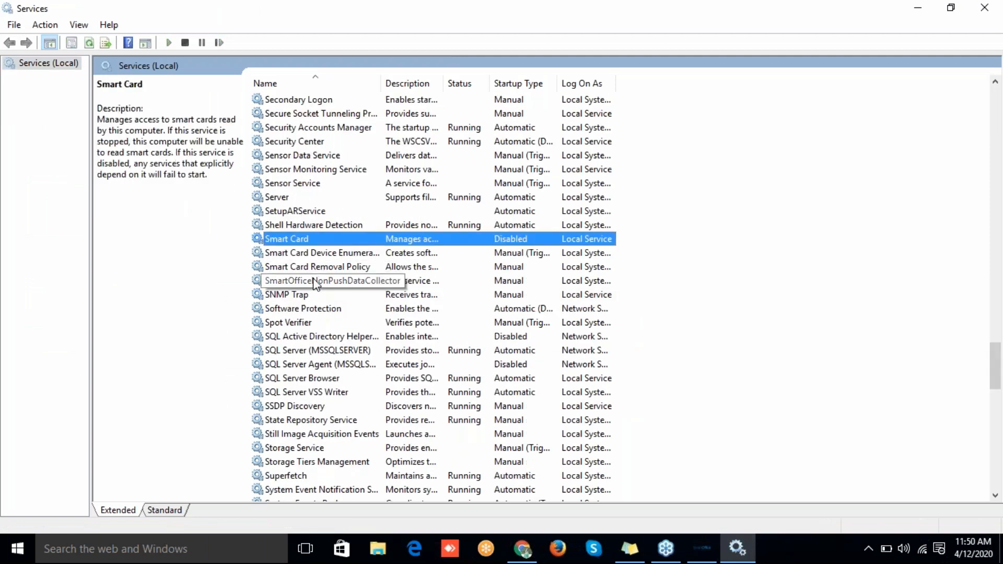
click(313, 279)
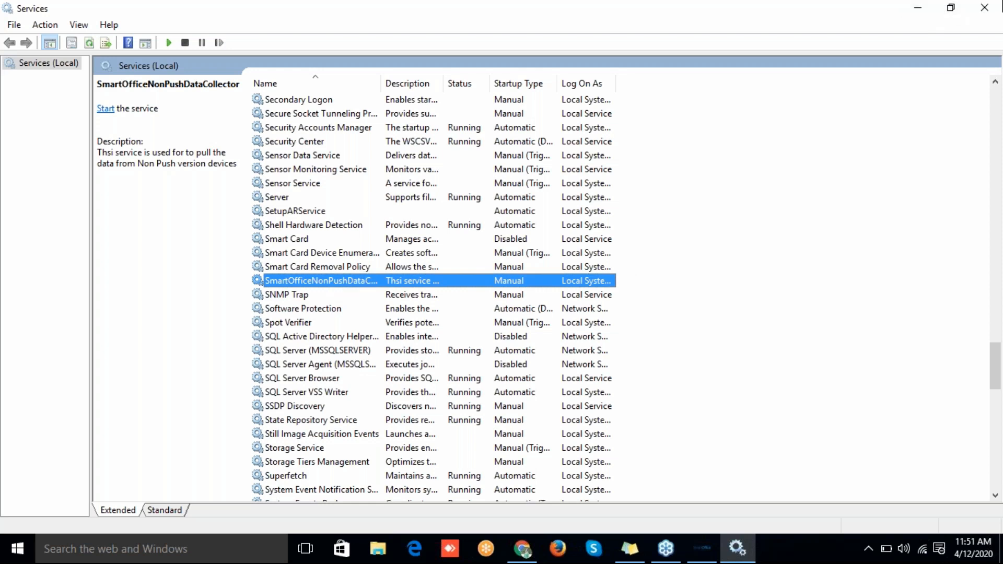
click(984, 8)
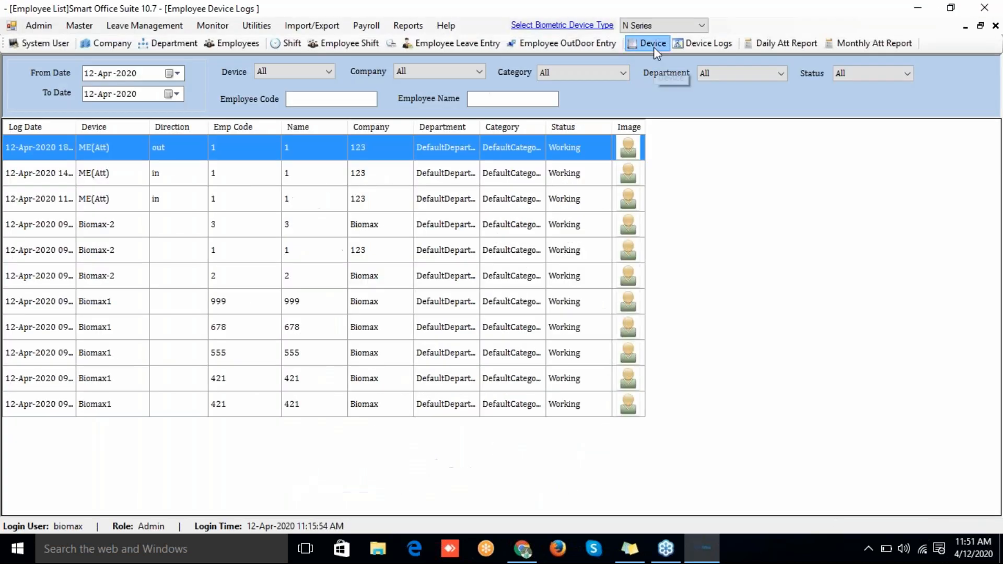
click(653, 47)
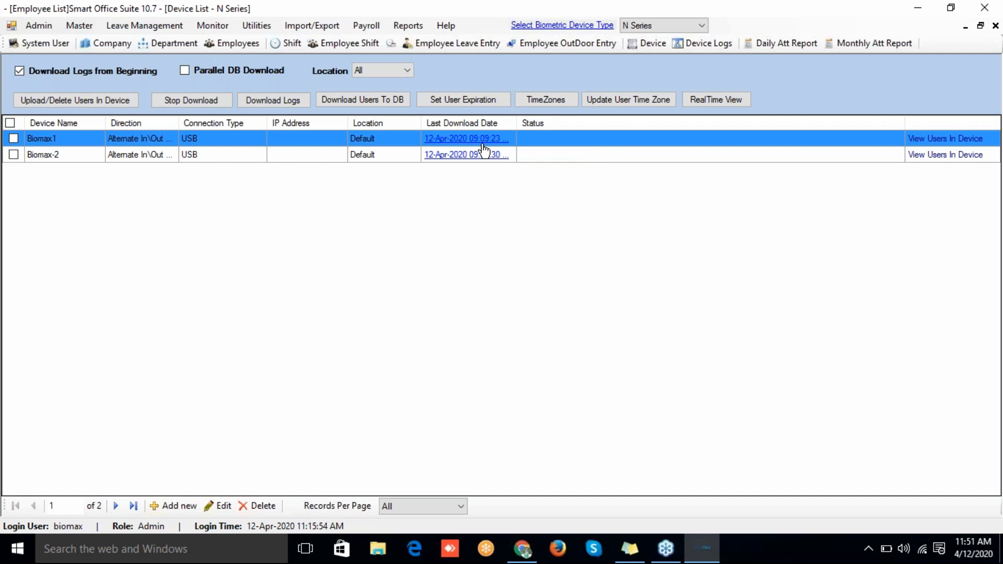
Step: Open Import/Export > Export Employee Details and choose the Desktop as the export folder
click(261, 27)
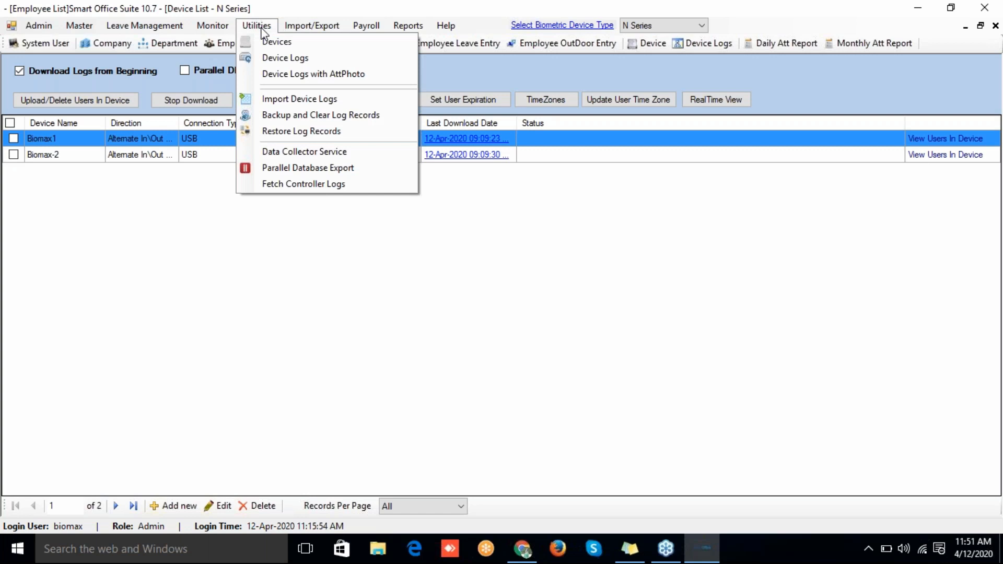
click(270, 28)
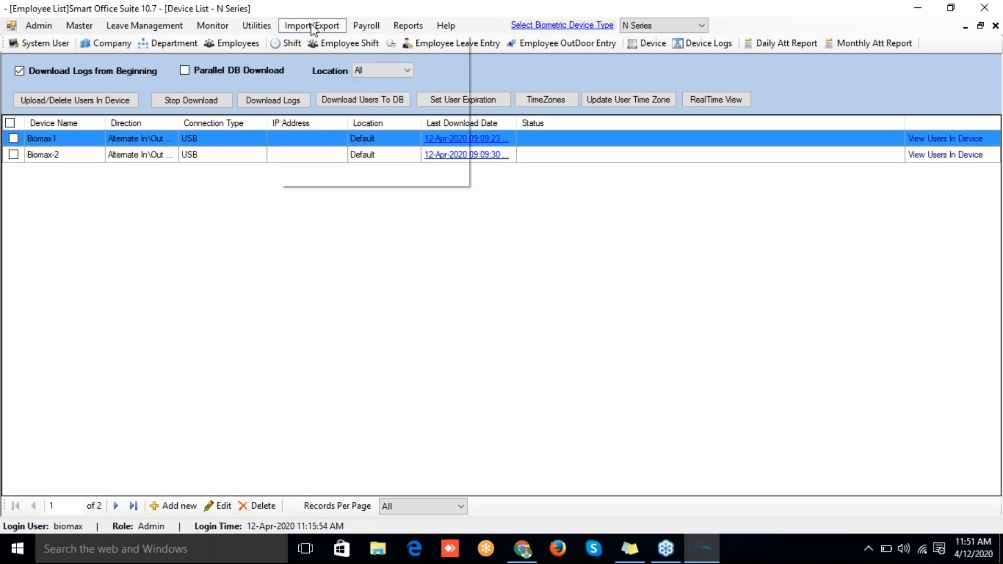
click(311, 27)
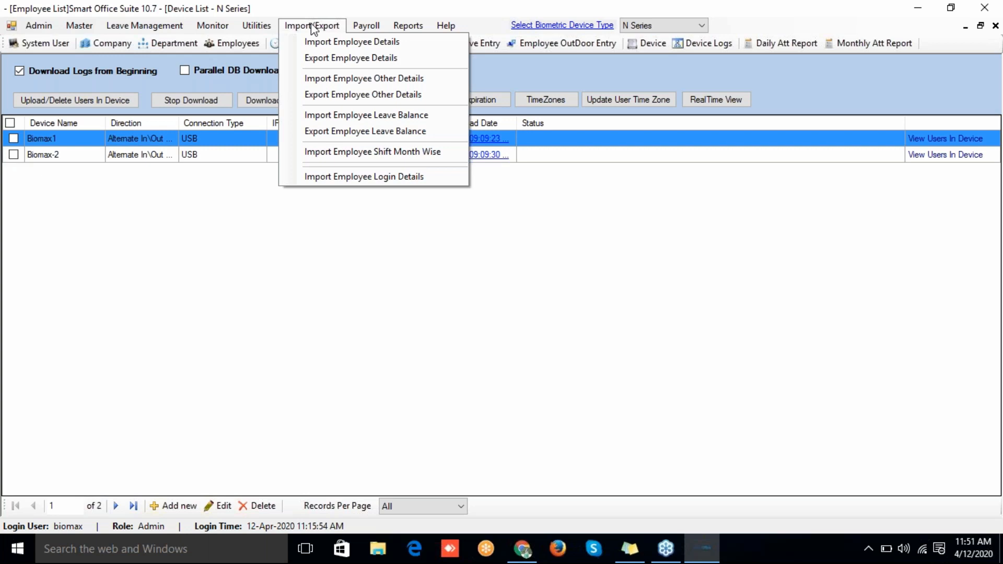
click(340, 58)
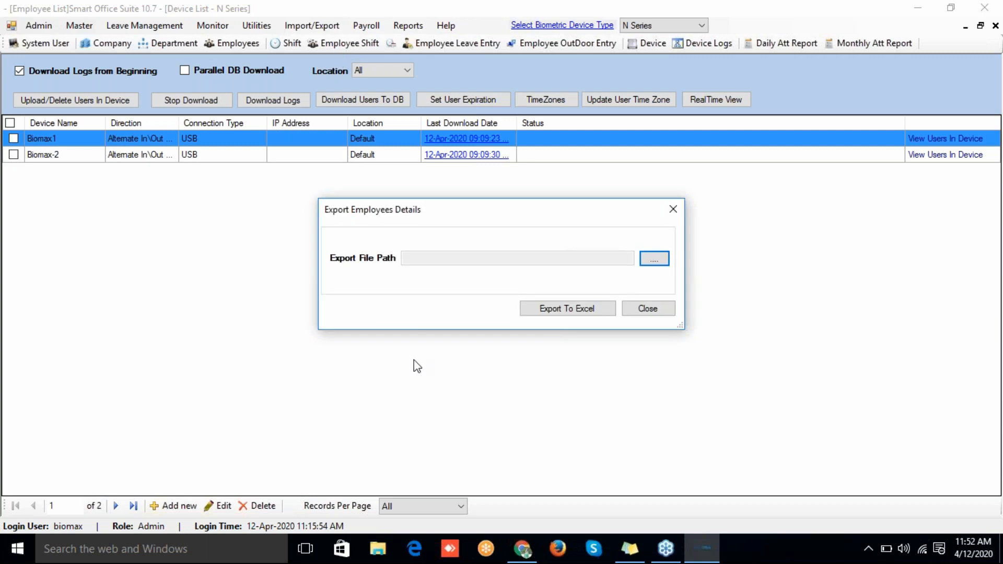
click(651, 261)
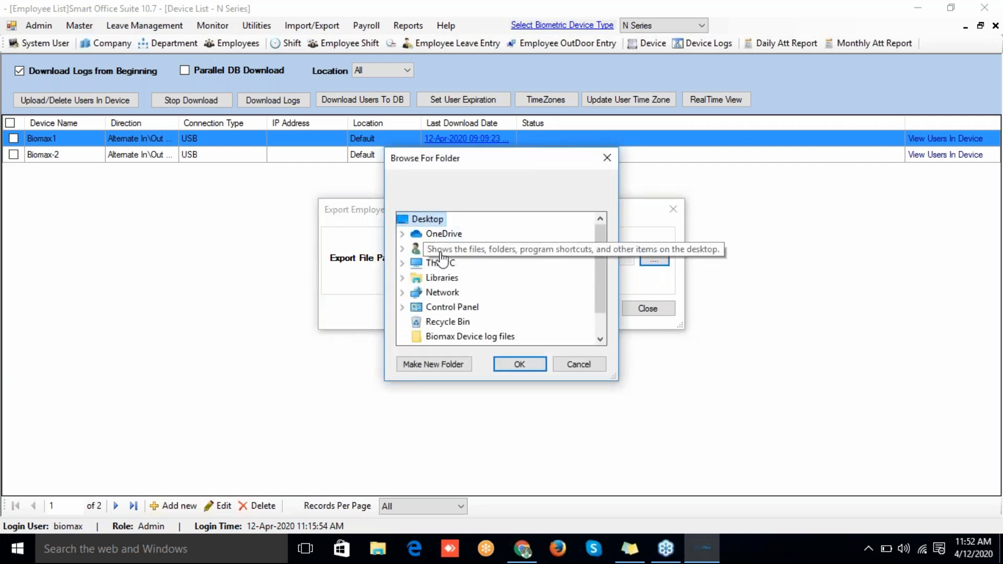
click(503, 362)
Step: Export the employee details to Excel, close the window, and select EmployeeDetails.csv on the desktop
click(584, 315)
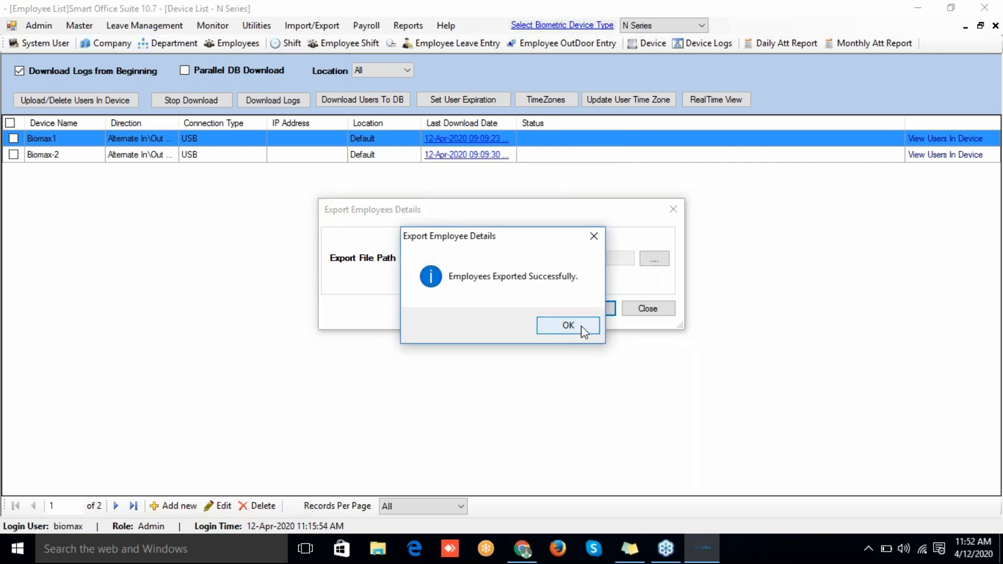
click(581, 325)
click(658, 312)
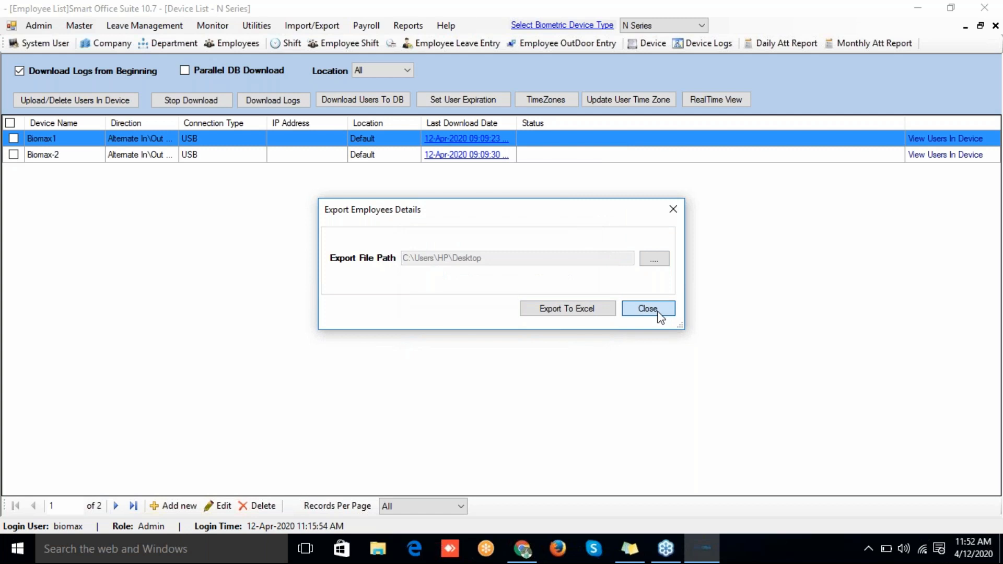
click(913, 2)
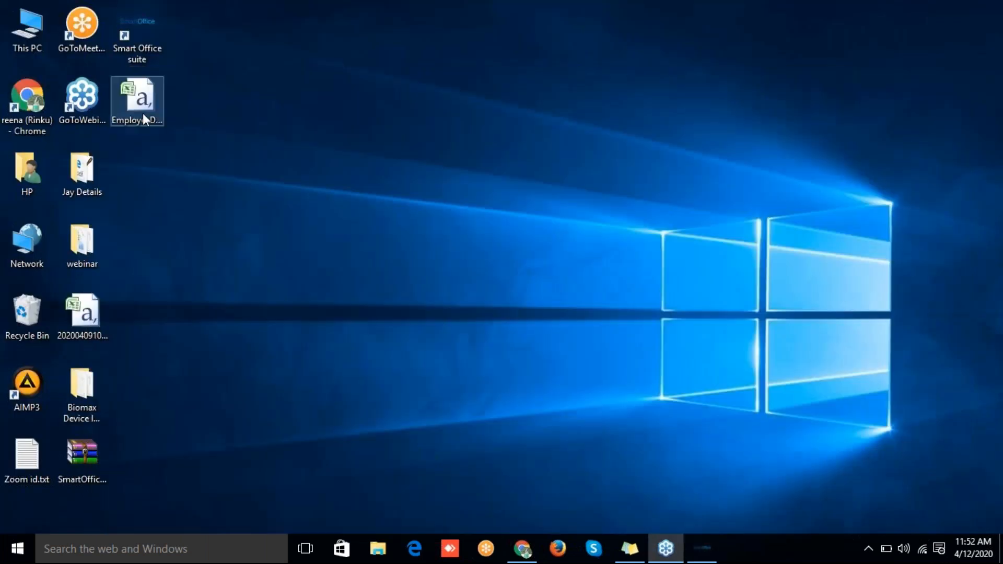
click(141, 114)
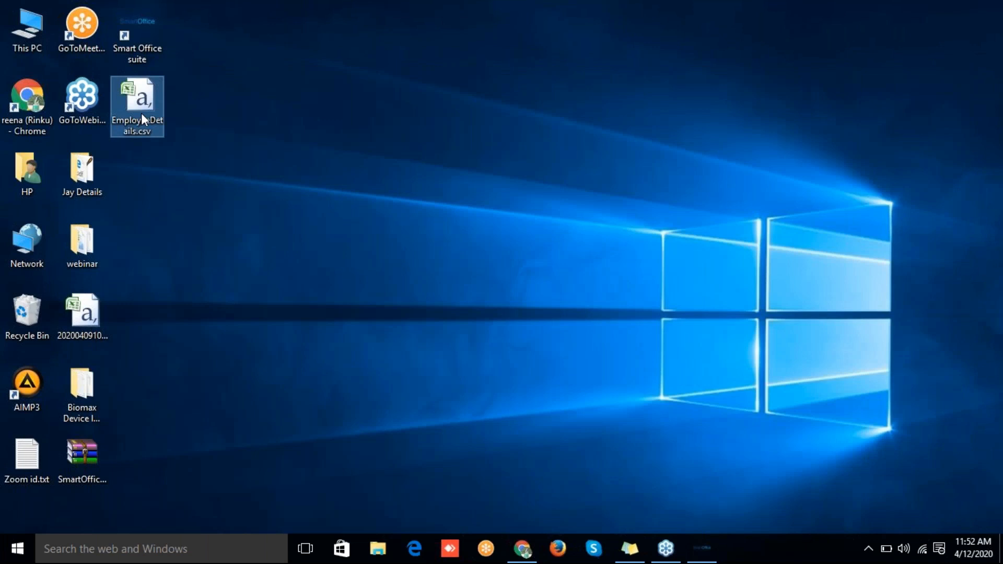
Step: Open EmployeeDetails.csv and step across the headers from EmployeeCode to DOC
double_click(141, 113)
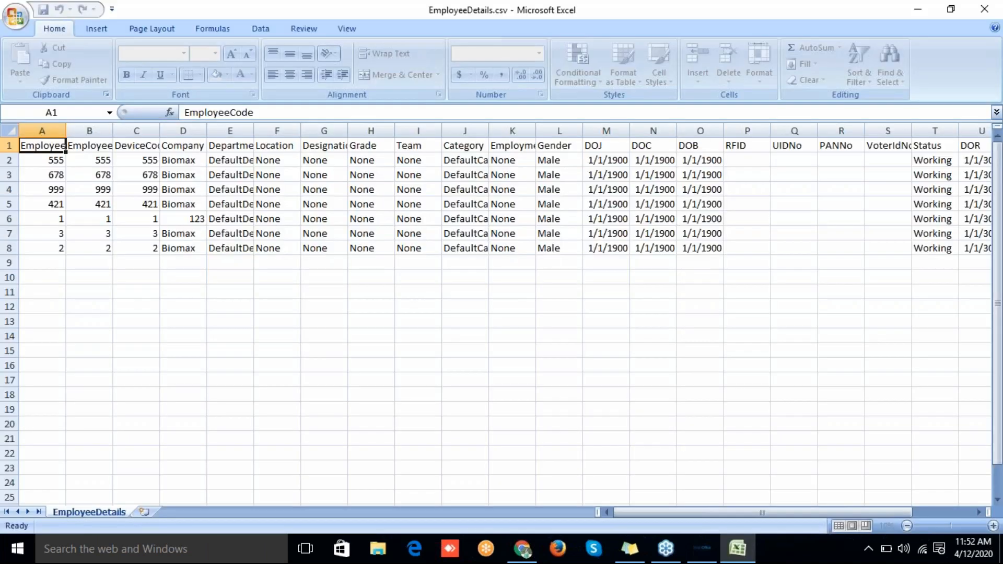
click(51, 160)
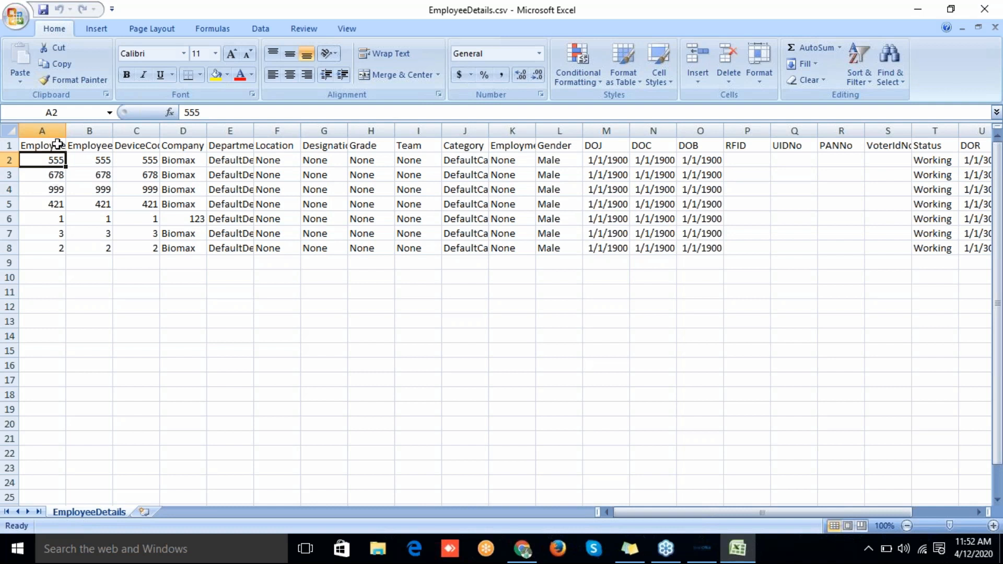
click(50, 138)
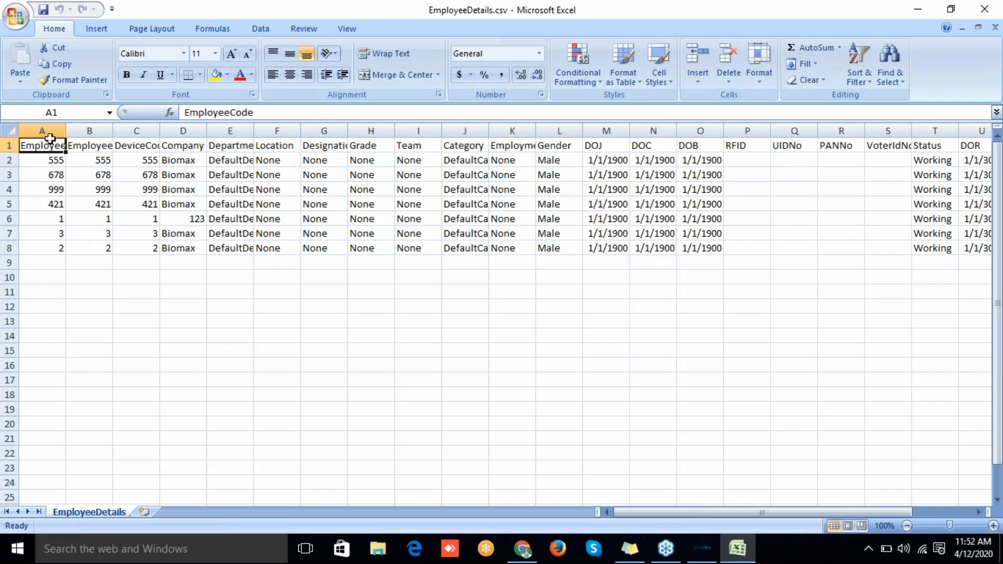
key(Right)
key(Right)
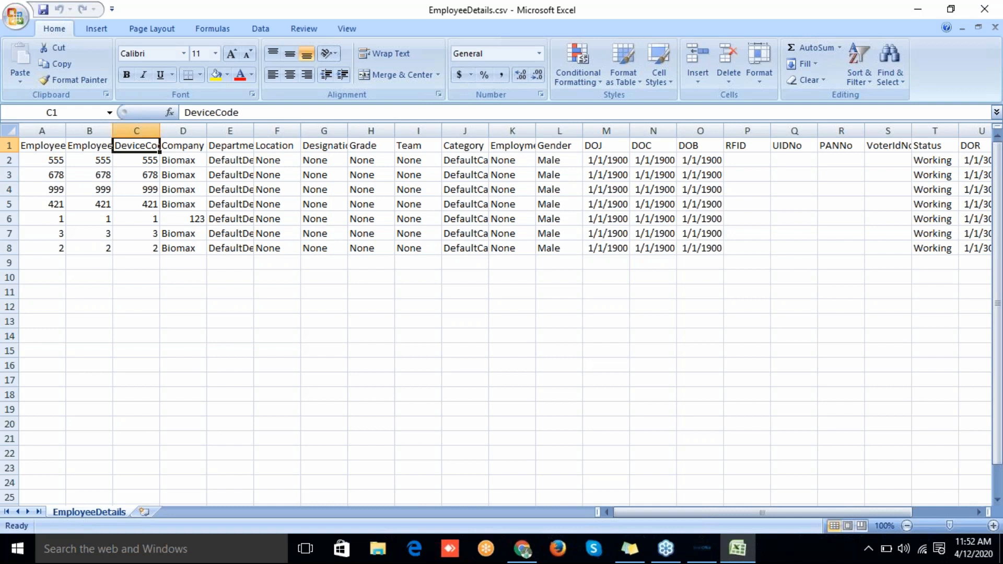
key(Right)
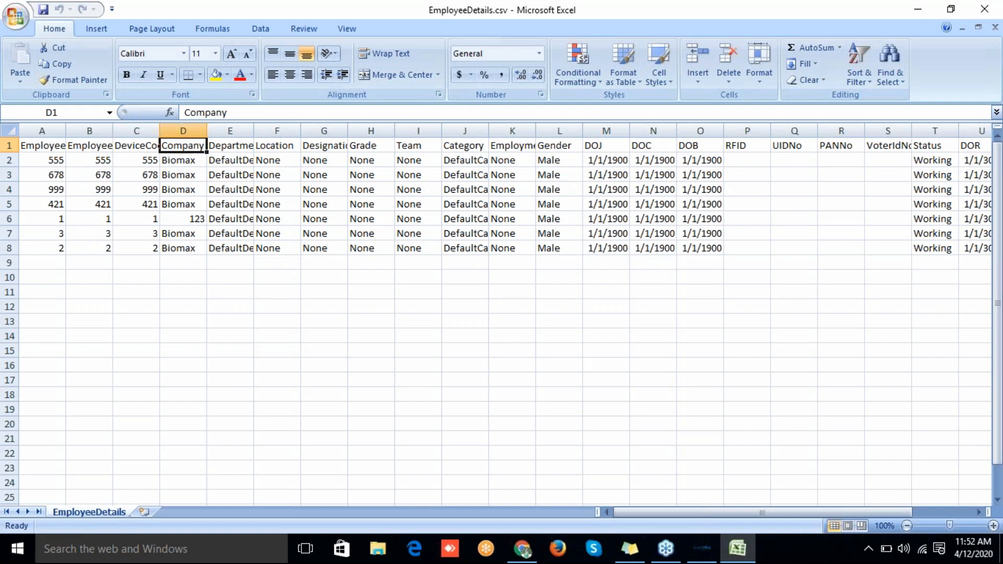
key(Right)
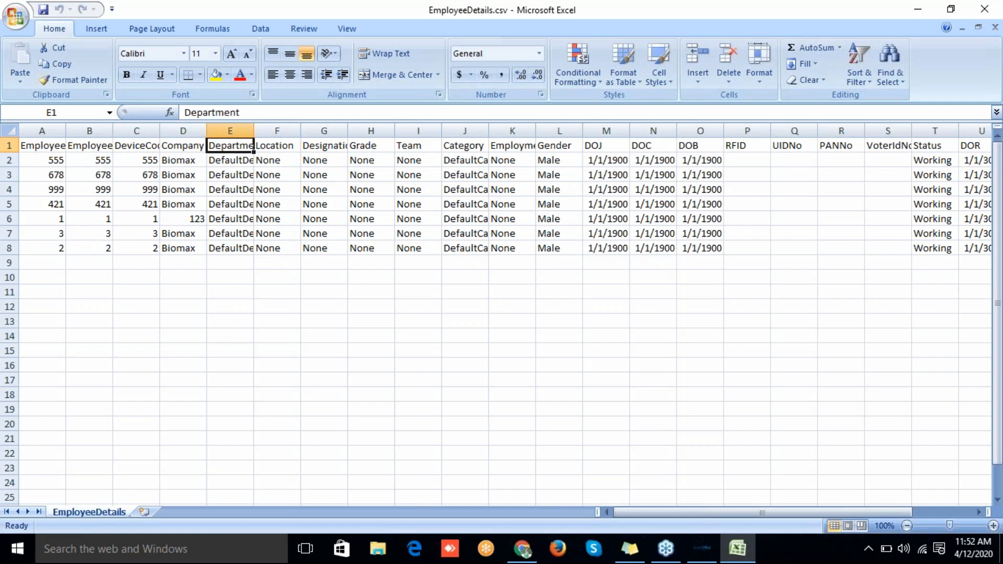
key(Right)
key(Right)
key(Right)
key(Right)
key(Right)
key(Right)
key(Right)
key(Right)
key(Right)
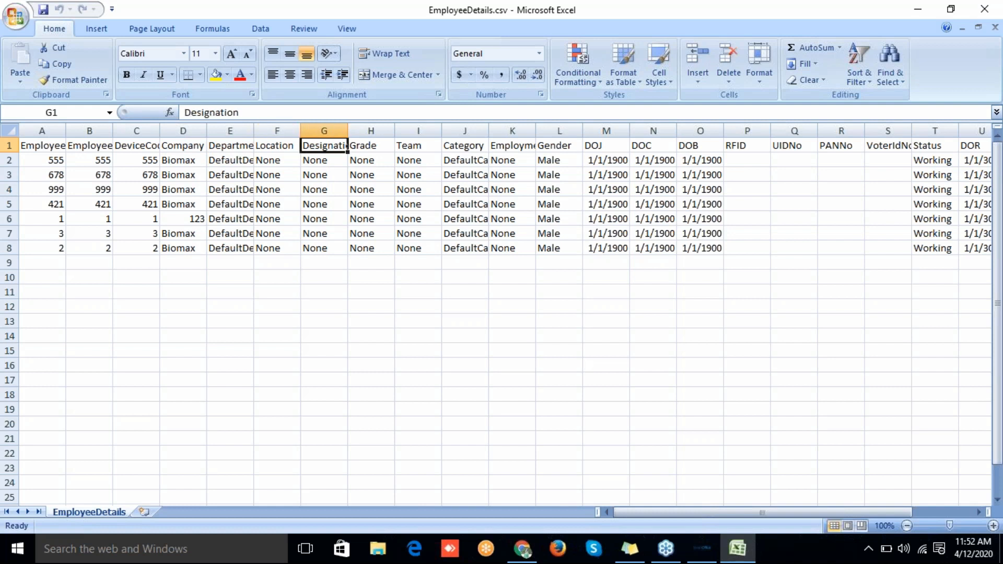
key(Right)
key(Right)
Step: Review the 1/1/1900 joining, DOC and birth dates in columns M to O
key(Left)
key(Left)
key(Left)
key(Down)
key(Down)
key(Down)
key(Down)
key(Down)
key(Down)
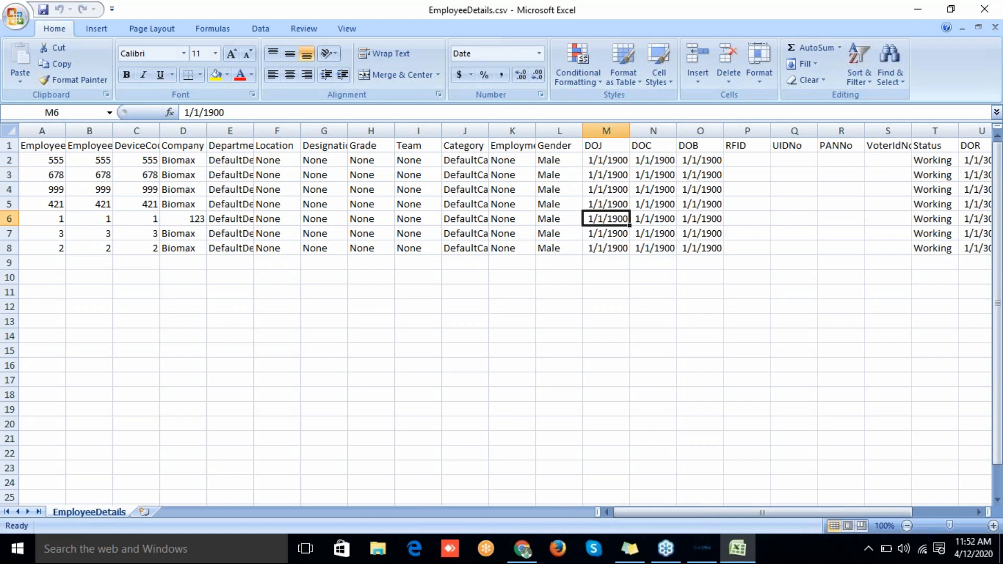
key(Down)
key(Down)
key(Down)
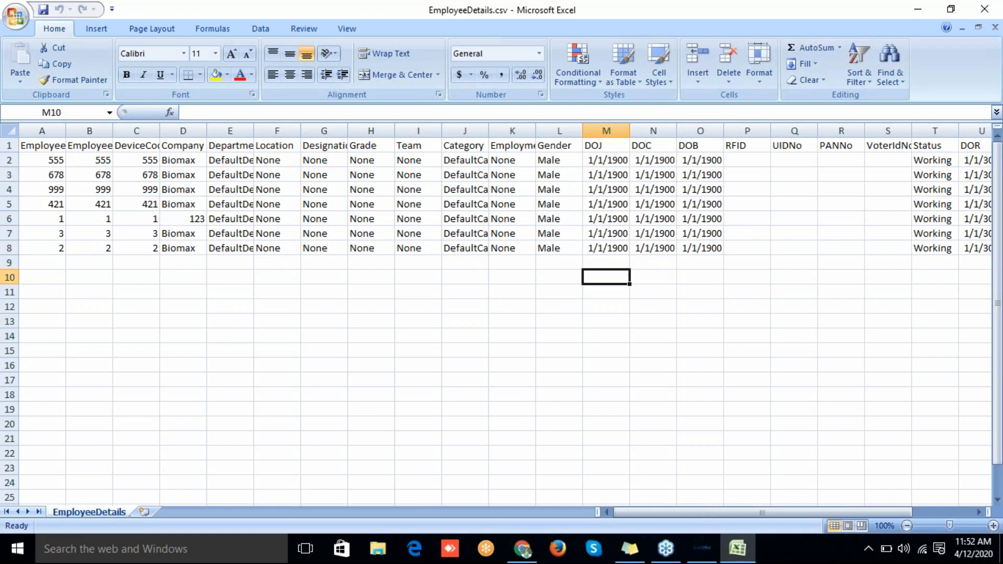
key(Up)
key(Up)
key(Up)
key(Up)
key(Up)
key(Up)
key(Up)
key(Up)
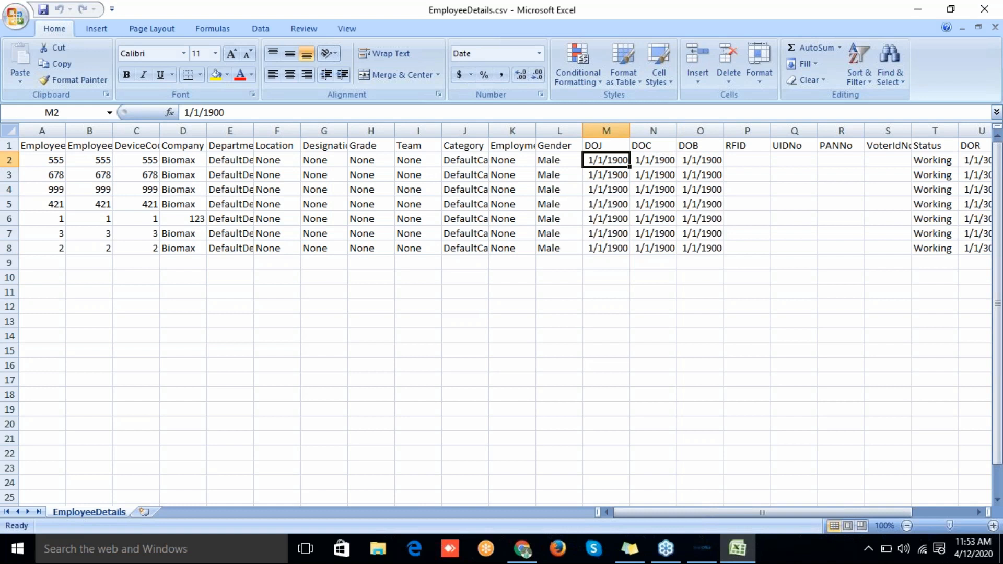
key(Down)
key(Down)
key(Down)
key(Right)
key(Left)
key(Up)
key(Up)
key(Up)
key(Up)
key(Right)
key(Right)
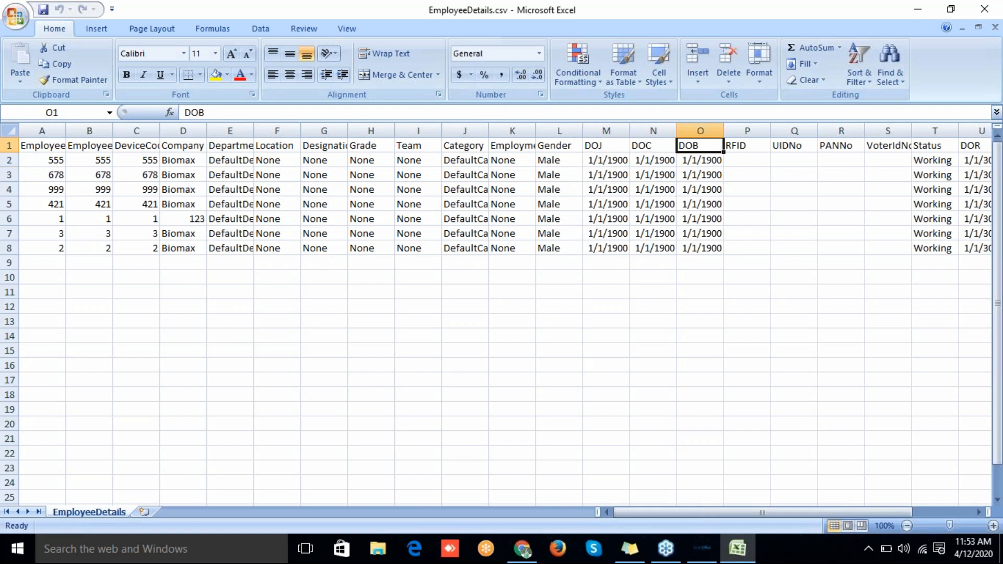
key(Down)
key(Down)
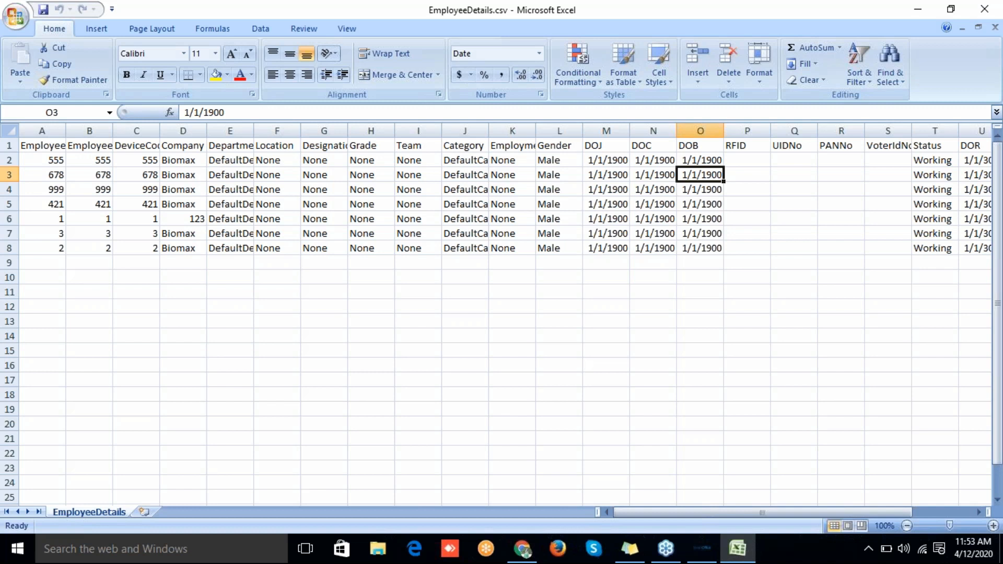
Step: Move along row 3, then down to row 8 and across past the date columns
key(Right)
key(Right)
key(Right)
key(Right)
key(Right)
key(Right)
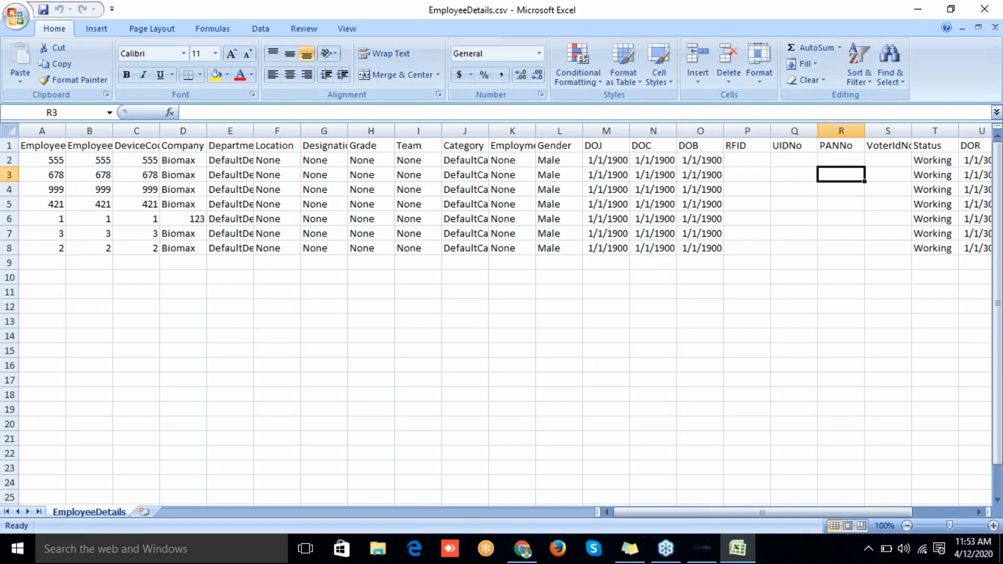
key(Right)
key(Right)
key(Right)
key(Left)
key(Left)
key(Left)
key(Left)
key(Left)
key(Left)
key(Left)
key(Left)
key(Left)
key(Left)
key(Left)
key(Left)
key(Left)
key(Left)
key(Left)
key(Left)
key(Left)
key(Left)
key(Left)
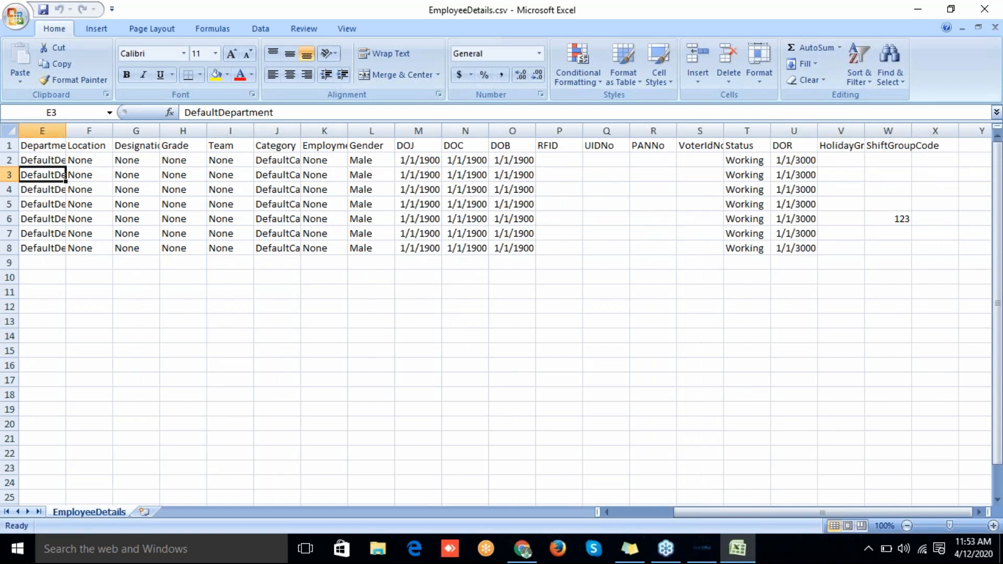
key(Left)
key(Left)
key(Left)
key(Left)
key(Down)
key(Down)
key(Down)
key(Down)
key(Down)
key(Down)
key(Down)
key(Down)
key(Right)
key(Right)
key(Right)
key(Up)
key(Up)
key(Up)
key(Up)
key(Up)
key(Down)
key(Down)
key(Right)
key(Right)
key(Right)
key(Right)
key(Right)
key(Right)
key(Right)
key(Right)
key(Right)
key(Right)
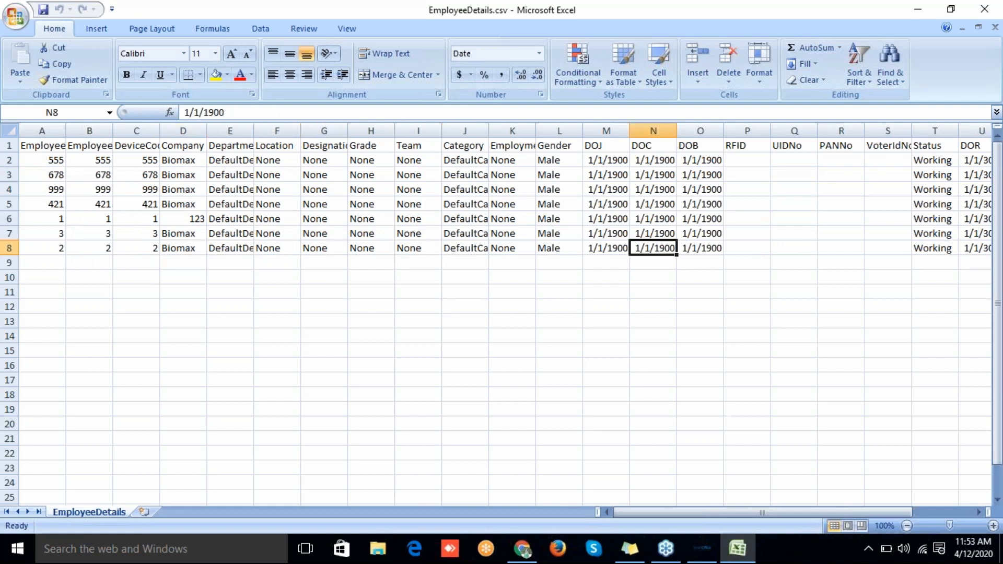
key(Right)
key(Right)
key(Right)
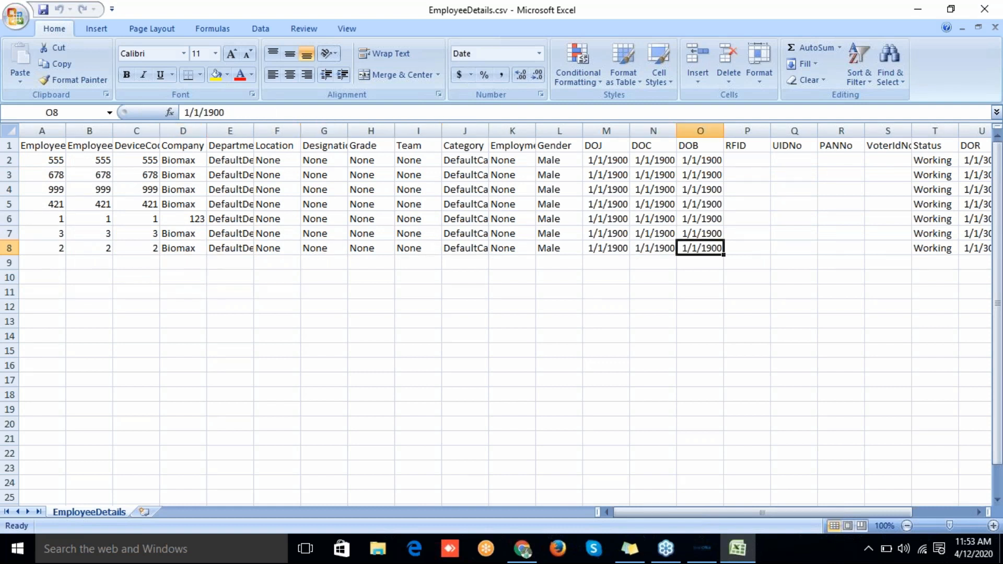
Step: Close Excel, restore SmartOffice, open and close Import Employee Details, then reopen Import/Export
click(985, 7)
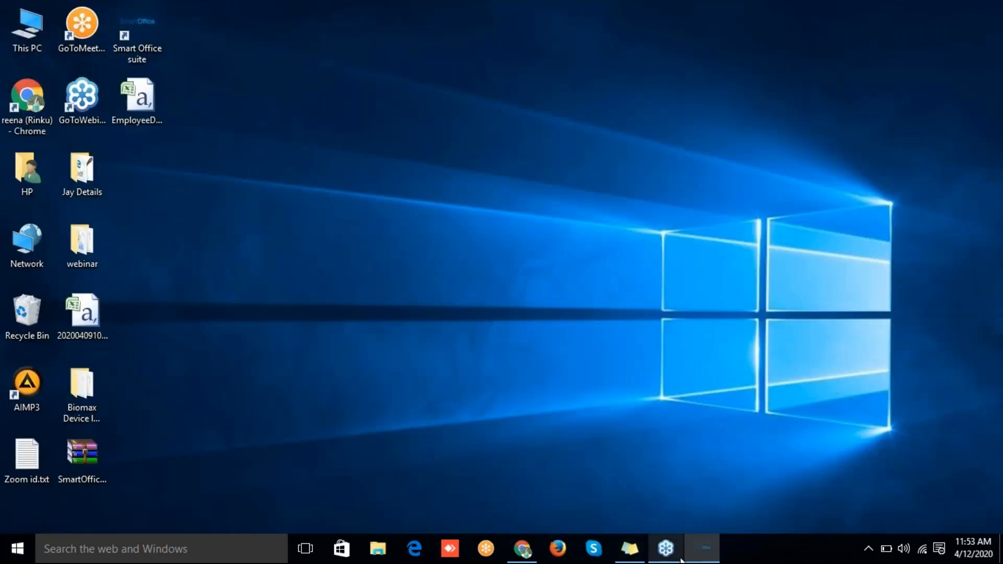
click(702, 549)
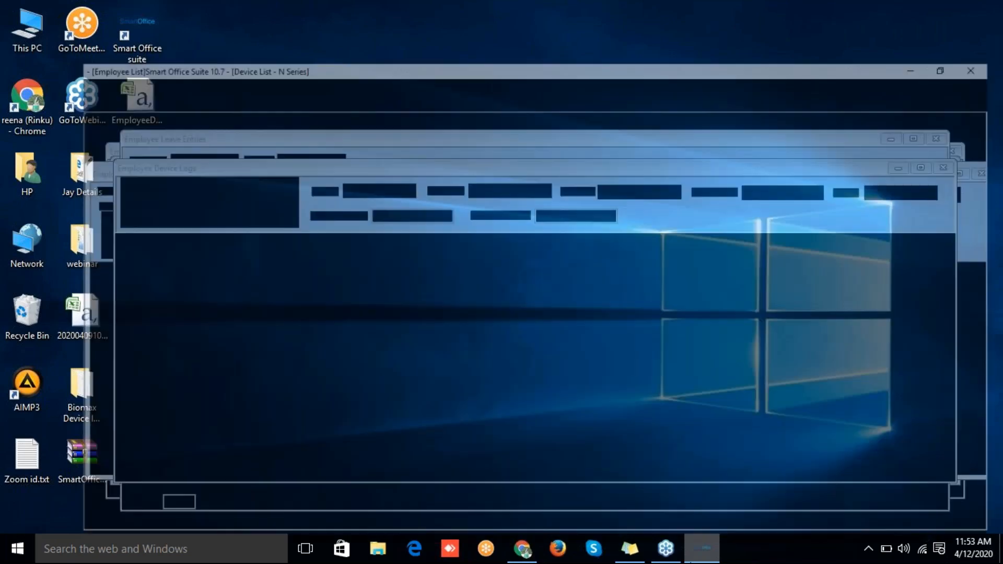
click(324, 25)
click(335, 43)
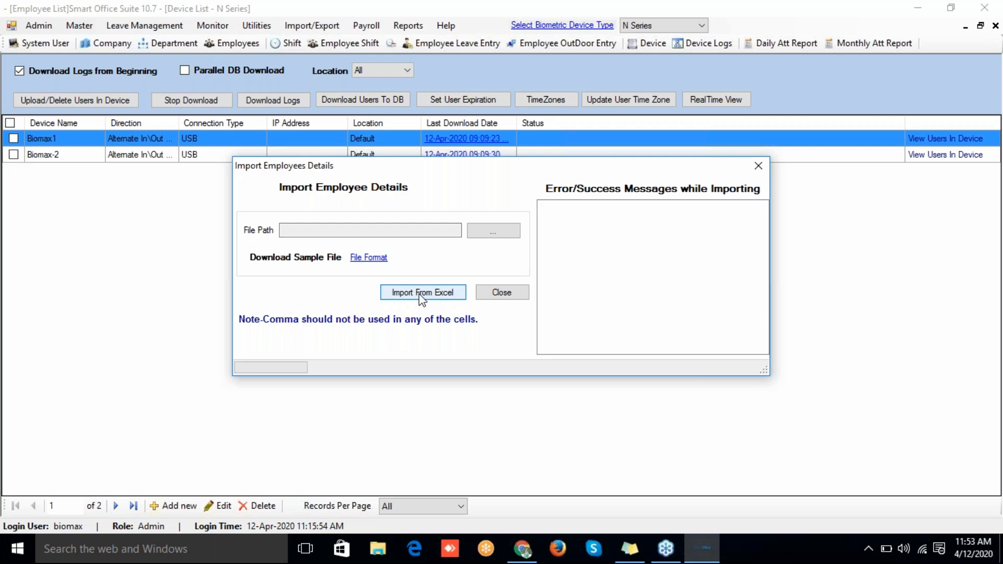
click(507, 294)
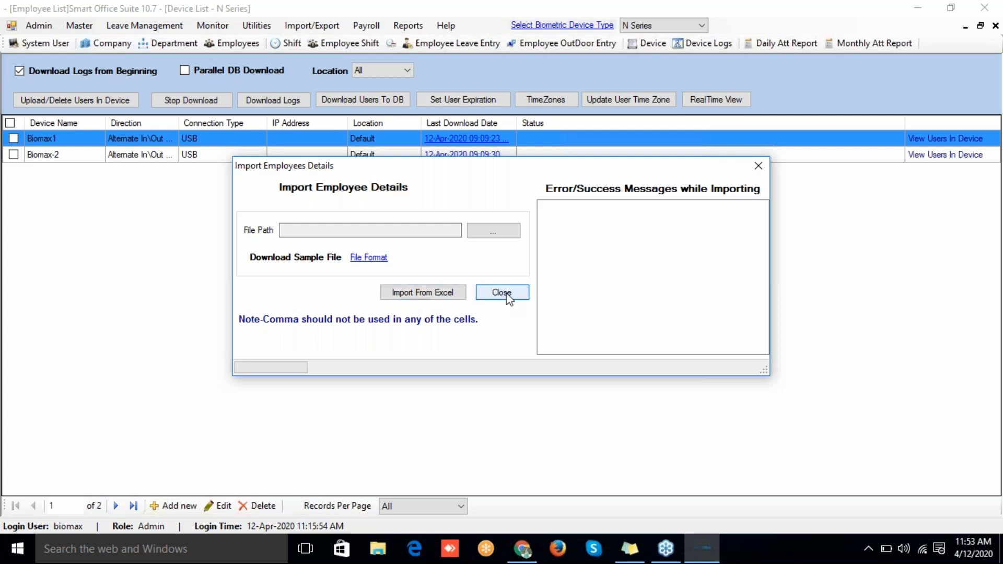
click(301, 26)
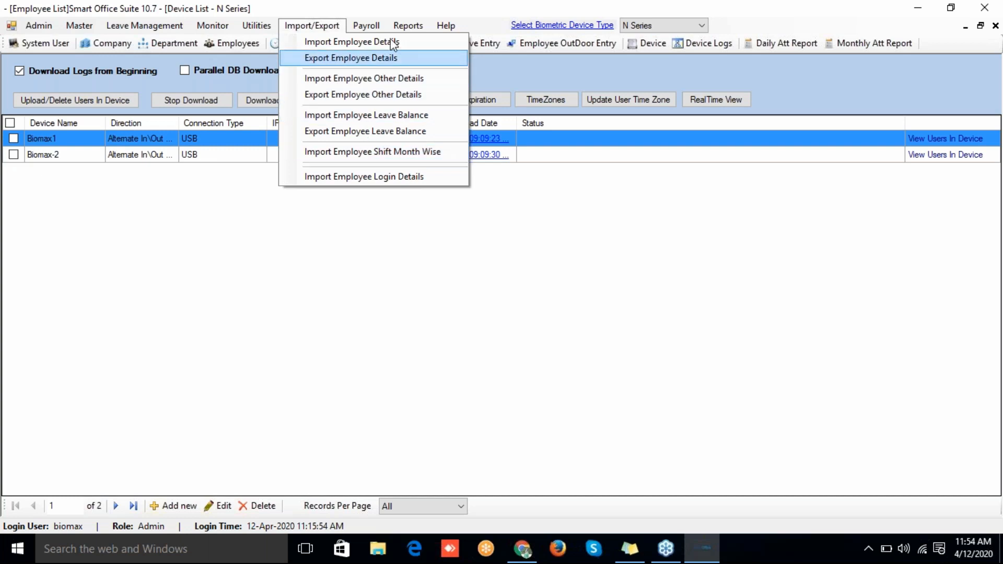
mouse_move(399, 26)
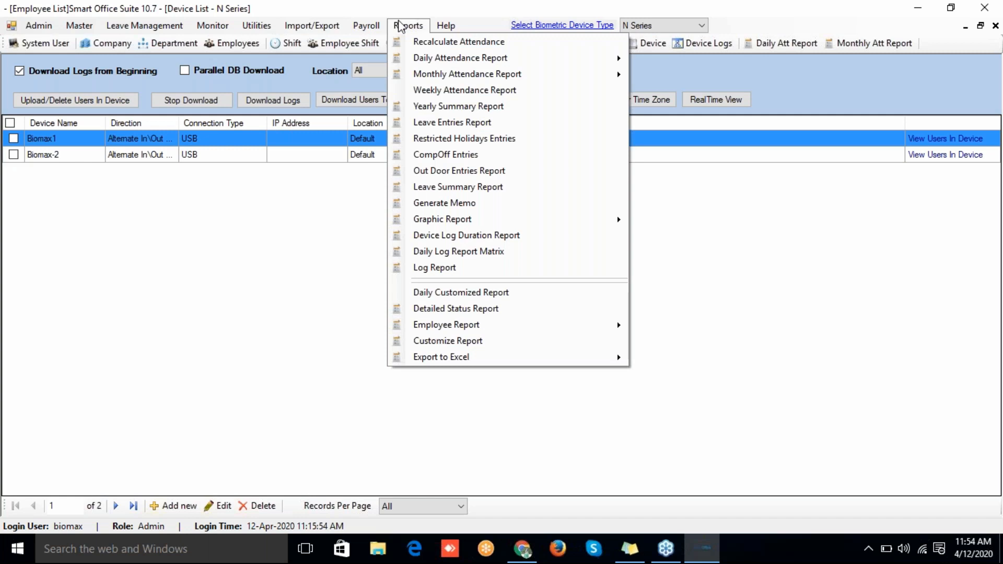
mouse_move(422, 58)
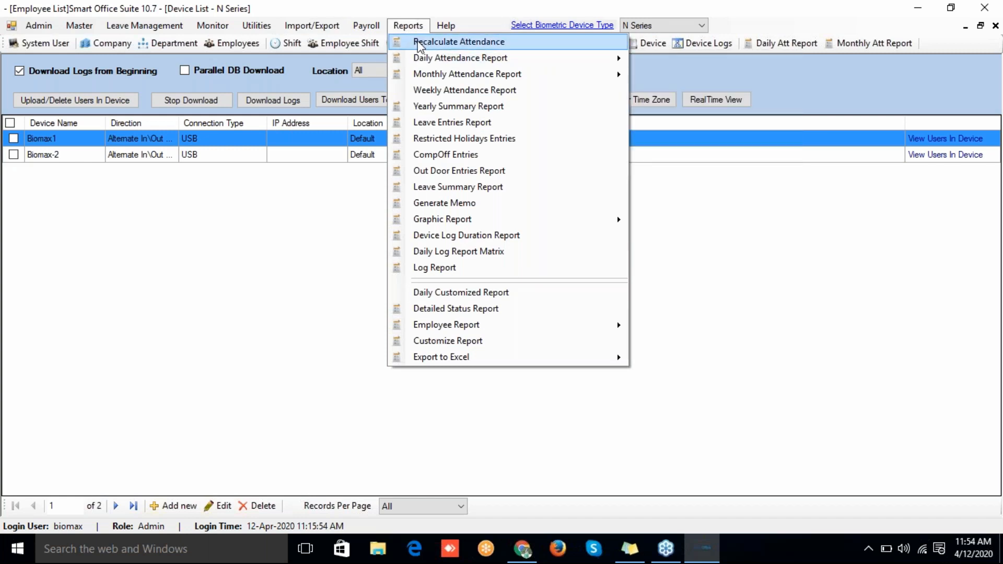
click(420, 44)
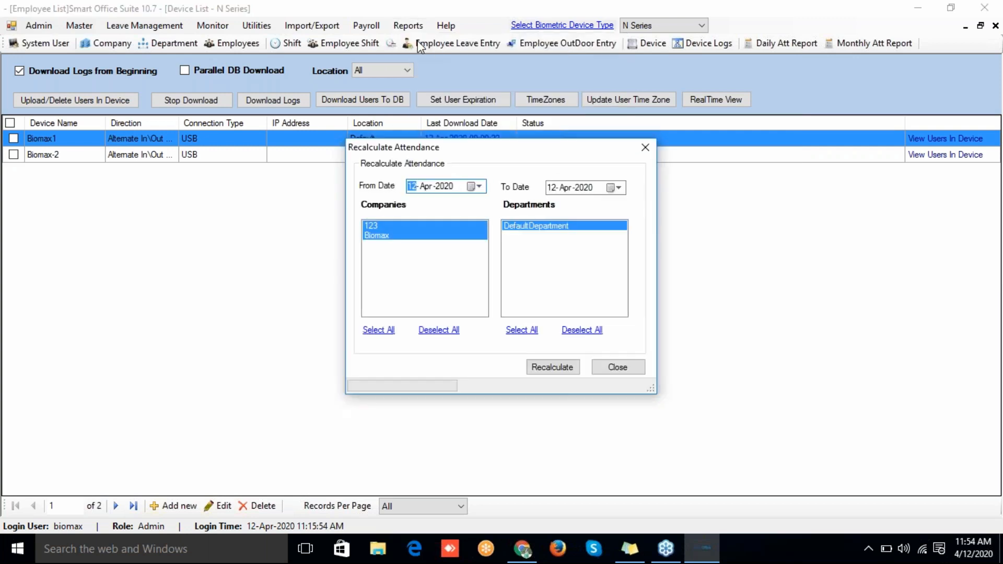
click(479, 187)
click(493, 236)
click(628, 369)
Step: Generate the Daily Detailed Attendance Report from 01-Apr-2020 to 12-Apr-2020 with recalculation
click(408, 25)
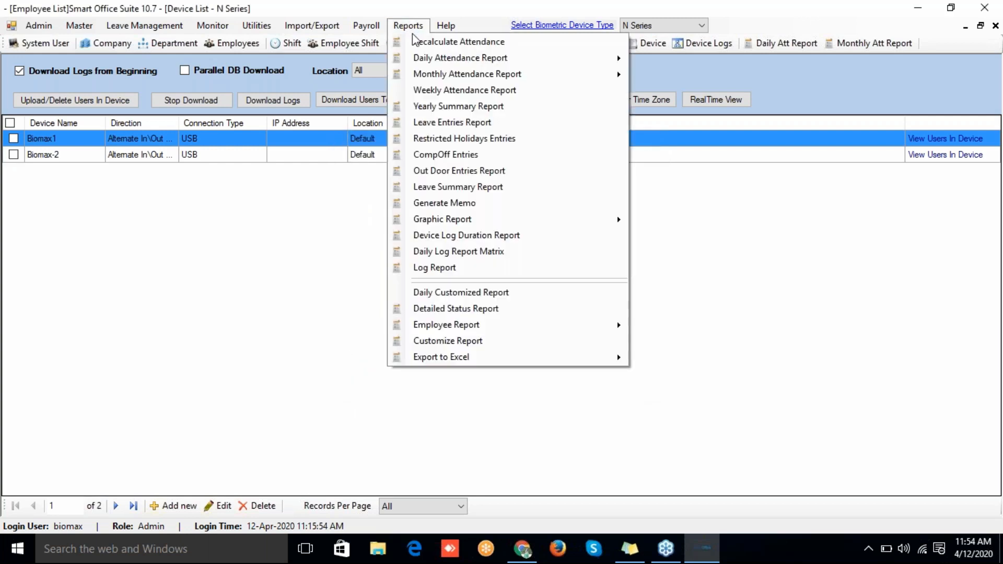
mouse_move(425, 61)
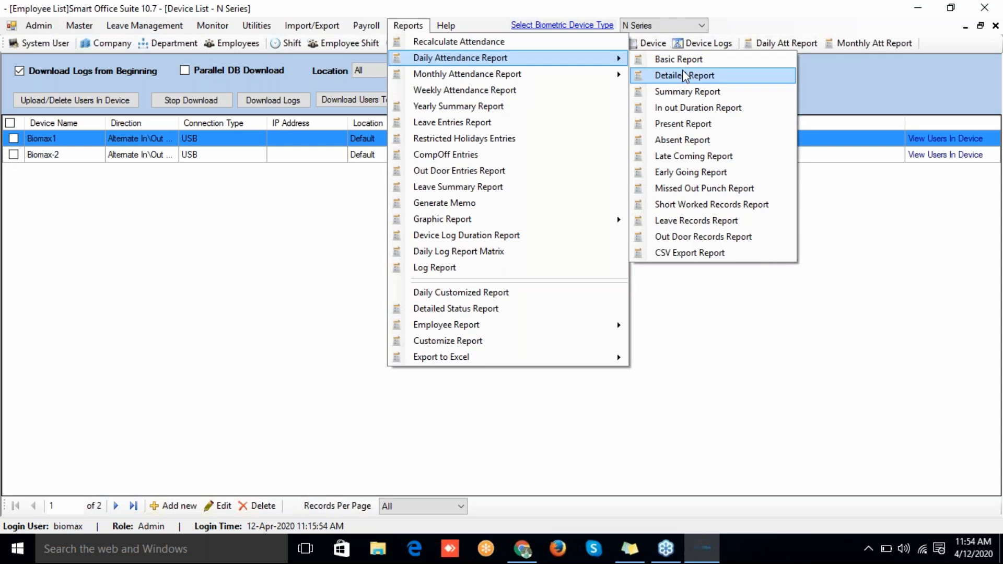
click(682, 75)
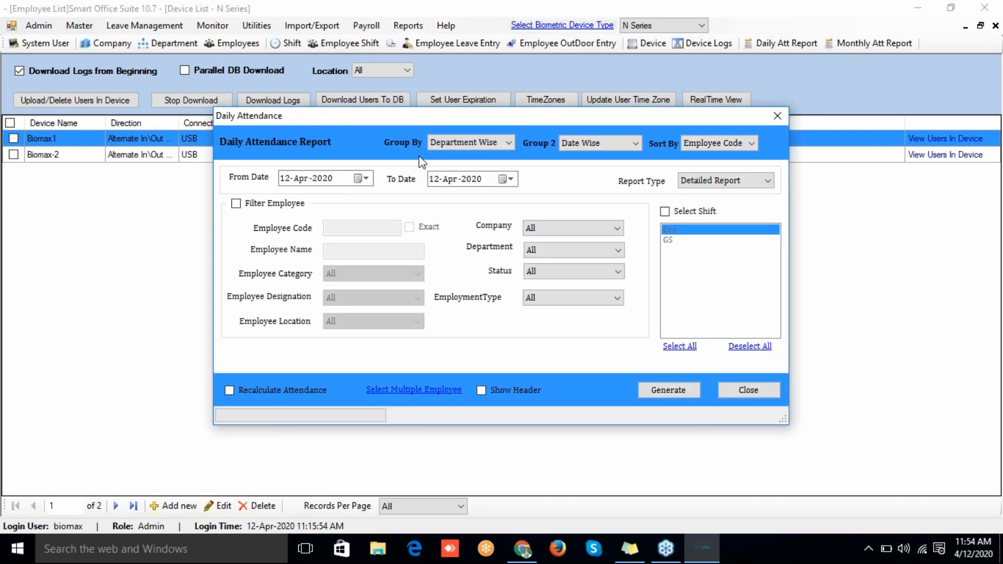
click(364, 178)
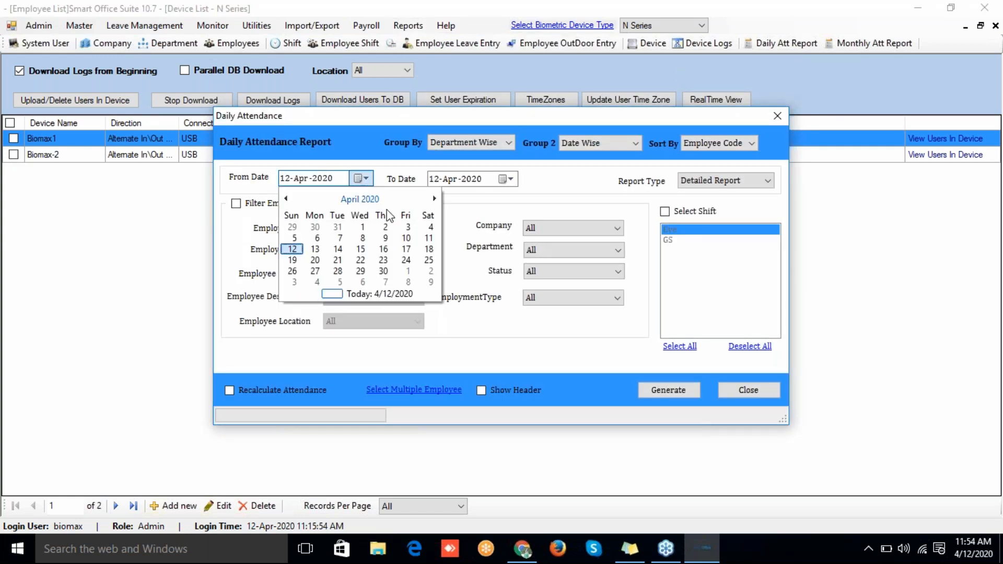
click(361, 226)
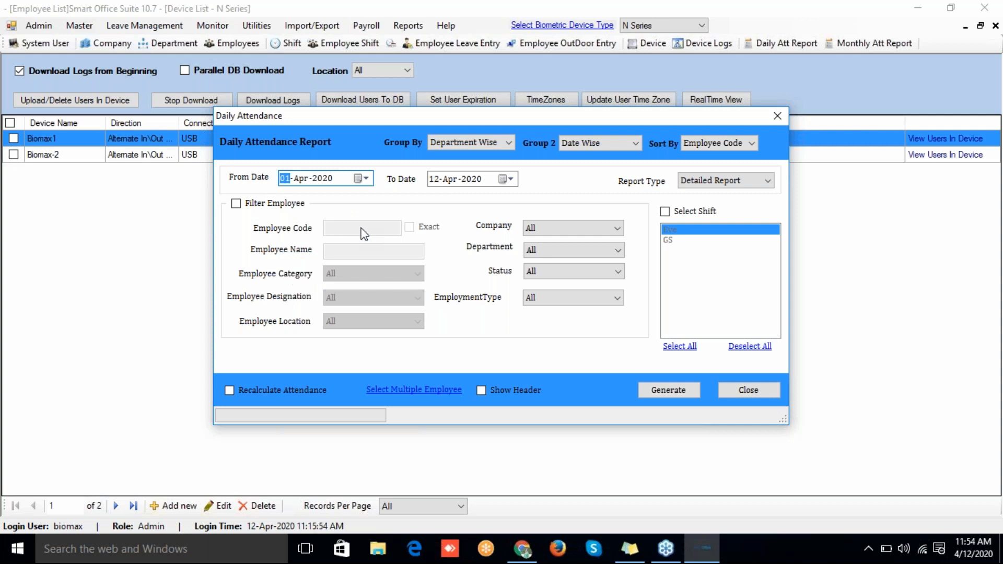
click(276, 202)
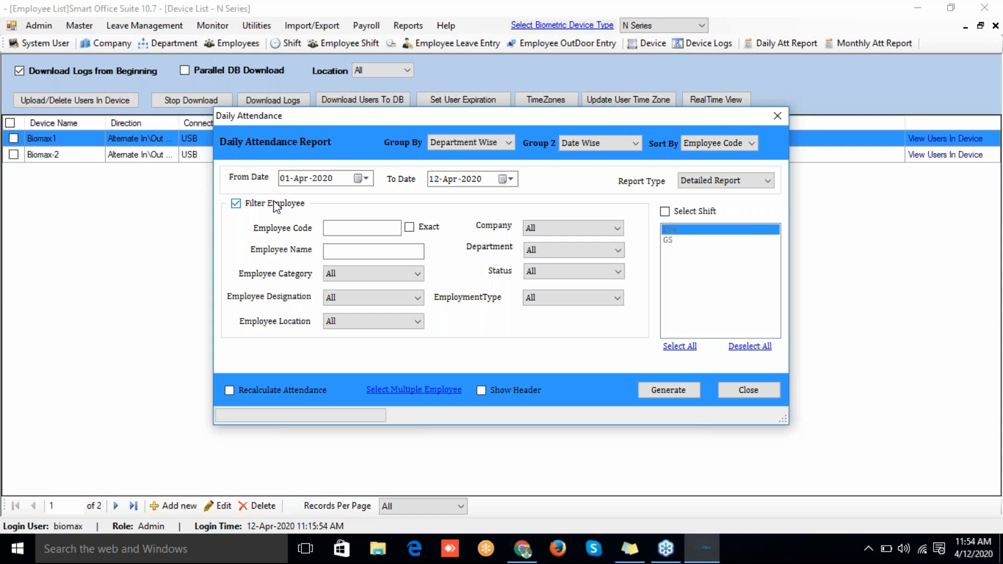
click(275, 204)
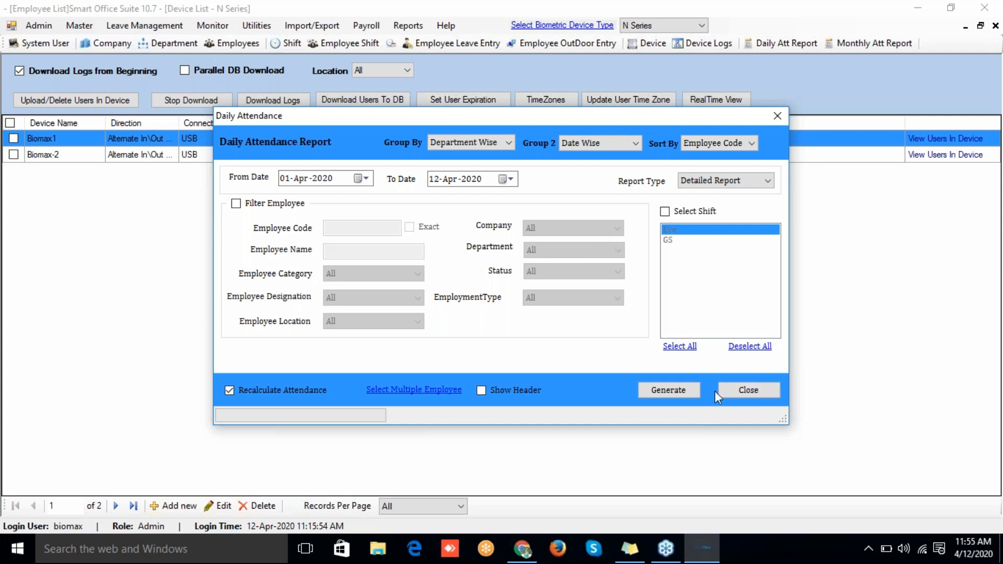
click(687, 396)
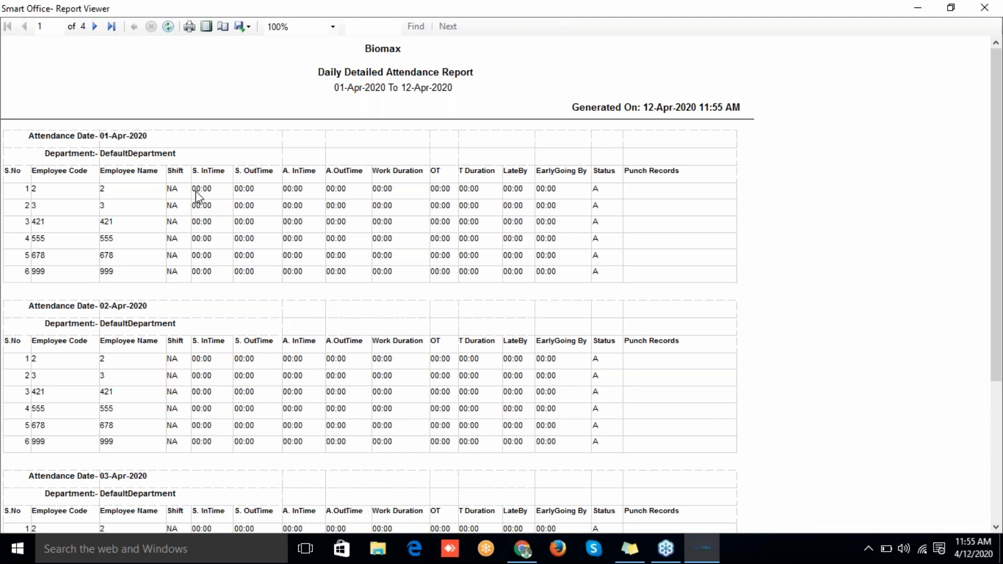
Step: Page through the daily detailed report to page 4, then close the Report Viewer
click(97, 30)
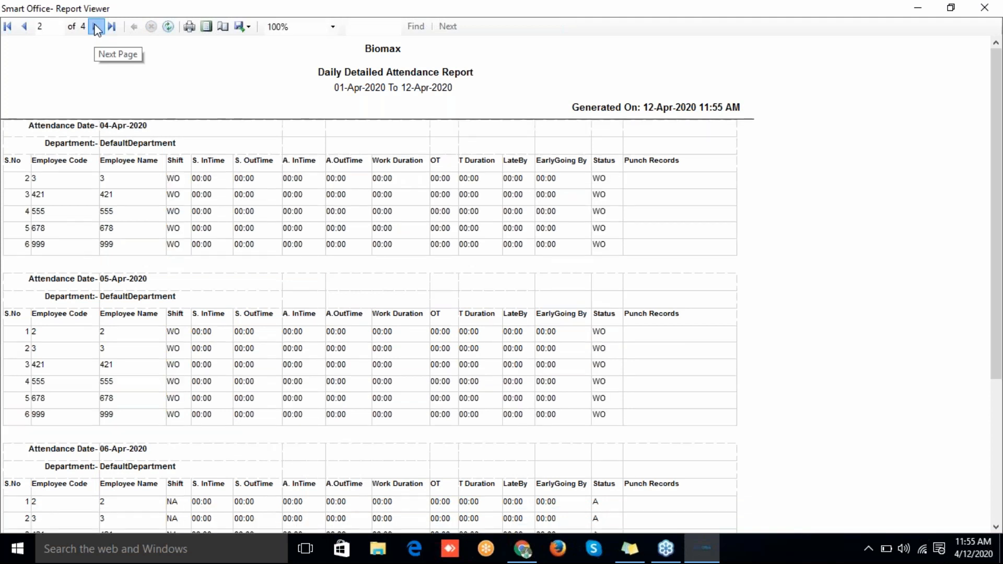
click(97, 30)
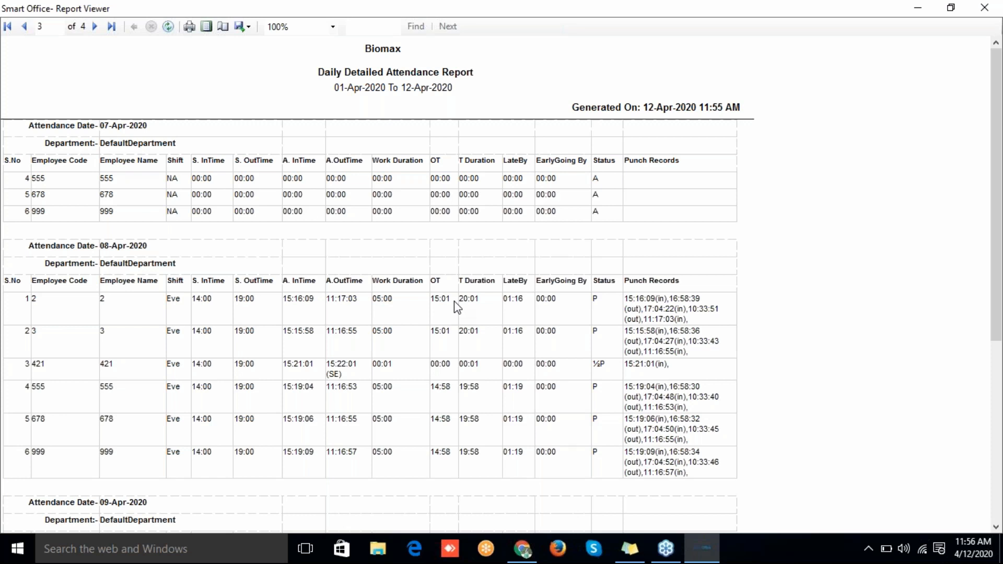
click(97, 30)
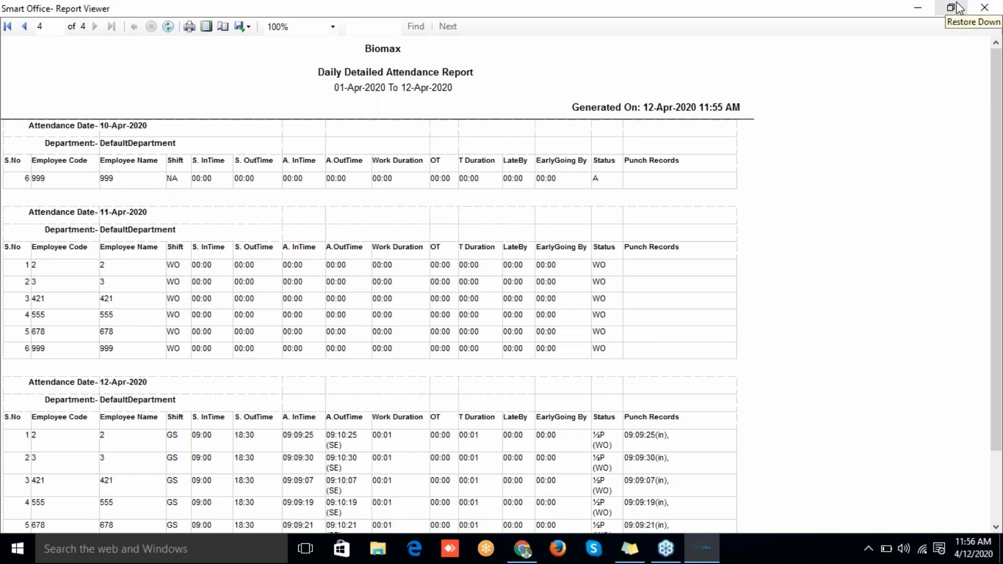
click(983, 10)
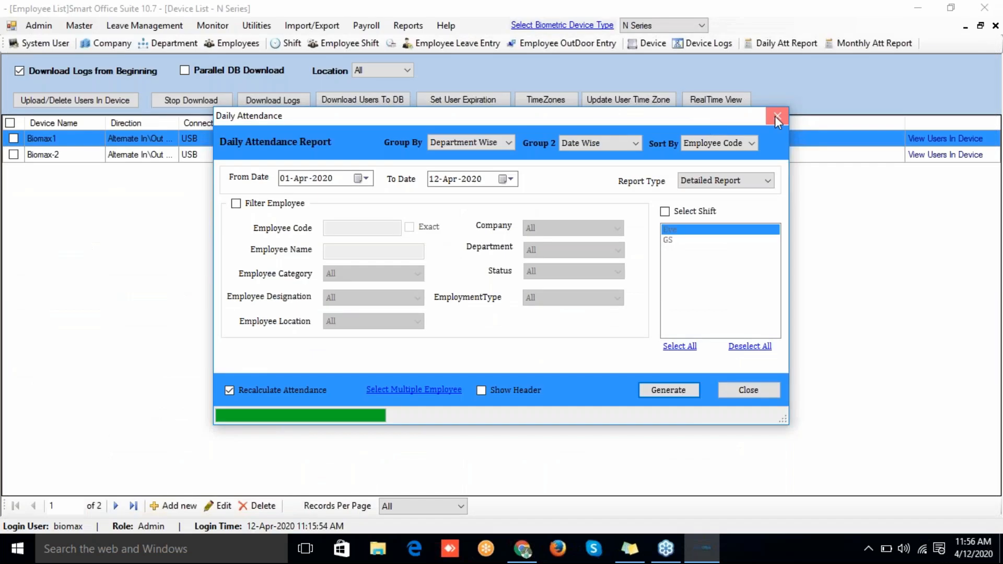
Step: Close the daily report settings and generate the Monthly Detailed Attendance Report for 01–12 April 2020
click(776, 117)
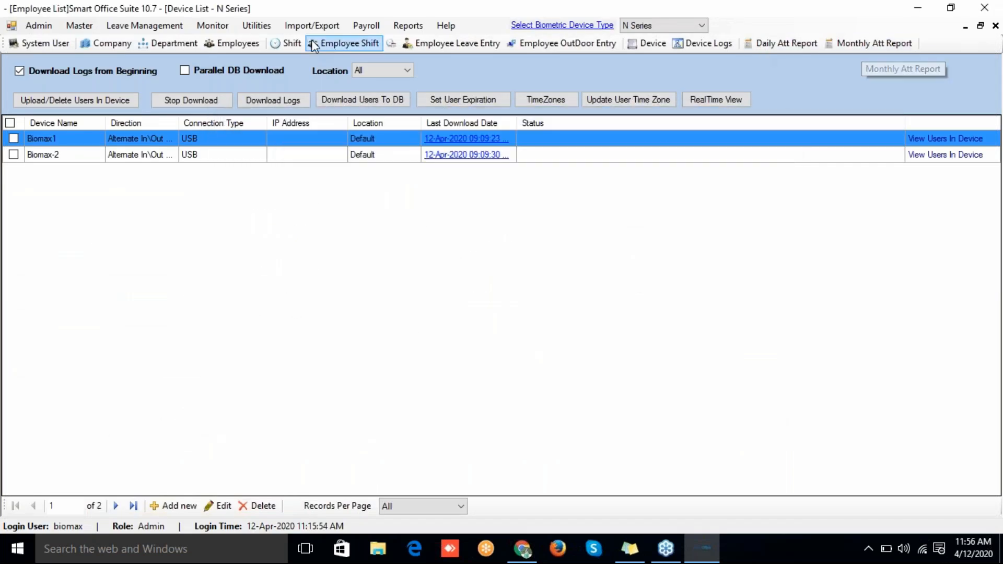
click(425, 27)
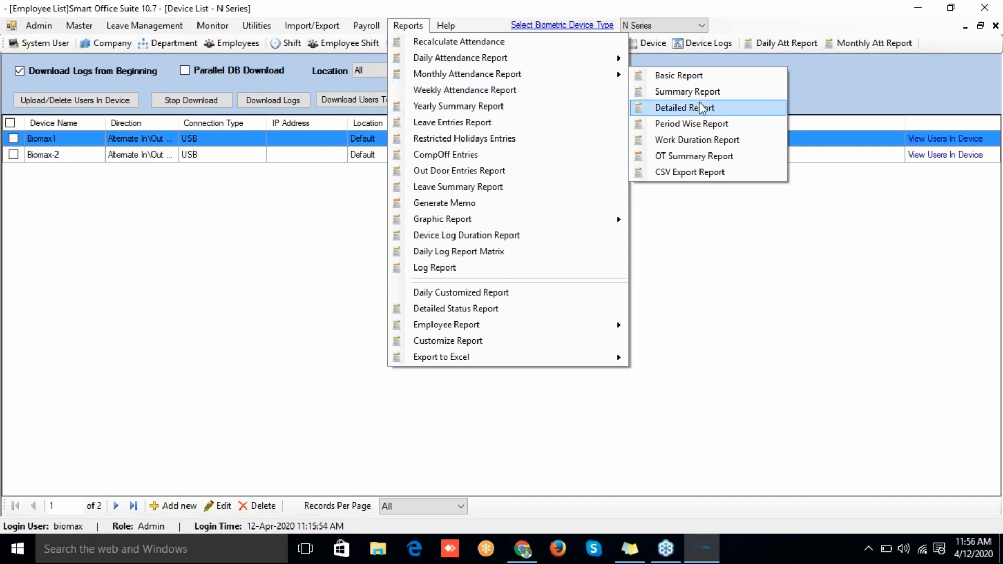
click(702, 108)
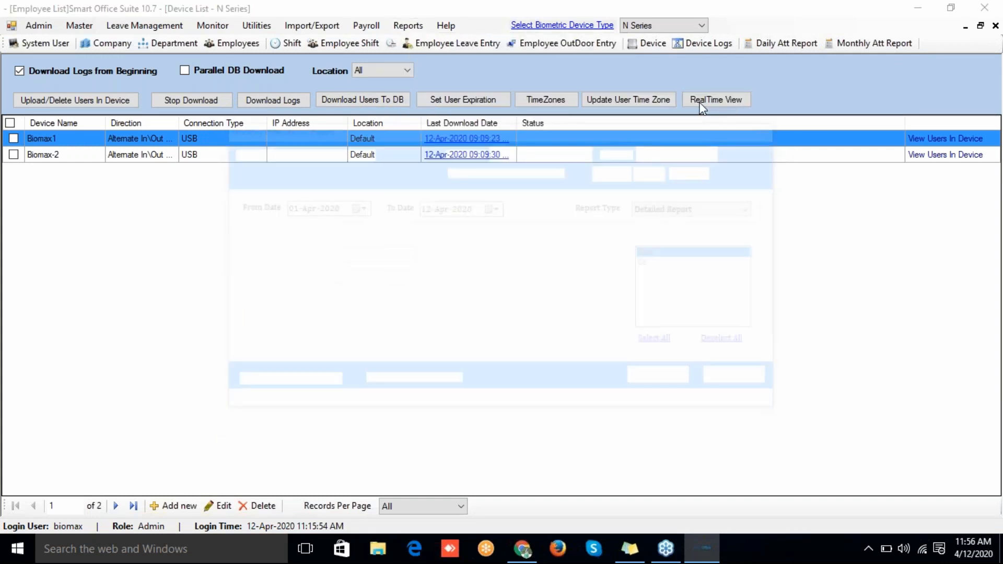
click(653, 380)
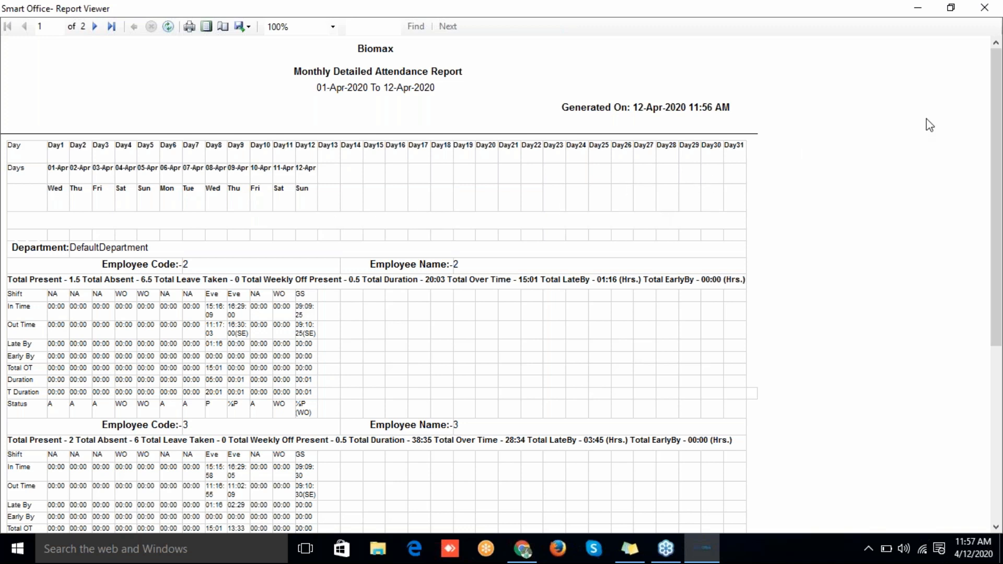
Step: Export the monthly detailed attendance report to Excel from the Report Viewer
click(991, 34)
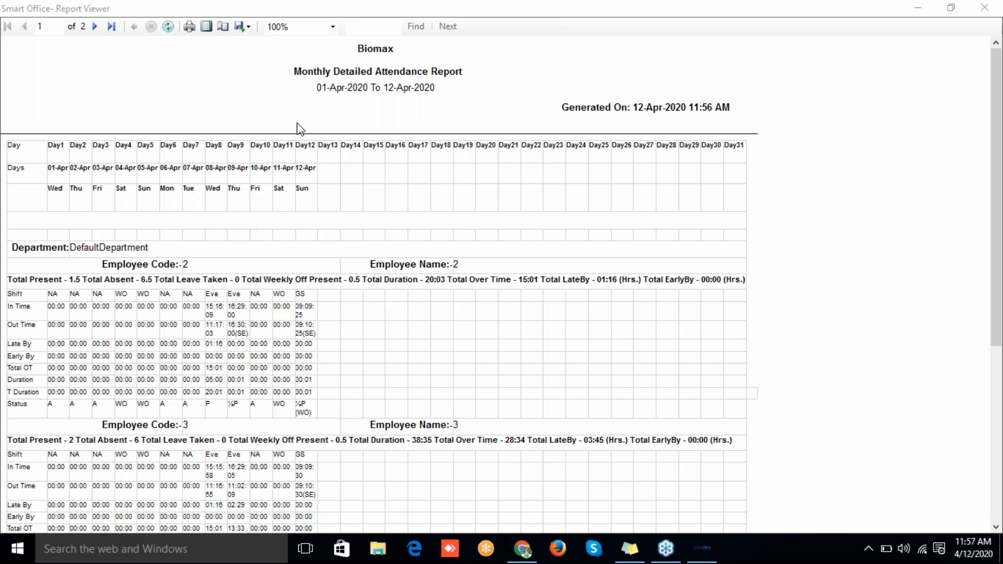
click(243, 29)
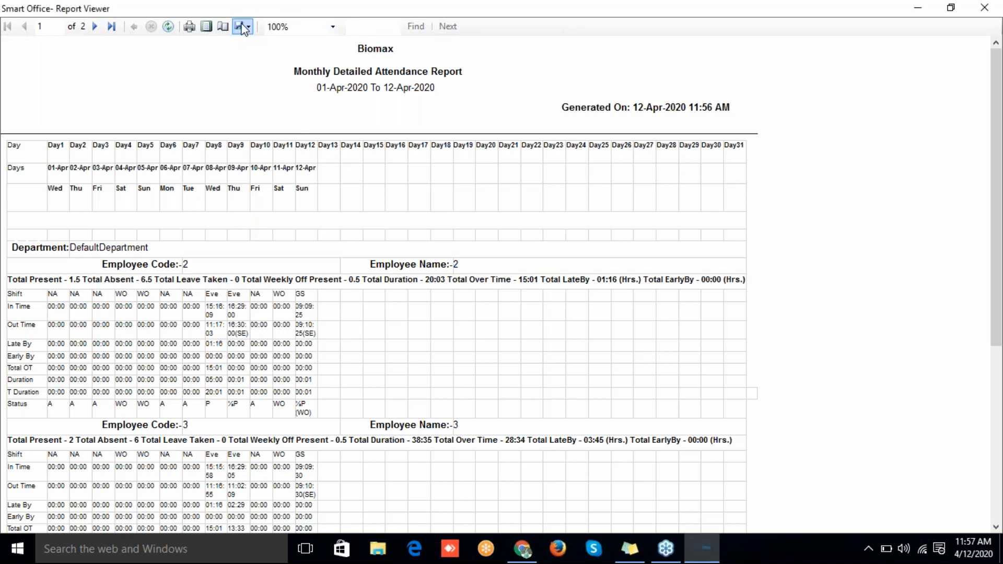
click(248, 29)
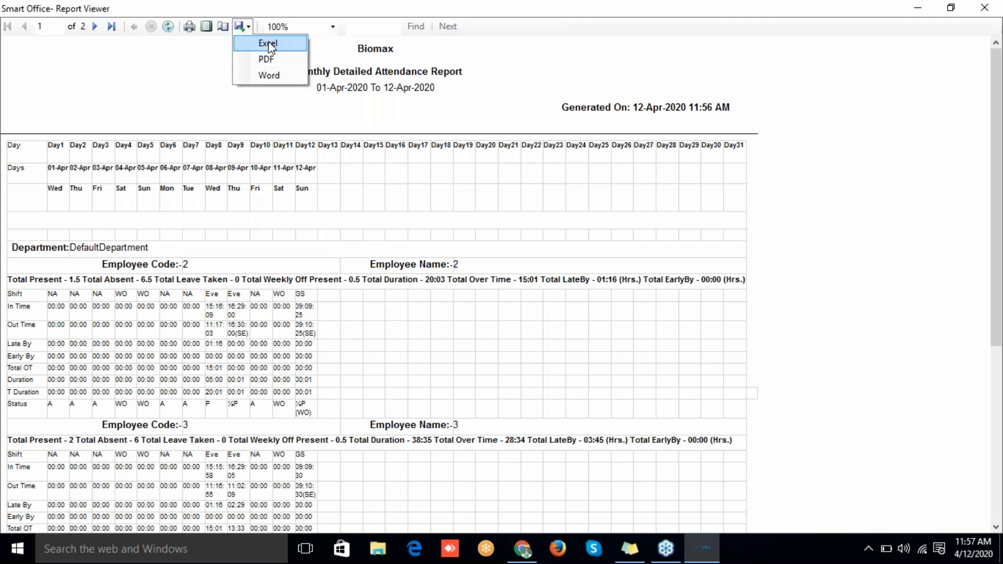
click(269, 45)
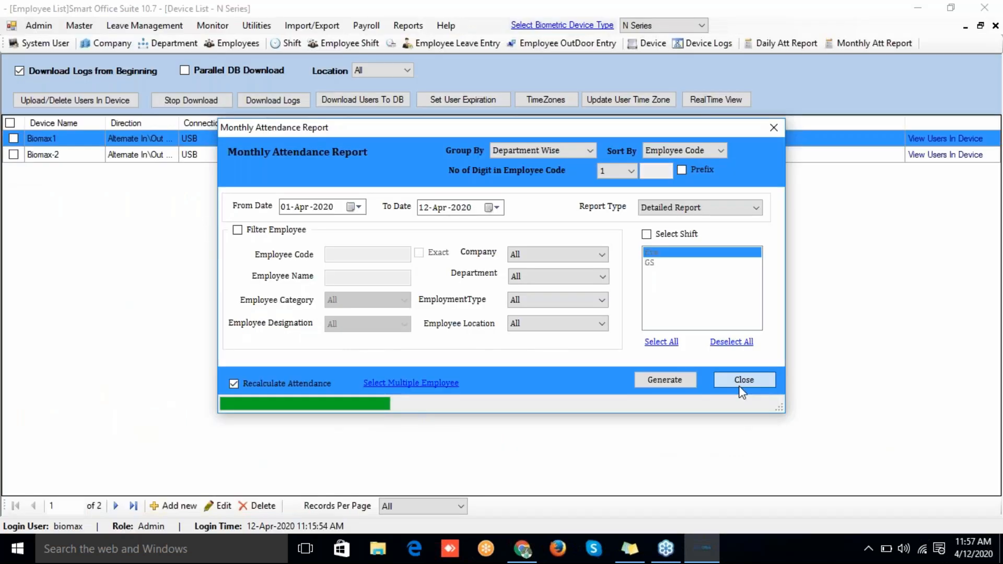
Step: Close the monthly attendance report, adjust screen brightness, and open the Help menu
click(740, 387)
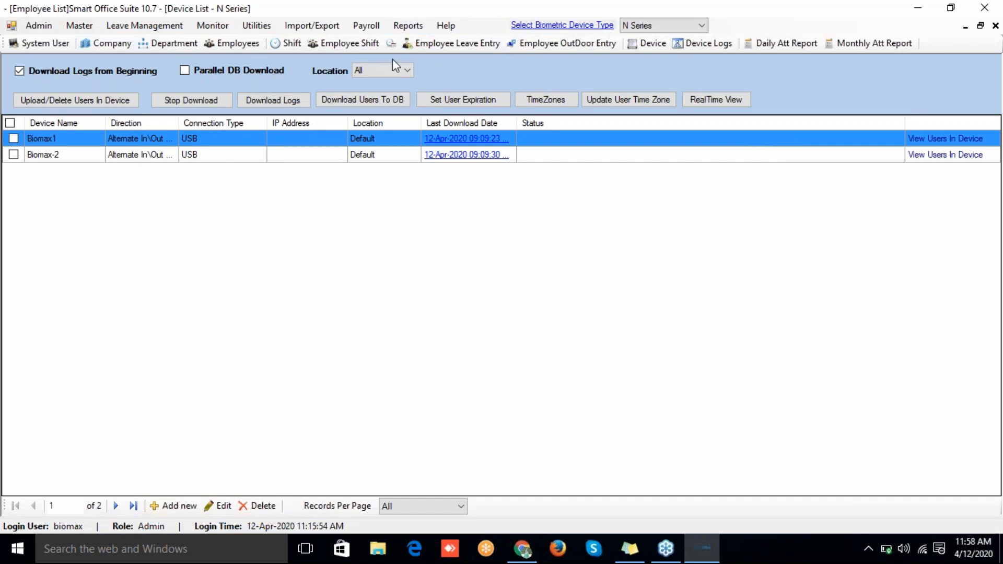
key(XF86MonBrightnessUp)
key(XF86MonBrightnessDown)
key(XF86MonBrightnessDown)
key(XF86MonBrightnessDown)
key(XF86MonBrightnessUp)
key(XF86MonBrightnessUp)
key(XF86MonBrightnessUp)
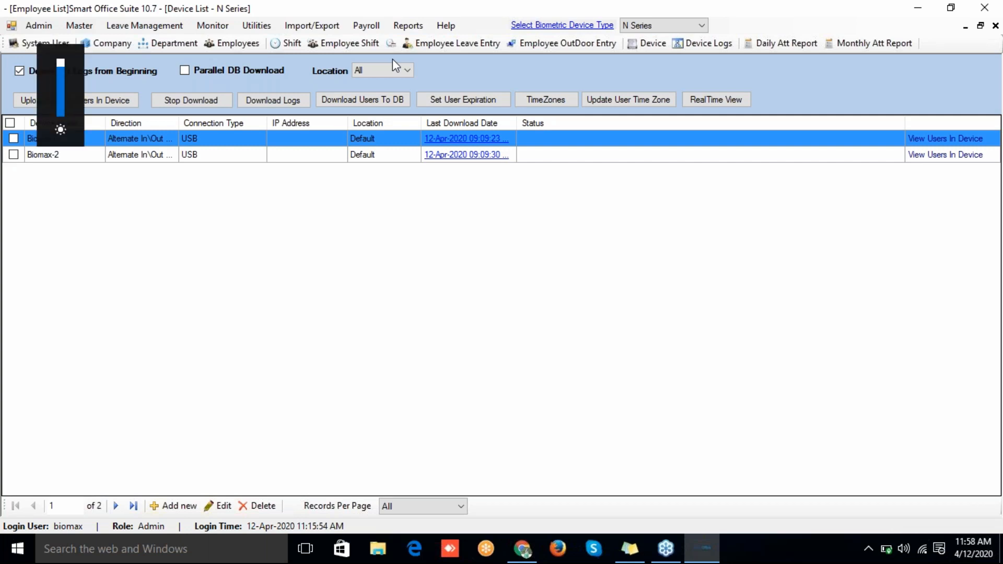
click(443, 30)
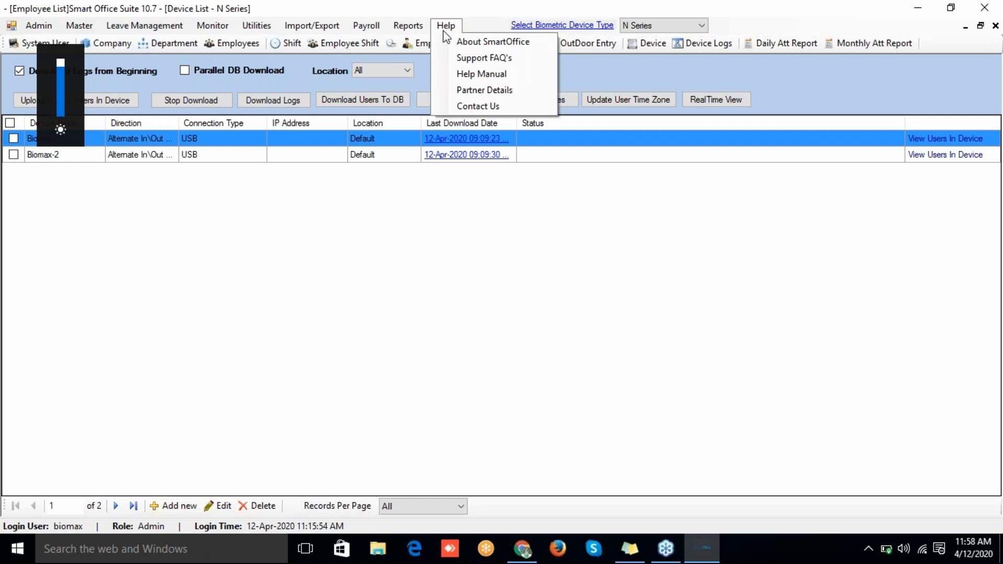
click(452, 39)
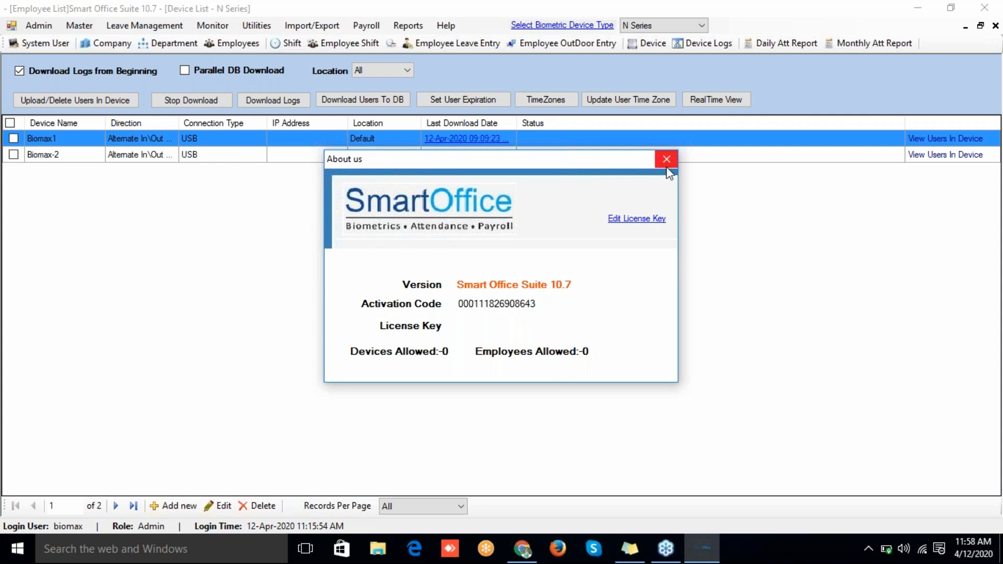
click(637, 220)
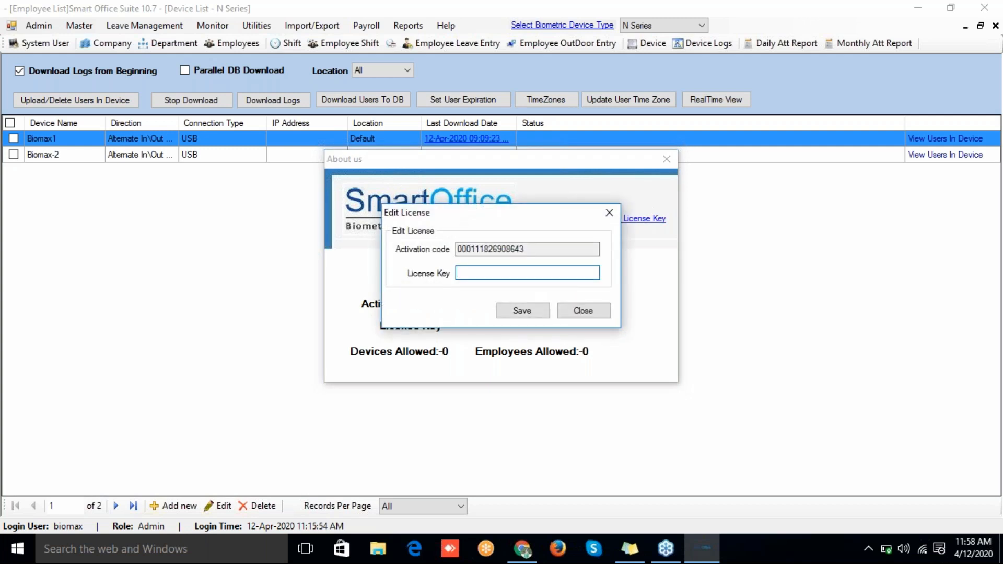
click(581, 310)
click(666, 159)
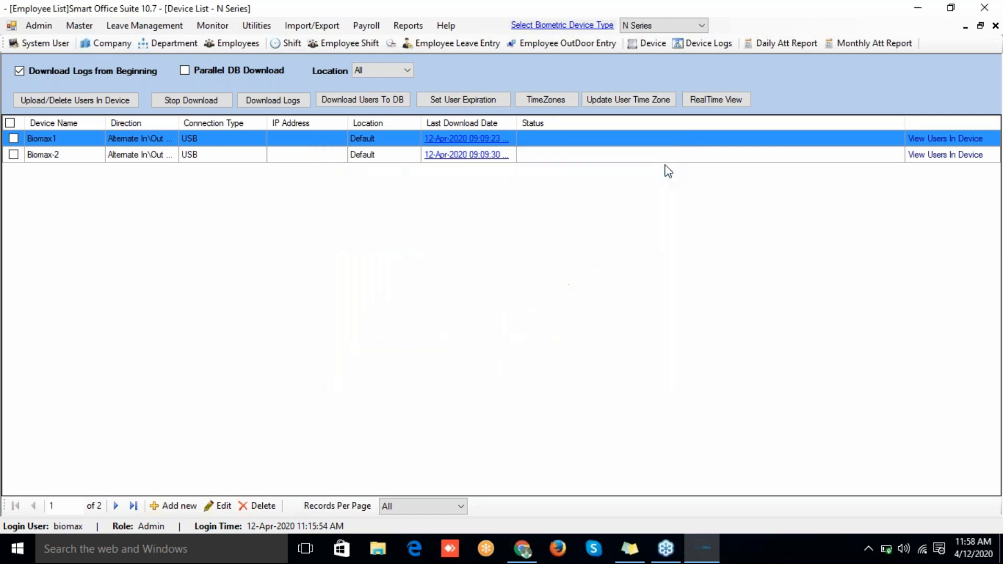
click(531, 557)
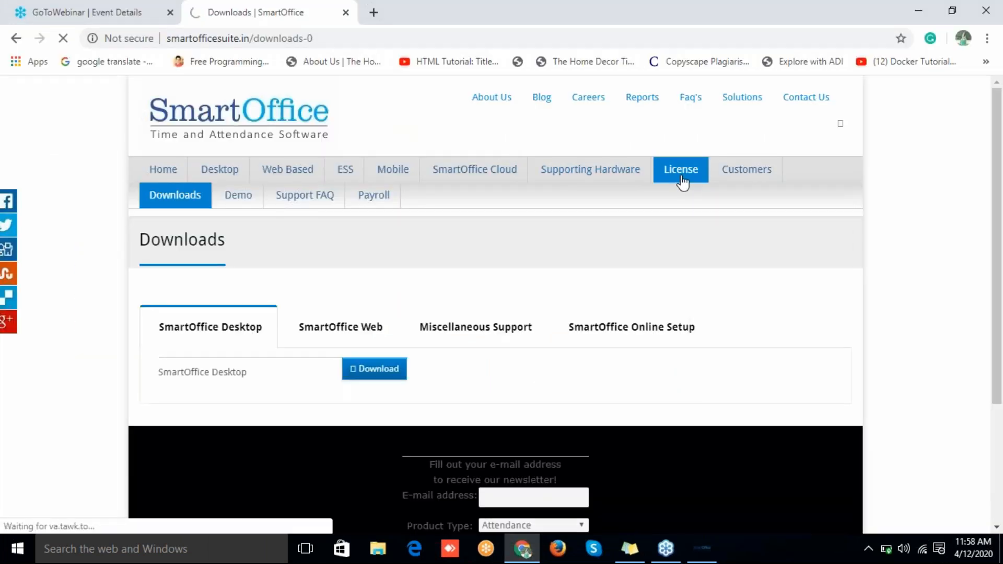
Step: Look over the eLicense registration form's Partner Name, Password, GST Number and Email fields, then return to login
click(682, 180)
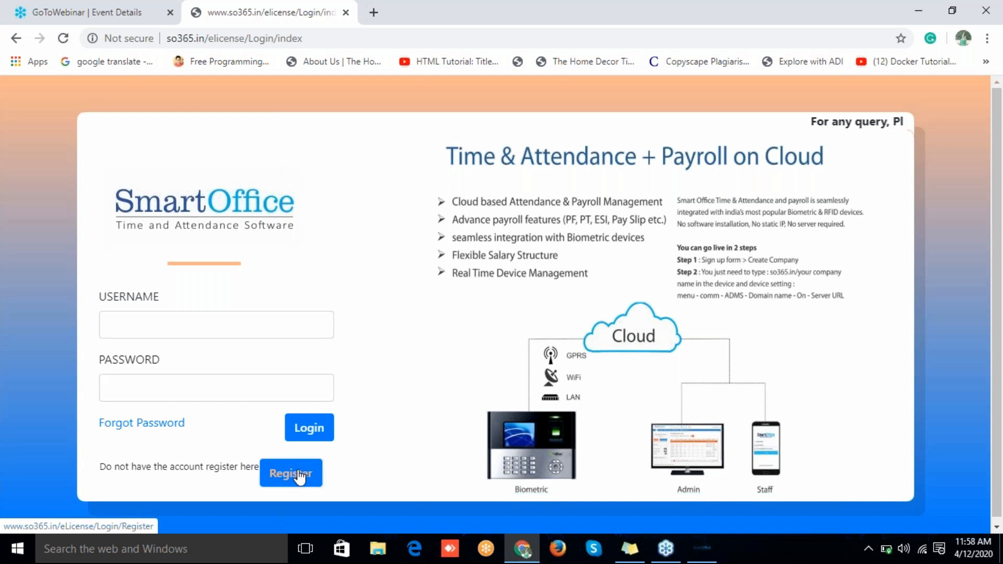
click(299, 476)
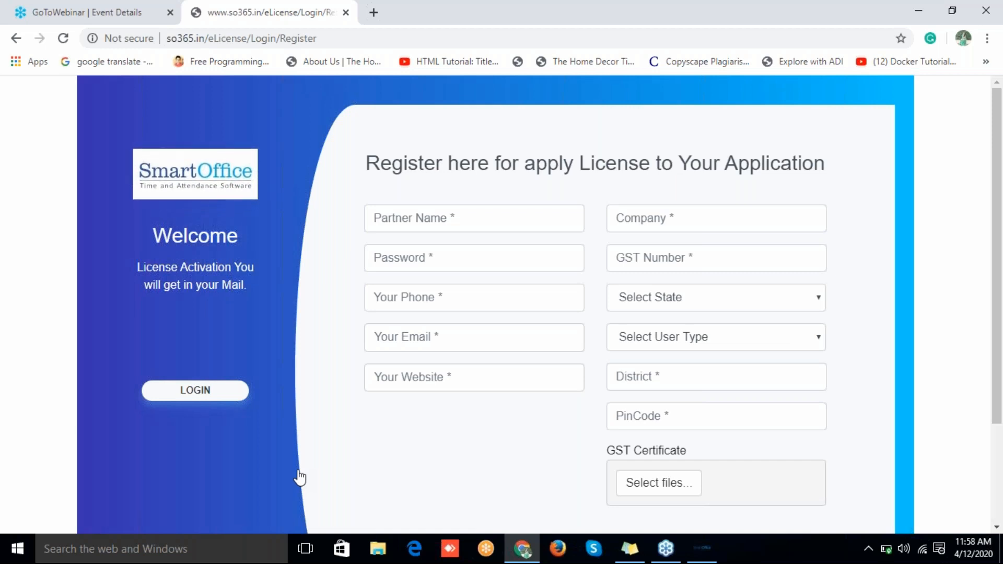
click(446, 219)
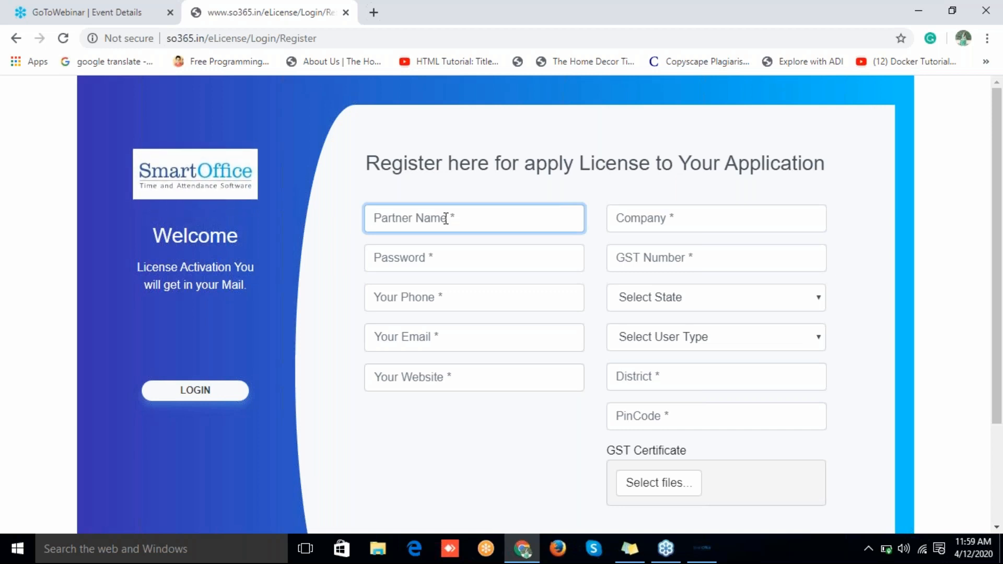
click(462, 261)
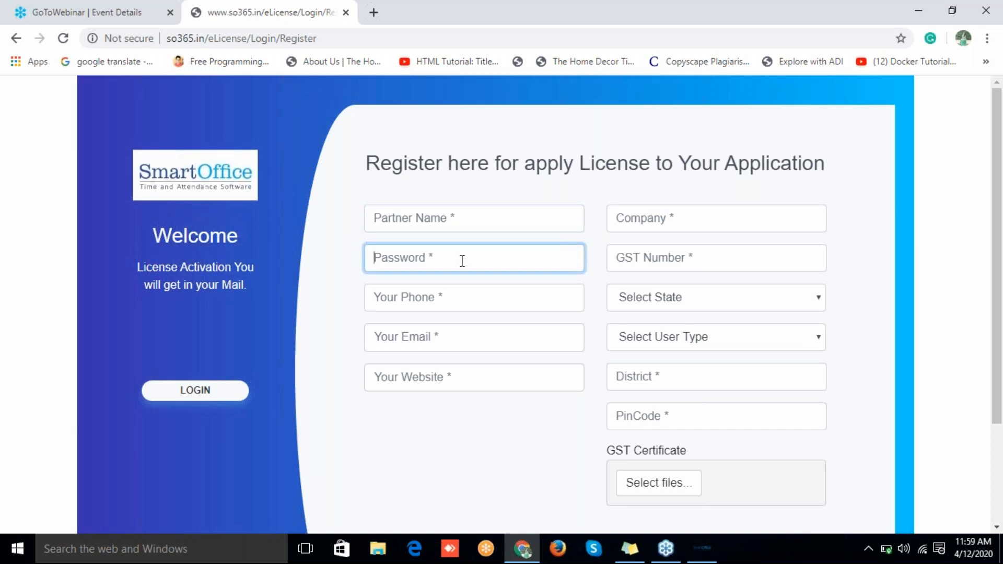
click(627, 248)
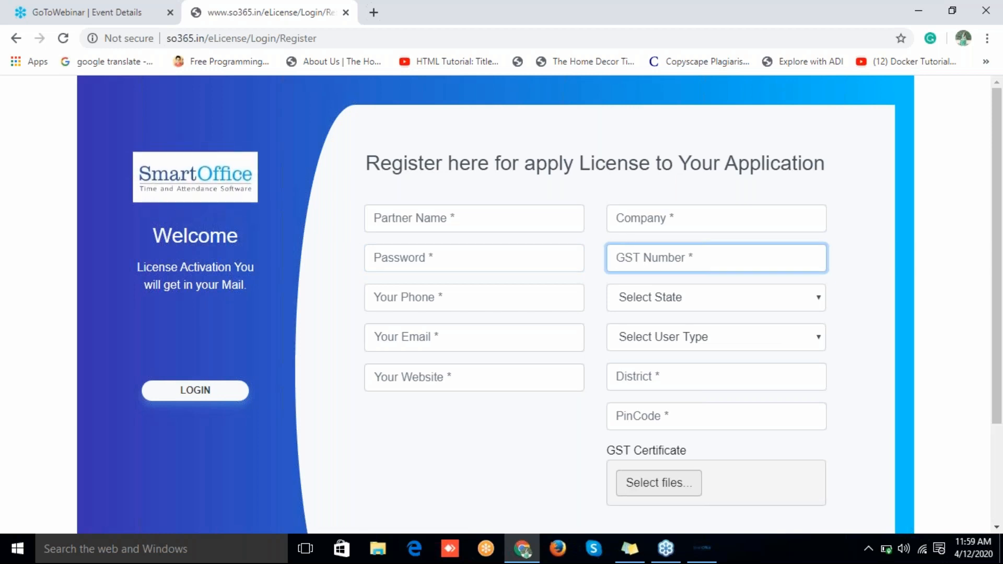
click(496, 331)
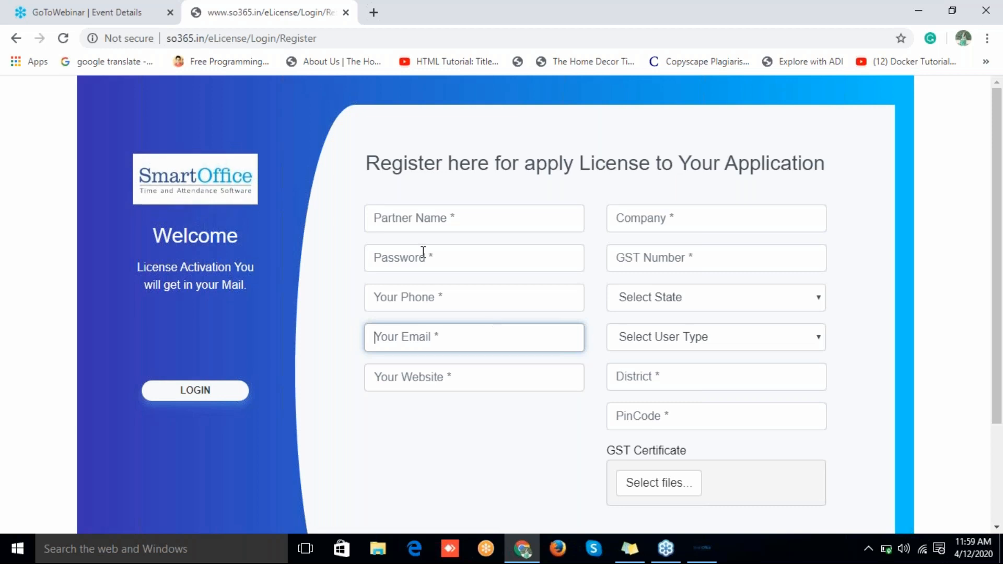
click(219, 399)
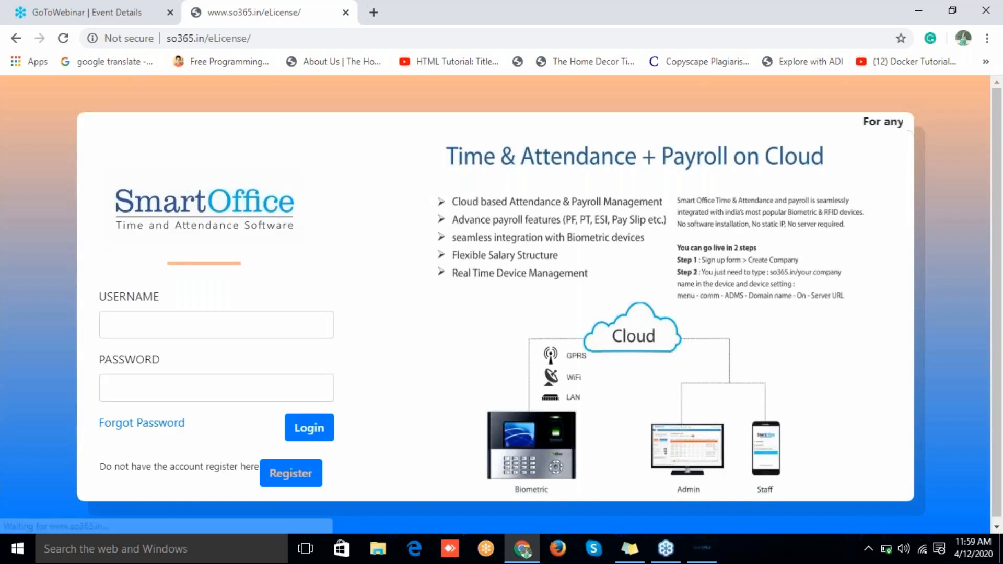
Step: Log in to the SO365 eLicense partner portal with the saved username and the account password
click(191, 325)
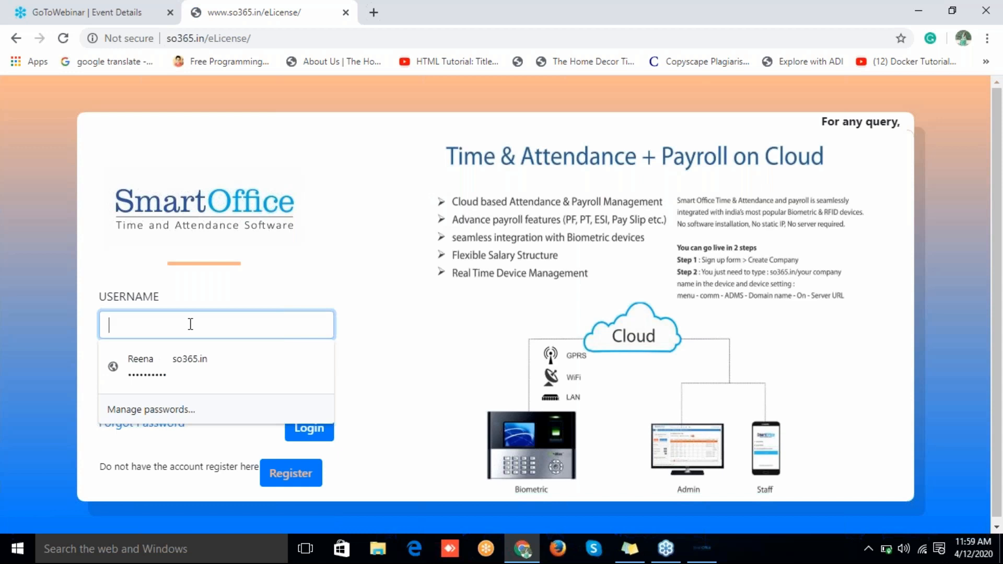
text(rA)
click(194, 359)
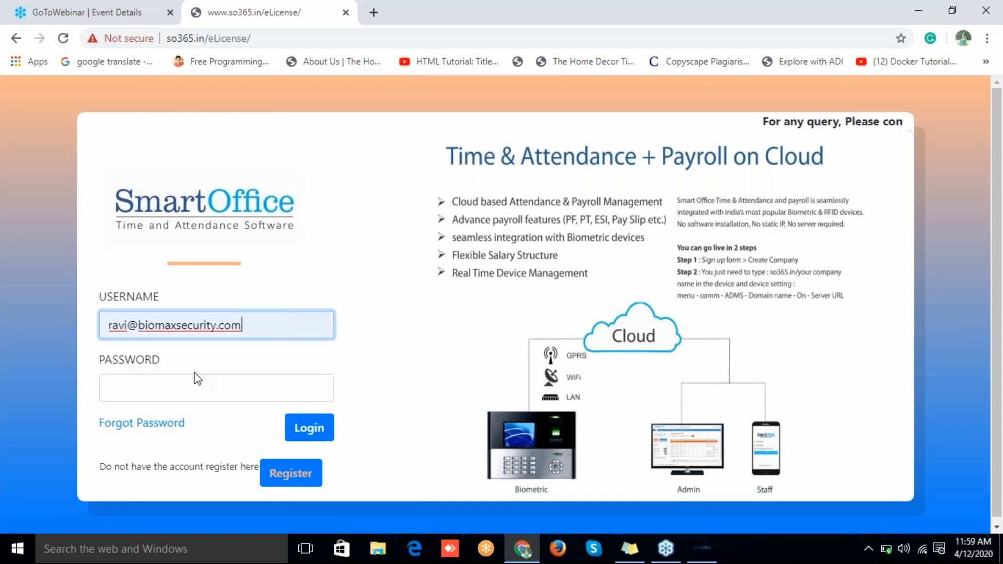
click(169, 387)
text(•••)
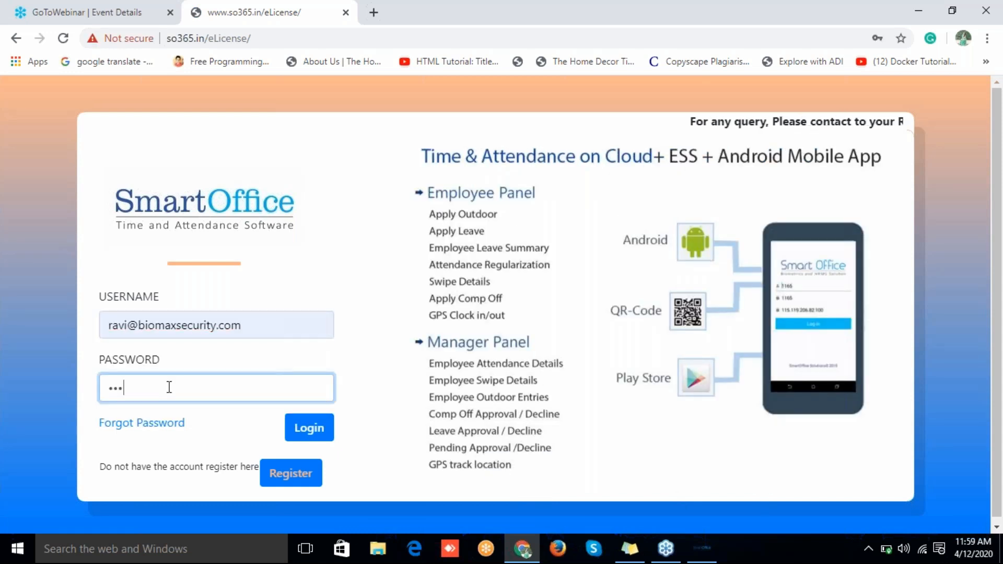
text(••)
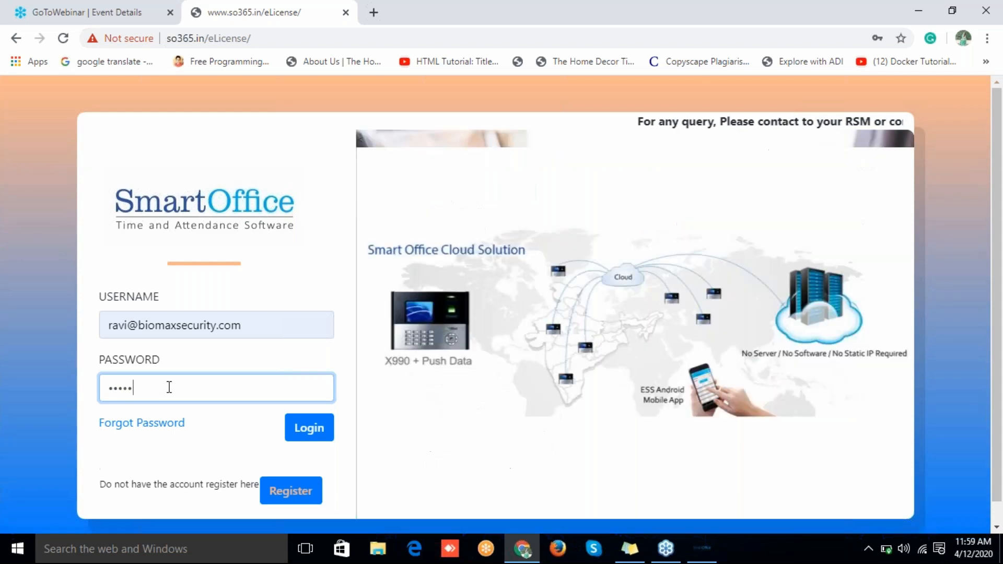
text(•••)
click(316, 437)
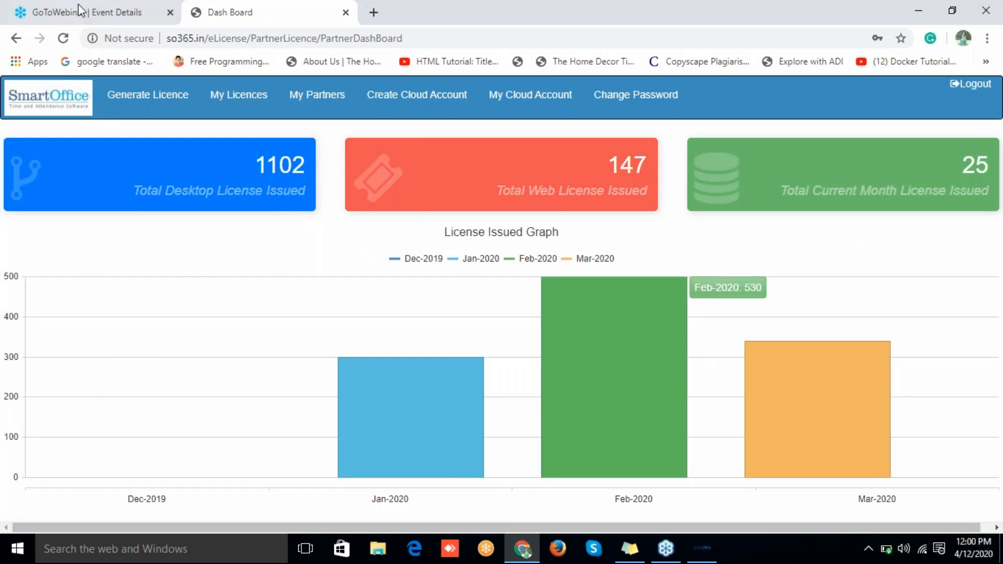
Step: Open the Generate Licence form and check Company, Location, Software, and MS Access as the database
click(172, 102)
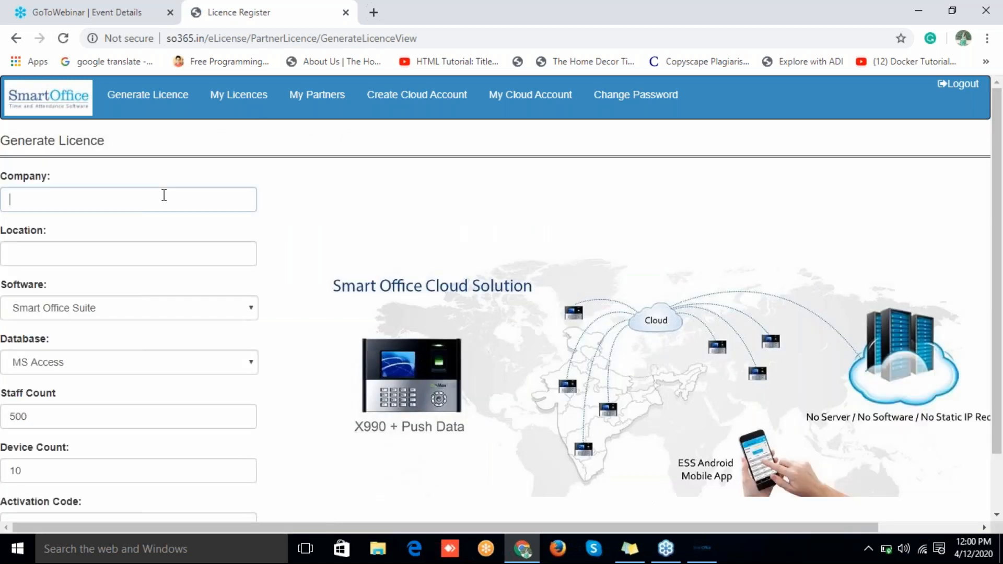
click(164, 194)
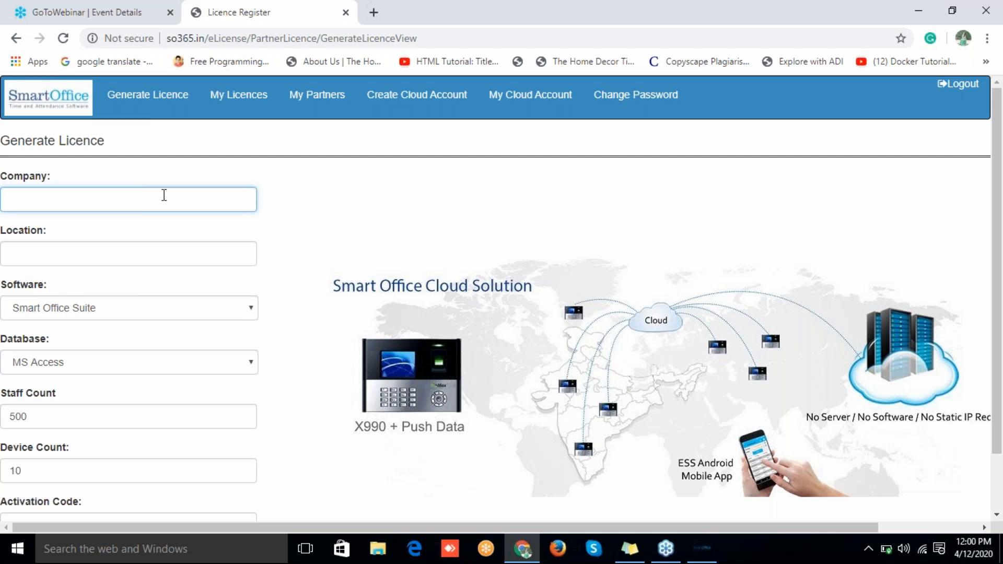
click(167, 250)
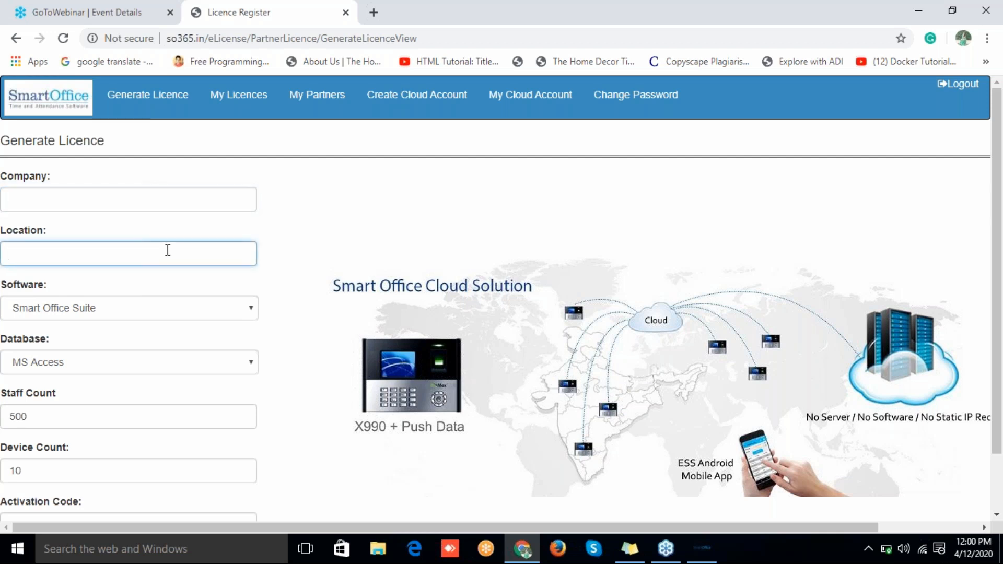
click(154, 309)
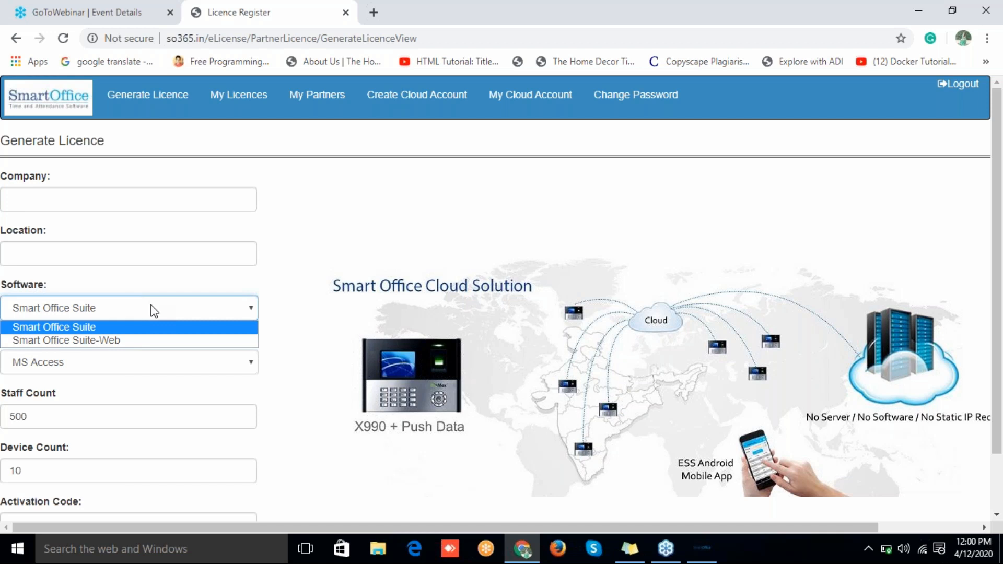
click(154, 311)
click(149, 371)
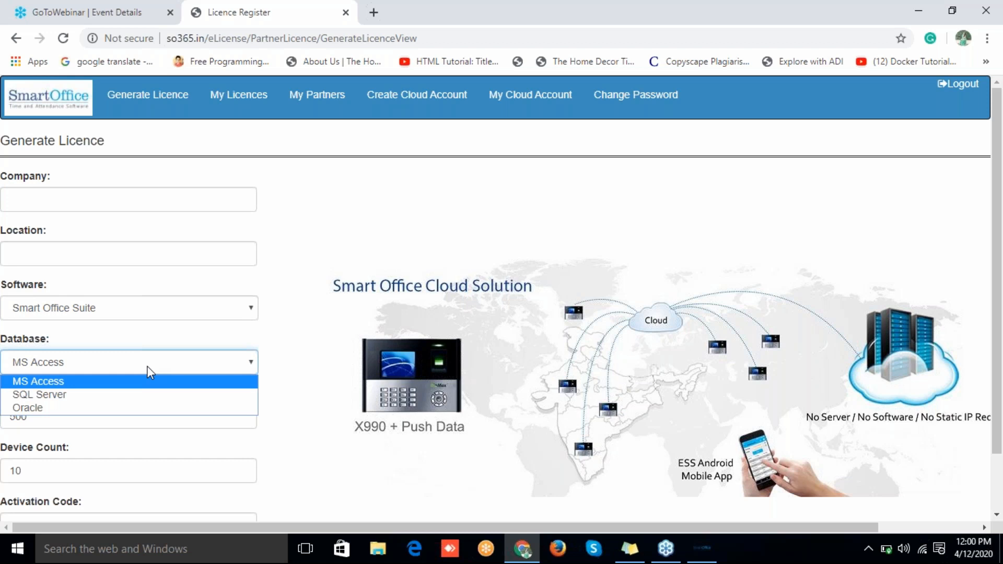
click(151, 372)
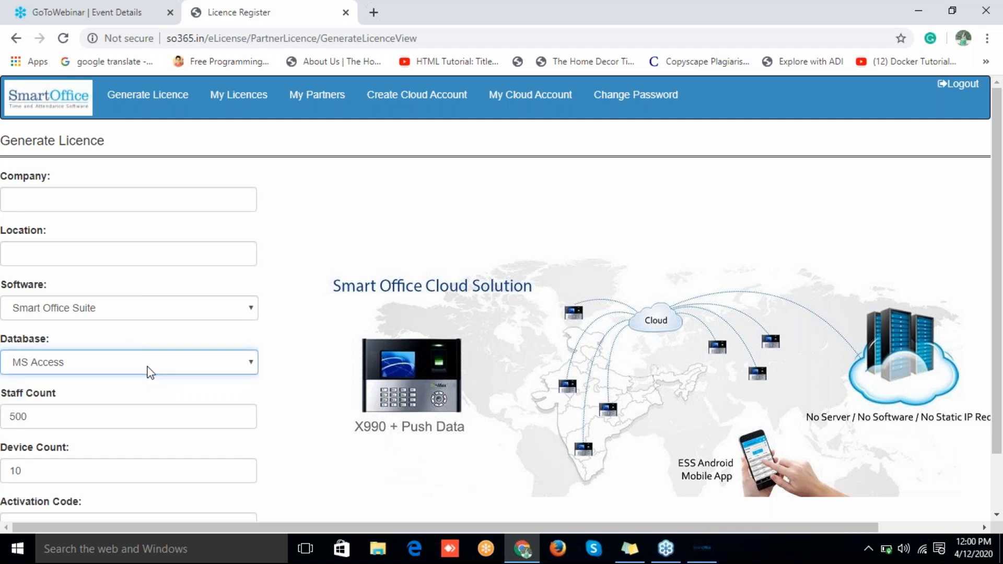
Step: Confirm Staff Count 500 and Device Count 10, then move to the Activation Code field
click(54, 421)
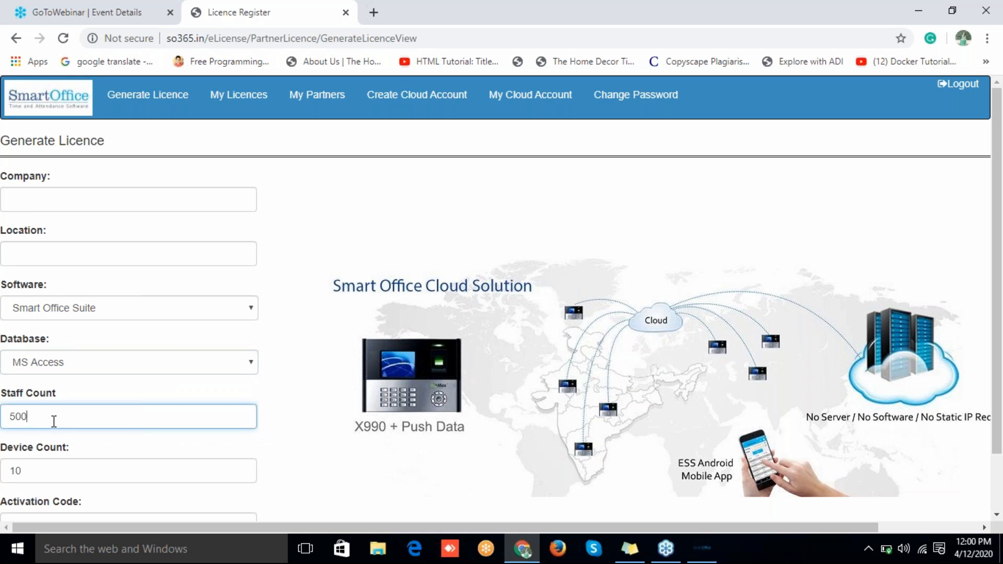
click(59, 470)
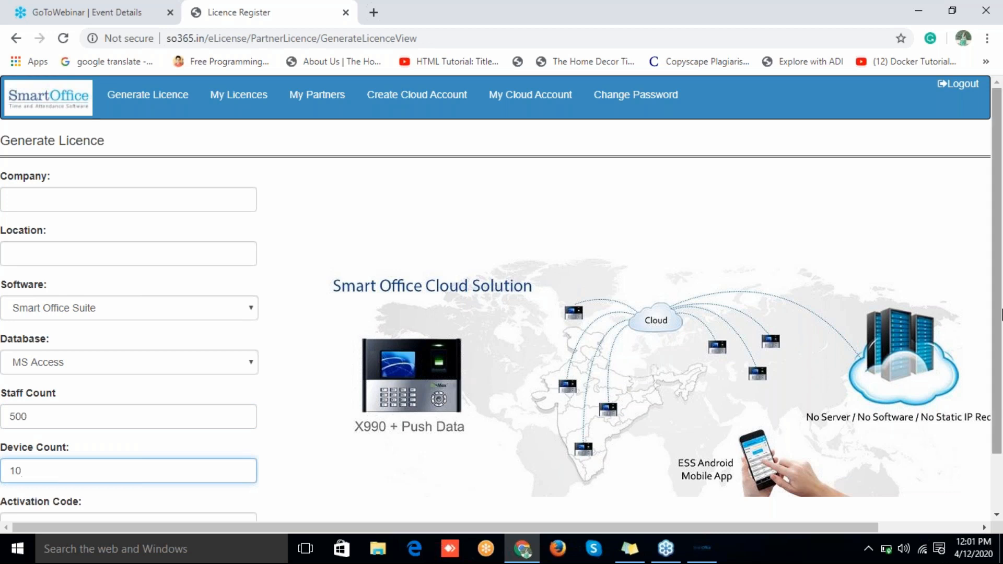
scroll(999, 325, down, 2)
click(186, 465)
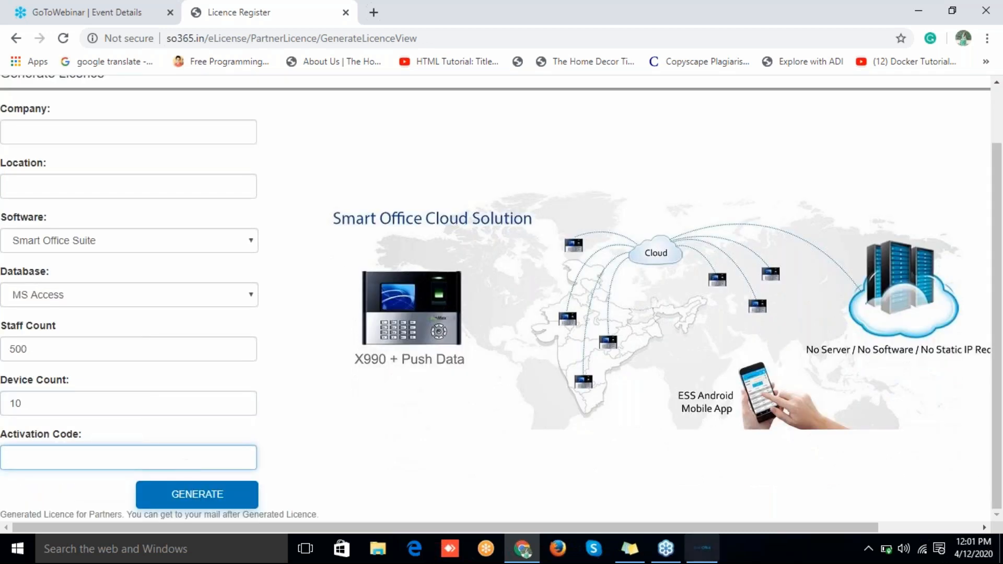
click(683, 558)
Step: Restore Smart Office Suite and open the user manual via Help > Help Manual
click(705, 554)
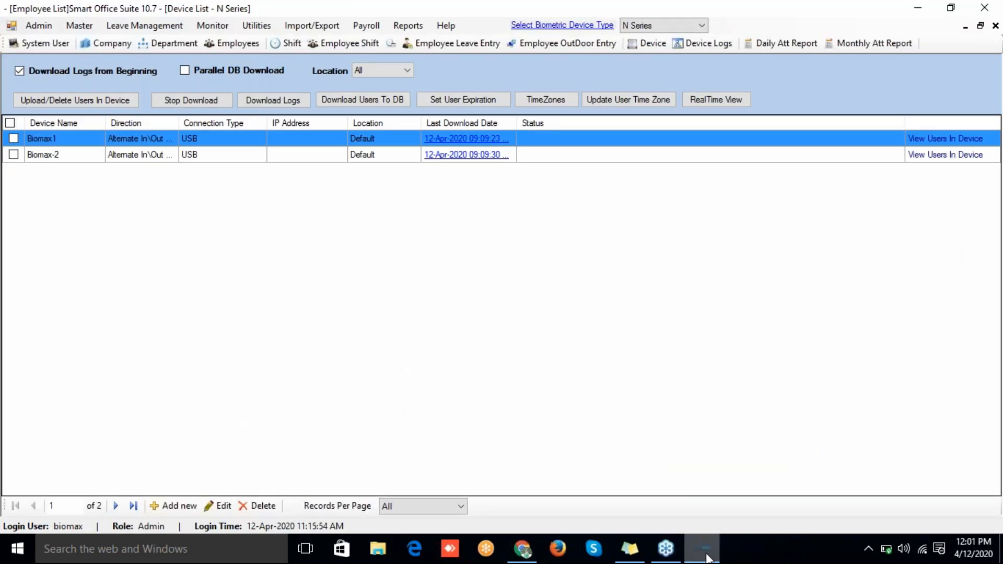
click(705, 555)
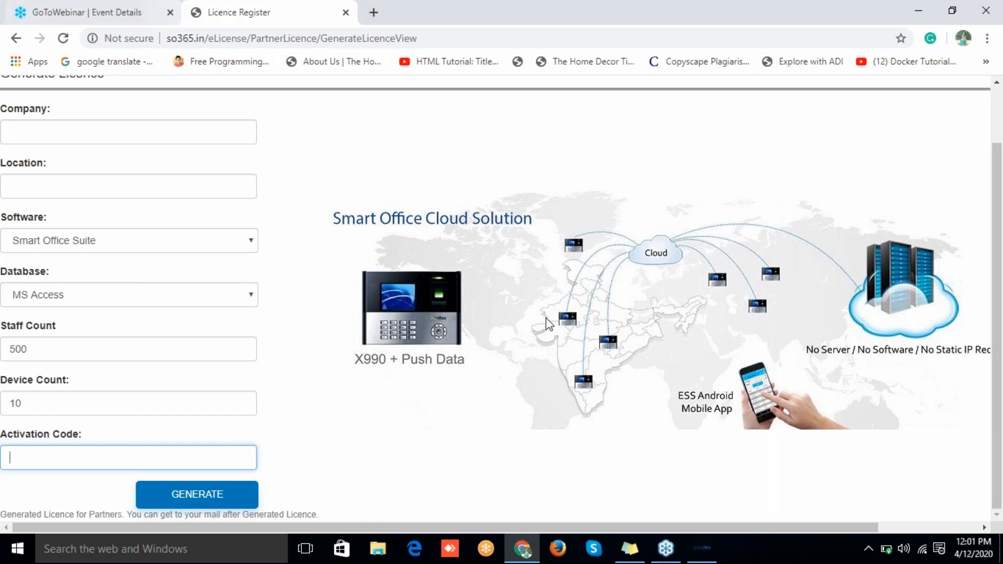
click(705, 547)
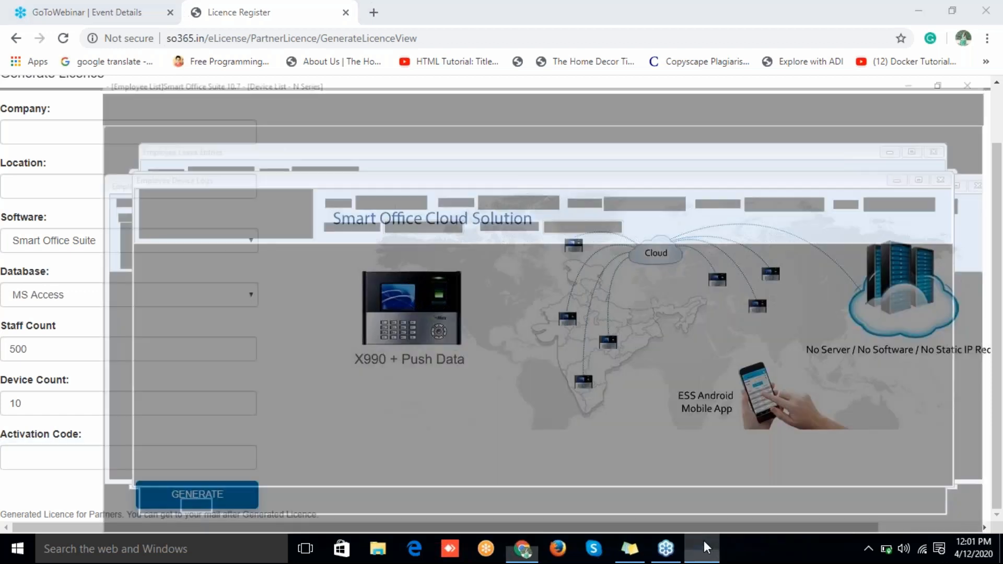
click(447, 26)
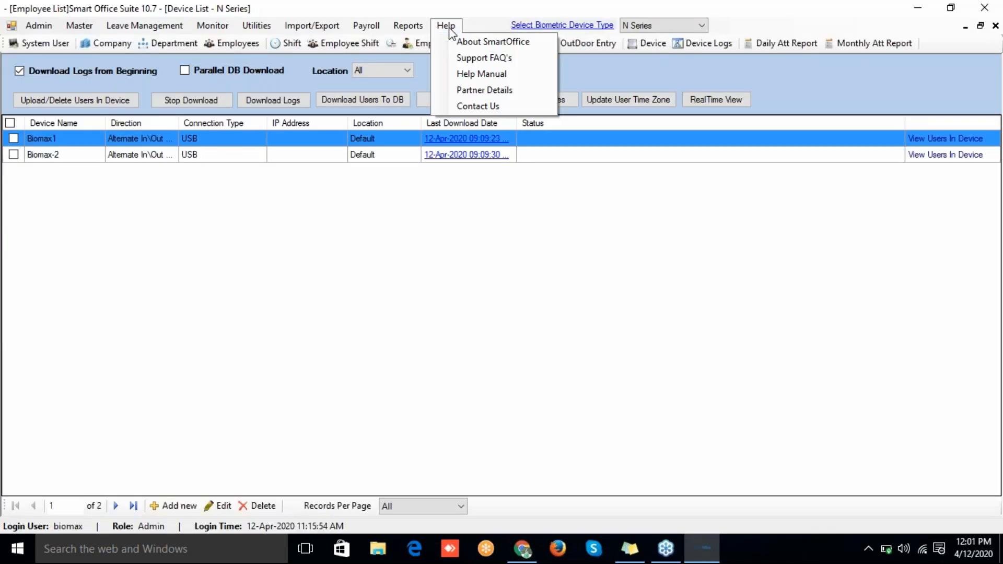
click(466, 78)
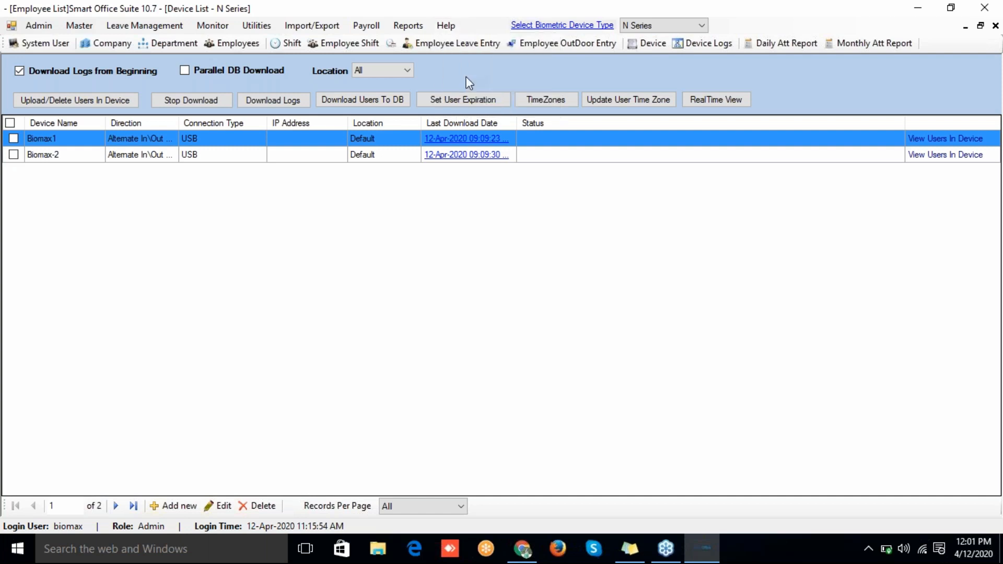